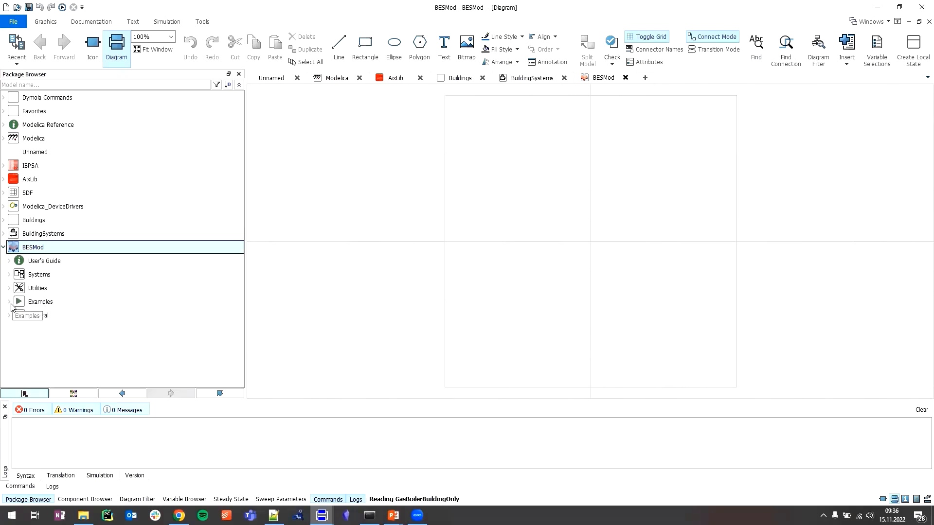
Step: Open the PartialBuildingEnergySystem diagram from the BaseClasses package of BESMod's Systems
{"action": "left_click", "coordinate": [9, 275]}
{"action": "scroll", "coordinate": [10, 277], "scroll_direction": "down", "scroll_amount": 2}
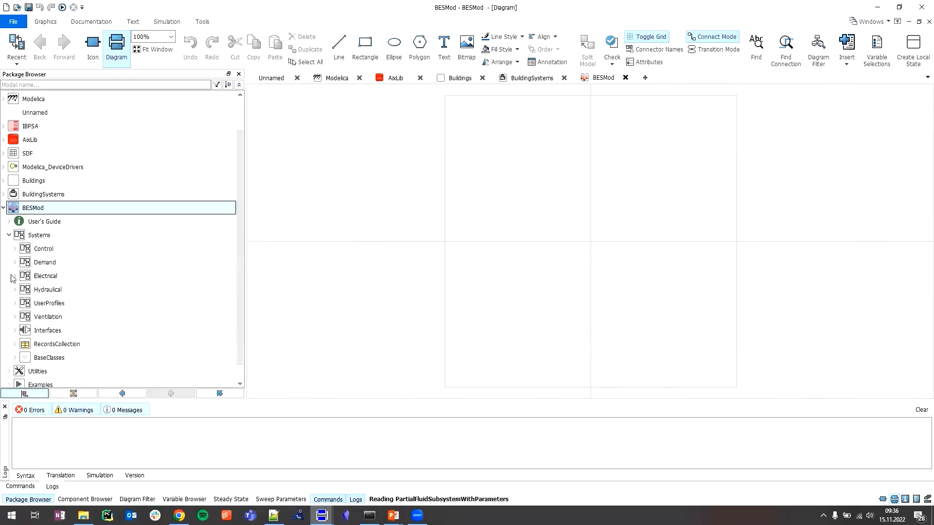
{"action": "left_click_drag", "start_coordinate": [246, 261], "coordinate": [258, 261]}
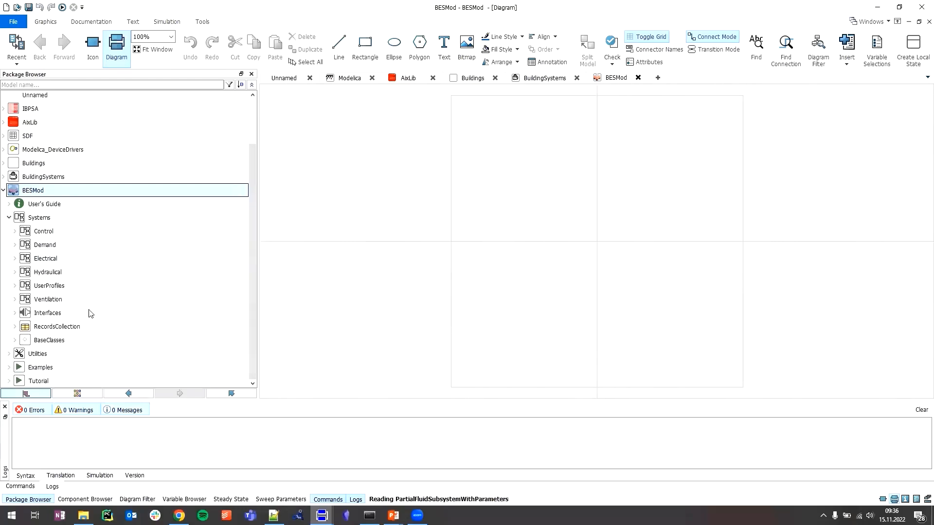
{"action": "left_click", "coordinate": [14, 340]}
{"action": "scroll", "coordinate": [20, 309], "scroll_direction": "down", "scroll_amount": 2}
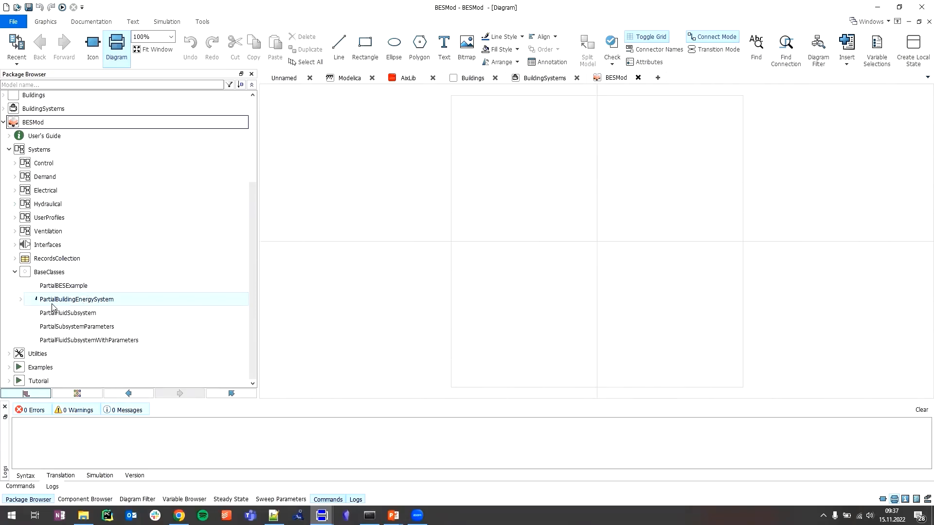
{"action": "double_click", "coordinate": [118, 303]}
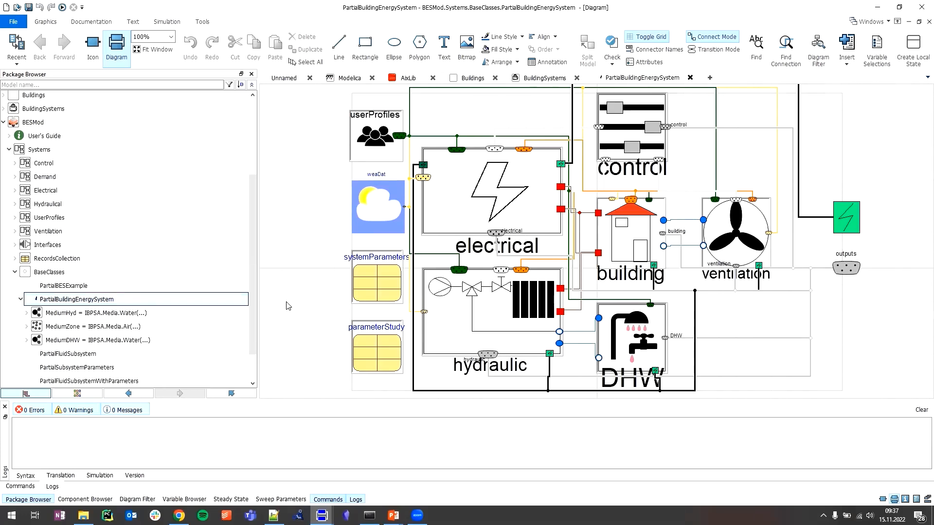
Step: Examine the electrical, hydraulic, building, ventilation and userProfiles subsystems in the PartialBuildingEnergySystem diagram
{"action": "left_click", "coordinate": [484, 220]}
{"action": "left_click", "coordinate": [509, 335]}
{"action": "left_click", "coordinate": [646, 248]}
{"action": "left_click", "coordinate": [728, 240]}
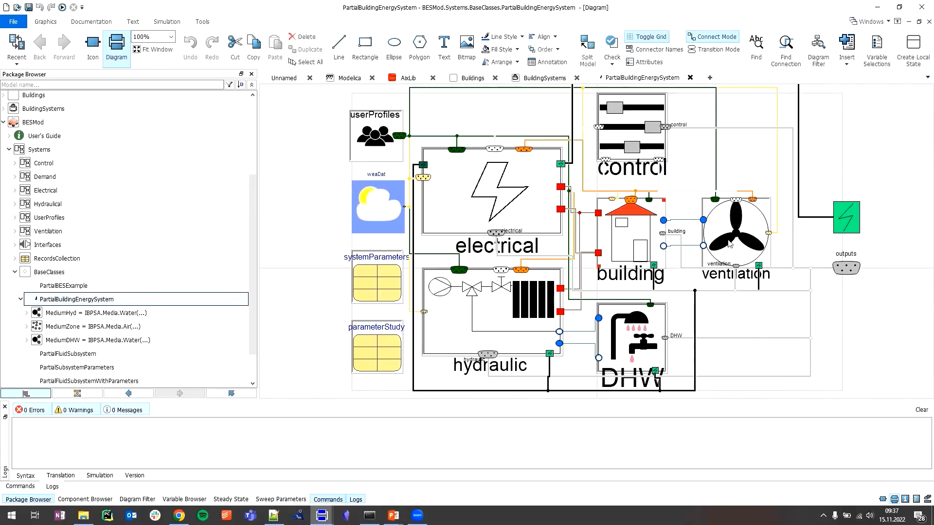
{"action": "left_click", "coordinate": [485, 221]}
{"action": "left_click", "coordinate": [374, 141]}
{"action": "right_click", "coordinate": [123, 301]}
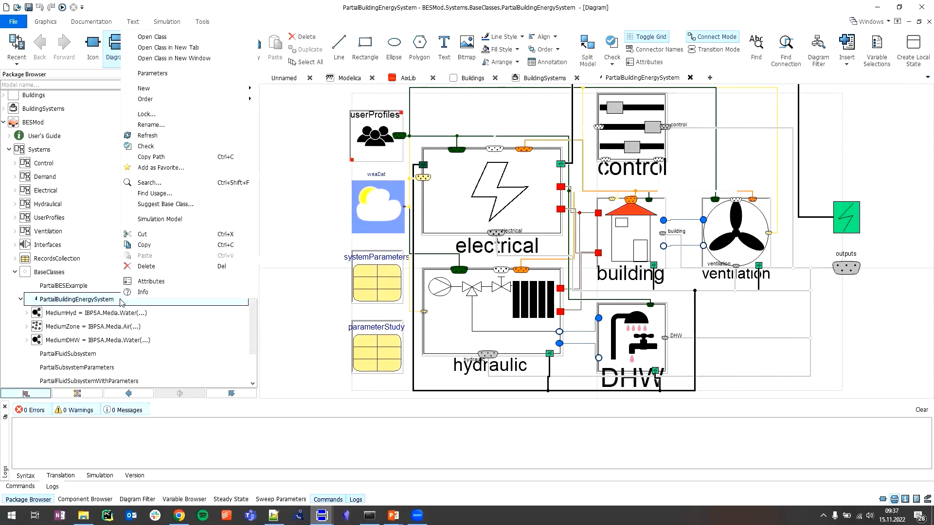
{"action": "left_click", "coordinate": [55, 300]}
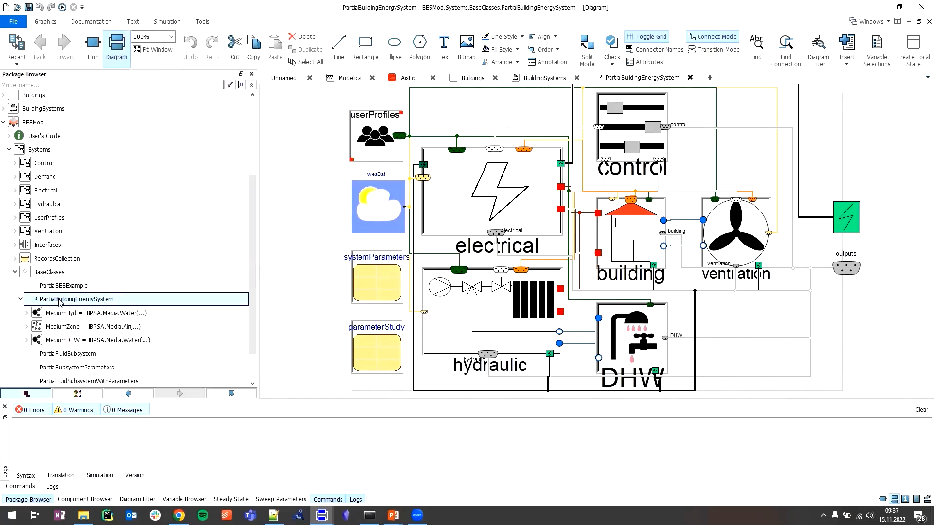
{"action": "left_click", "coordinate": [15, 272]}
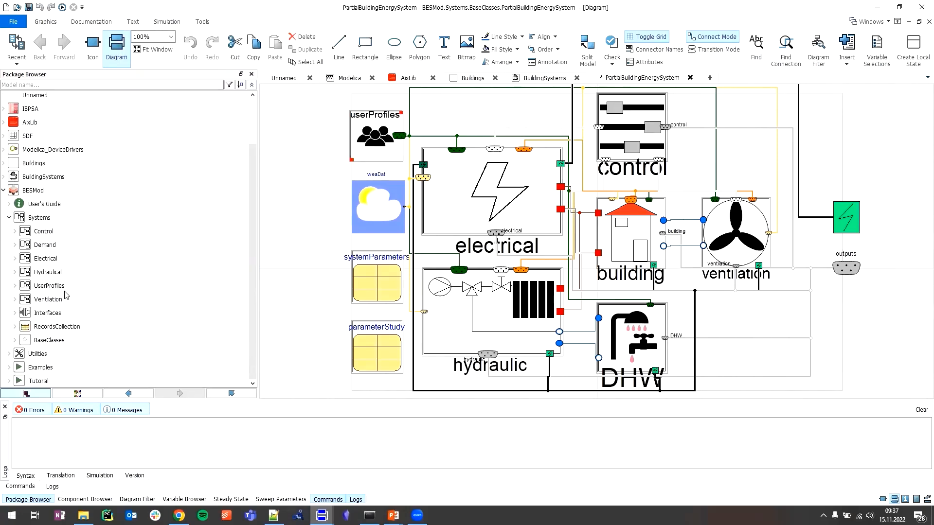
Step: Create a new package named ExampleTutorial with its contents saved in one file
{"action": "left_click", "coordinate": [13, 21]}
{"action": "mouse_move", "coordinate": [29, 38]}
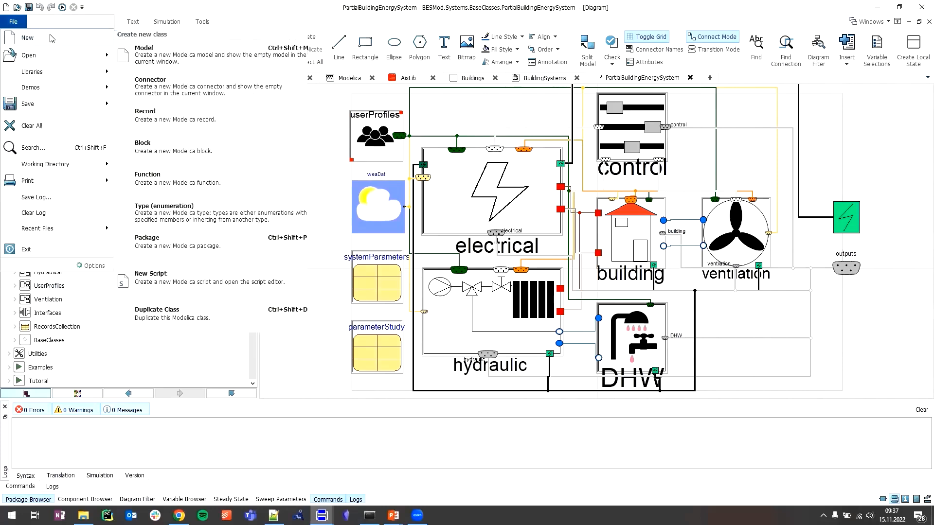
{"action": "left_click", "coordinate": [265, 251]}
{"action": "left_click", "coordinate": [438, 208]}
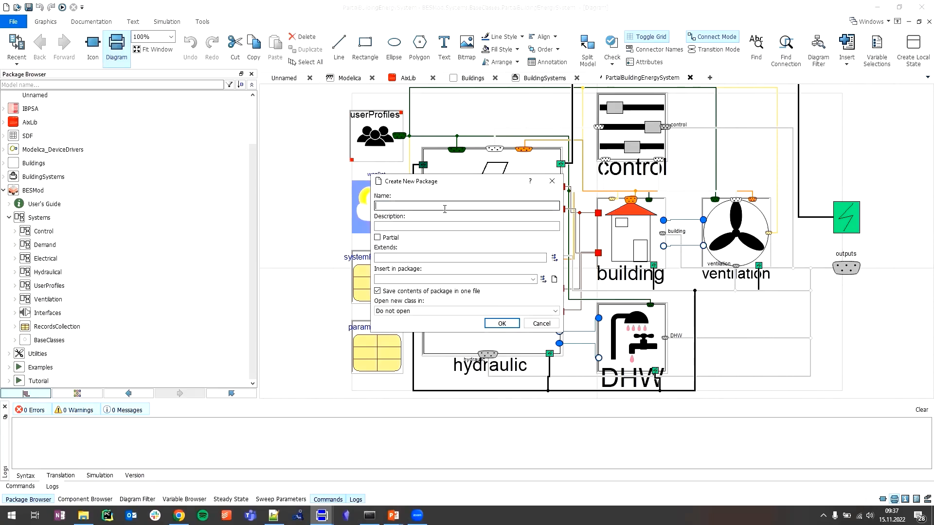
{"action": "type", "text": "ExampleTutorial"}
{"action": "left_click", "coordinate": [494, 291]}
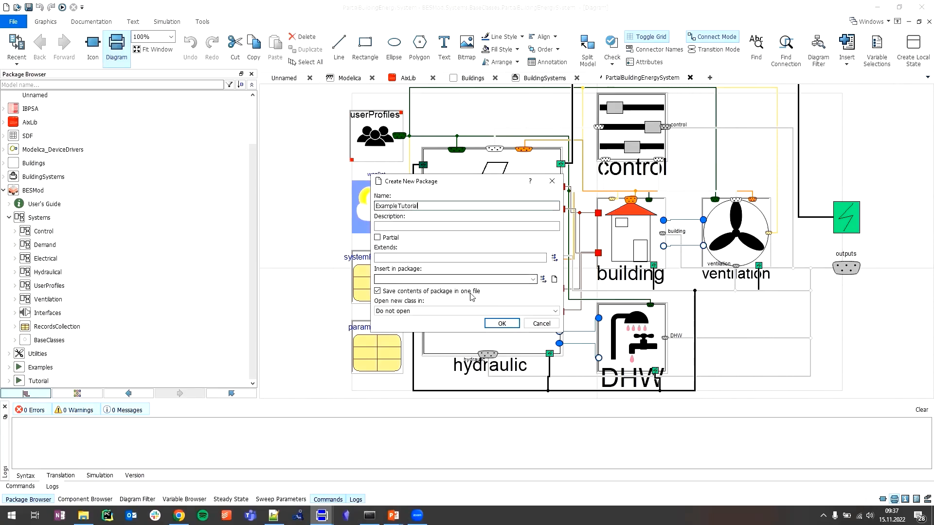
{"action": "left_click", "coordinate": [495, 319]}
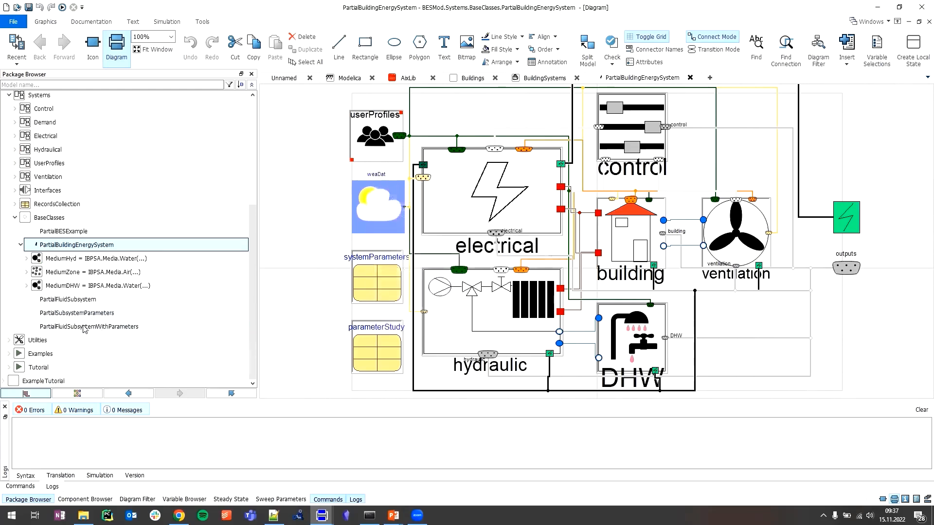
Step: Extend PartialBuildingEnergySystem into a new model named BESGasPV, inserted in the ExampleTutorial package and opened in a new tab
{"action": "right_click", "coordinate": [101, 244]}
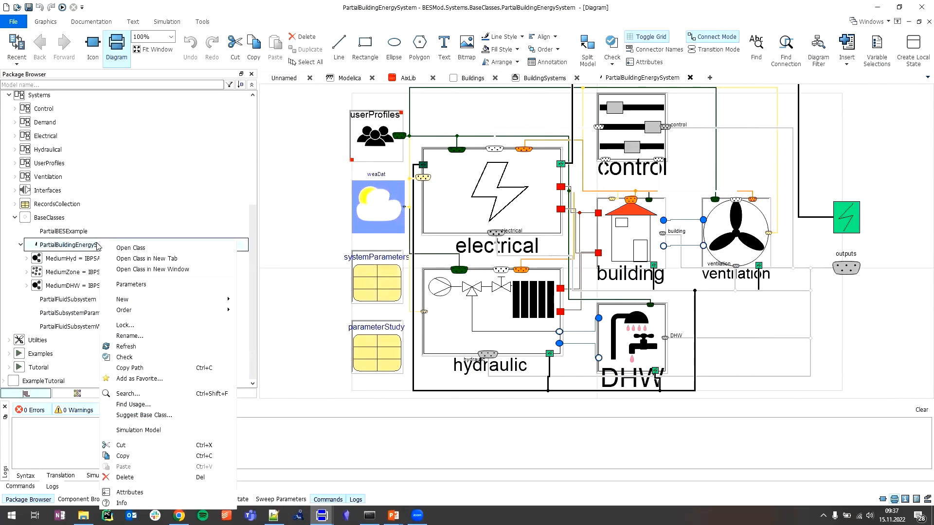
{"action": "mouse_move", "coordinate": [185, 304]}
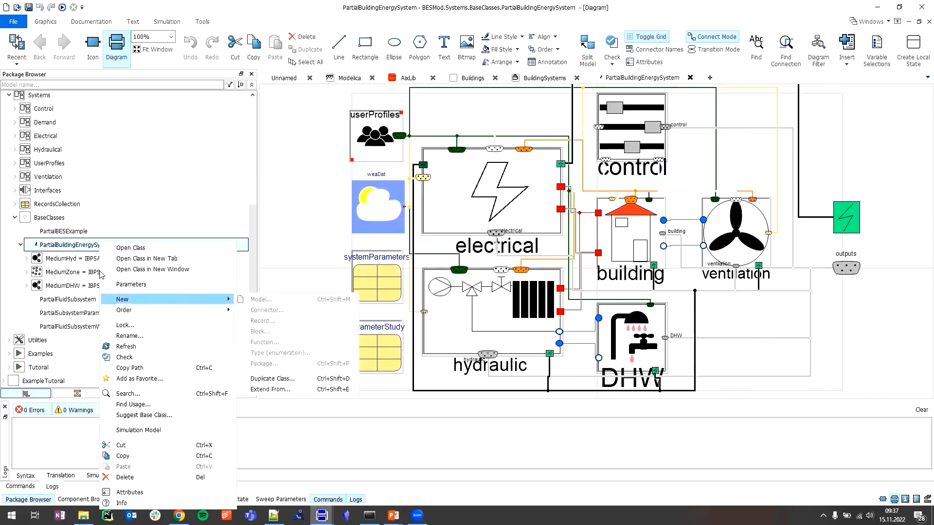
{"action": "right_click", "coordinate": [64, 246]}
{"action": "mouse_move", "coordinate": [109, 303]}
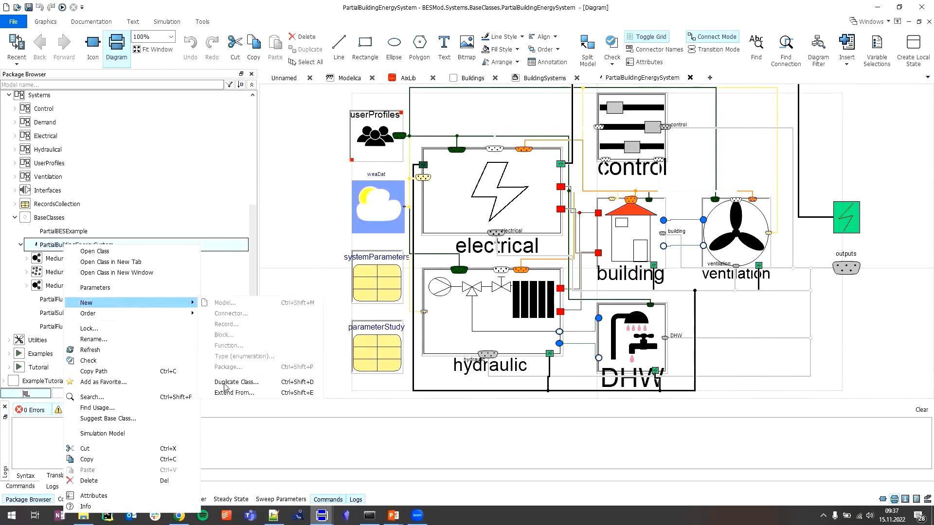
{"action": "left_click", "coordinate": [233, 393]}
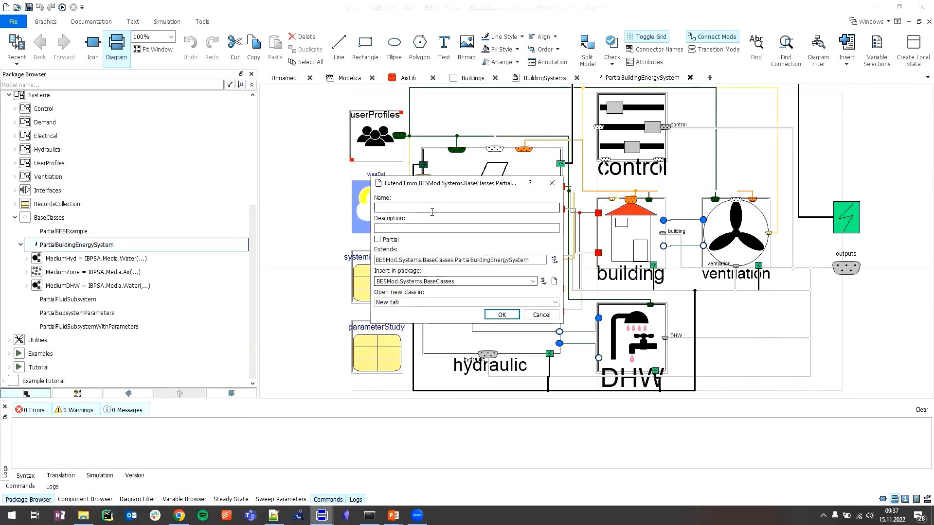
{"action": "left_click_drag", "start_coordinate": [473, 280], "coordinate": [340, 287]}
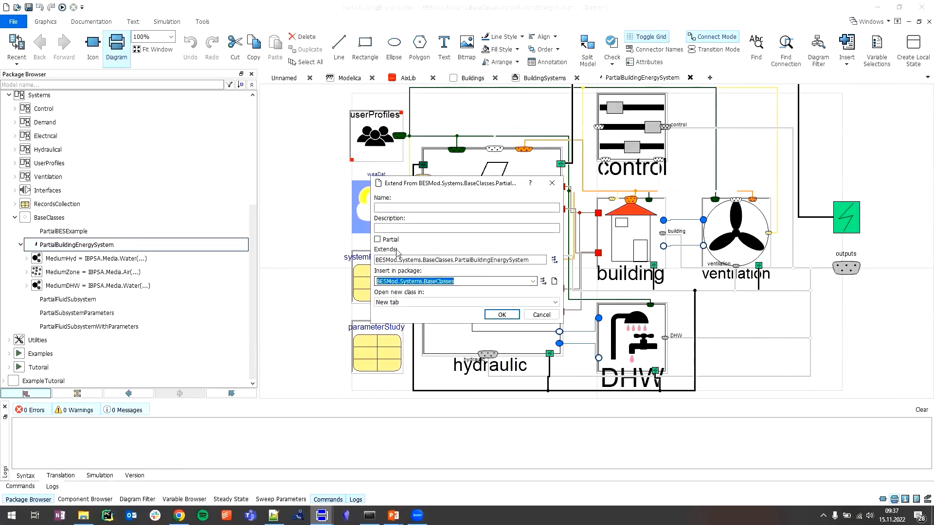
{"action": "type", "text": "ExampleTutorial"}
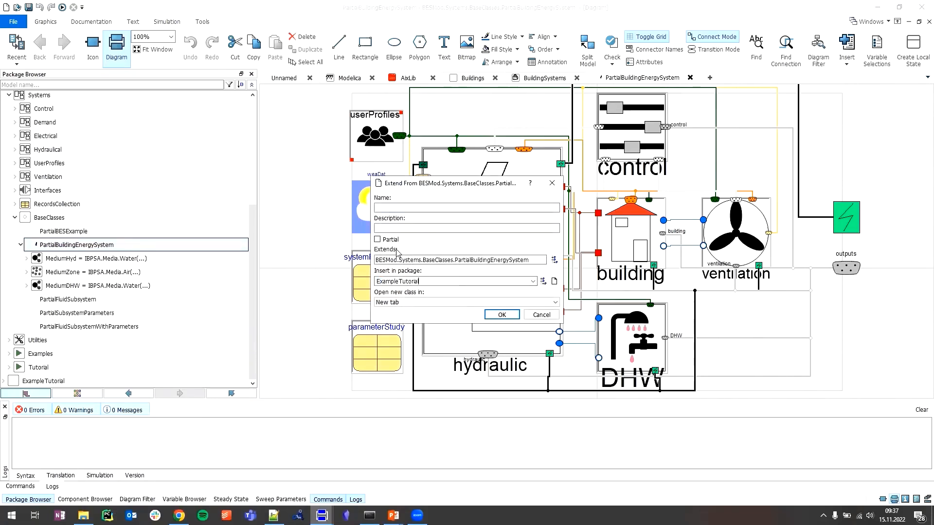
{"action": "left_click", "coordinate": [398, 207]}
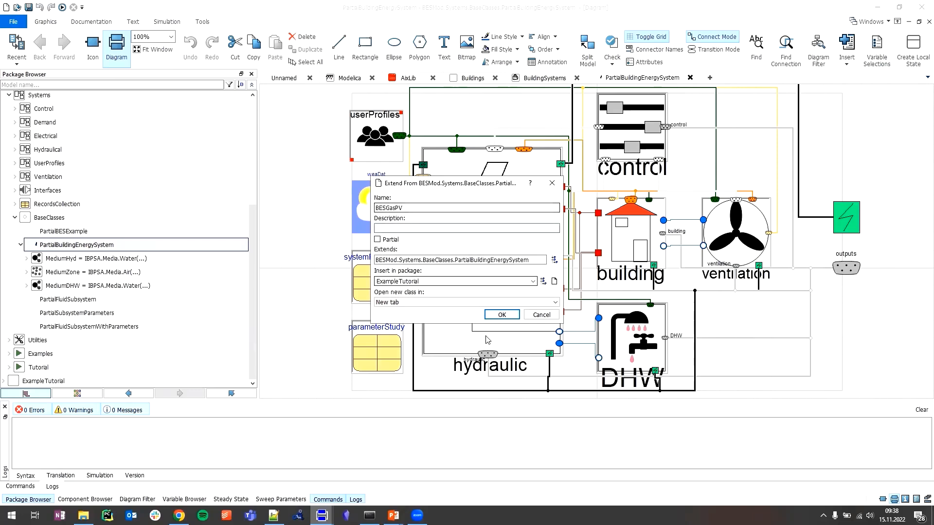
{"action": "left_click", "coordinate": [501, 314]}
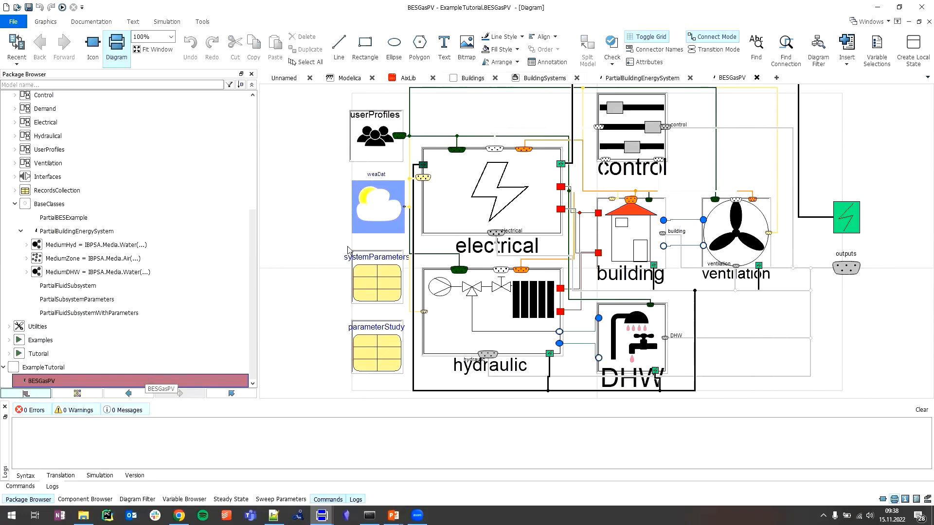
{"action": "left_click", "coordinate": [485, 294]}
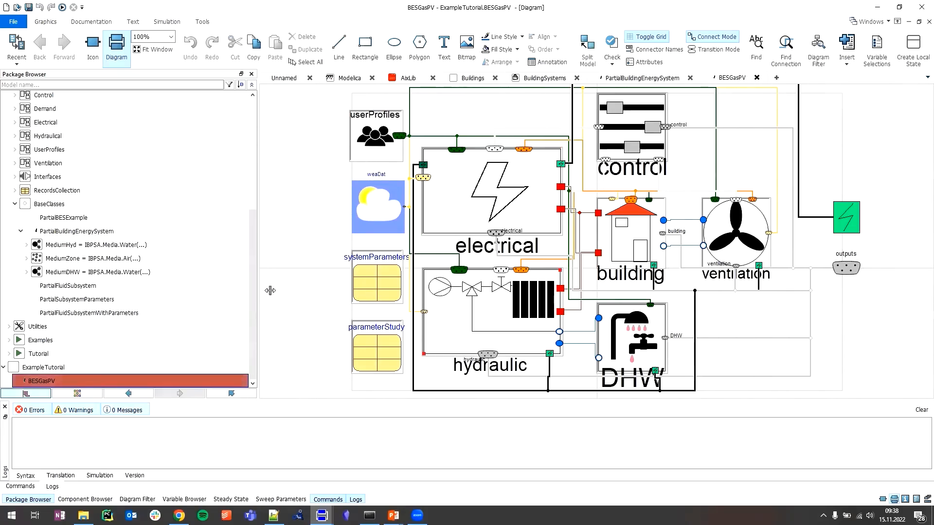
{"action": "left_click", "coordinate": [297, 277]}
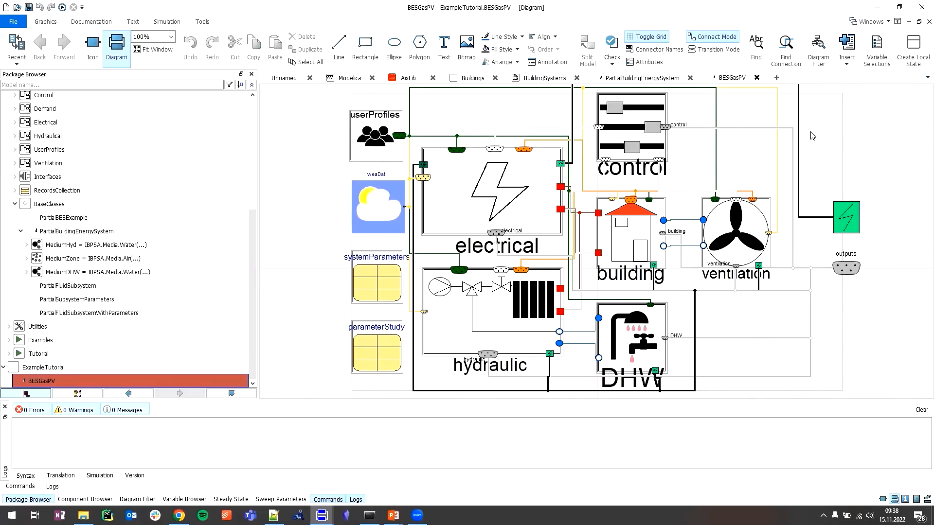
{"action": "right_click", "coordinate": [646, 255]}
{"action": "left_click", "coordinate": [348, 273]}
Step: Examine the BESGasPV model's parameters and replaceable subsystems in a widened parameter dialog, then close it without changes
{"action": "right_click", "coordinate": [310, 182]}
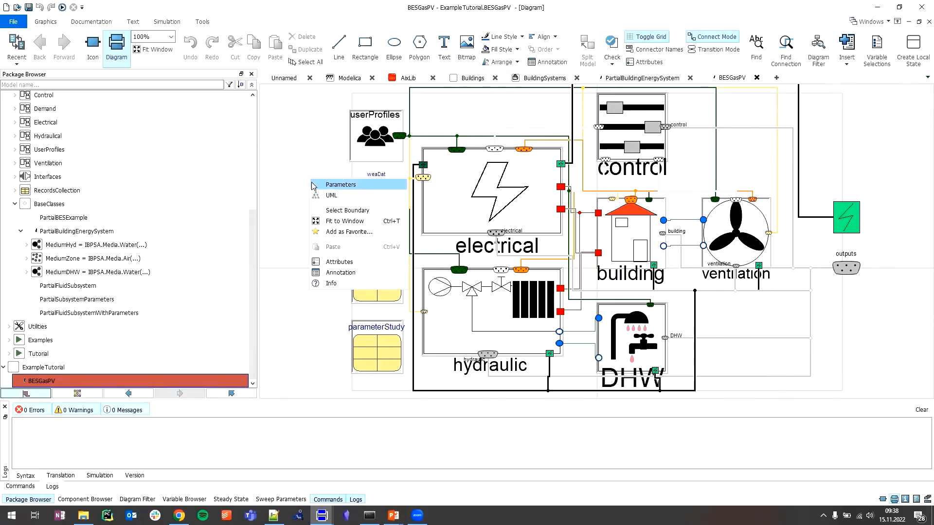
{"action": "left_click", "coordinate": [313, 184]}
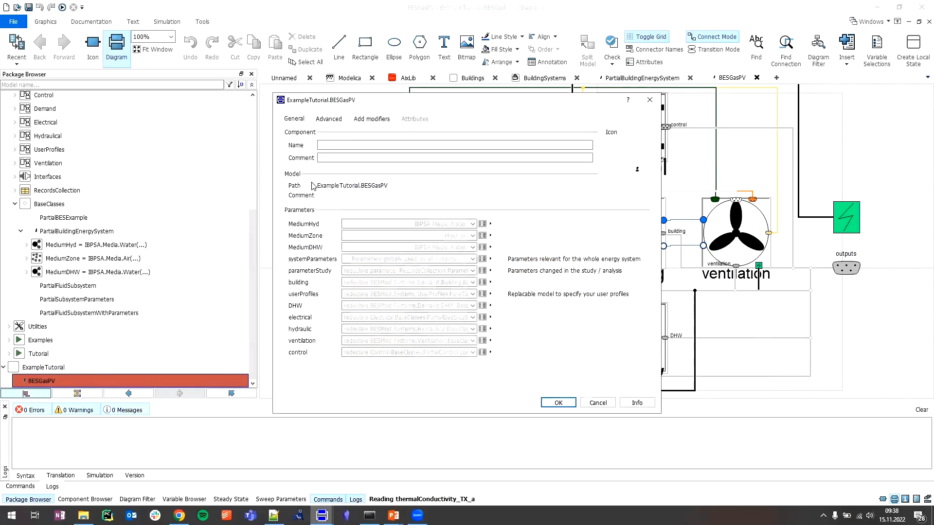
{"action": "left_click", "coordinate": [650, 101]}
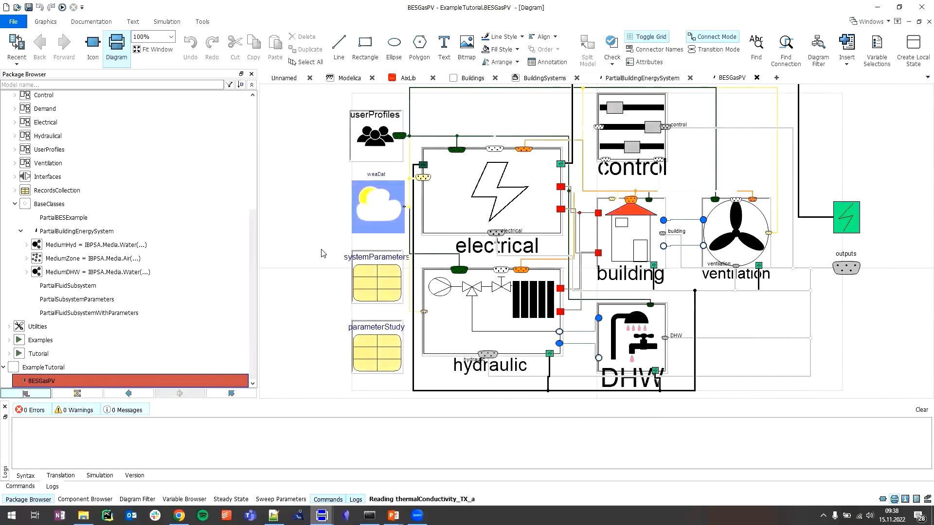
{"action": "right_click", "coordinate": [317, 199]}
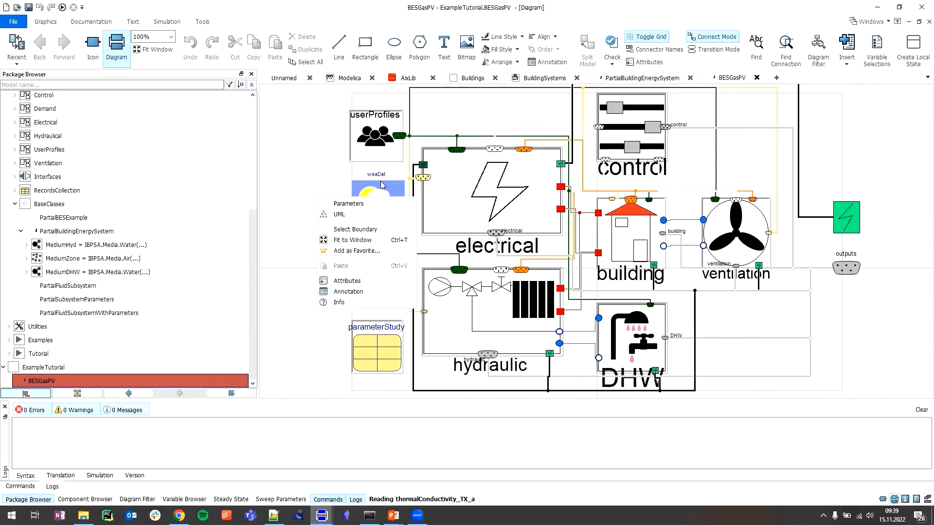
{"action": "left_click", "coordinate": [362, 204]}
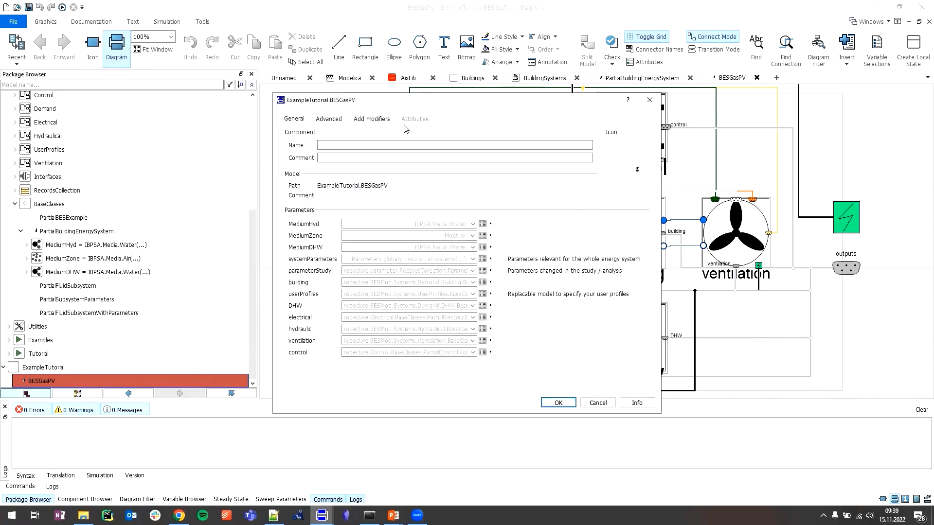
{"action": "left_click_drag", "start_coordinate": [421, 101], "coordinate": [477, 103]}
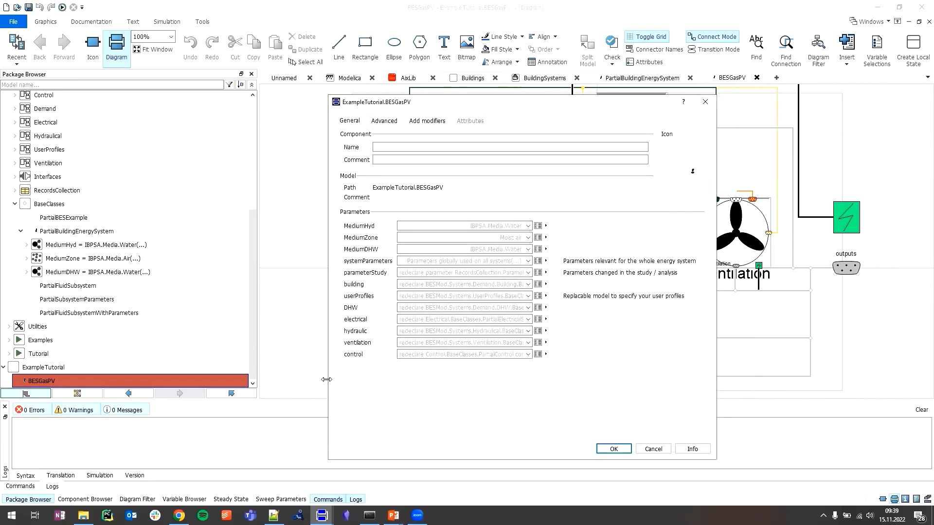
{"action": "left_click_drag", "start_coordinate": [326, 379], "coordinate": [96, 379]}
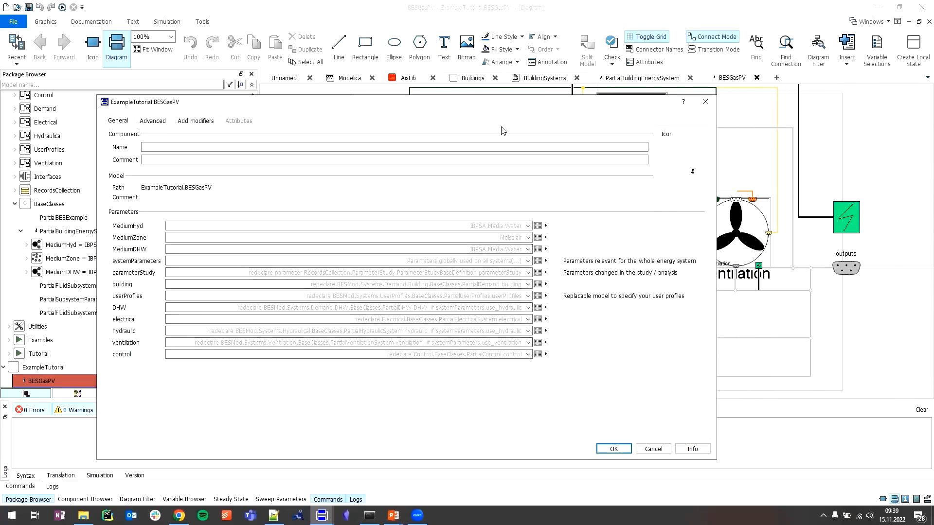
{"action": "left_click_drag", "start_coordinate": [493, 101], "coordinate": [535, 89]}
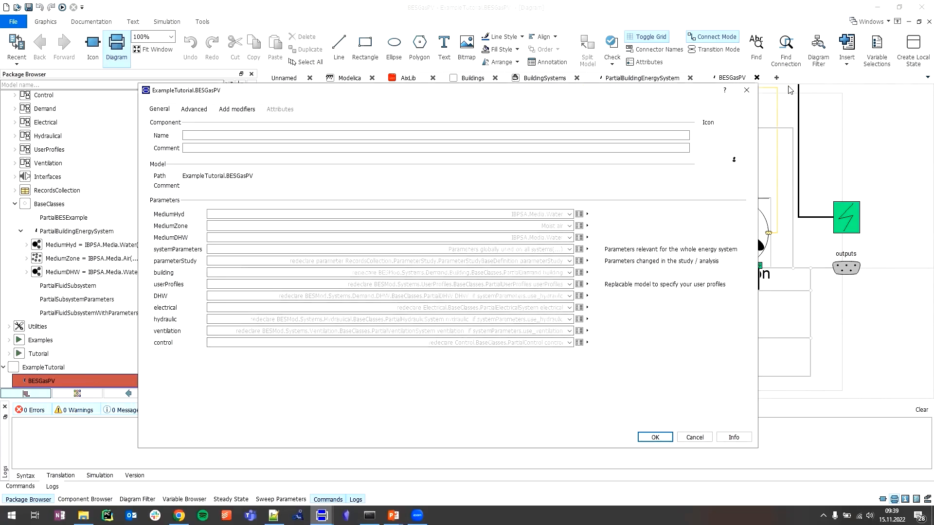
{"action": "left_click", "coordinate": [746, 93]}
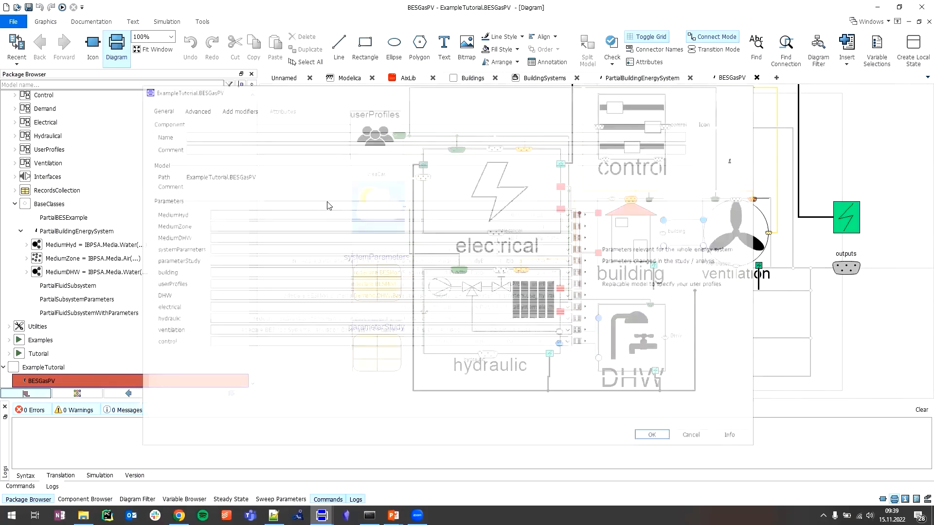
{"action": "scroll", "coordinate": [346, 112], "scroll_direction": "up", "scroll_amount": 4}
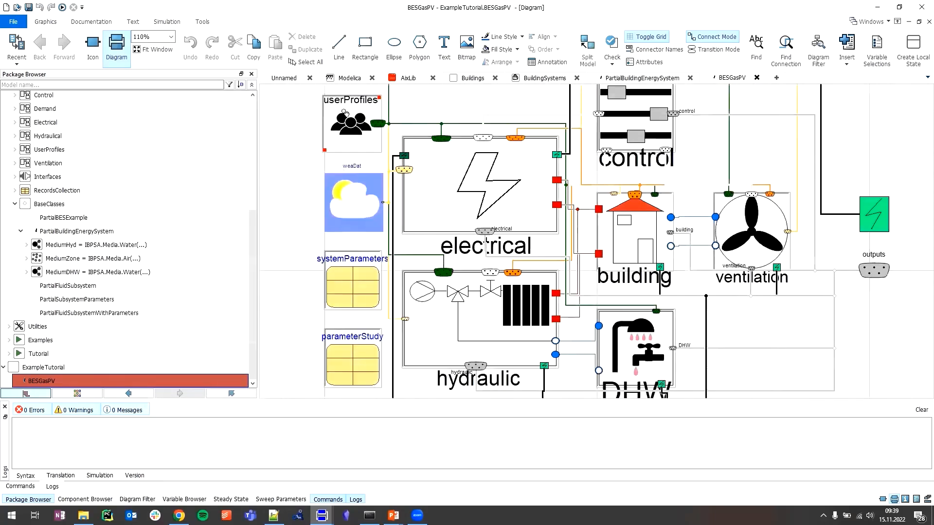
{"action": "left_click_drag", "start_coordinate": [351, 182], "coordinate": [496, 301]}
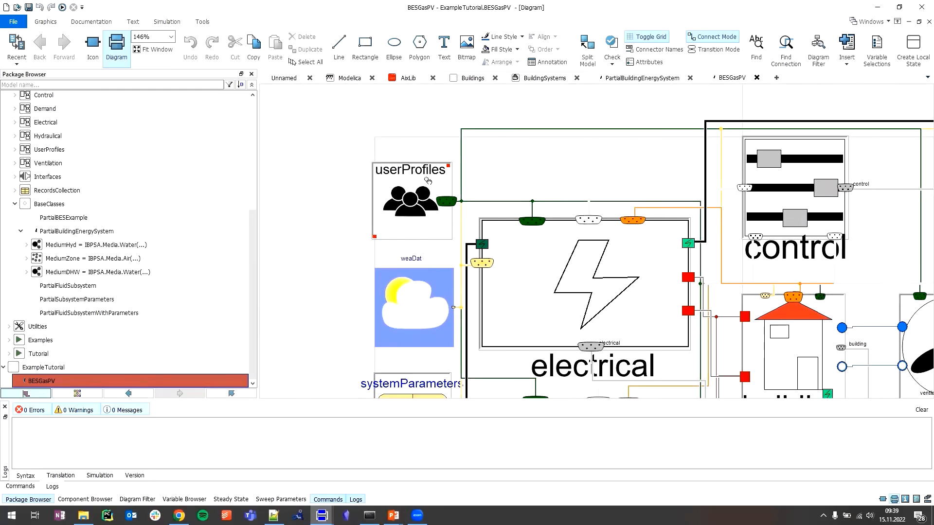
{"action": "scroll", "coordinate": [410, 157], "scroll_direction": "up", "scroll_amount": 2}
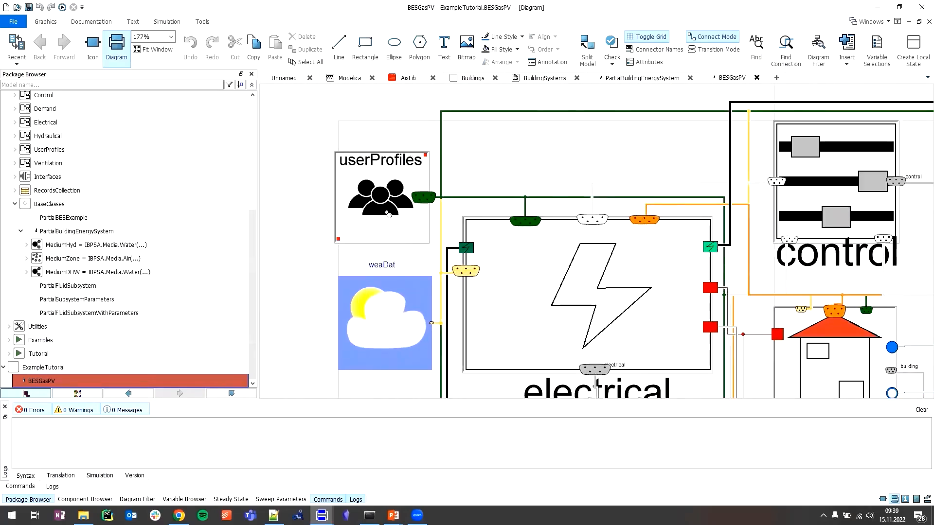
{"action": "scroll", "coordinate": [386, 244], "scroll_direction": "down", "scroll_amount": 2}
{"action": "scroll", "coordinate": [386, 245], "scroll_direction": "down", "scroll_amount": 3}
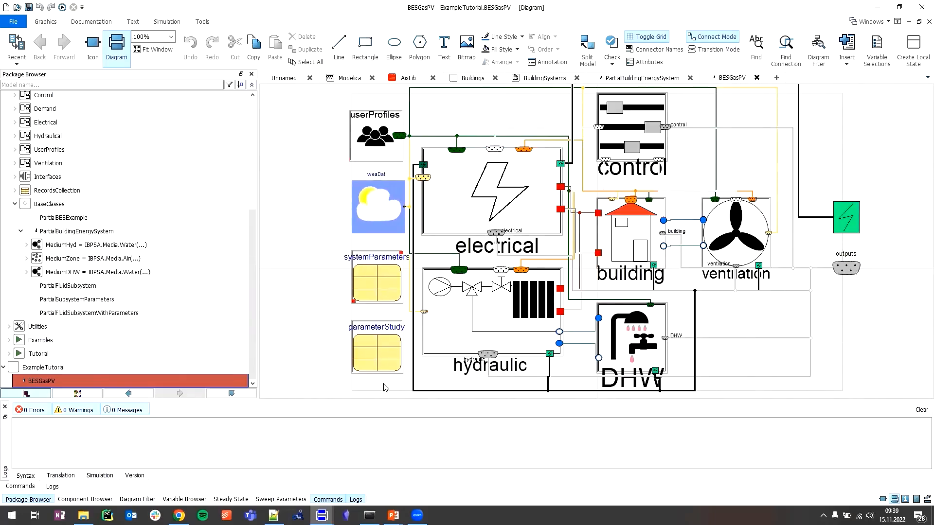
Step: Open the BESGasPV model's parameter dialog from its diagram and widen it so the full parameter entries can be read
{"action": "left_click", "coordinate": [307, 239]}
{"action": "right_click", "coordinate": [307, 239]}
{"action": "left_click", "coordinate": [327, 242]}
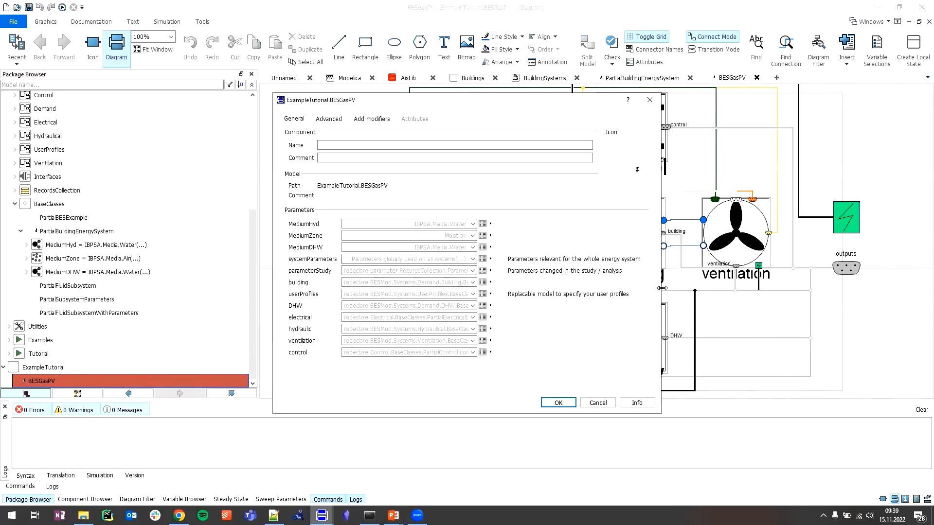
{"action": "left_click_drag", "start_coordinate": [661, 288], "coordinate": [841, 288]}
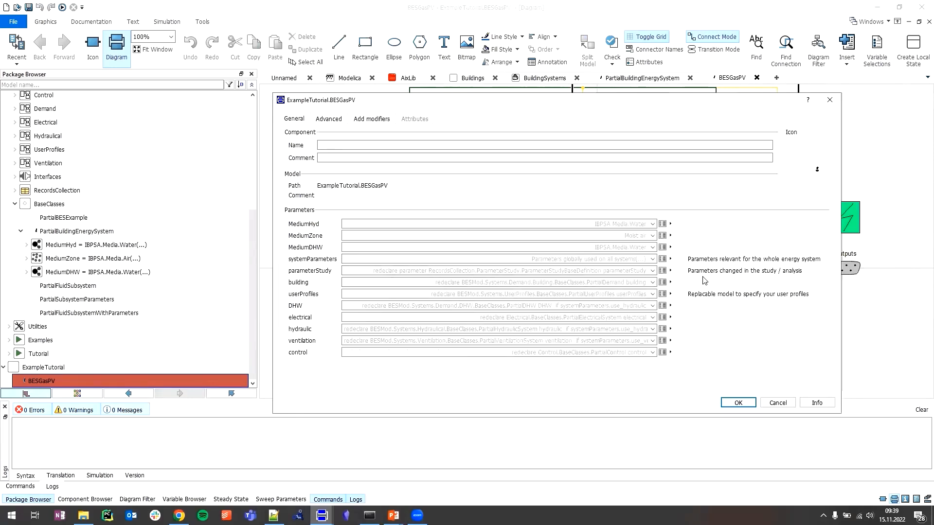
Step: Examine the heat demand and temperature level parameters in the default systemParameters record
{"action": "left_click", "coordinate": [663, 260]}
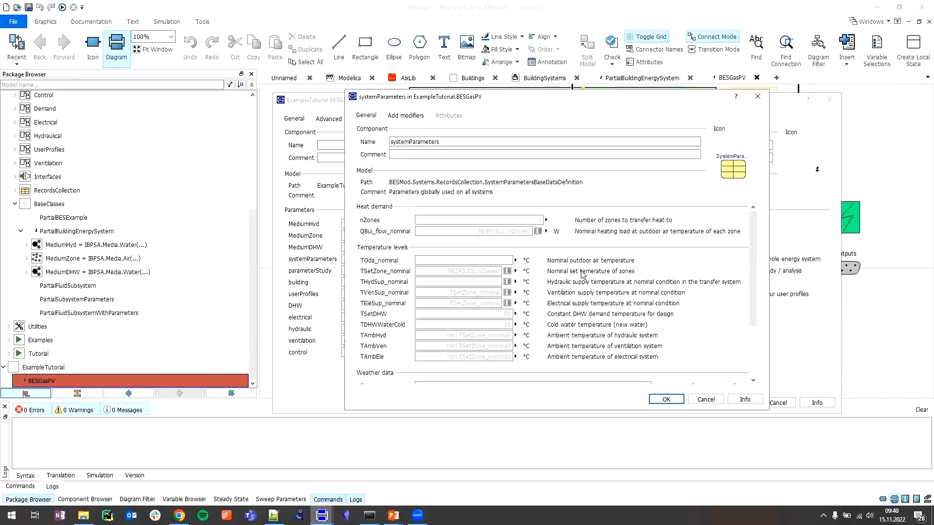
{"action": "left_click", "coordinate": [511, 229]}
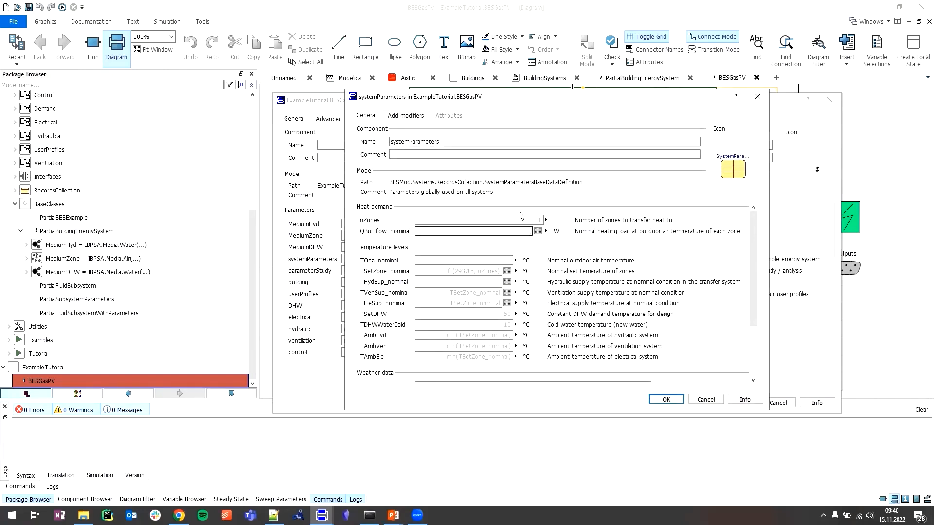
{"action": "left_click", "coordinate": [523, 222]}
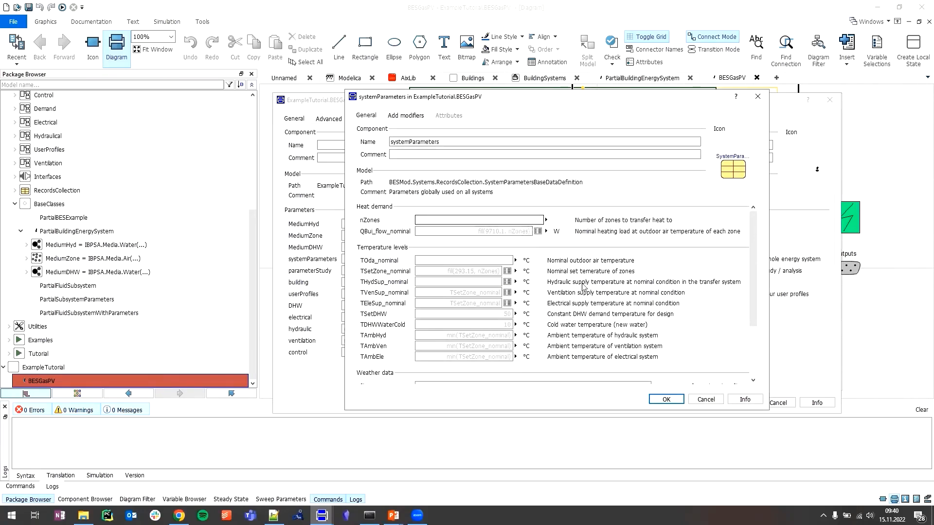
{"action": "scroll", "coordinate": [506, 233], "scroll_direction": "down", "scroll_amount": 1}
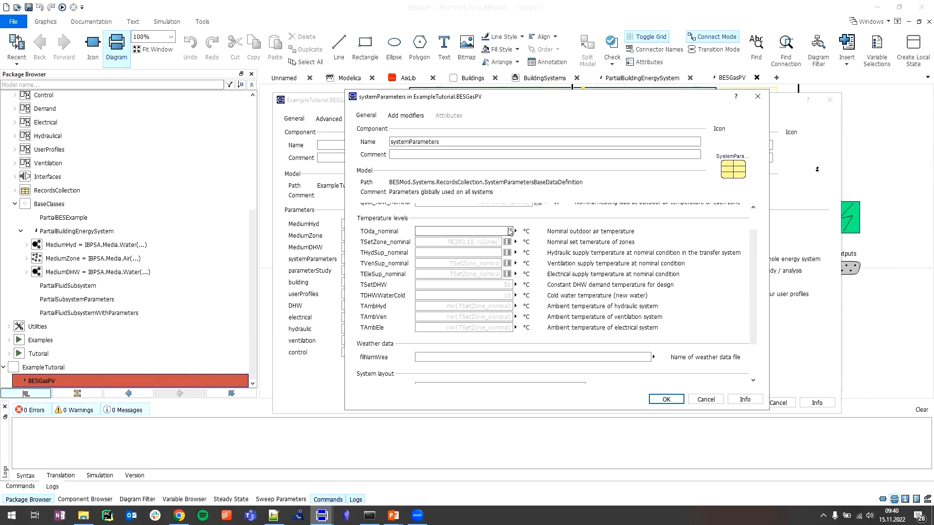
{"action": "left_click", "coordinate": [488, 243]}
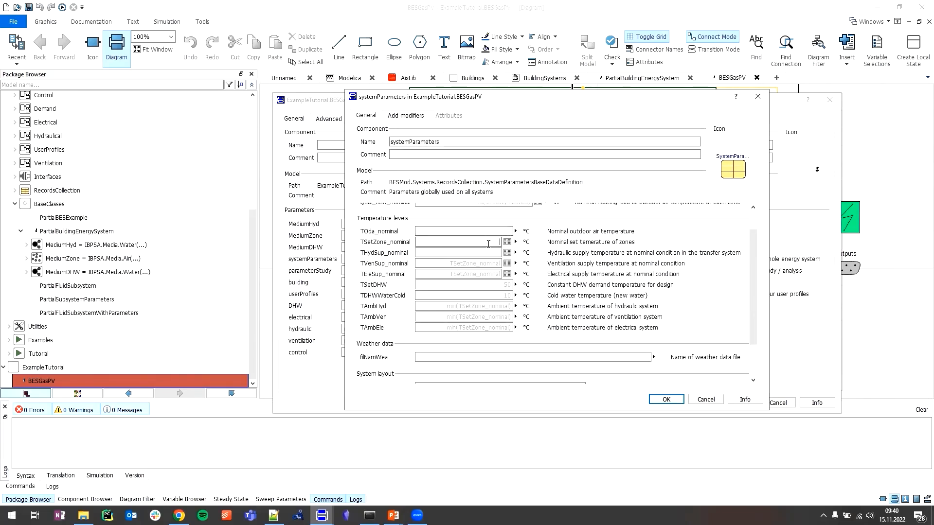
{"action": "left_click", "coordinate": [488, 263]}
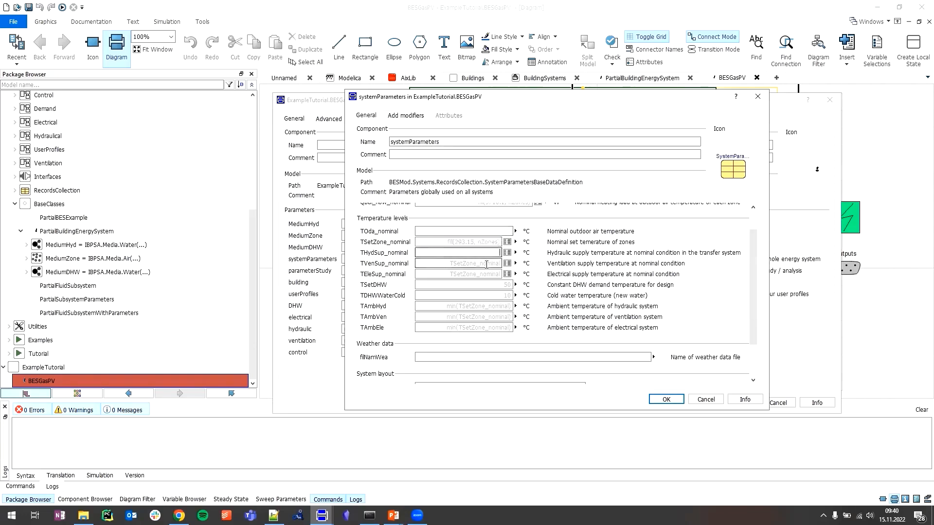
{"action": "left_click", "coordinate": [486, 252]}
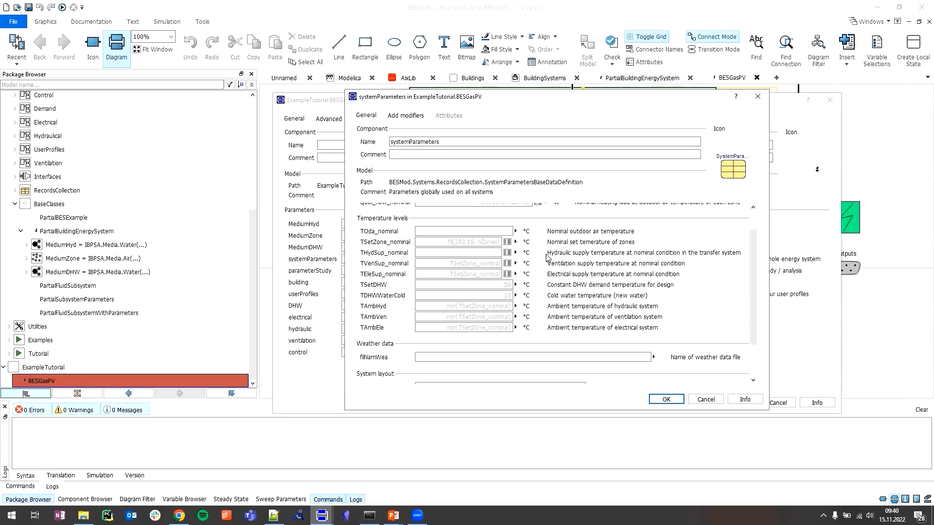
{"action": "scroll", "coordinate": [561, 276], "scroll_direction": "down", "scroll_amount": 1}
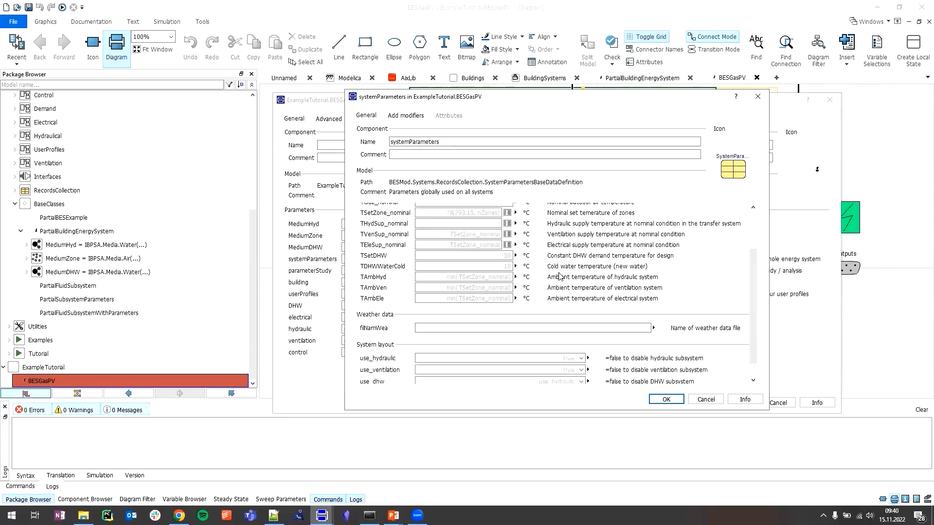
{"action": "scroll", "coordinate": [570, 289], "scroll_direction": "down", "scroll_amount": 1}
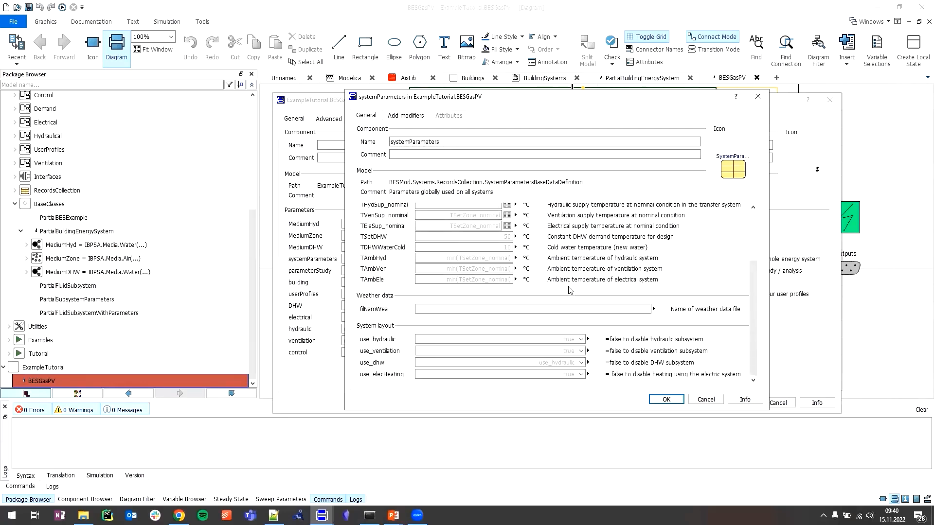
{"action": "left_click", "coordinate": [486, 237]}
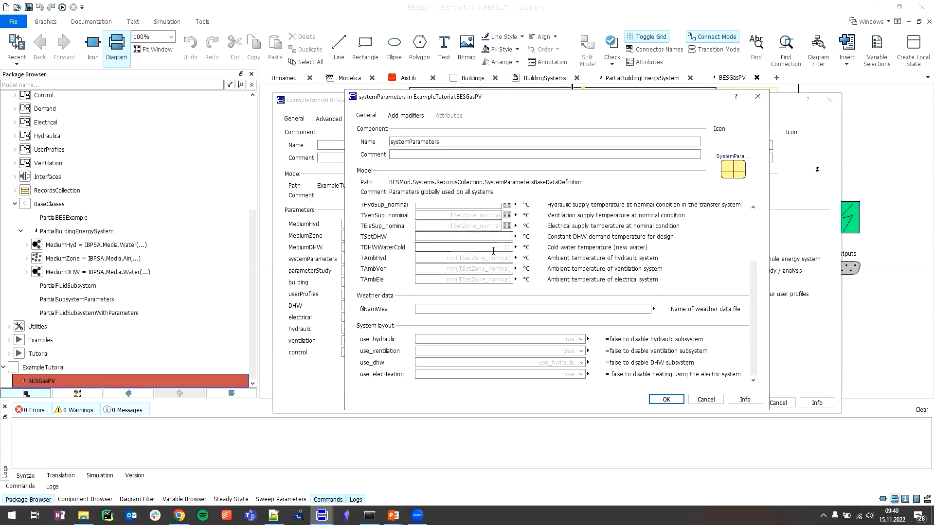
{"action": "left_click", "coordinate": [492, 249]}
{"action": "left_click", "coordinate": [491, 258]}
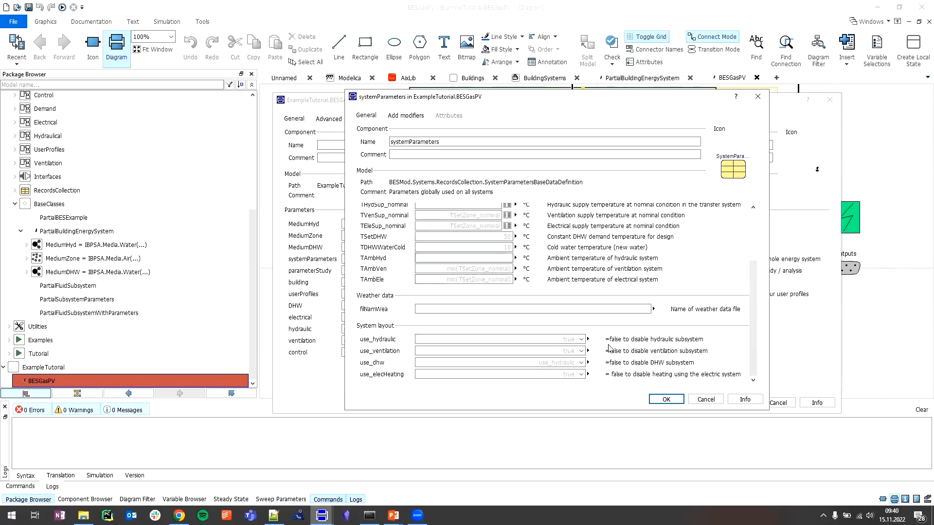
Step: Examine the weather file and system layout options of the systemParameters record, including the use_ventilation choices, and close it without changes
{"action": "left_click", "coordinate": [646, 309]}
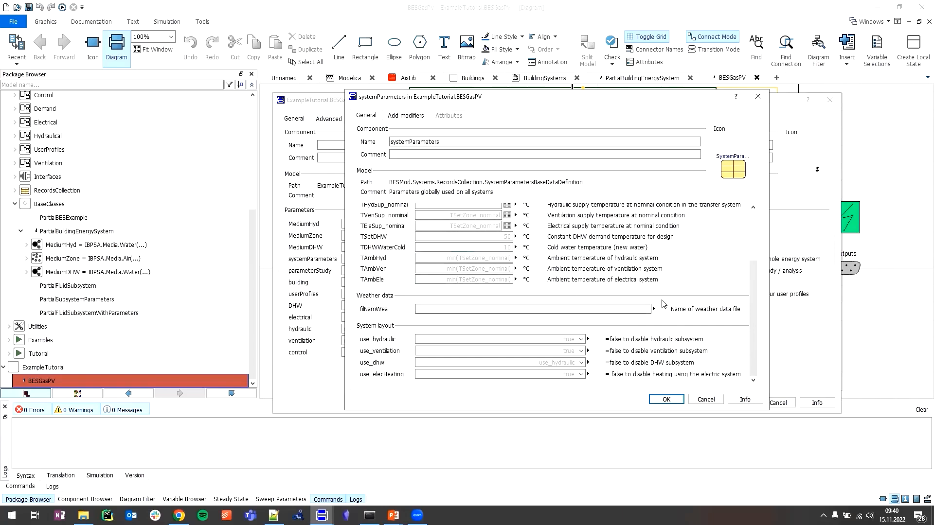
{"action": "left_click", "coordinate": [560, 339]}
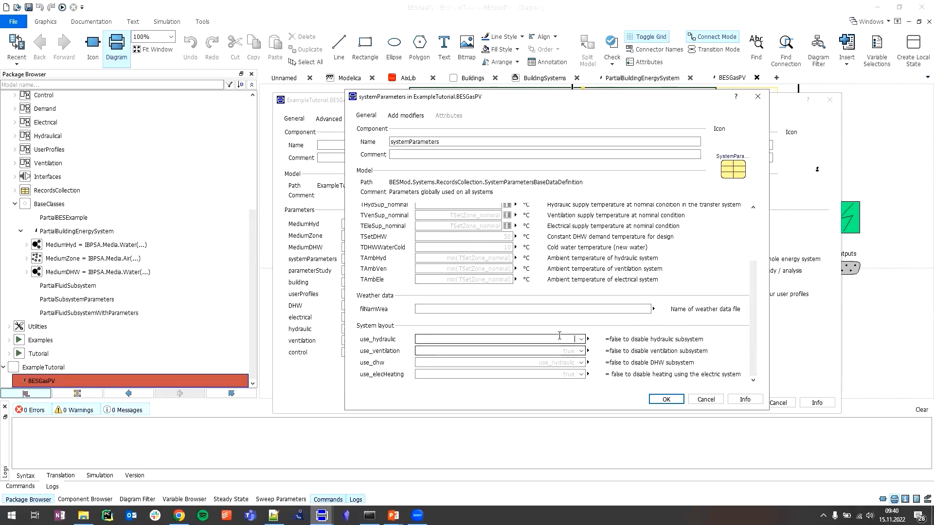
{"action": "left_click", "coordinate": [550, 373]}
{"action": "left_click", "coordinate": [550, 362]}
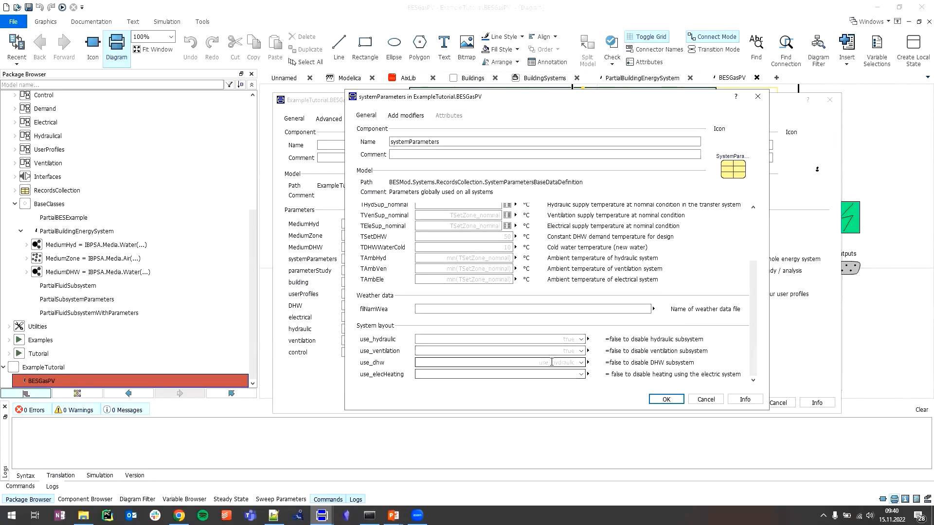
{"action": "left_click", "coordinate": [558, 350]}
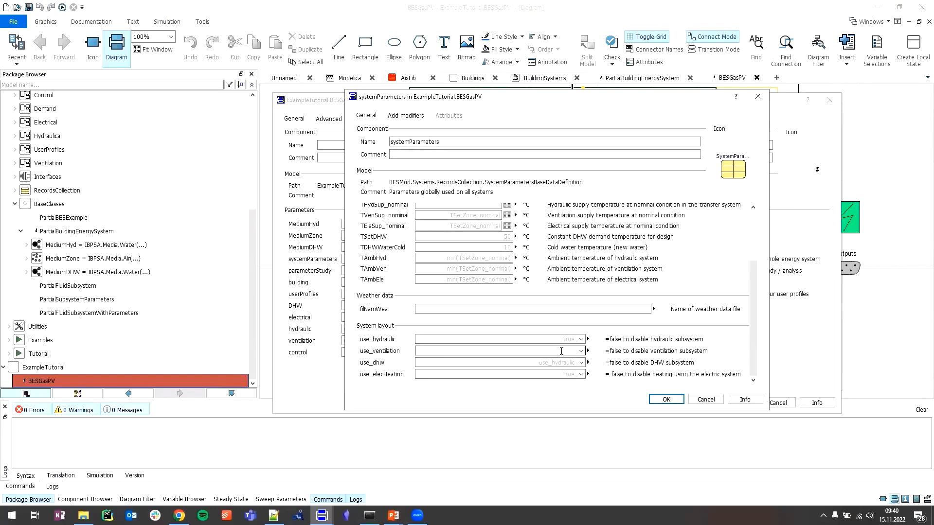
{"action": "left_click", "coordinate": [562, 350]}
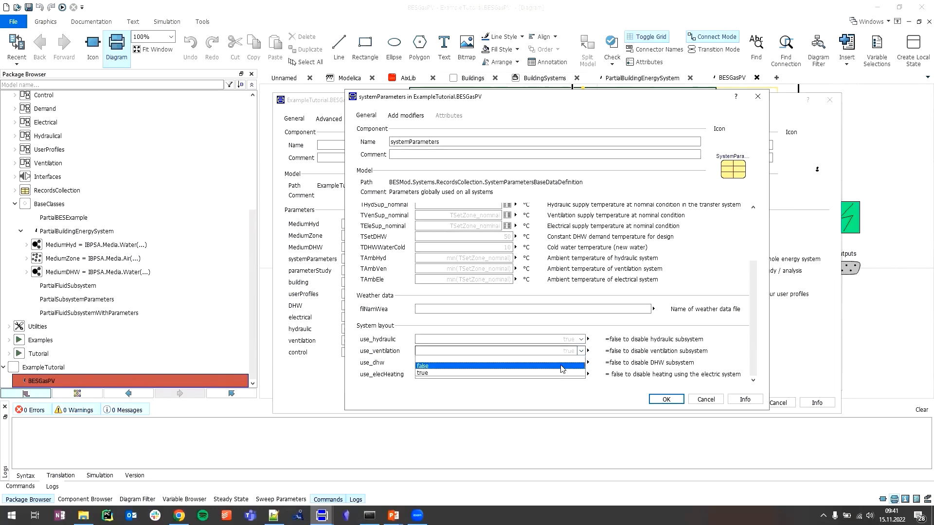
{"action": "left_click", "coordinate": [646, 359]}
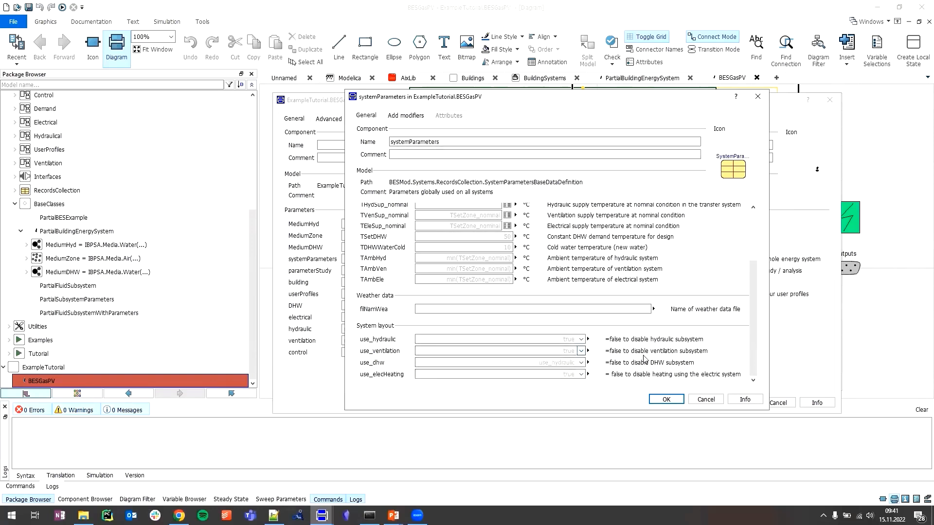
{"action": "left_click", "coordinate": [760, 99]}
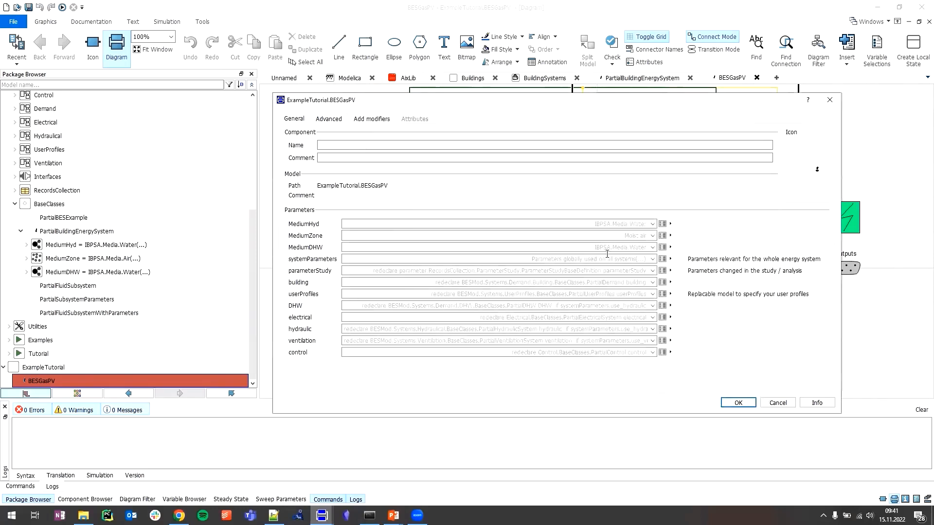
Step: Redeclare systemParameters as the ExampleSystemParameters record
{"action": "left_click", "coordinate": [651, 260]}
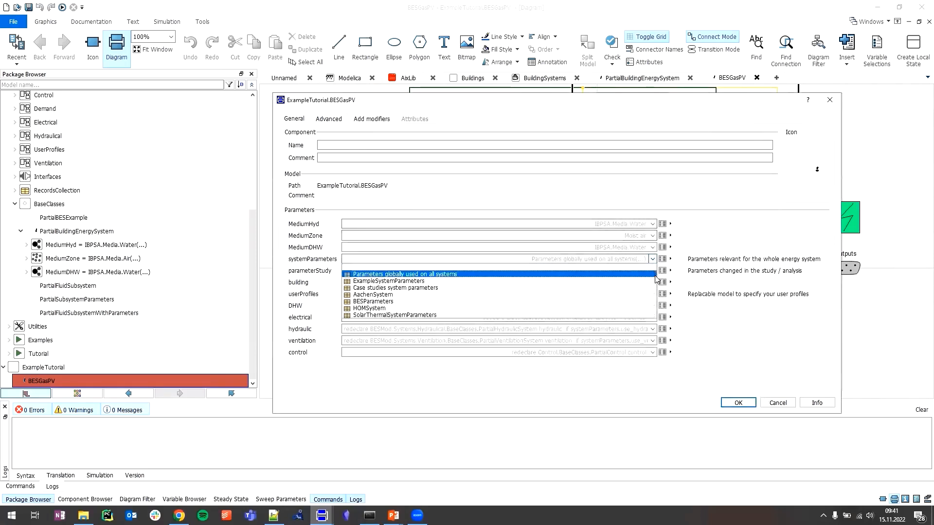
{"action": "left_click", "coordinate": [652, 281]}
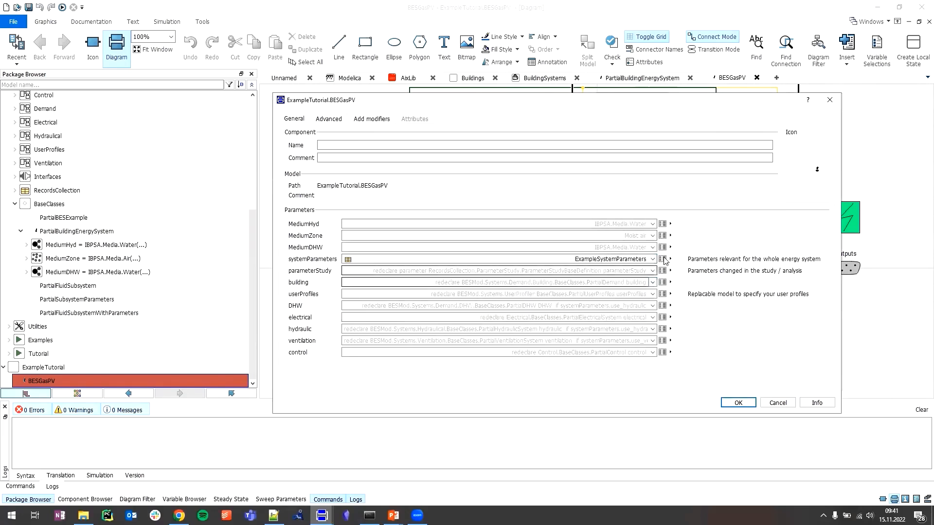
Step: Review the ExampleSystemParameters record's heat demand, temperatures, weather file and system layout in an enlarged dialog, then accept it
{"action": "left_click", "coordinate": [663, 259]}
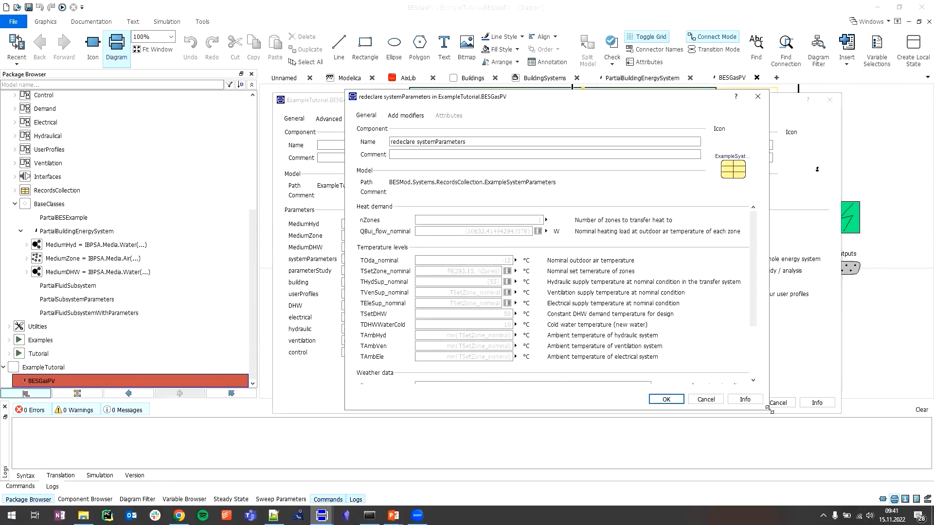
{"action": "left_click_drag", "start_coordinate": [769, 410], "coordinate": [865, 447]}
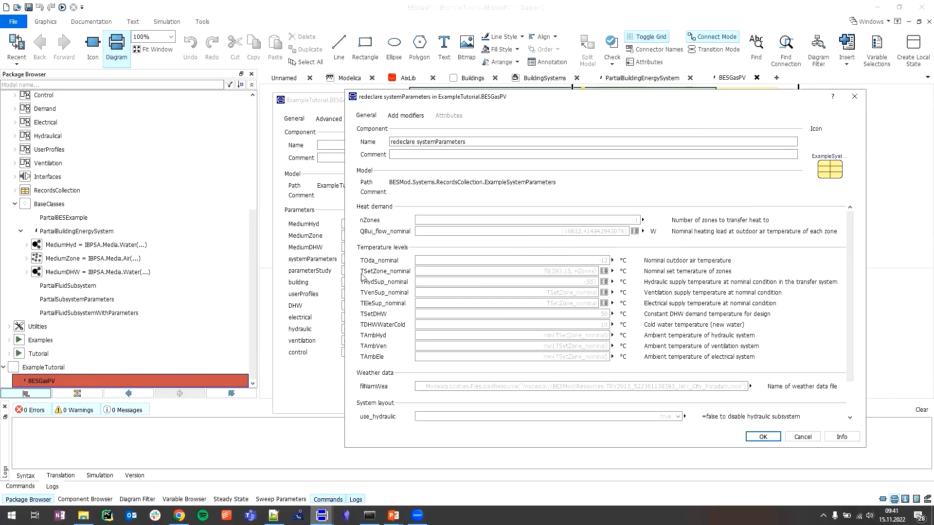
{"action": "left_click_drag", "start_coordinate": [344, 274], "coordinate": [256, 274]}
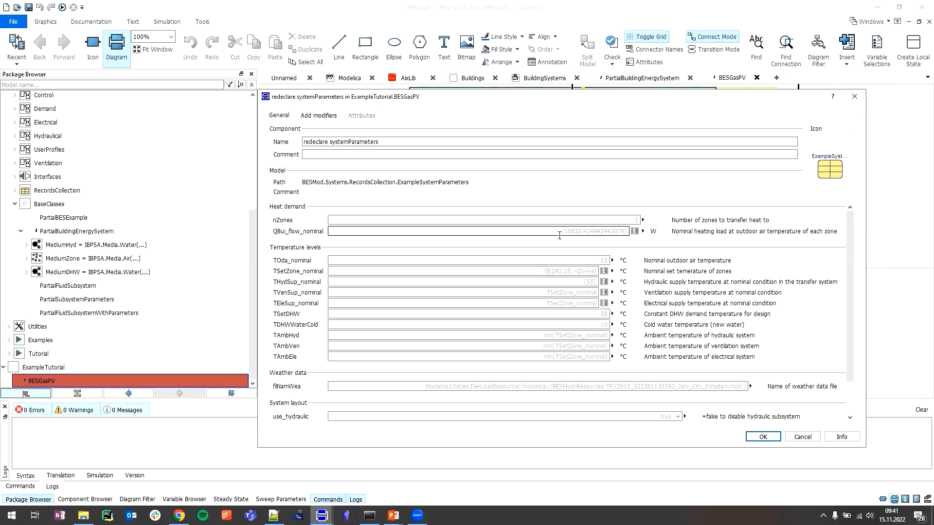
{"action": "left_click", "coordinate": [608, 219]}
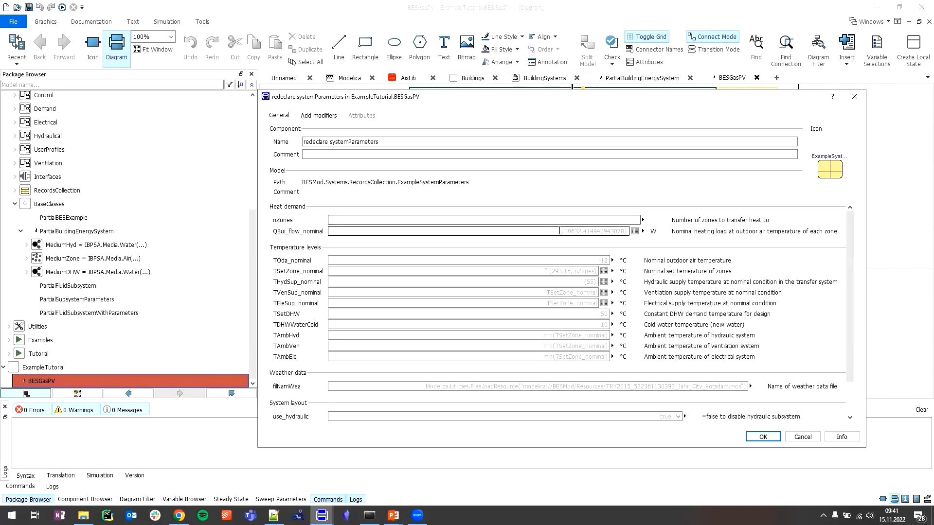
{"action": "left_click", "coordinate": [677, 306]}
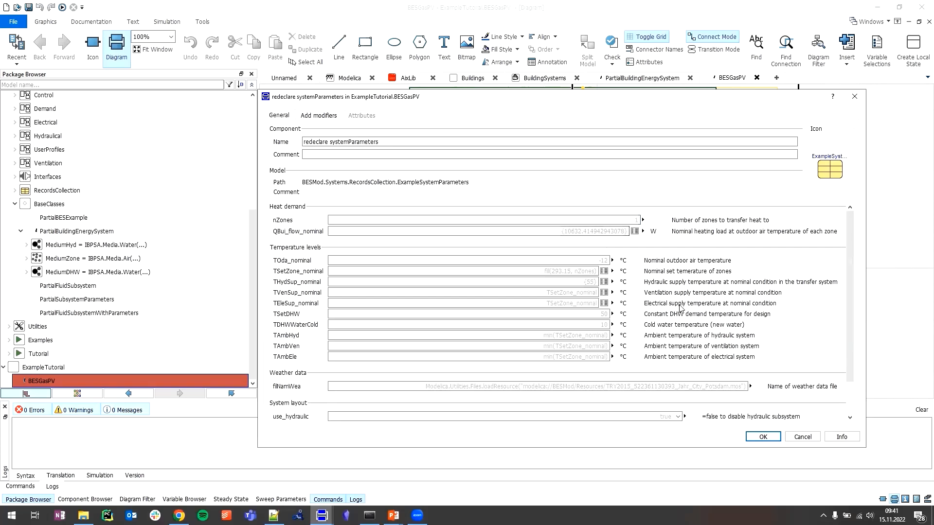
{"action": "left_click", "coordinate": [582, 280]}
{"action": "left_click", "coordinate": [578, 290]}
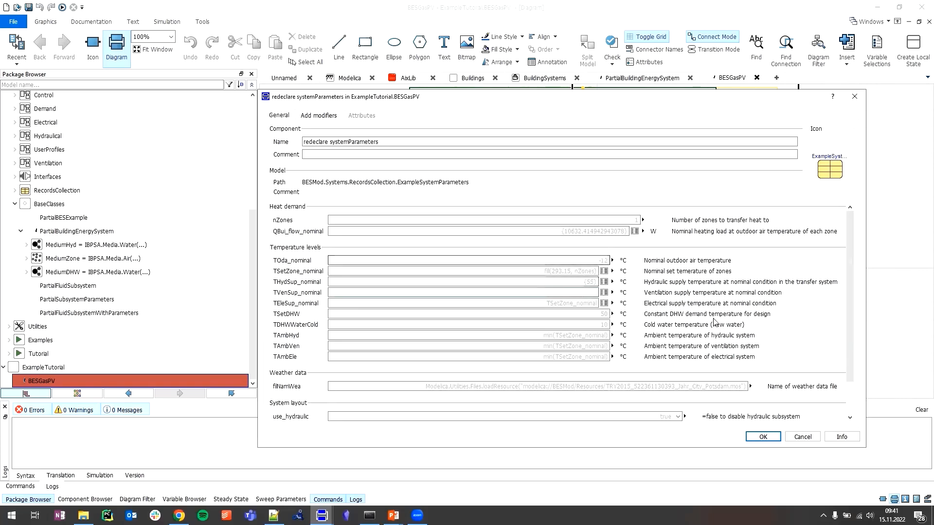
{"action": "scroll", "coordinate": [715, 323], "scroll_direction": "down", "scroll_amount": 2}
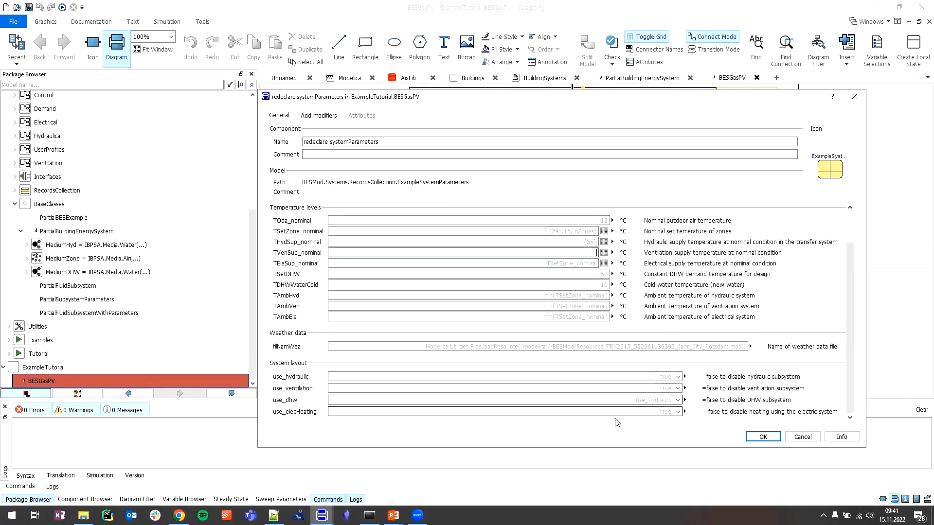
{"action": "left_click", "coordinate": [770, 436]}
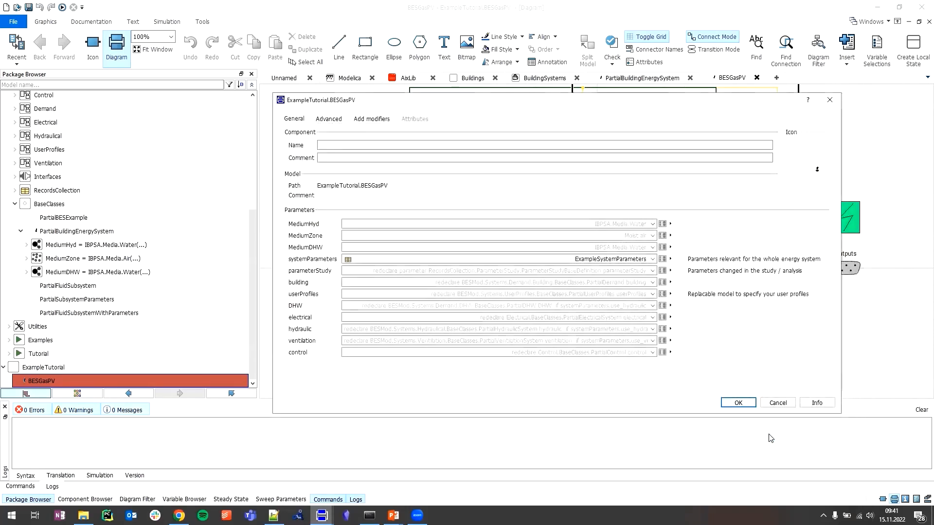
Step: Redeclare parameterStudy as "Don't study anything" and check that the selected record has no parameters to fill in
{"action": "left_click", "coordinate": [653, 271]}
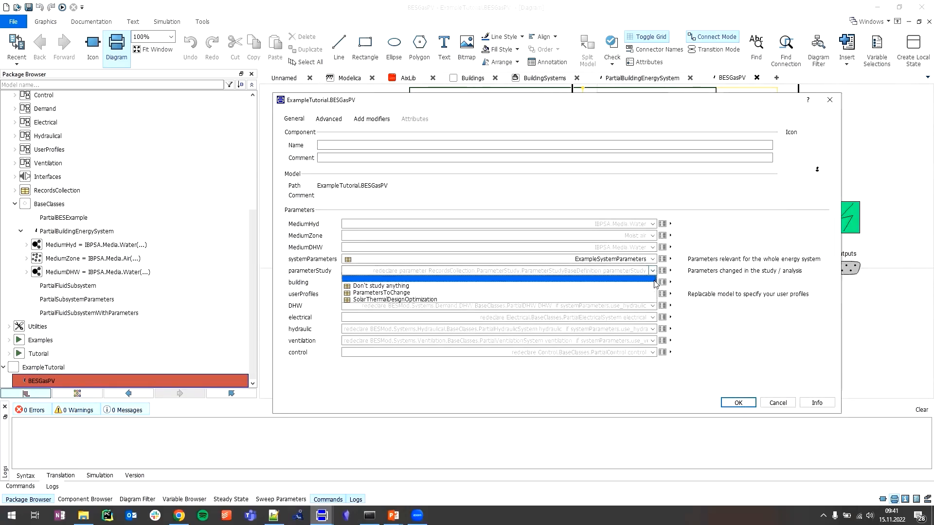
{"action": "left_click", "coordinate": [654, 287]}
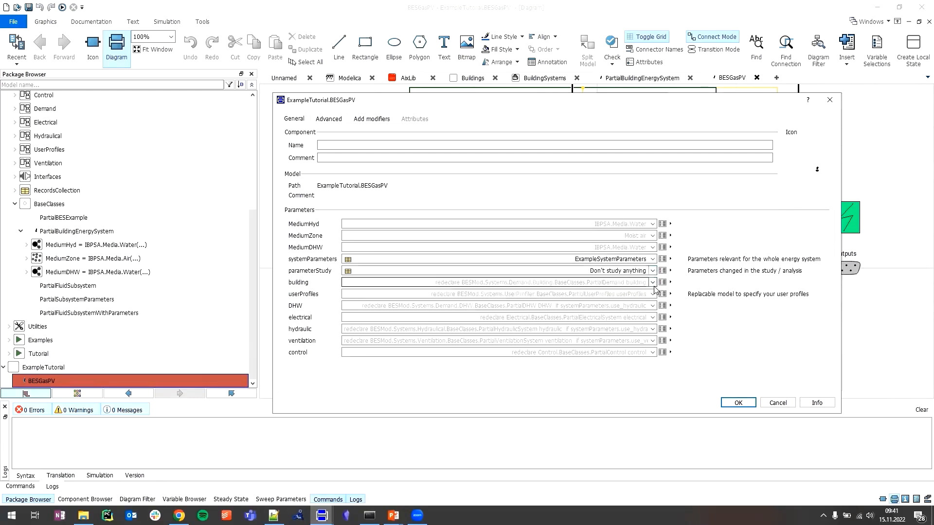
{"action": "left_click", "coordinate": [662, 271]}
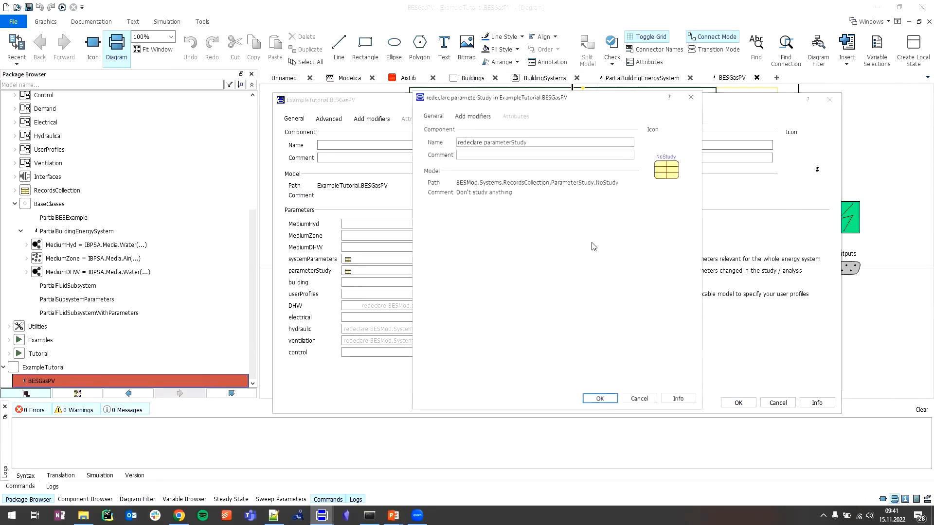
{"action": "left_click", "coordinate": [692, 99]}
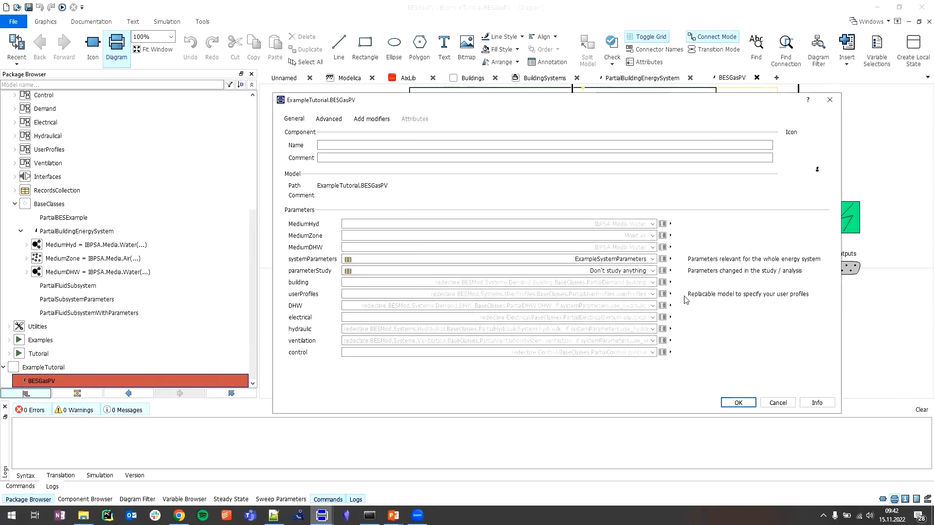
Step: Redeclare building as the reduced order building model coupled with TEASER and open its parameters in an enlarged dialog
{"action": "left_click", "coordinate": [654, 285]}
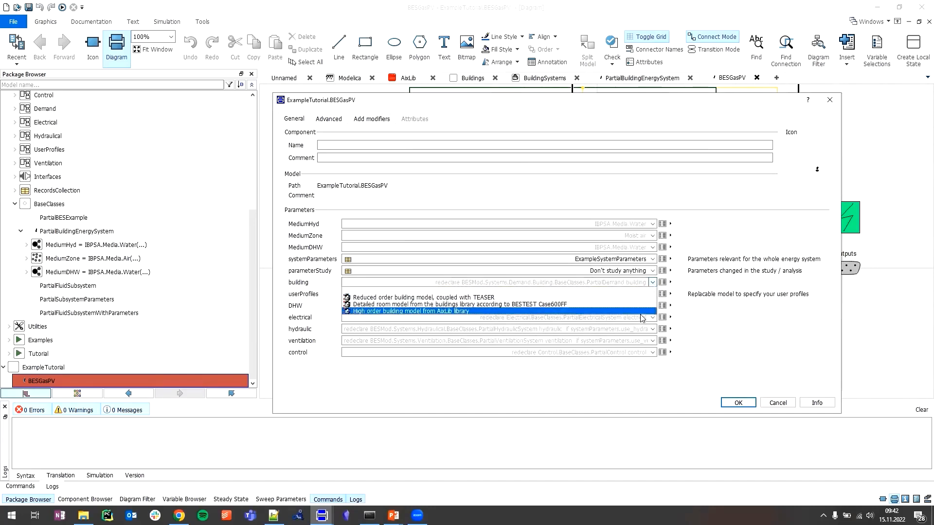
{"action": "left_click", "coordinate": [627, 298]}
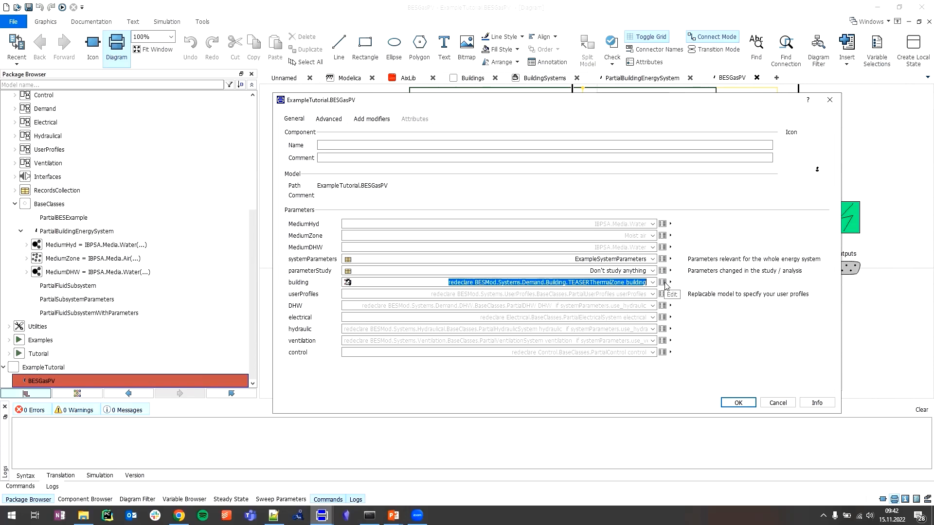
{"action": "left_click", "coordinate": [665, 283]}
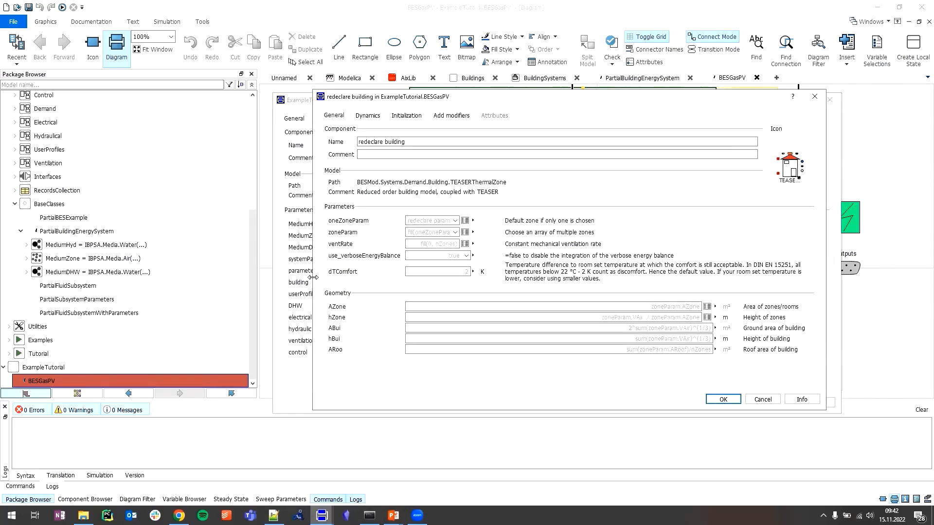
{"action": "left_click_drag", "start_coordinate": [313, 277], "coordinate": [165, 277]}
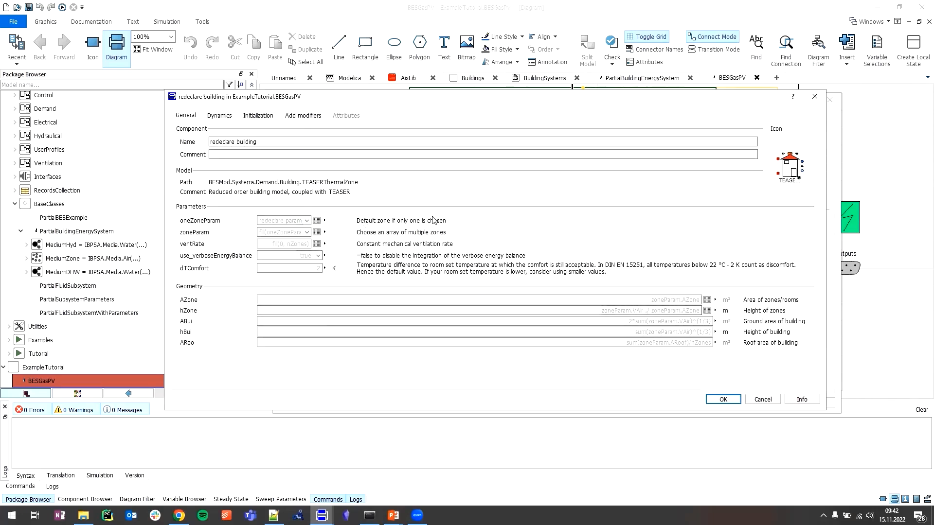
Step: Set the building's oneZoneParam to the Case_1_retrofit_SingleDwelling record
{"action": "left_click", "coordinate": [307, 222]}
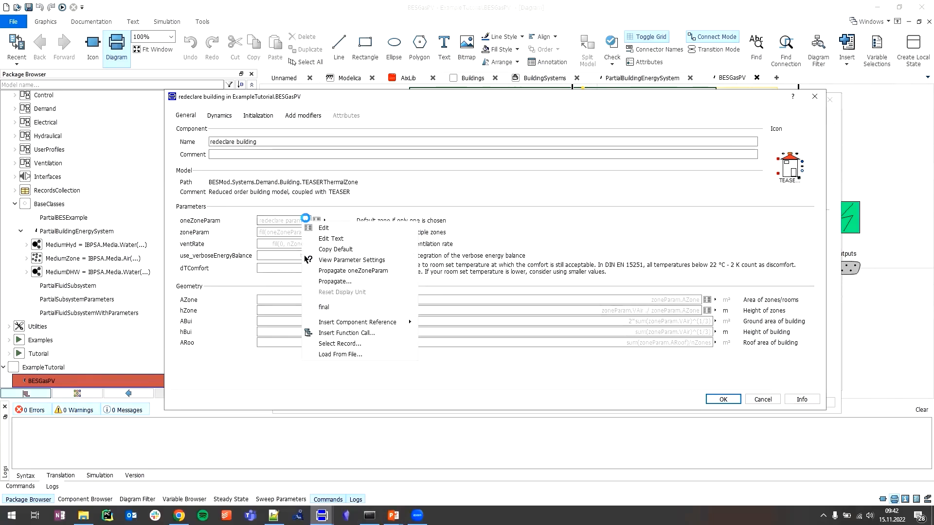
{"action": "left_click", "coordinate": [305, 221]}
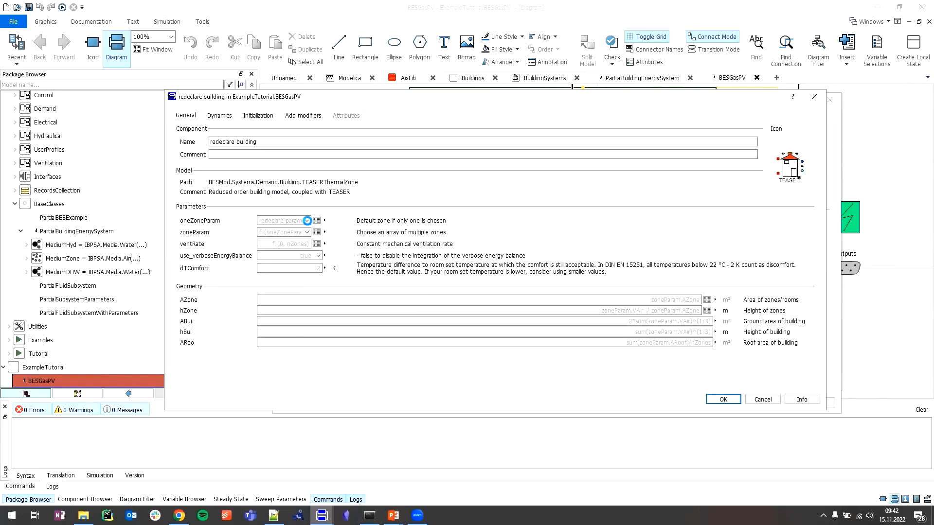
{"action": "left_click", "coordinate": [307, 220]}
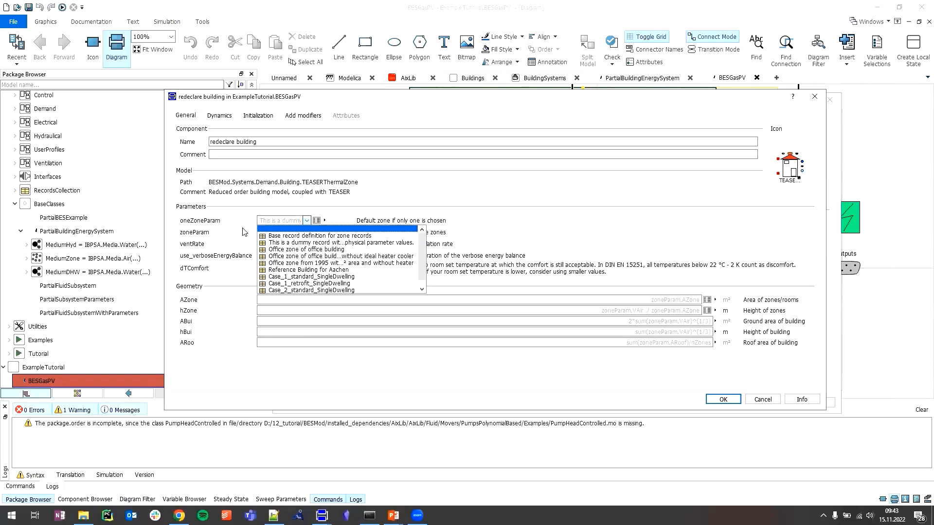
{"action": "scroll", "coordinate": [424, 267], "scroll_direction": "down", "scroll_amount": 1}
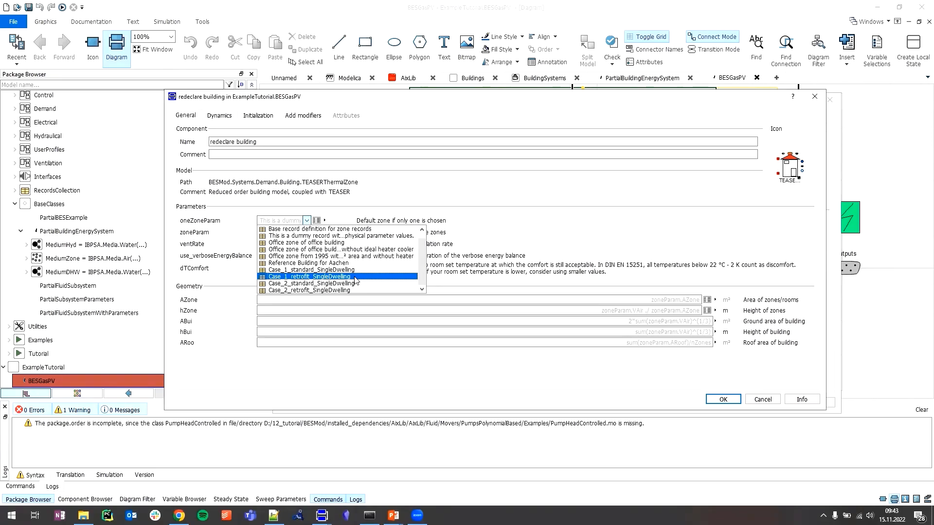
{"action": "left_click", "coordinate": [356, 278]}
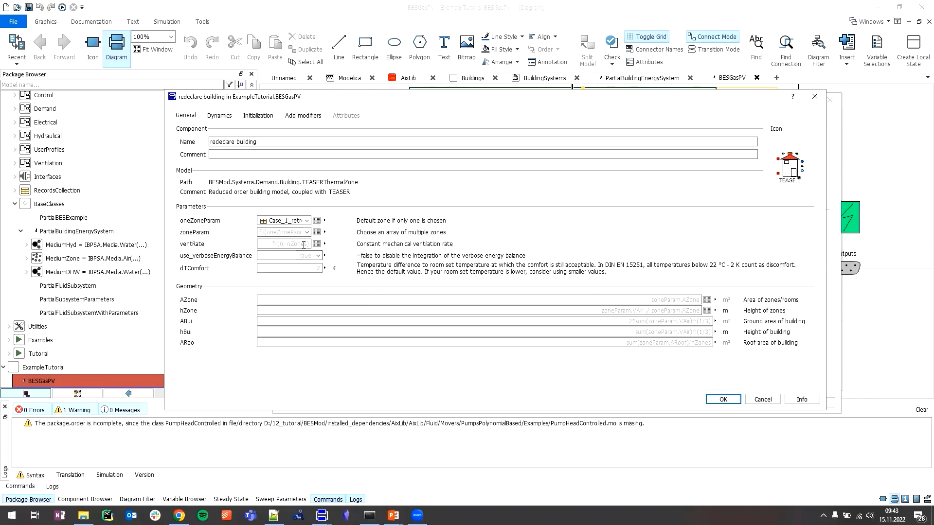
Step: Review the building's use_verboseEnergyBalance, dTComfort and geometry parameters, keep their defaults and accept the building redeclaration
{"action": "left_click", "coordinate": [307, 270]}
{"action": "left_click", "coordinate": [295, 257]}
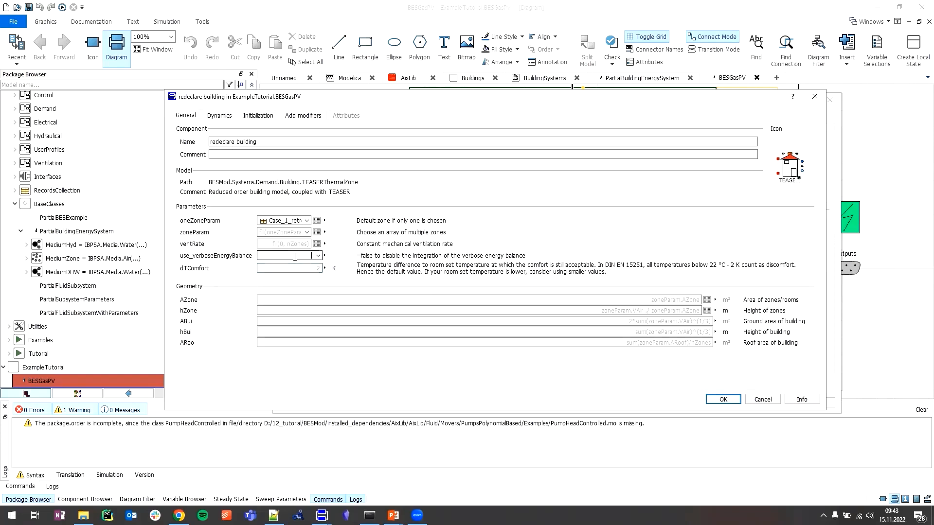
{"action": "left_click", "coordinate": [301, 271]}
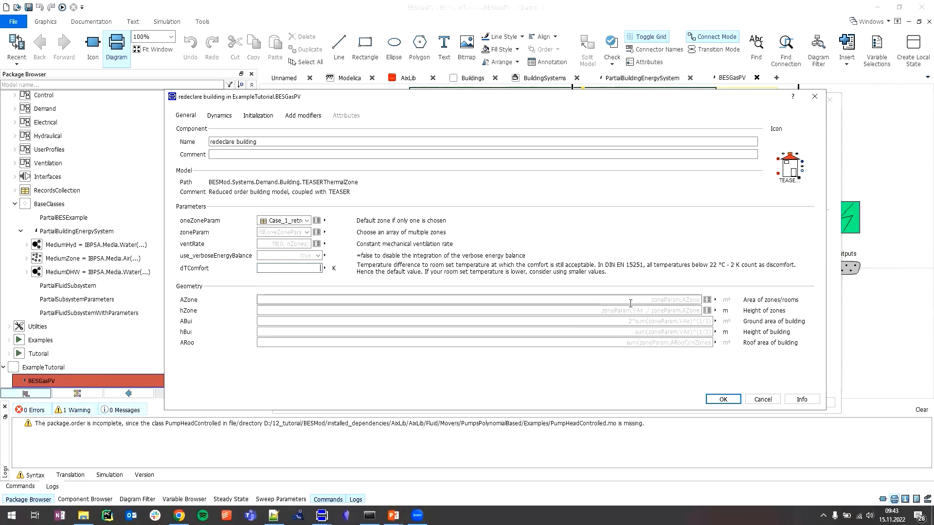
{"action": "left_click", "coordinate": [617, 319]}
{"action": "key", "text": "Tab"}
{"action": "key", "text": "Tab"}
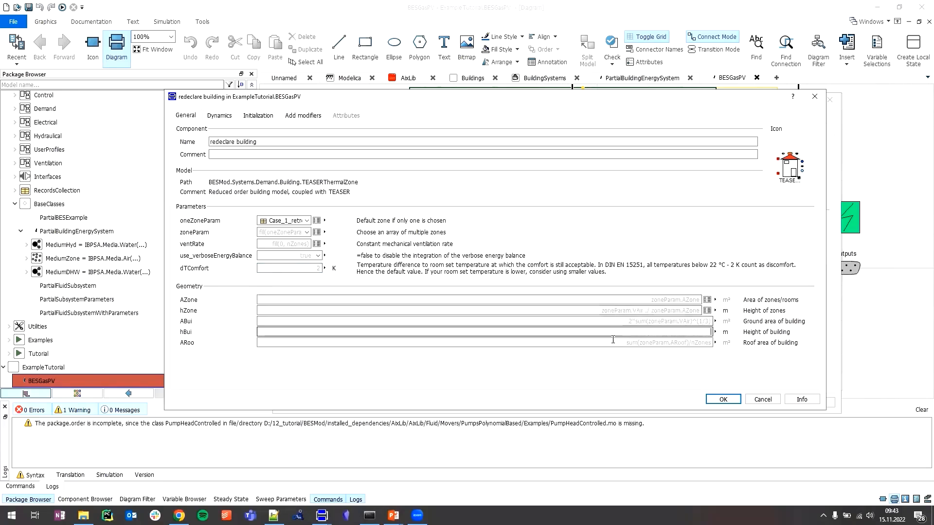
{"action": "left_click", "coordinate": [586, 314]}
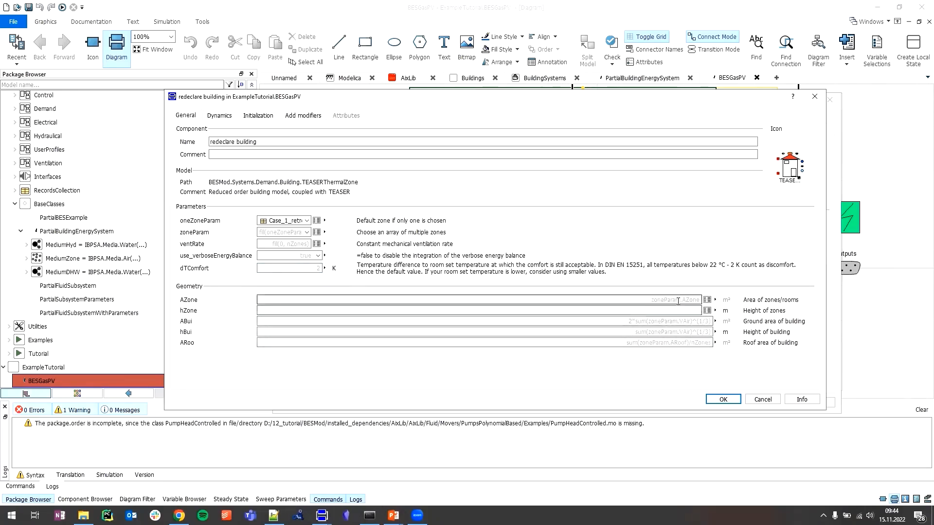
{"action": "left_click", "coordinate": [721, 399]}
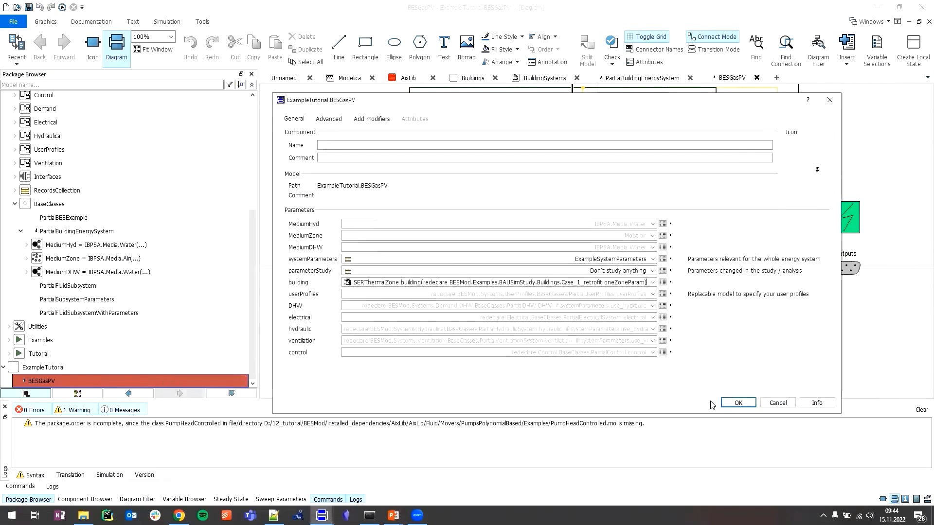
Step: Redeclare userProfiles as Standard TEASER Profiles, review its internal gains file and gain parameters, and accept the defaults
{"action": "left_click", "coordinate": [652, 294]}
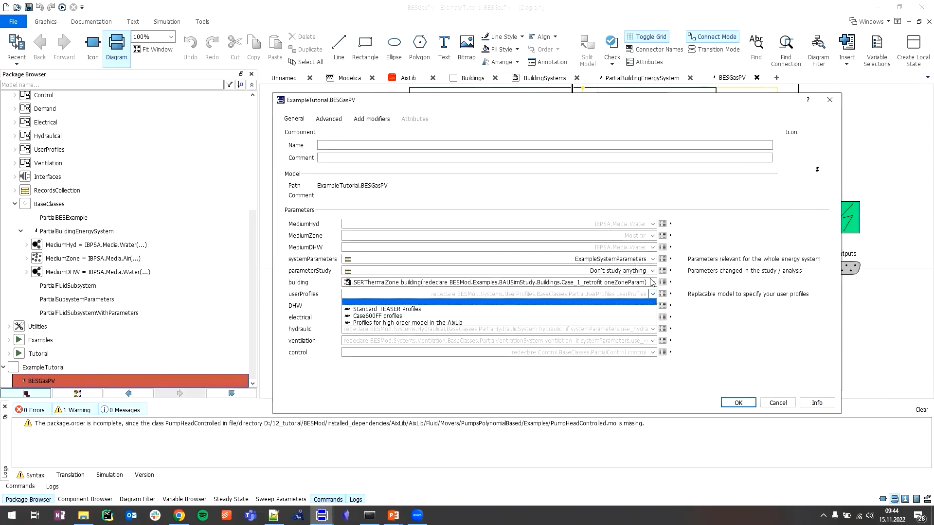
{"action": "left_click", "coordinate": [426, 312]}
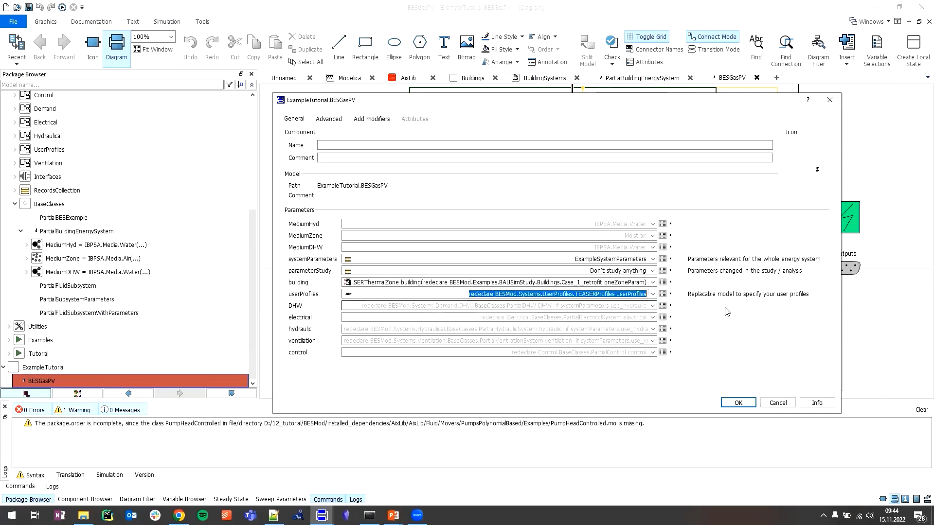
{"action": "left_click", "coordinate": [663, 293]}
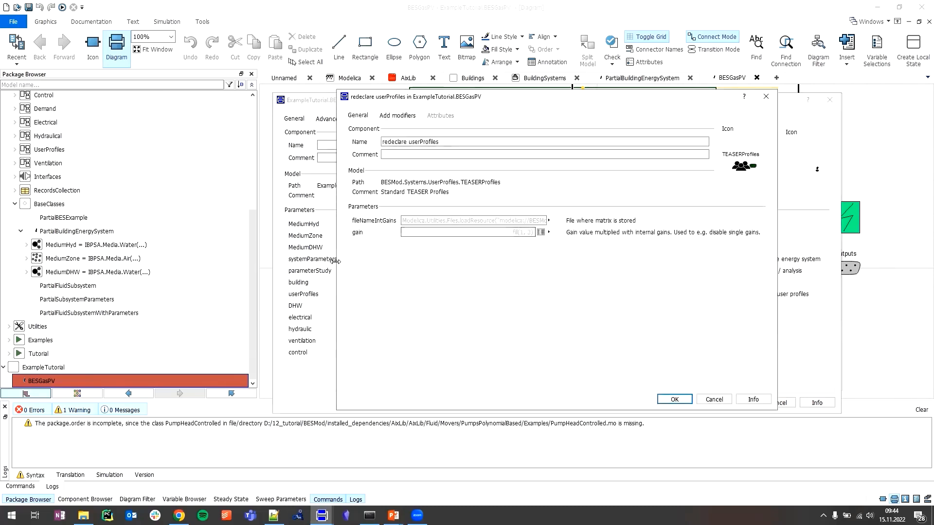
{"action": "left_click_drag", "start_coordinate": [336, 262], "coordinate": [154, 262]}
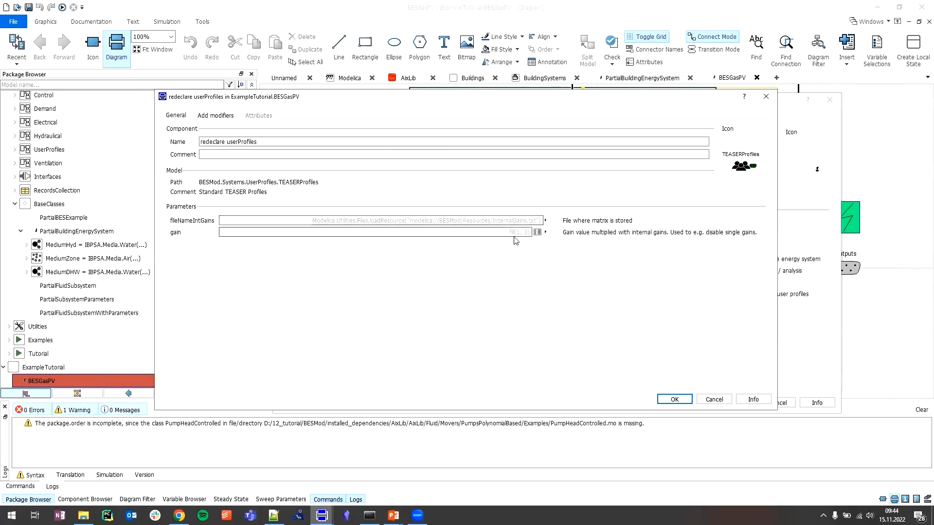
{"action": "left_click", "coordinate": [520, 219]}
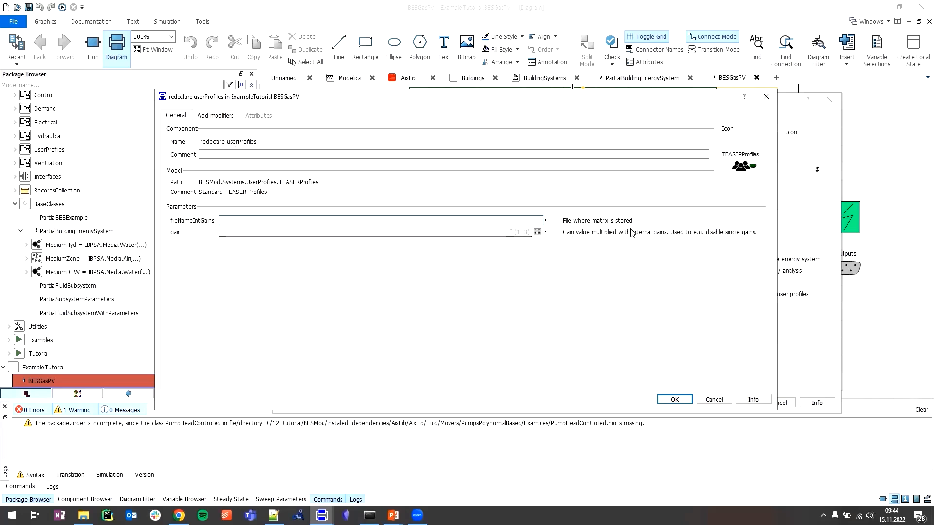
{"action": "left_click", "coordinate": [690, 402]}
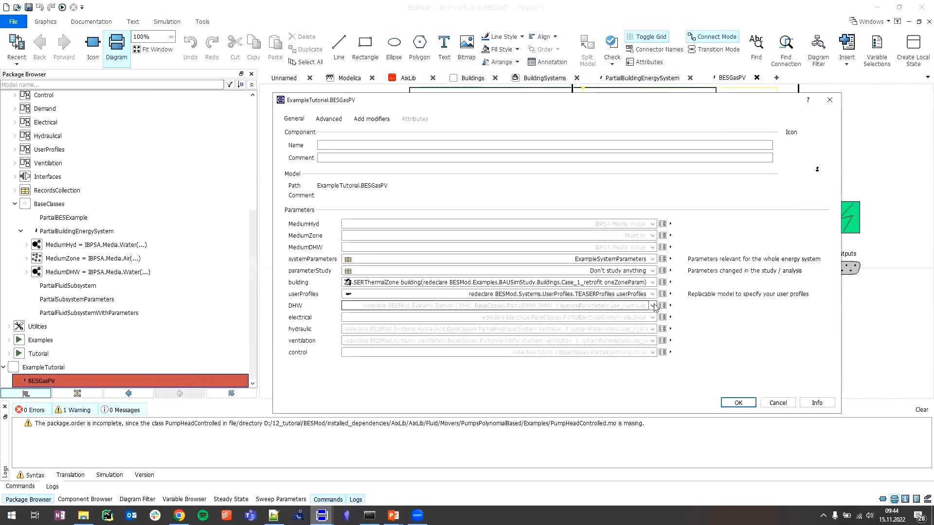
Step: Redeclare DHW as the Standard DHW subsystem and open its parameters in an enlarged dialog
{"action": "left_click", "coordinate": [653, 306]}
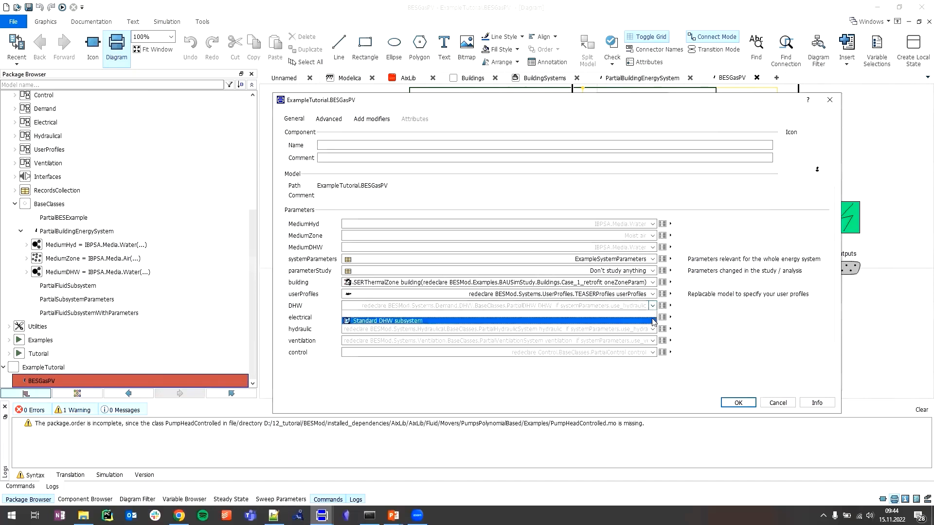
{"action": "left_click", "coordinate": [653, 321]}
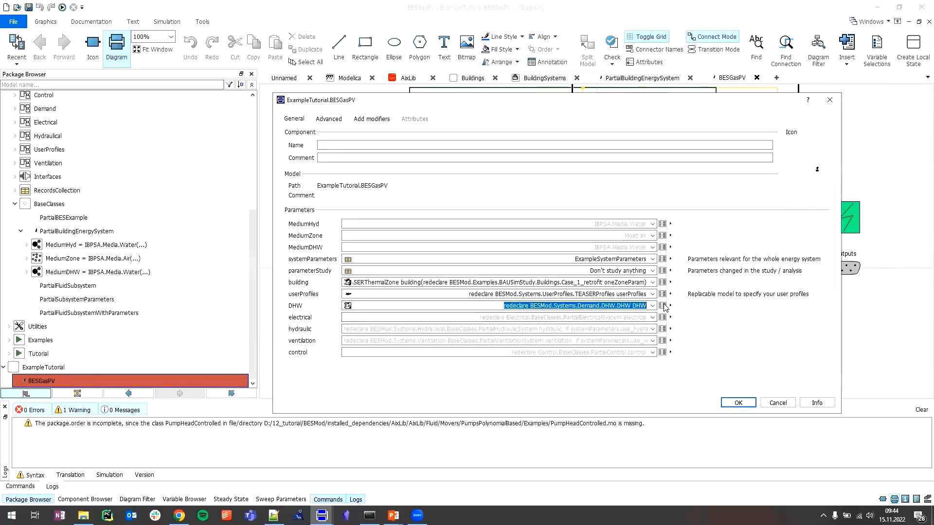
{"action": "left_click", "coordinate": [662, 305]}
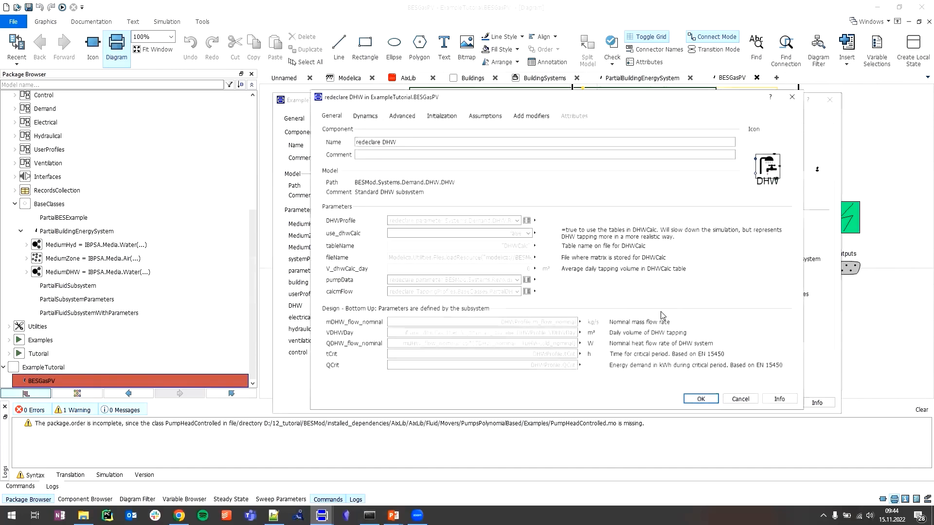
{"action": "left_click_drag", "start_coordinate": [804, 411], "coordinate": [907, 443]}
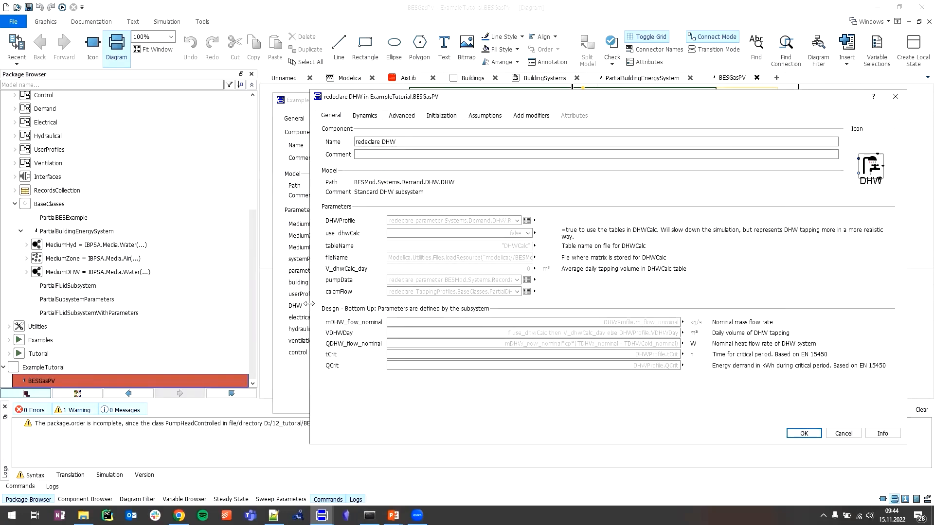
{"action": "left_click_drag", "start_coordinate": [309, 304], "coordinate": [130, 304]}
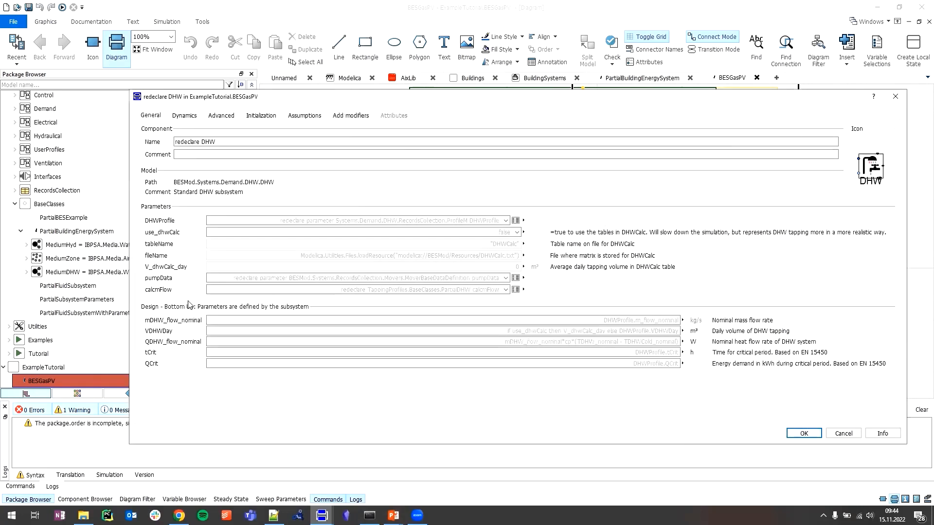
Step: Set the DHW subsystem's DHWProfile to Profile M and check the use_dhwCalc option, leaving it at its default
{"action": "left_click", "coordinate": [507, 222]}
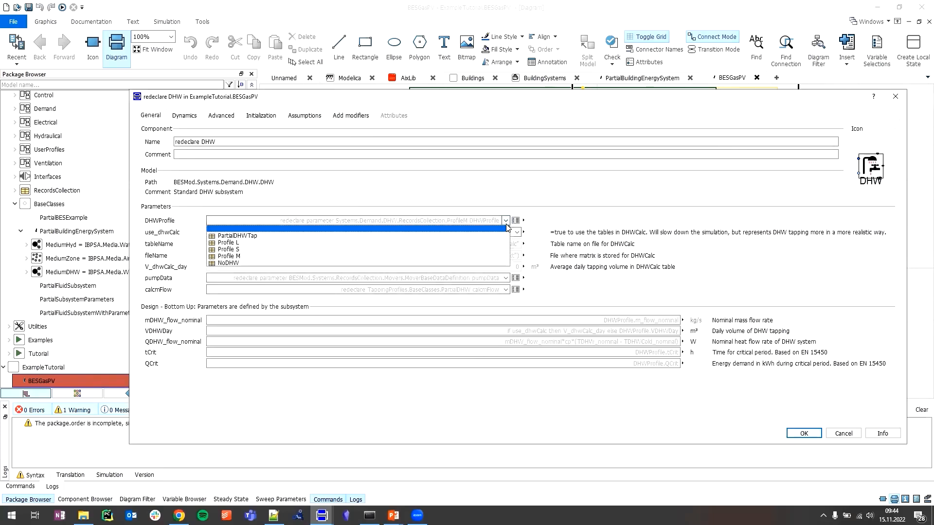
{"action": "left_click", "coordinate": [498, 257]}
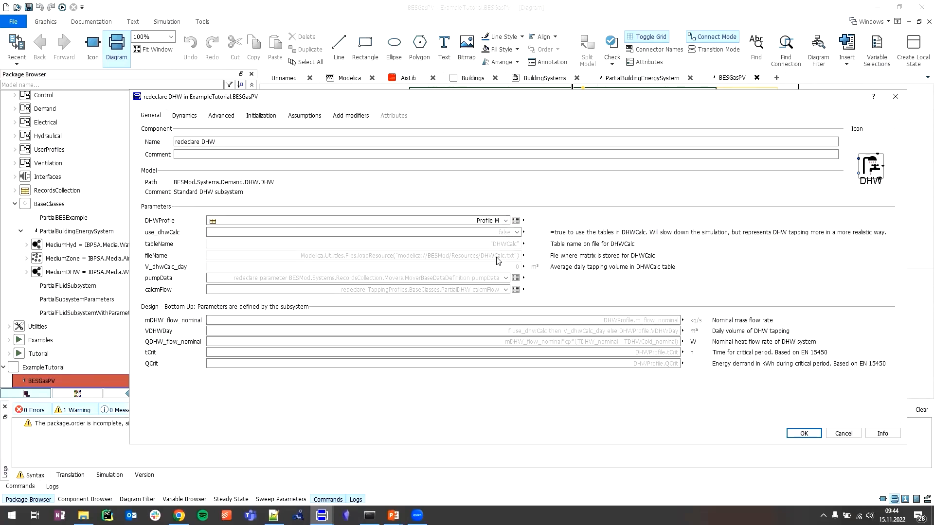
{"action": "left_click", "coordinate": [498, 232]}
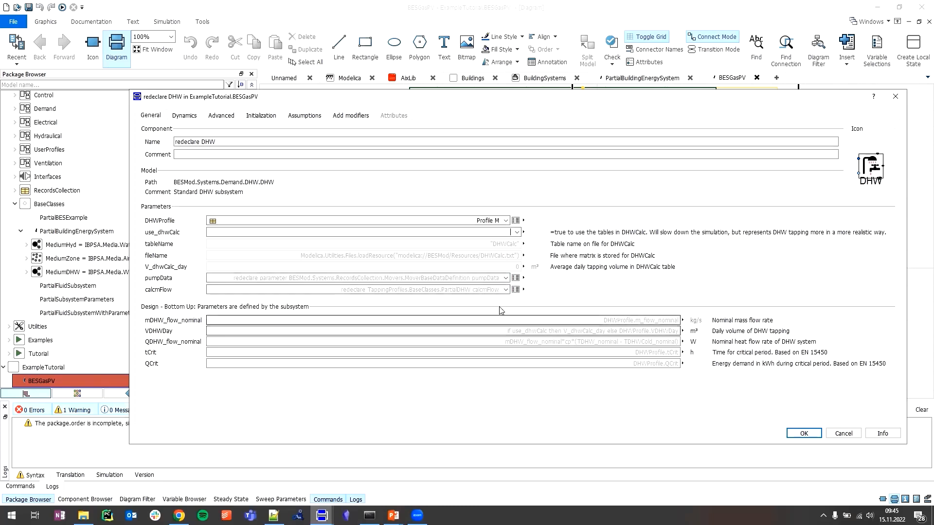
Step: Inspect the base pumpData record's curves, speed and filter parameters, close it without changes, and redeclare the DHW pumpData as DefaultMover
{"action": "left_click", "coordinate": [516, 279]}
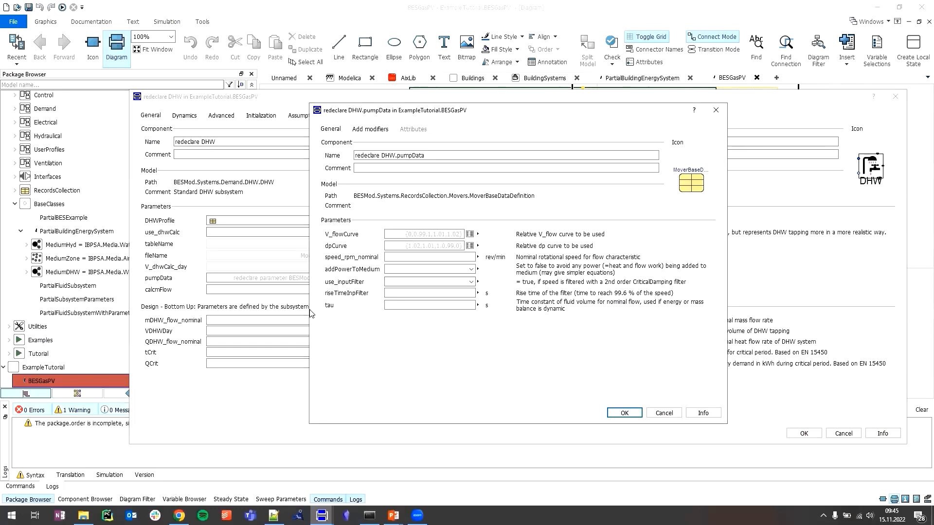
{"action": "left_click_drag", "start_coordinate": [309, 307], "coordinate": [156, 312]}
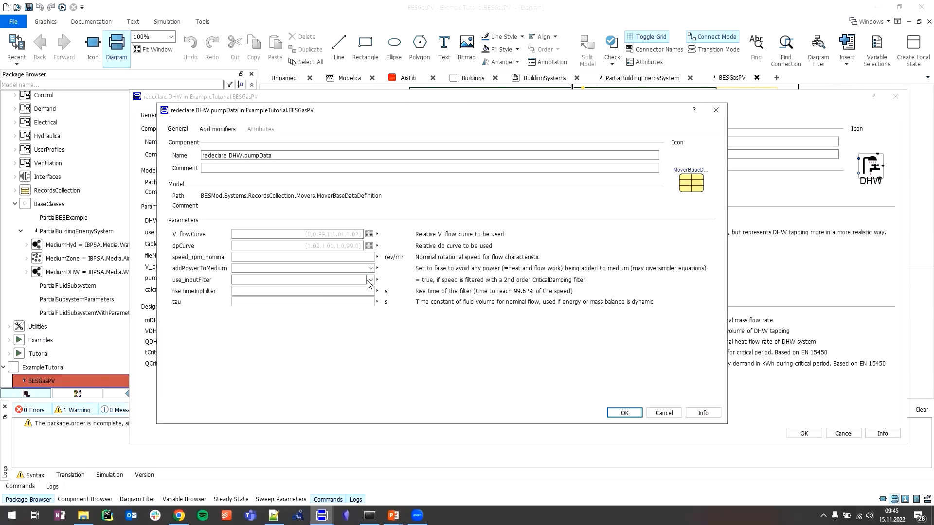
{"action": "left_click", "coordinate": [346, 233]}
{"action": "left_click", "coordinate": [351, 257]}
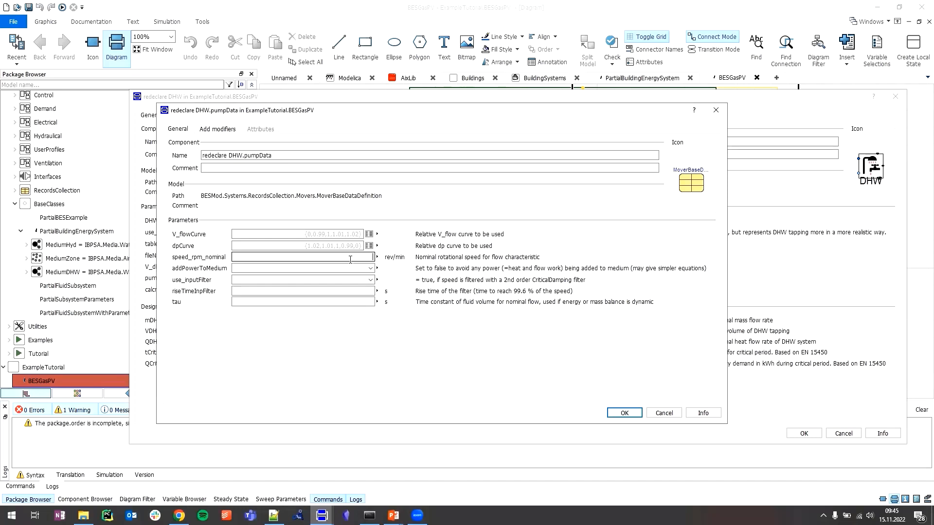
{"action": "left_click", "coordinate": [350, 271]}
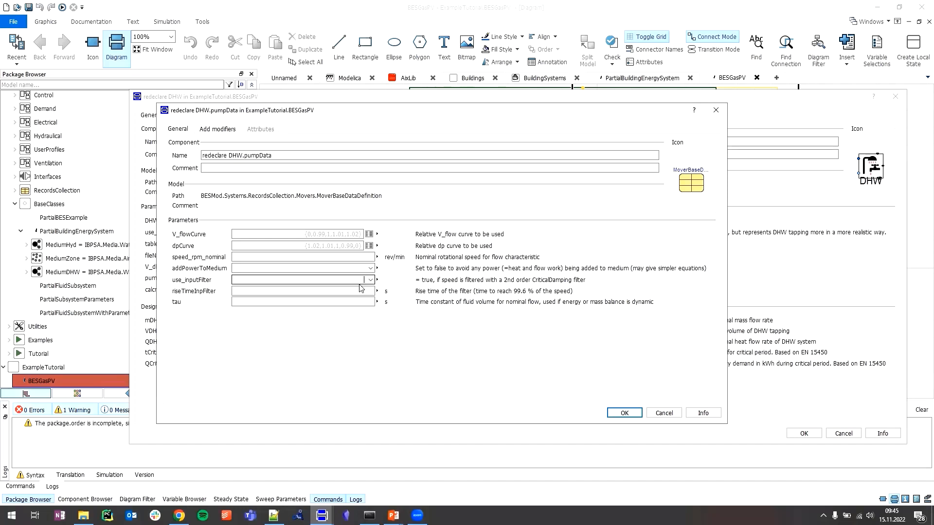
{"action": "left_click", "coordinate": [715, 110]}
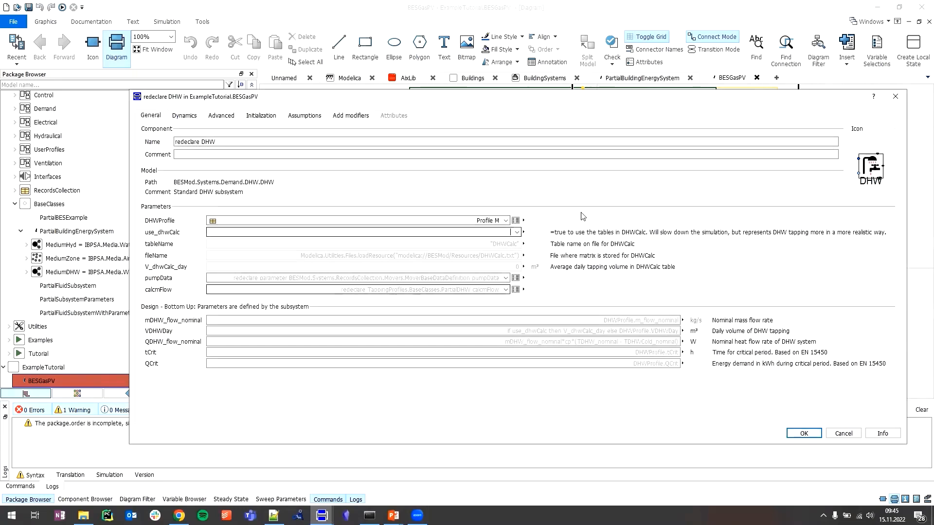
{"action": "left_click", "coordinate": [506, 279]}
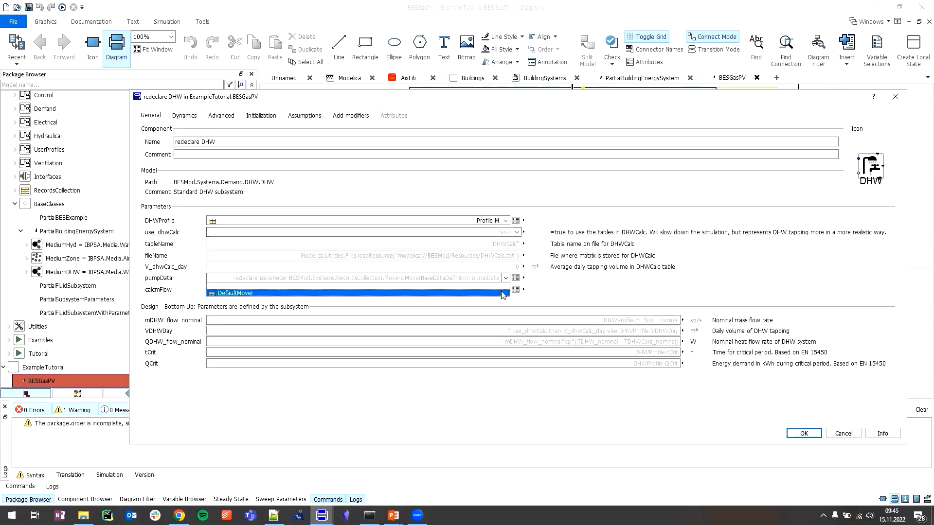
{"action": "left_click", "coordinate": [502, 294]}
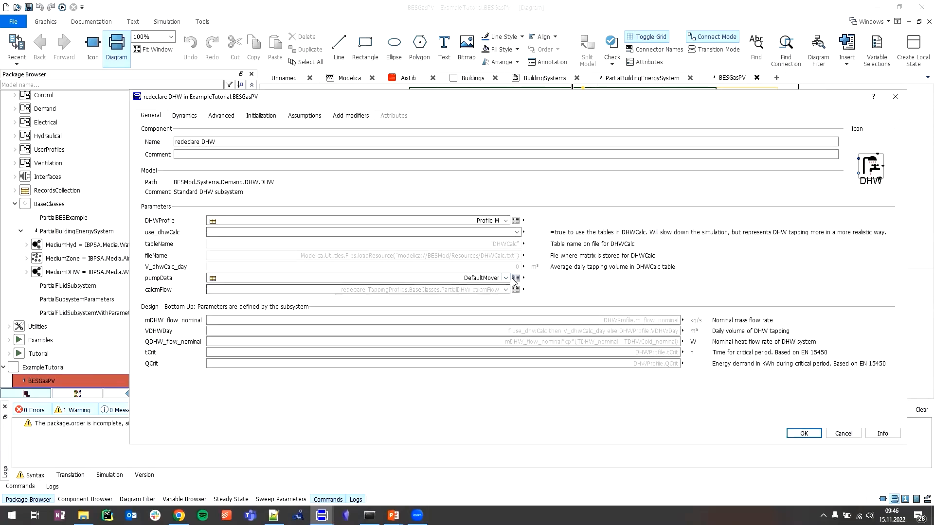
Step: Review the DHW DefaultMover record's power, filter and speed parameters, accept the defaults, and keep DefaultMover as the pumpData choice
{"action": "left_click", "coordinate": [514, 279]}
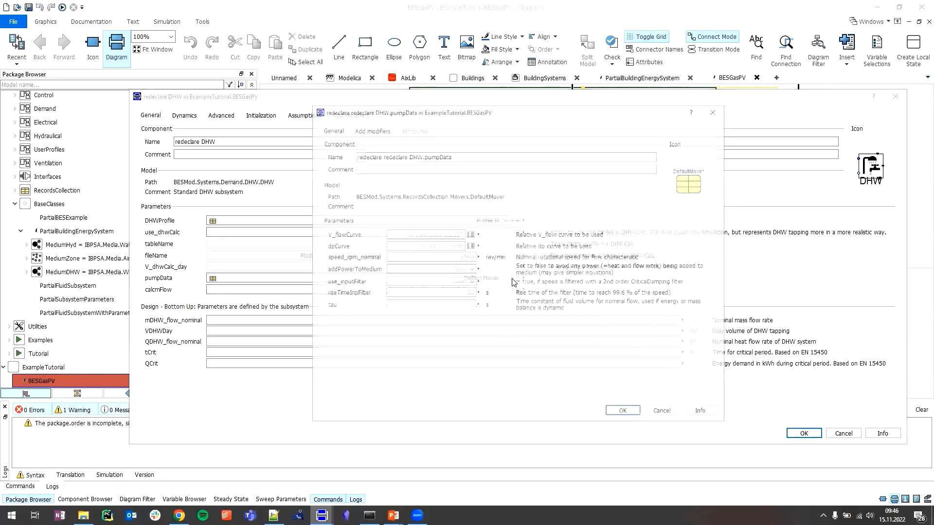
{"action": "left_click", "coordinate": [443, 271]}
{"action": "left_click", "coordinate": [445, 282]}
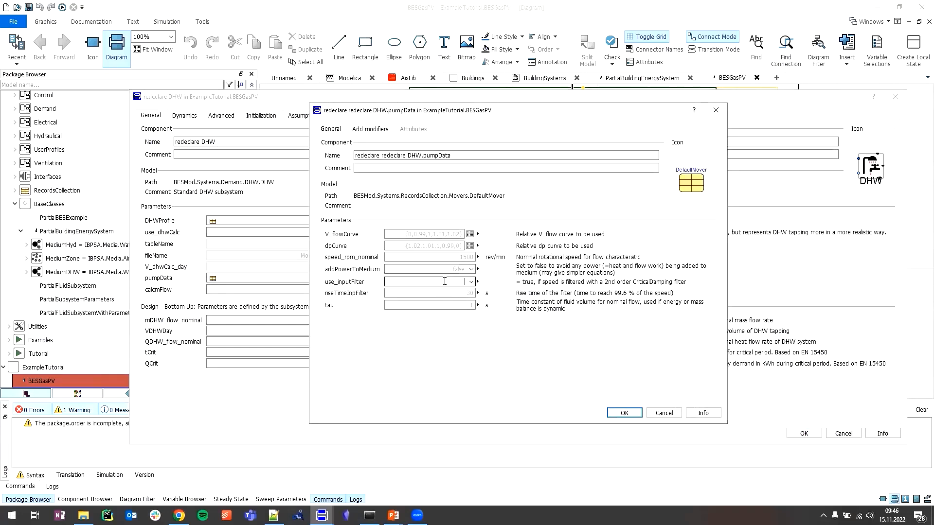
{"action": "key", "text": "shift+Tab"}
{"action": "key", "text": "shift+Tab"}
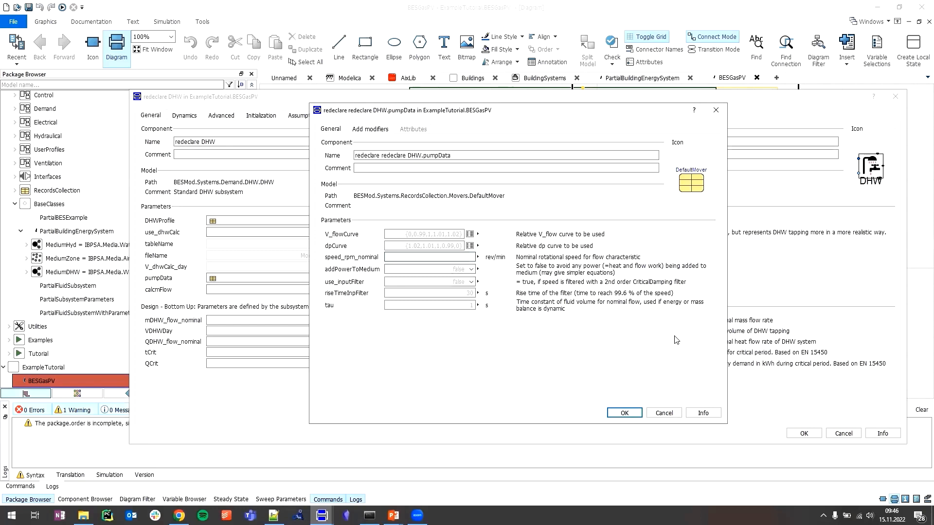
{"action": "left_click", "coordinate": [624, 412]}
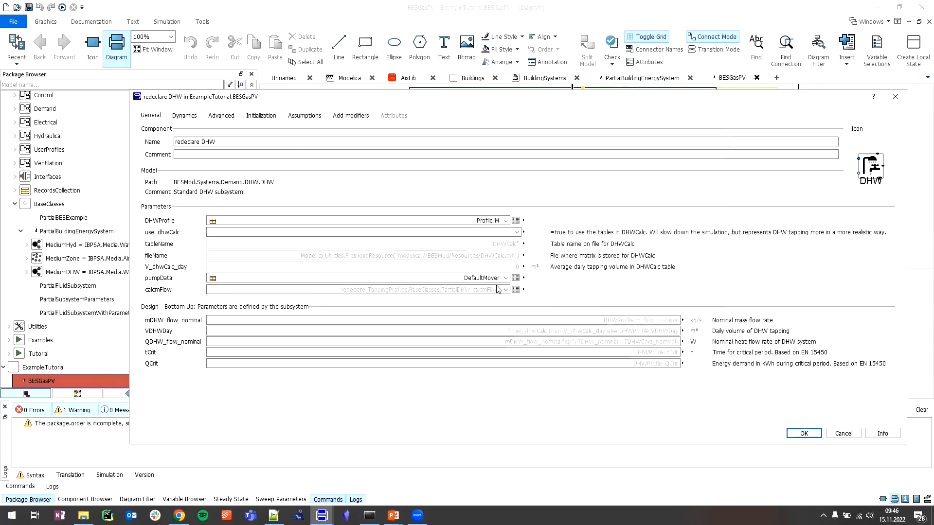
{"action": "left_click", "coordinate": [506, 278]}
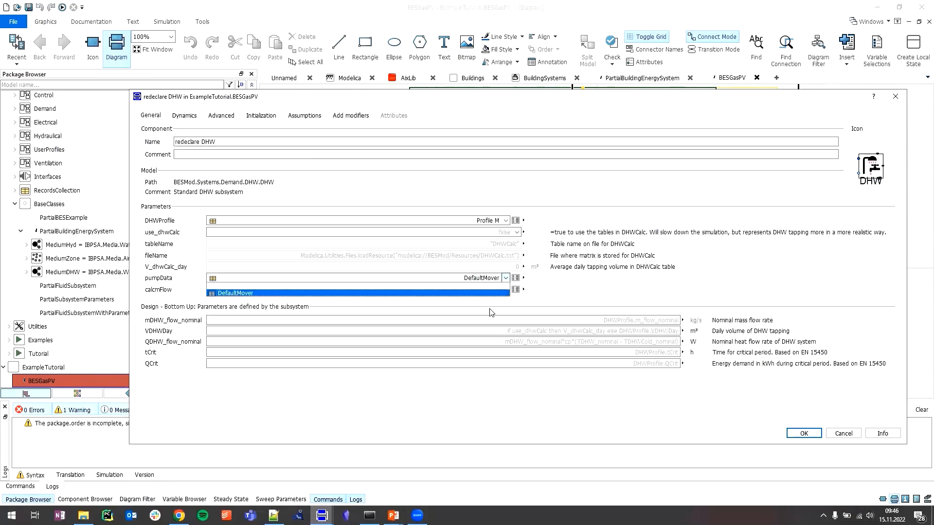
{"action": "left_click", "coordinate": [493, 293]}
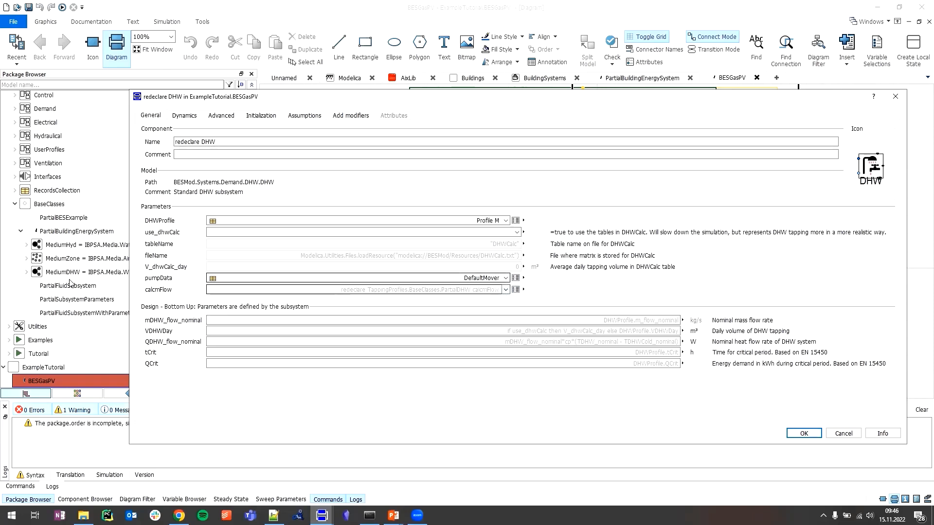
Step: Review the calcmFlow options of the DHW subsystem and redeclare calcmFlow as the dynamic way to calc m_flow_equivalent
{"action": "left_click", "coordinate": [505, 291]}
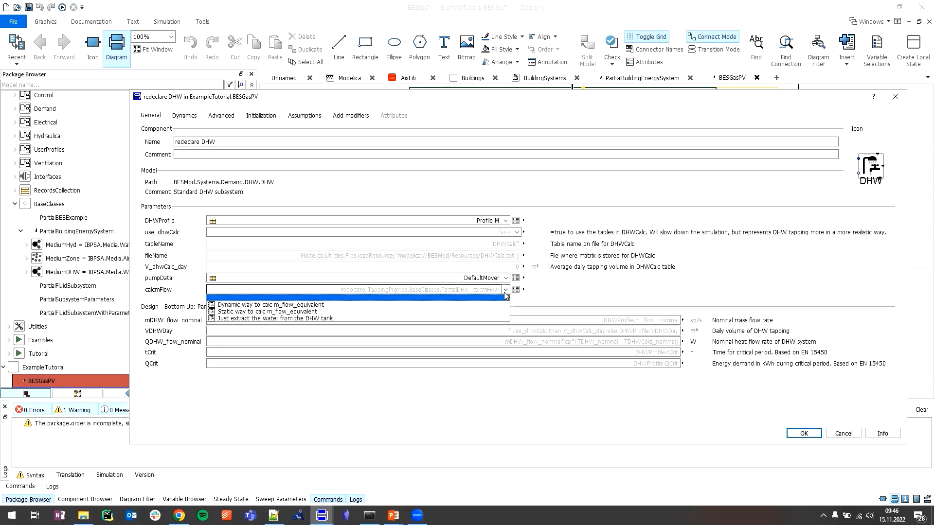
{"action": "left_click", "coordinate": [671, 292]}
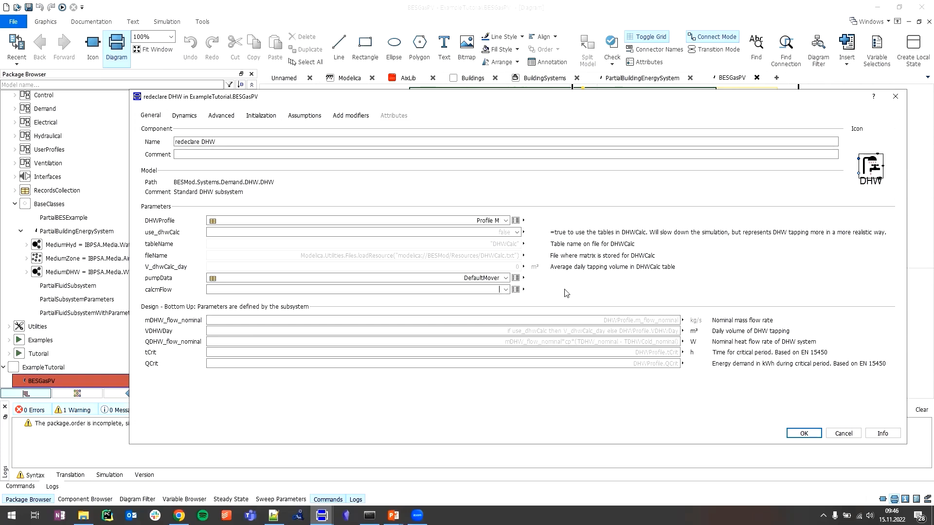
{"action": "left_click", "coordinate": [506, 290]}
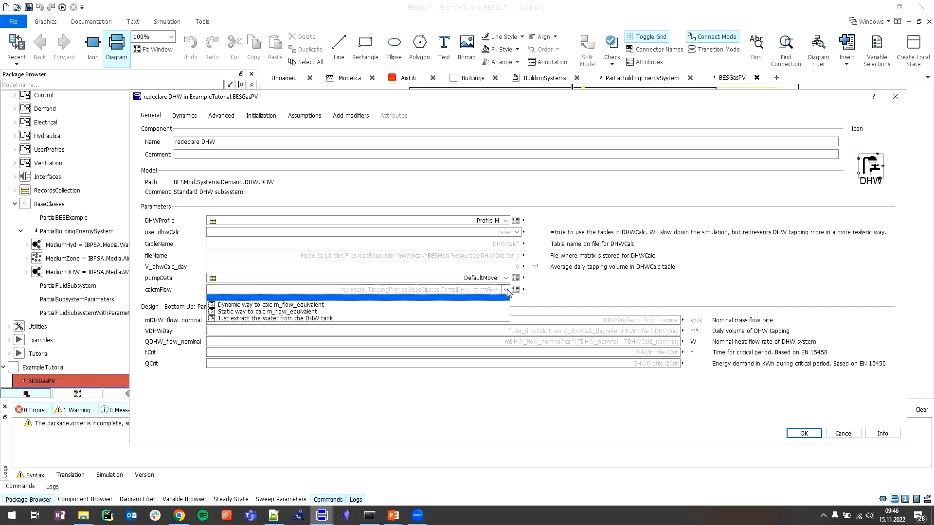
{"action": "left_click", "coordinate": [506, 290]}
{"action": "left_click", "coordinate": [506, 291]}
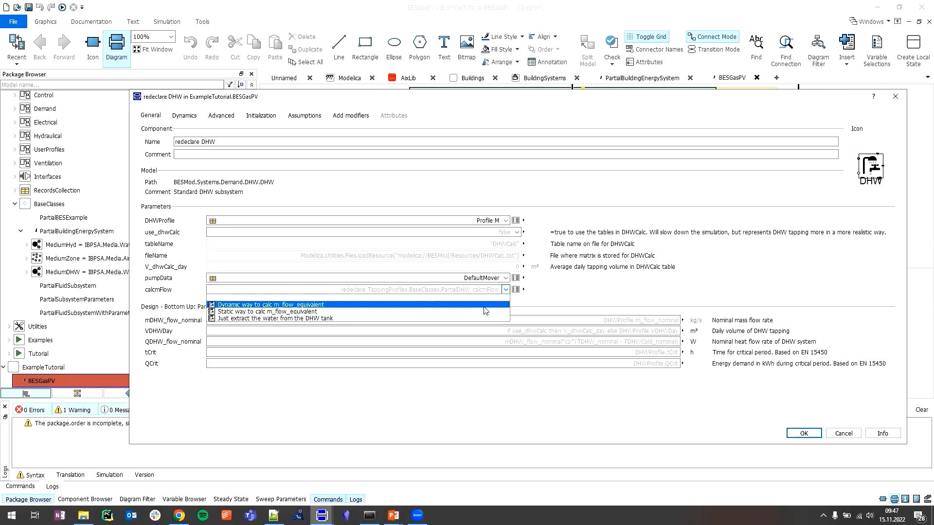
{"action": "left_click", "coordinate": [484, 306]}
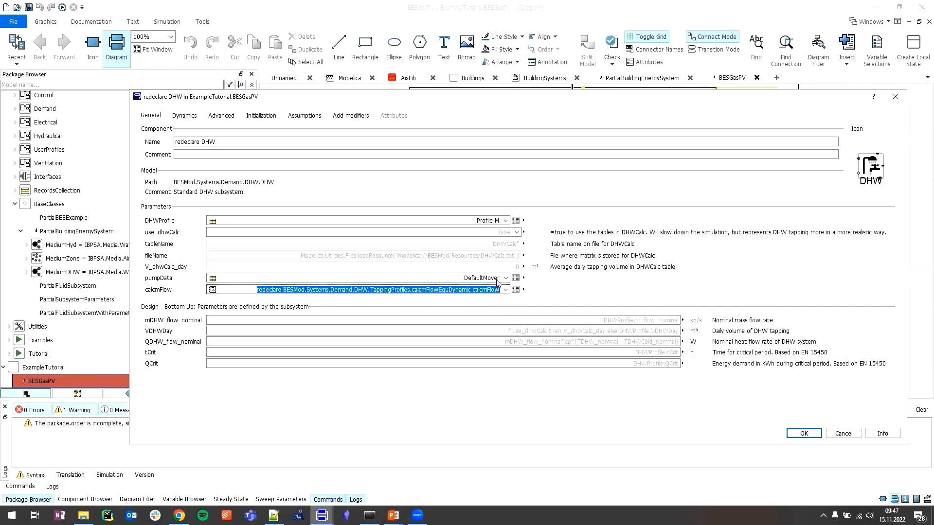
Step: Review the DHW subsystem's bottom-up design parameters, keep their defaults, and accept the DHW configuration
{"action": "left_click", "coordinate": [638, 323]}
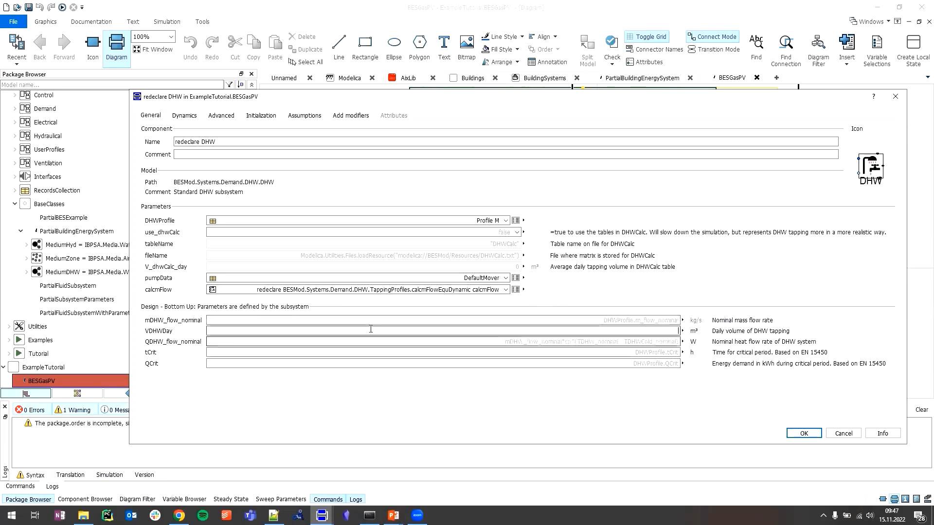
{"action": "left_click", "coordinate": [390, 363]}
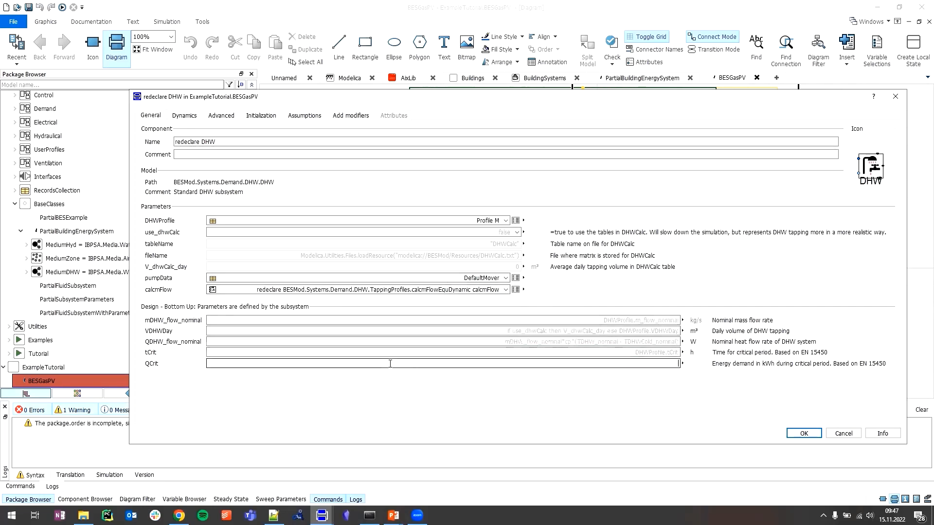
{"action": "left_click", "coordinate": [593, 321]}
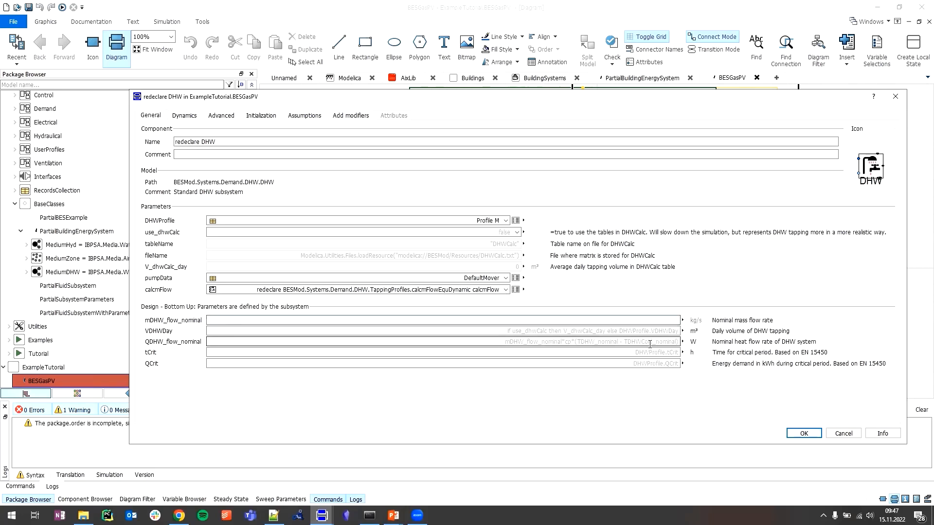
{"action": "left_click", "coordinate": [650, 342]}
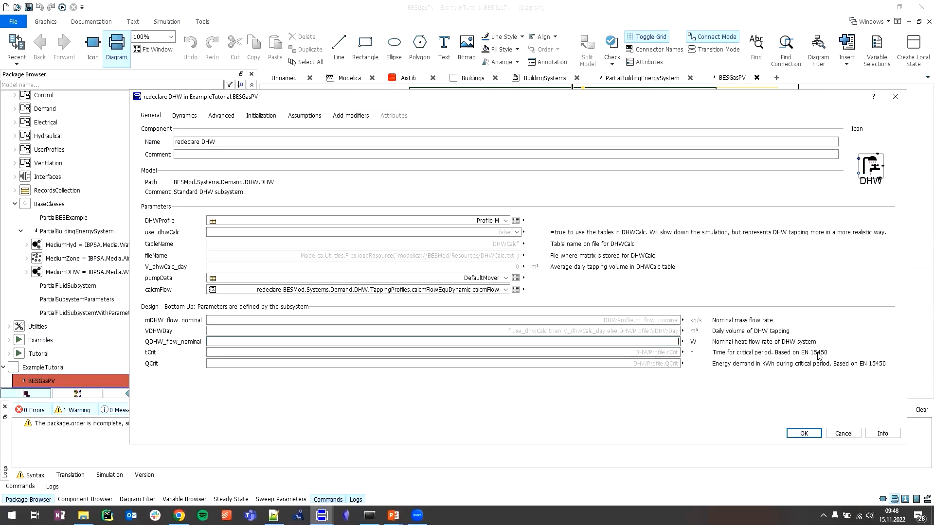
{"action": "left_click", "coordinate": [662, 320]}
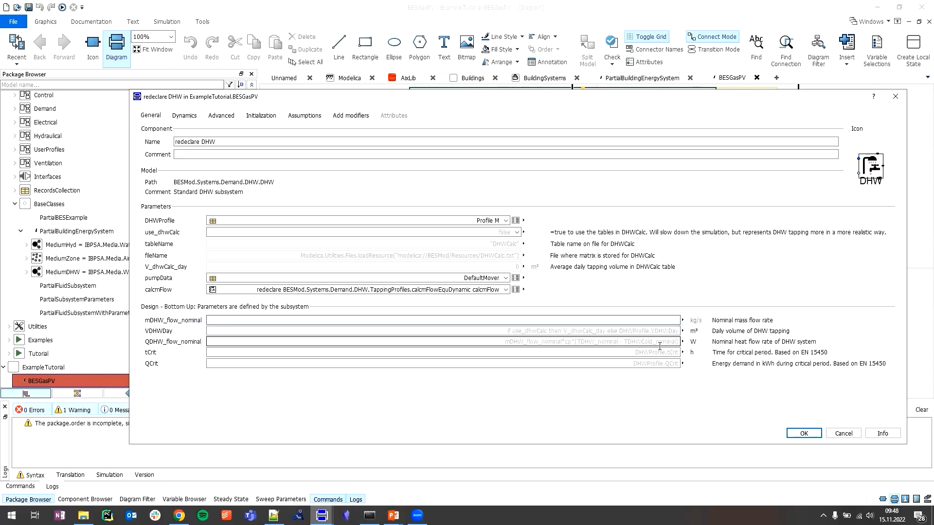
{"action": "key", "text": "Tab"}
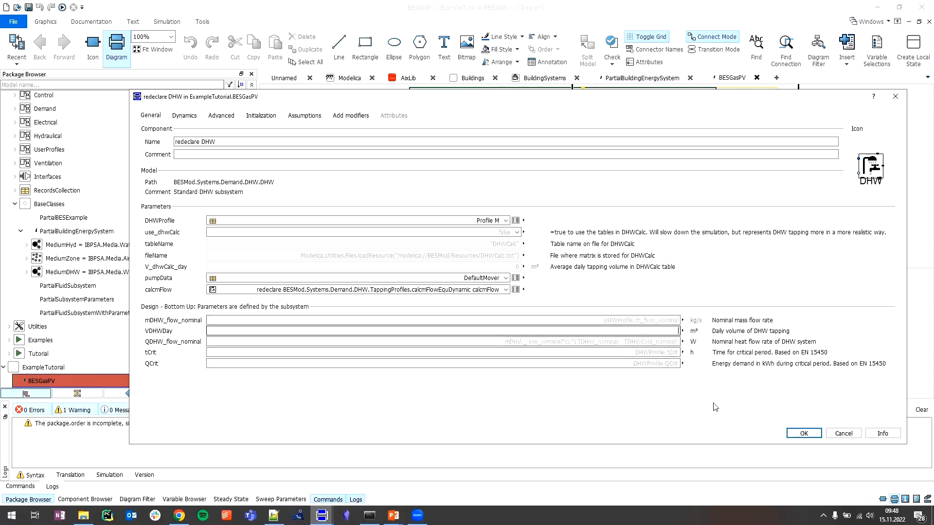
{"action": "left_click", "coordinate": [804, 433]}
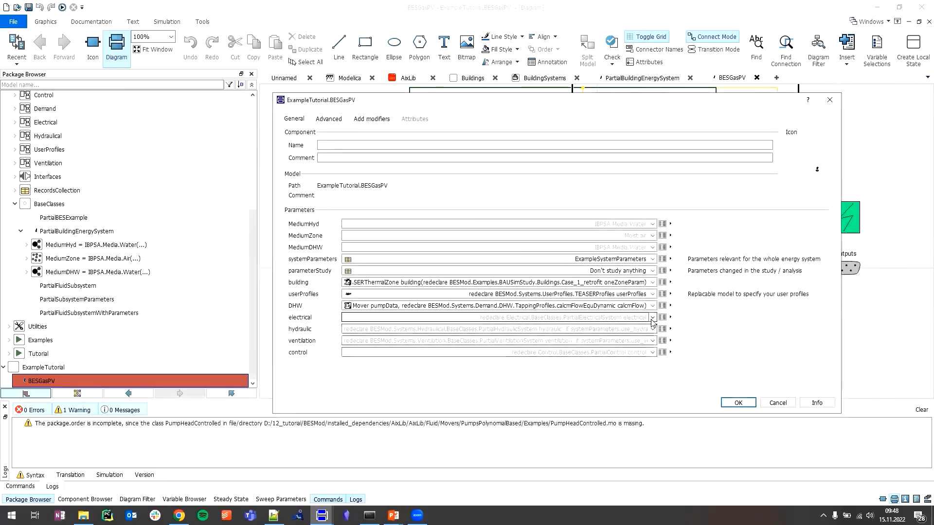
Step: Examine which models are available for the electrical, hydraulic and ventilation subsystems without choosing any
{"action": "left_click", "coordinate": [652, 319]}
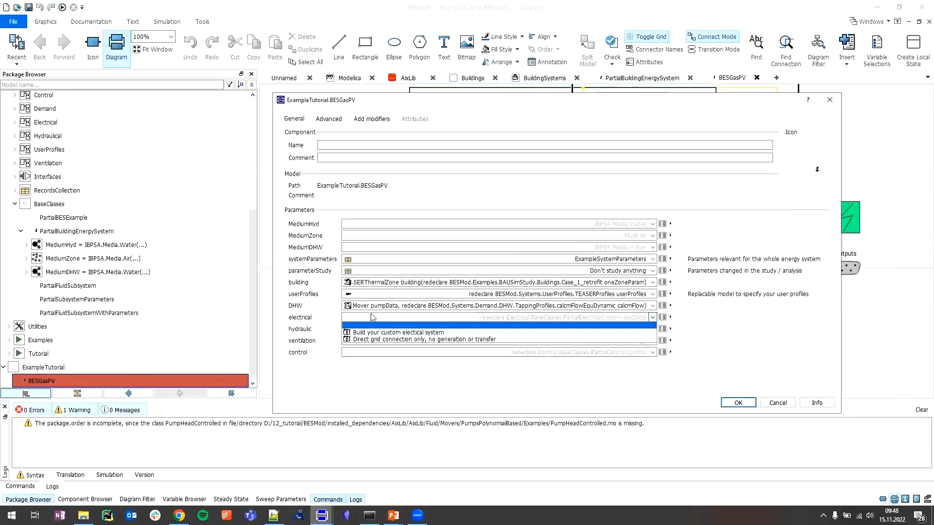
{"action": "left_click", "coordinate": [343, 325]}
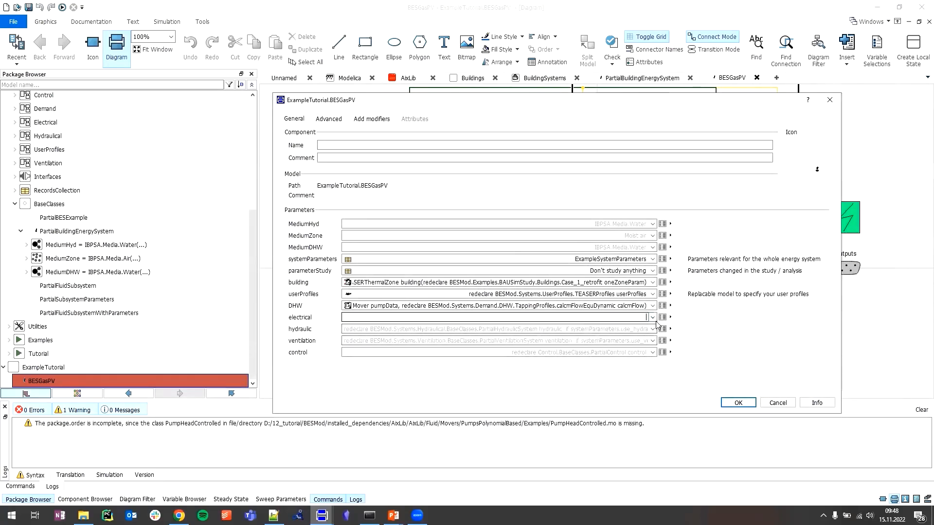
{"action": "left_click", "coordinate": [654, 319]}
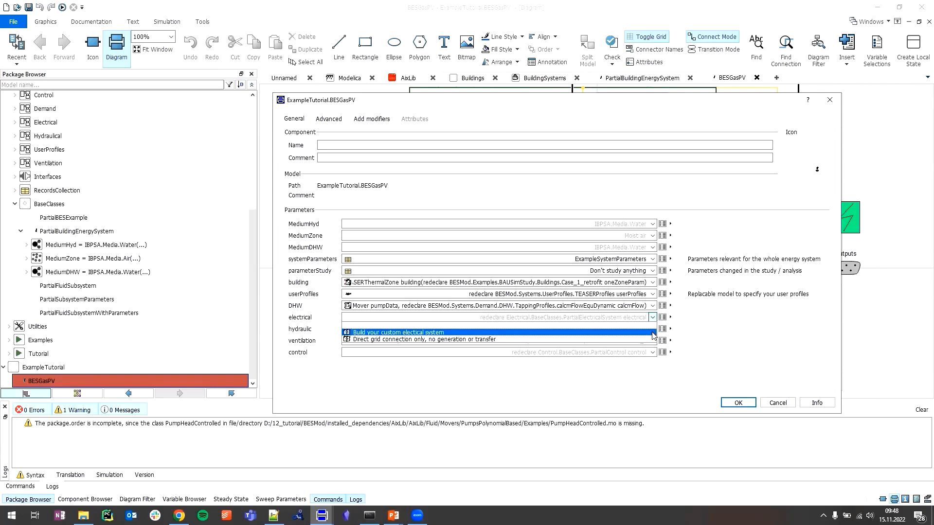
{"action": "left_click", "coordinate": [729, 336]}
{"action": "left_click", "coordinate": [654, 331]}
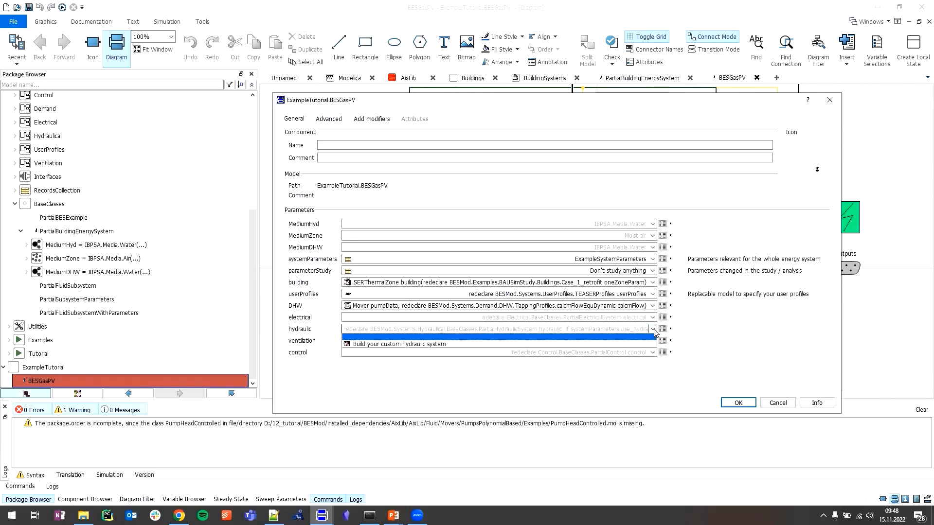
{"action": "left_click", "coordinate": [654, 331]}
{"action": "left_click", "coordinate": [653, 341]}
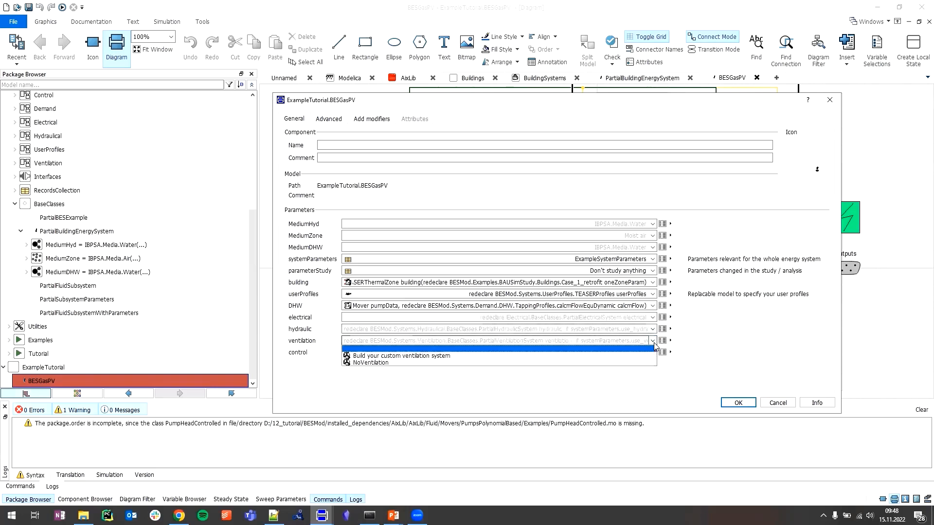
{"action": "left_click", "coordinate": [716, 336]}
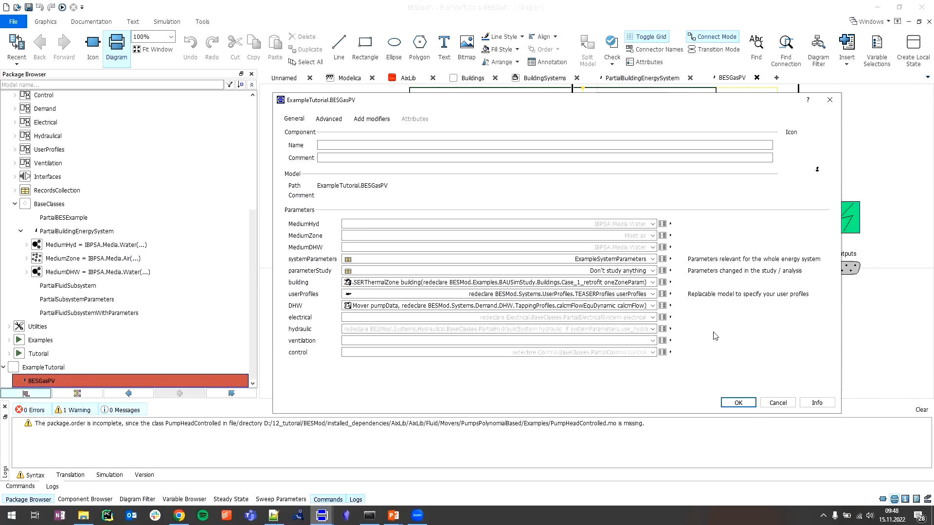
Step: Redeclare electrical as the custom-built electrical system and open its parameters in an enlarged dialog
{"action": "left_click", "coordinate": [653, 318]}
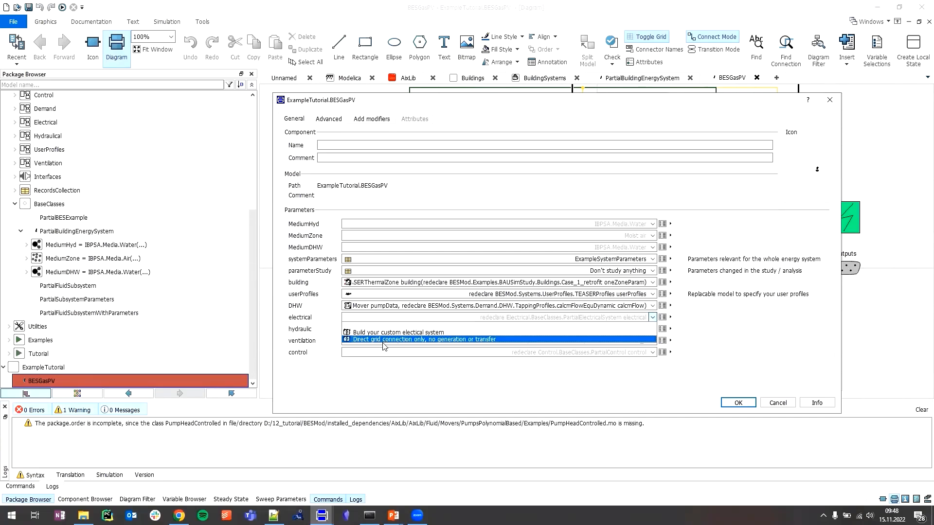
{"action": "left_click", "coordinate": [414, 333]}
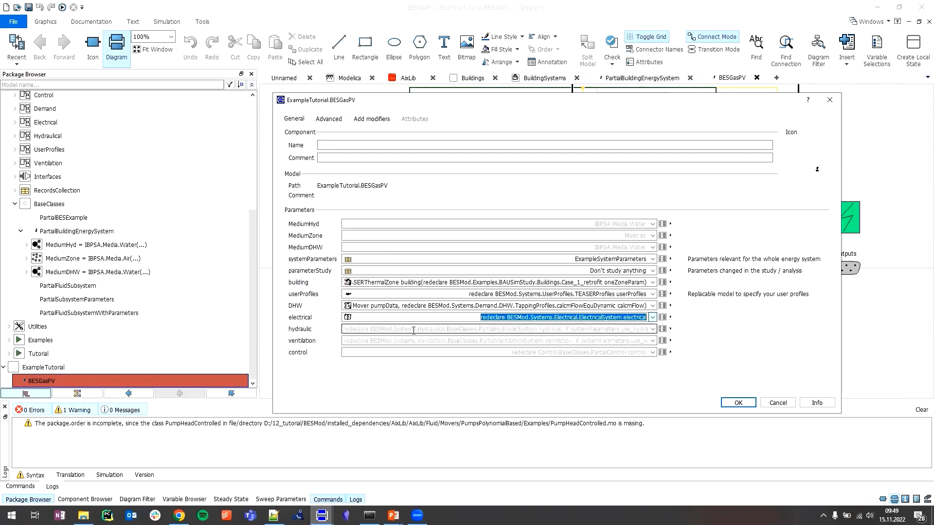
{"action": "left_click", "coordinate": [663, 319]}
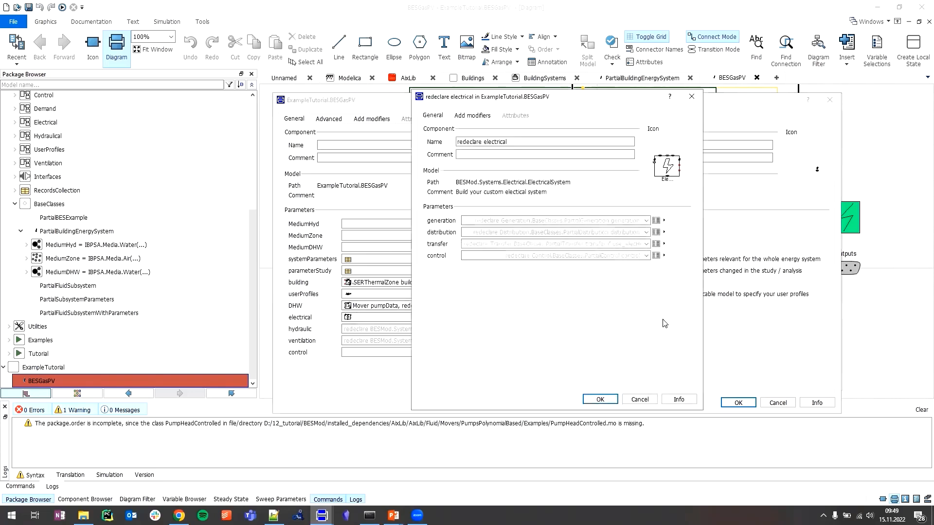
{"action": "left_click_drag", "start_coordinate": [703, 300], "coordinate": [834, 317]}
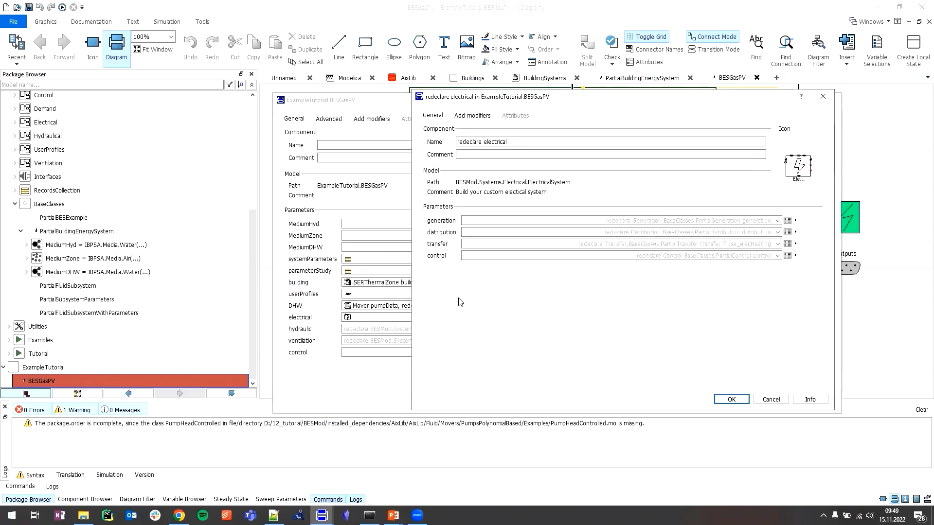
{"action": "left_click_drag", "start_coordinate": [412, 293], "coordinate": [265, 293]}
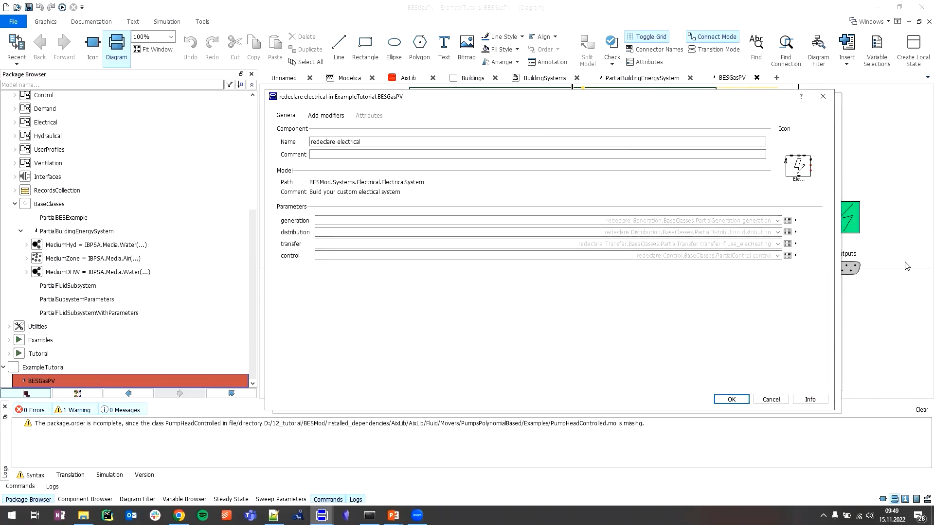
Step: Redeclare the electrical generation as the PV system with subsystems of different orientation and module type, and open its parameters in an enlarged dialog
{"action": "left_click", "coordinate": [777, 223]}
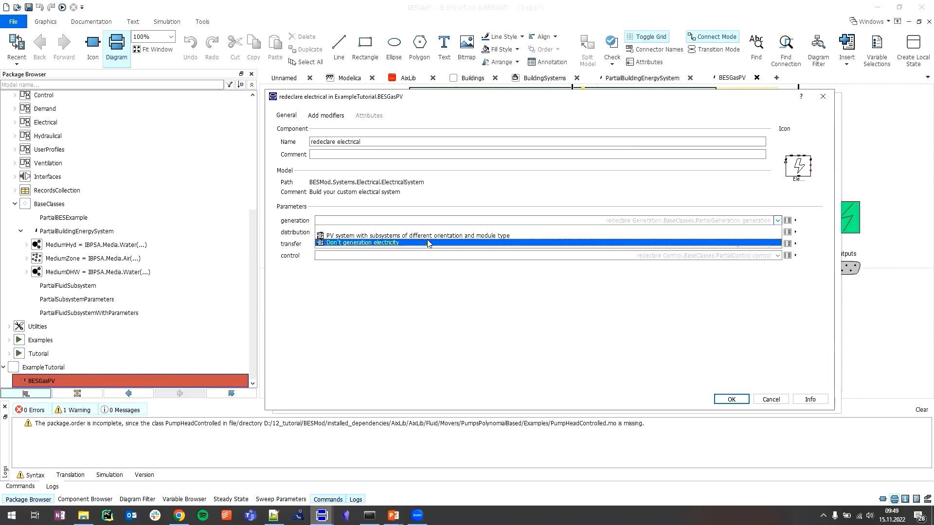
{"action": "left_click", "coordinate": [526, 237]}
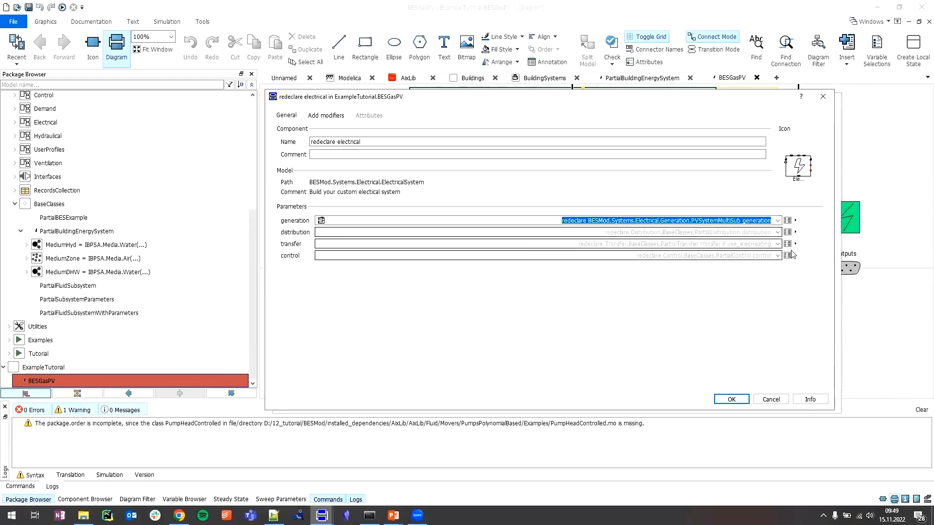
{"action": "left_click", "coordinate": [787, 221]}
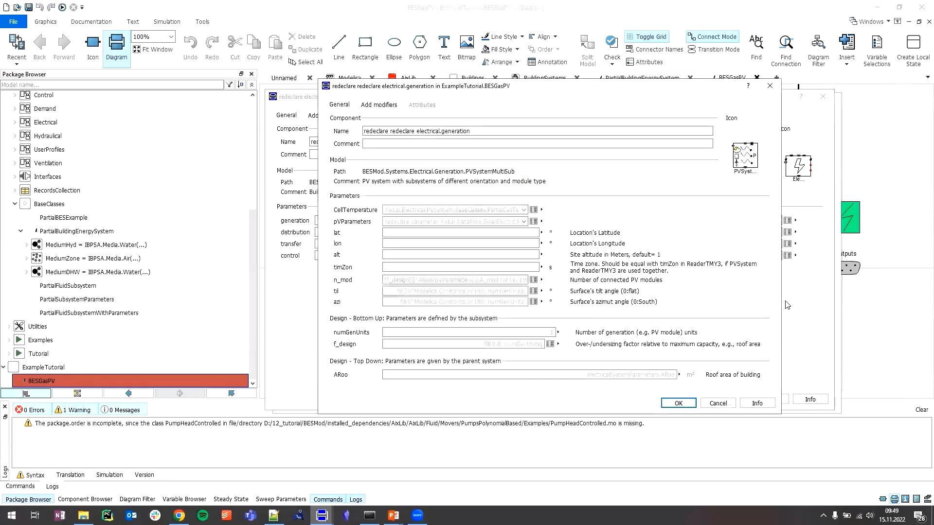
{"action": "left_click_drag", "start_coordinate": [781, 305], "coordinate": [856, 305]}
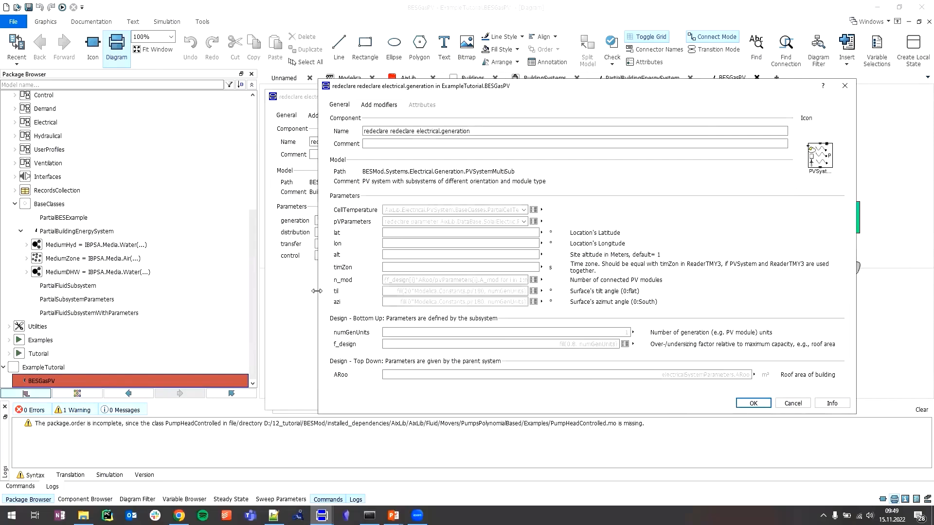
{"action": "left_click_drag", "start_coordinate": [317, 291], "coordinate": [146, 292]}
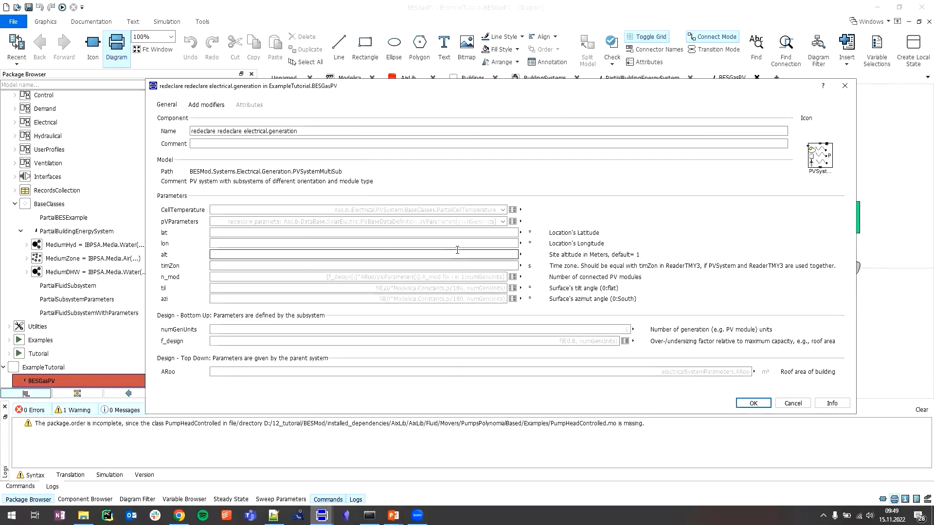
Step: Set the cell temperature model to module backside close to the ground and the PV parameters to the Schüco SPV 170 SME-1 record
{"action": "left_click", "coordinate": [503, 212]}
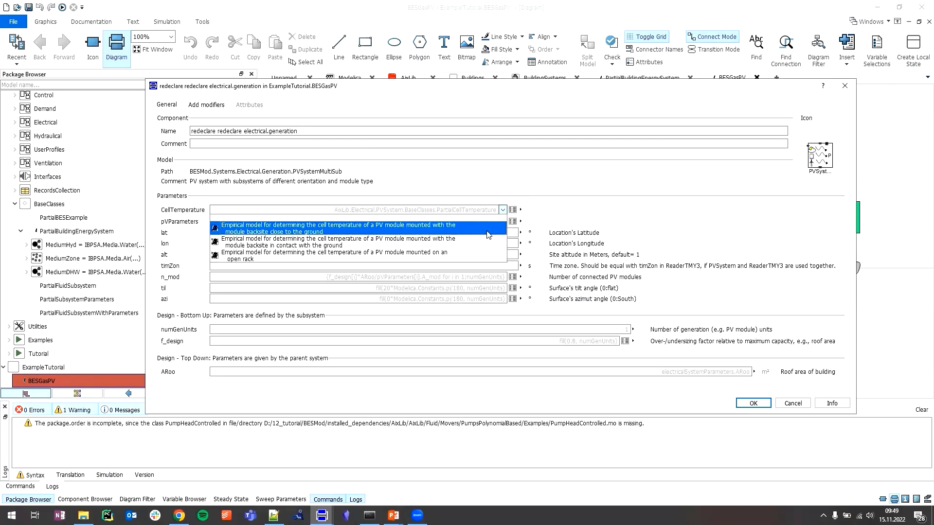
{"action": "left_click", "coordinate": [488, 228]}
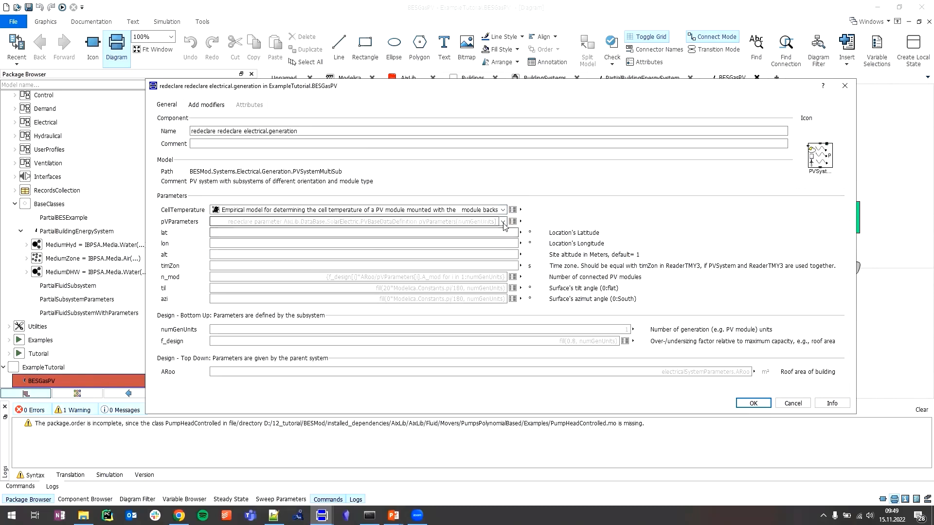
{"action": "left_click", "coordinate": [513, 210]}
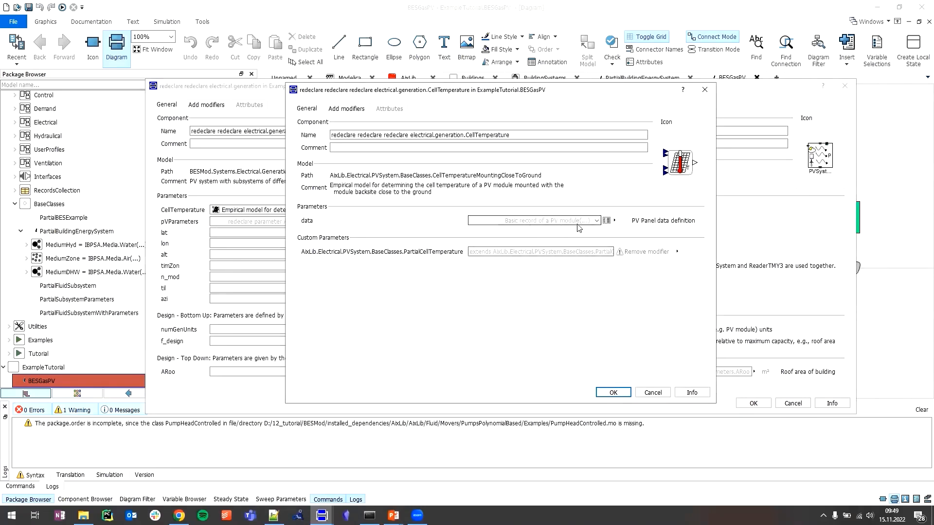
{"action": "left_click", "coordinate": [705, 90]}
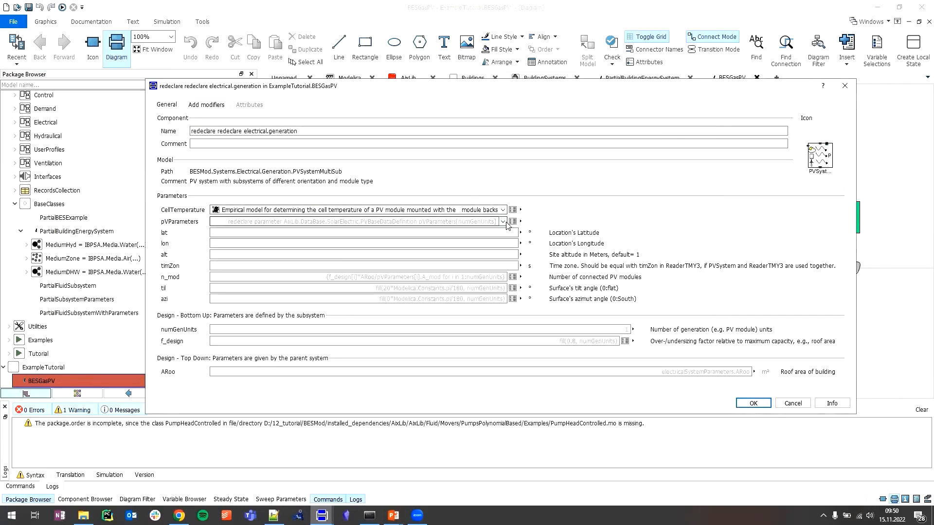
{"action": "left_click", "coordinate": [506, 222]}
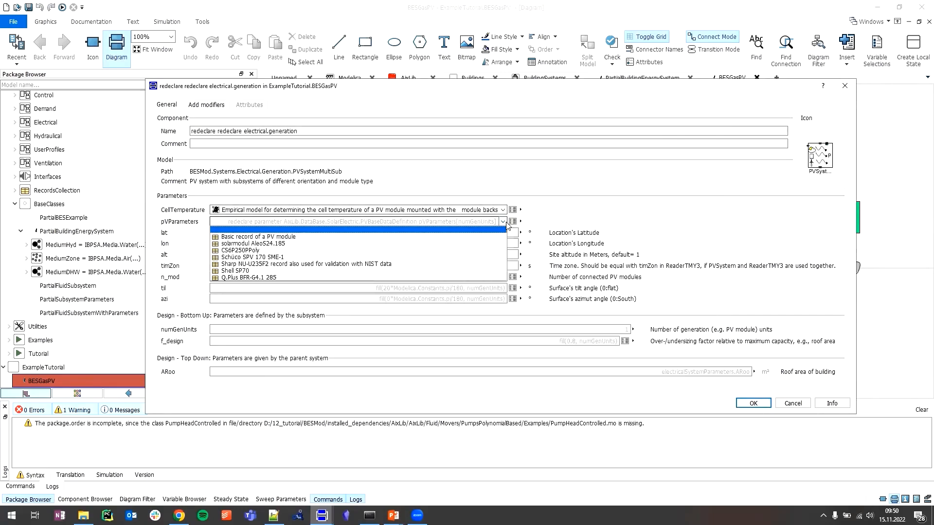
{"action": "left_click", "coordinate": [343, 258]}
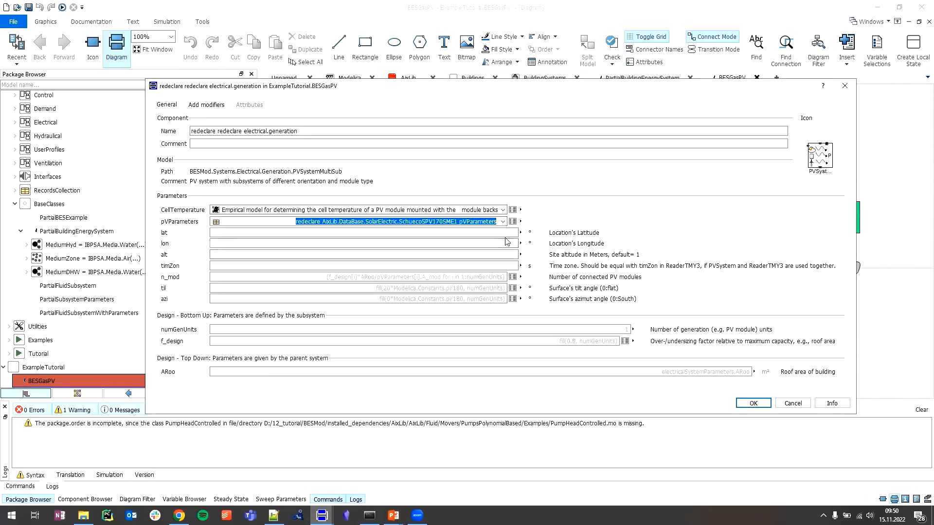
Step: Link the PV generation's latitude to the weather data with weaDat.lat
{"action": "left_click", "coordinate": [501, 235]}
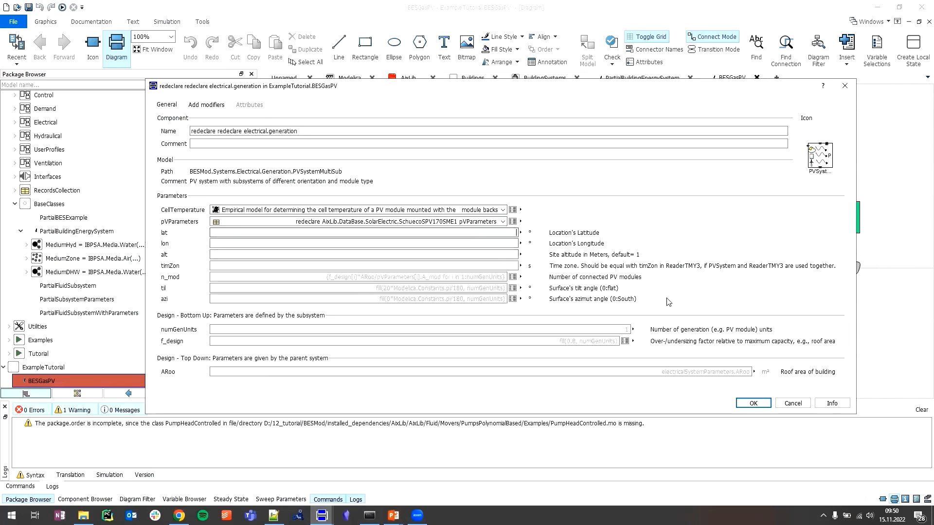
{"action": "left_click", "coordinate": [508, 243]}
{"action": "left_click", "coordinate": [512, 265]}
{"action": "left_click", "coordinate": [513, 255]}
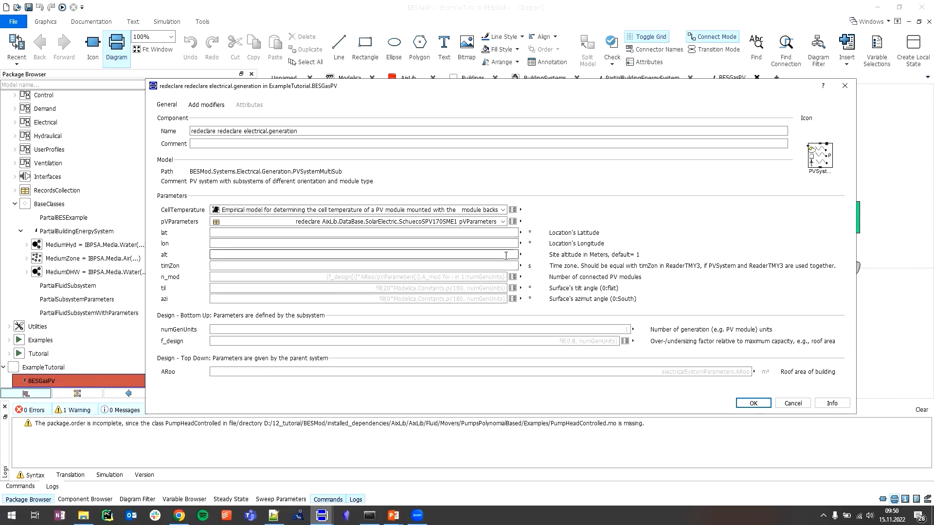
{"action": "left_click", "coordinate": [511, 222]}
{"action": "left_click", "coordinate": [513, 230]}
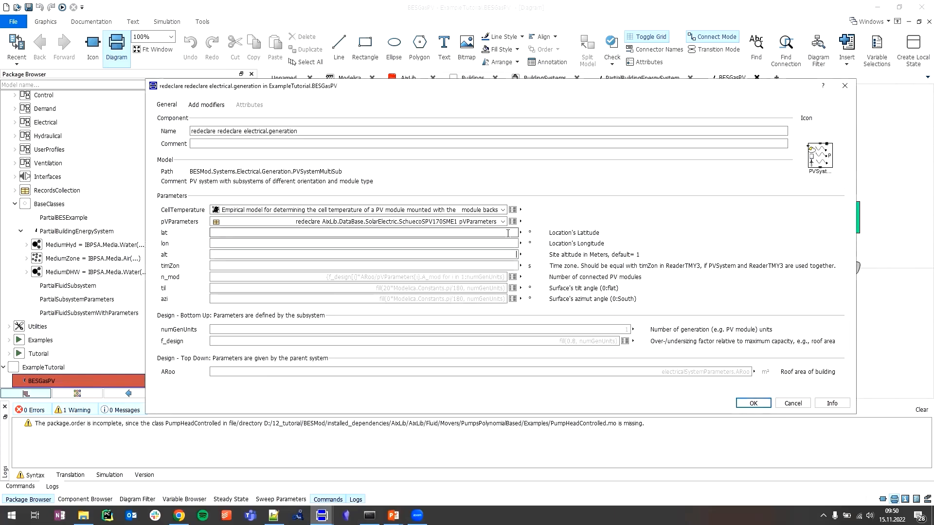
{"action": "type", "text": "weaDat."}
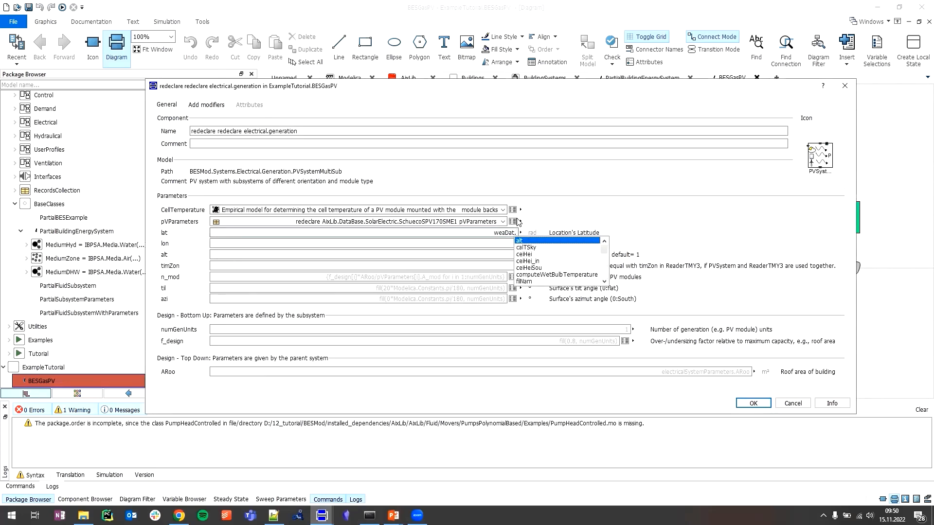
{"action": "type", "text": "lat"}
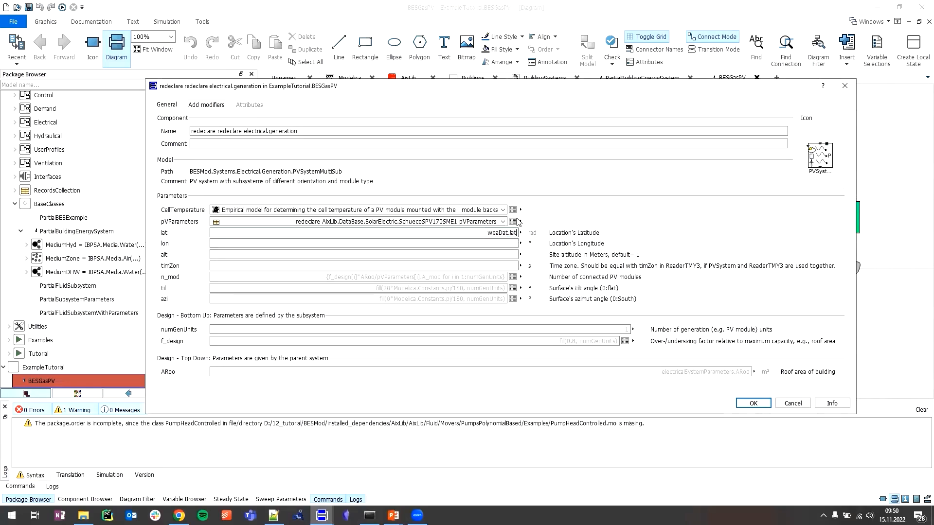
Step: Reuse the latitude's weather data reference to set the longitude to weaDat.lon
{"action": "double_click", "coordinate": [493, 233]}
{"action": "key", "text": "ctrl+c"}
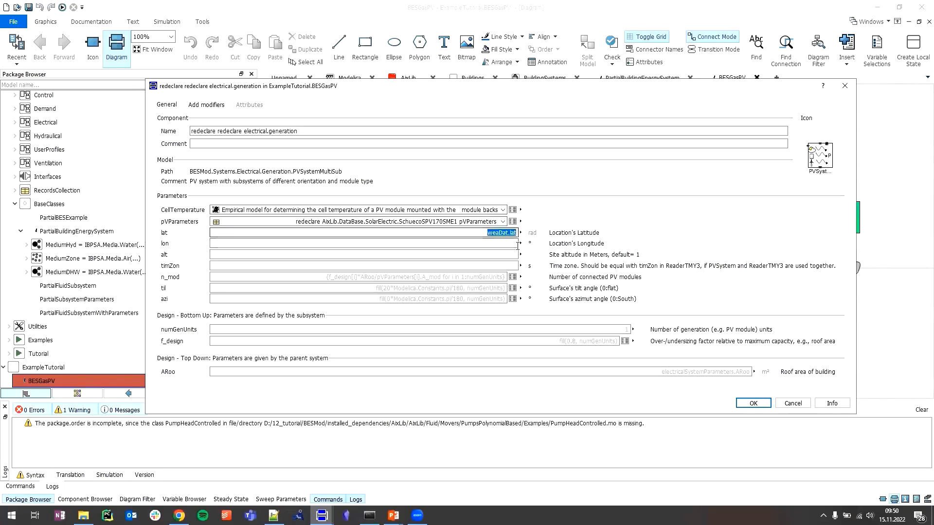
{"action": "left_click", "coordinate": [495, 246]}
{"action": "key", "text": "ctrl+v"}
{"action": "key", "text": "ctrl+shift+Left"}
{"action": "type", "text": "lon"}
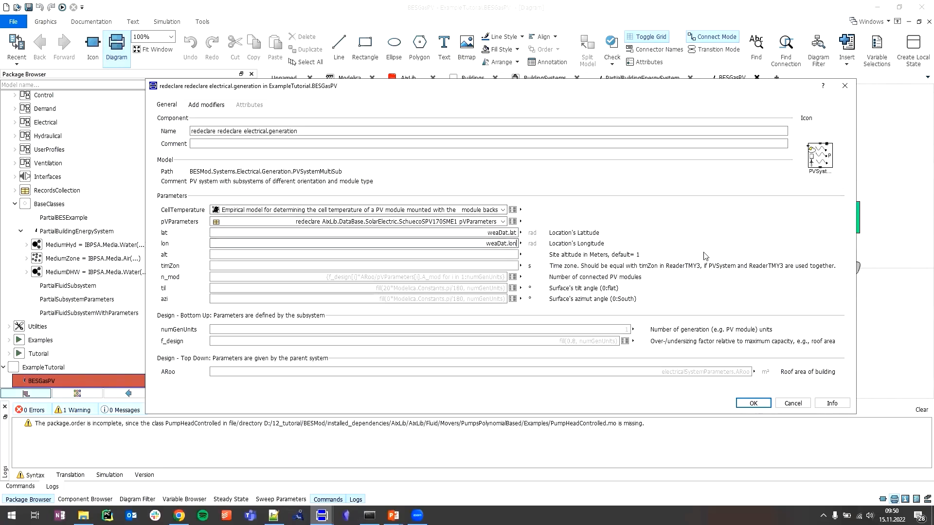
Step: Set the site altitude to weaDat.alt and the time zone to weaDat.timZon
{"action": "key", "text": "Tab"}
{"action": "key", "text": "ctrl+v"}
{"action": "key", "text": "ctrl+shift+Left"}
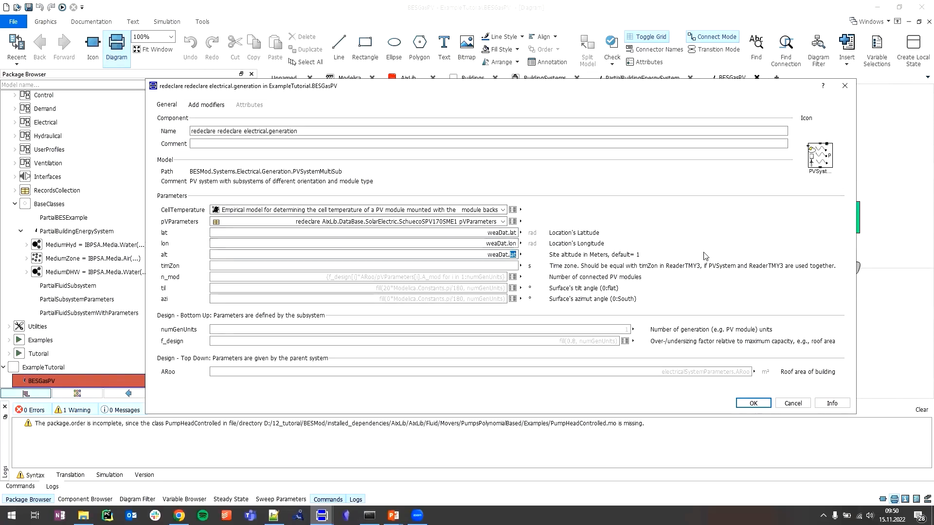
{"action": "type", "text": "alt"}
{"action": "key", "text": "Tab"}
{"action": "key", "text": "ctrl+v"}
{"action": "key", "text": "ctrl+shift+Left"}
{"action": "type", "text": "t"}
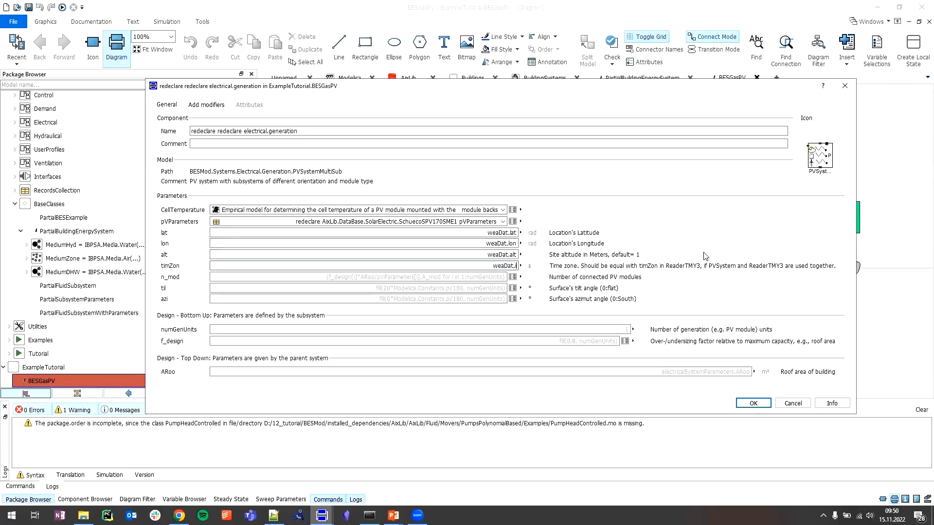
{"action": "type", "text": "imZon"}
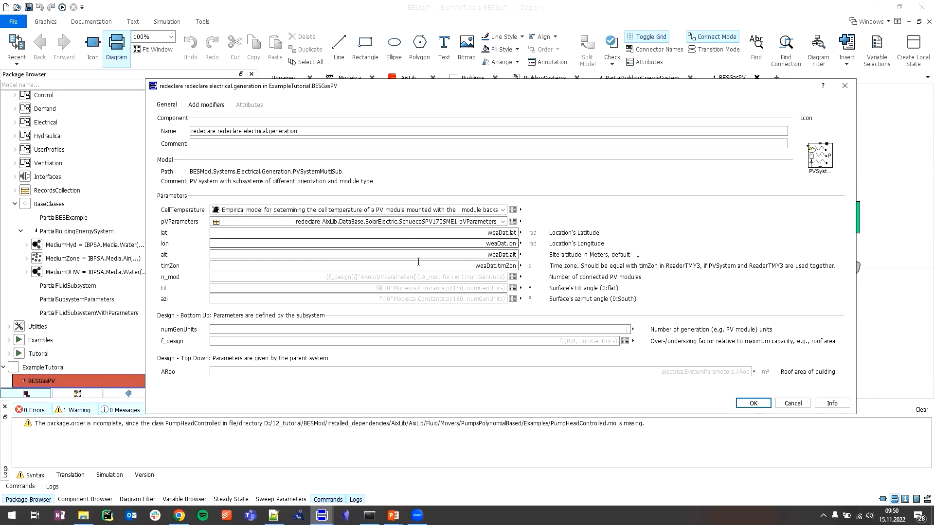
Step: Review the location, module and roof-area design parameters, keep the remaining defaults, and accept the PV generation configuration
{"action": "left_click", "coordinate": [440, 268]}
{"action": "left_click", "coordinate": [470, 244]}
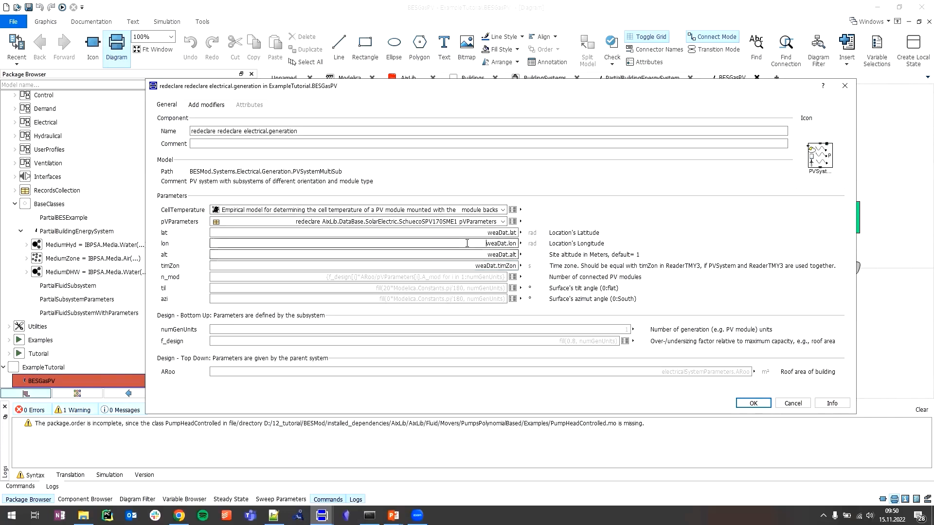
{"action": "left_click_drag", "start_coordinate": [471, 243], "coordinate": [518, 254]}
{"action": "left_click_drag", "start_coordinate": [463, 266], "coordinate": [532, 266]}
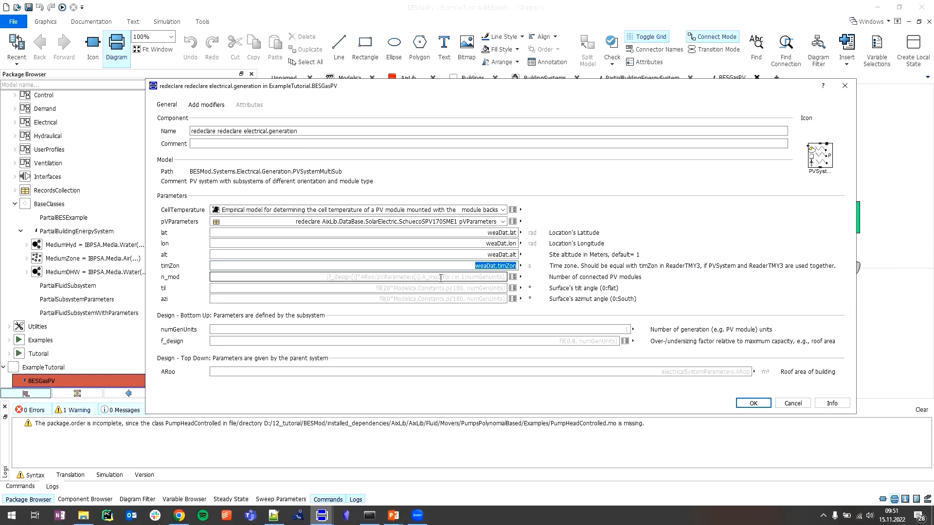
{"action": "left_click", "coordinate": [360, 277]}
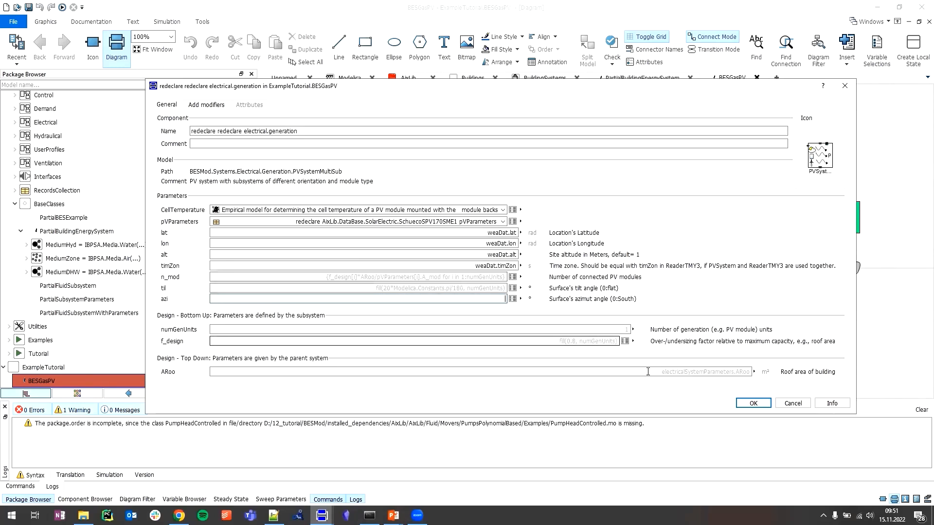
{"action": "left_click", "coordinate": [732, 375]}
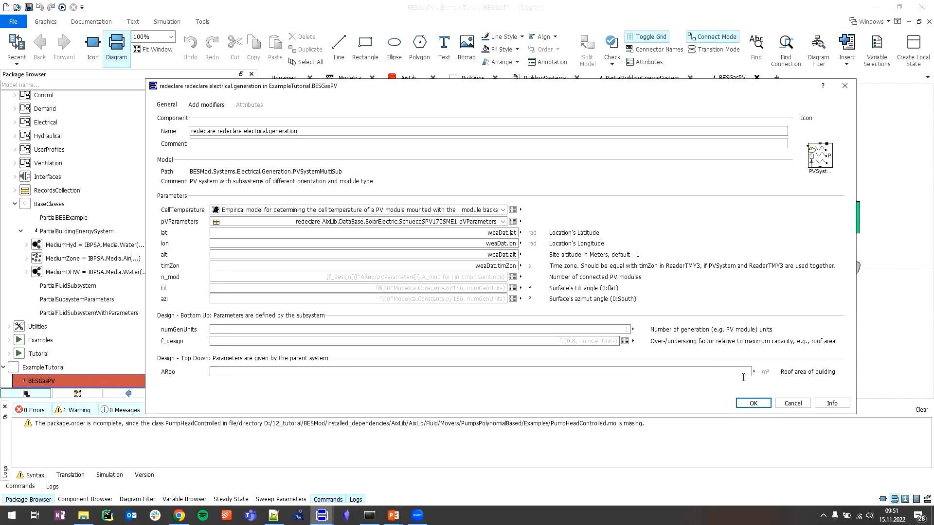
{"action": "left_click", "coordinate": [589, 342]}
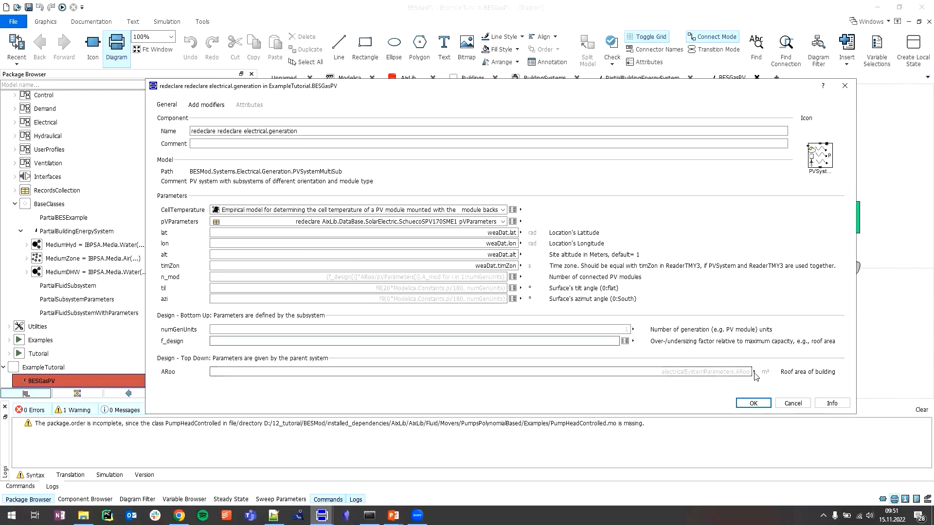
{"action": "left_click", "coordinate": [709, 373]}
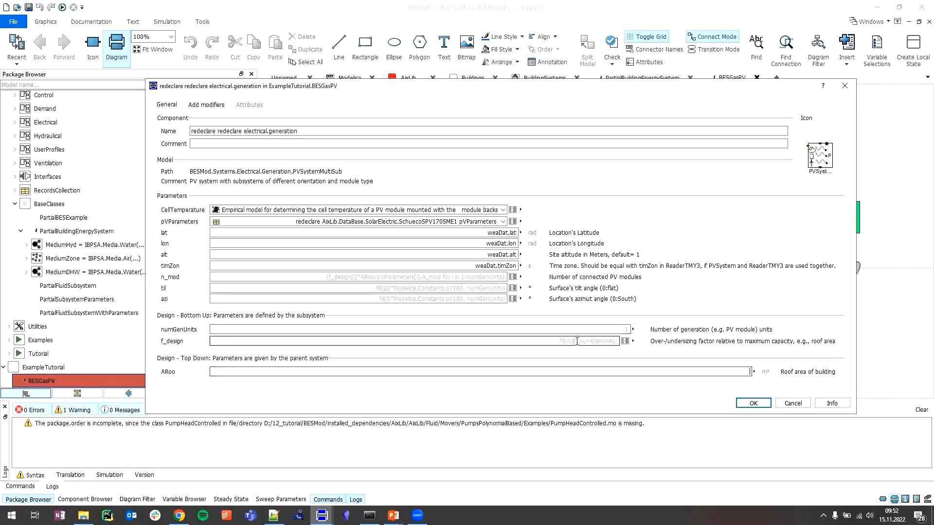
{"action": "left_click", "coordinate": [606, 325]}
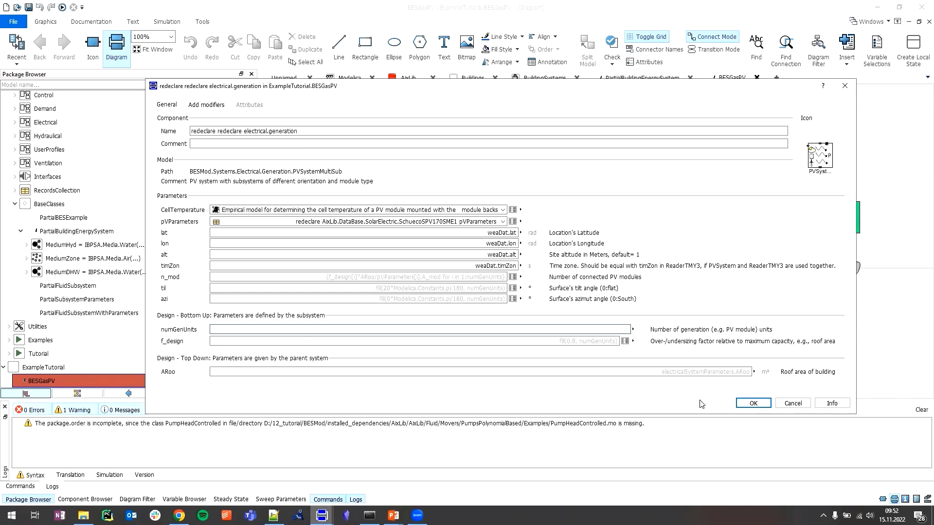
{"action": "left_click", "coordinate": [738, 404]}
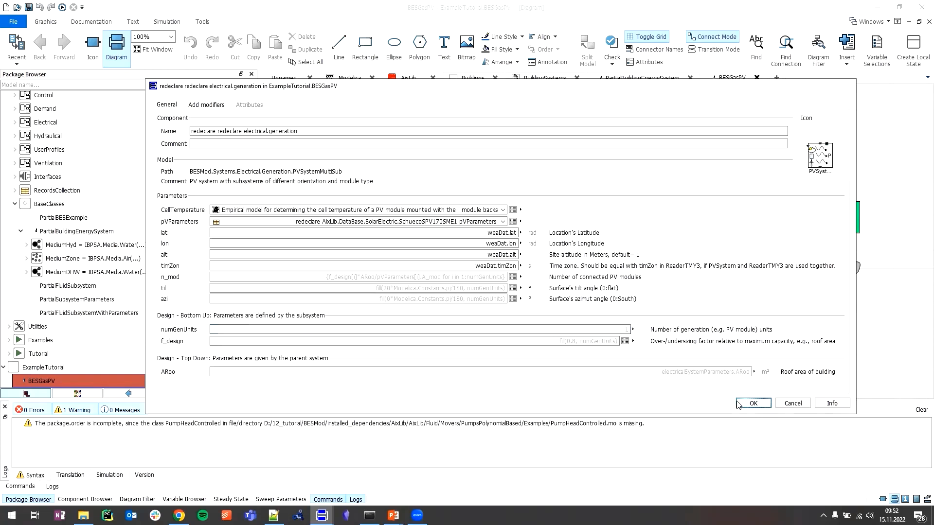
Step: Redeclare the electrical distribution as direct grid connection with own consumption and check its parameters
{"action": "left_click", "coordinate": [776, 233]}
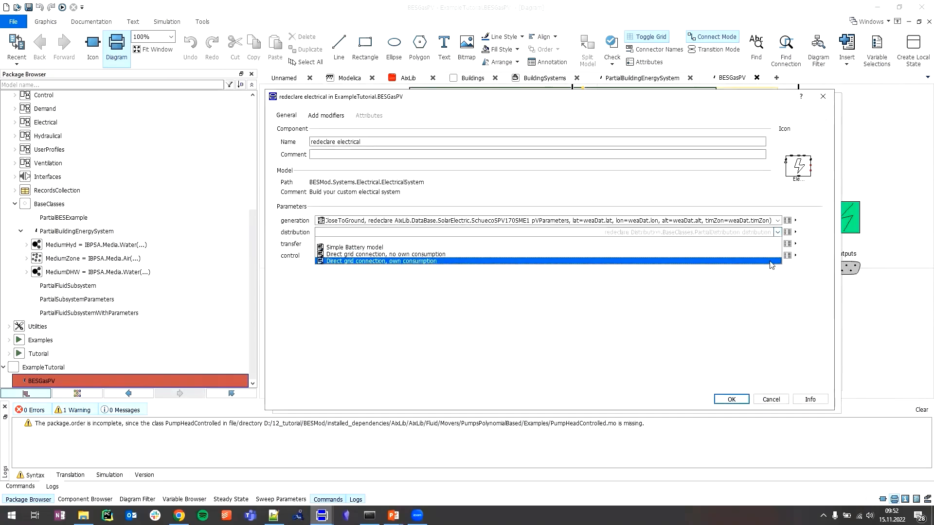
{"action": "left_click", "coordinate": [418, 263]}
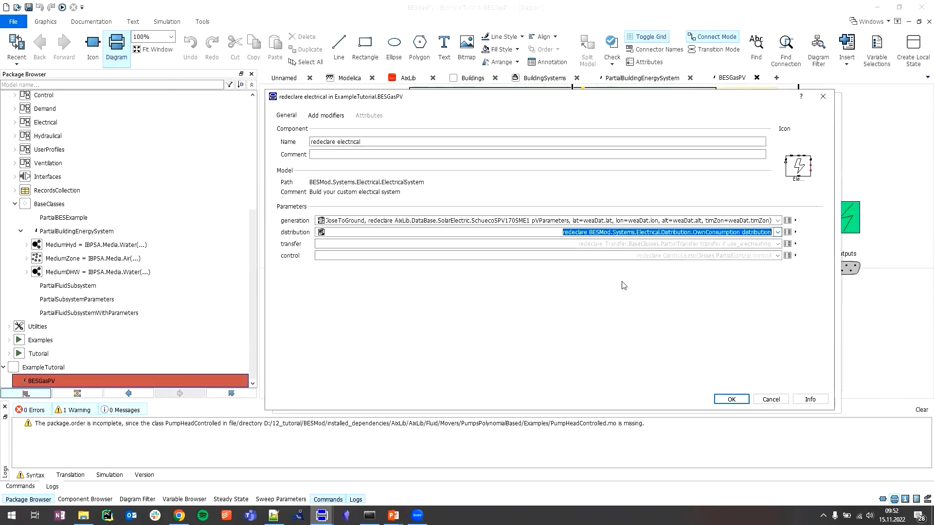
{"action": "left_click", "coordinate": [787, 232]}
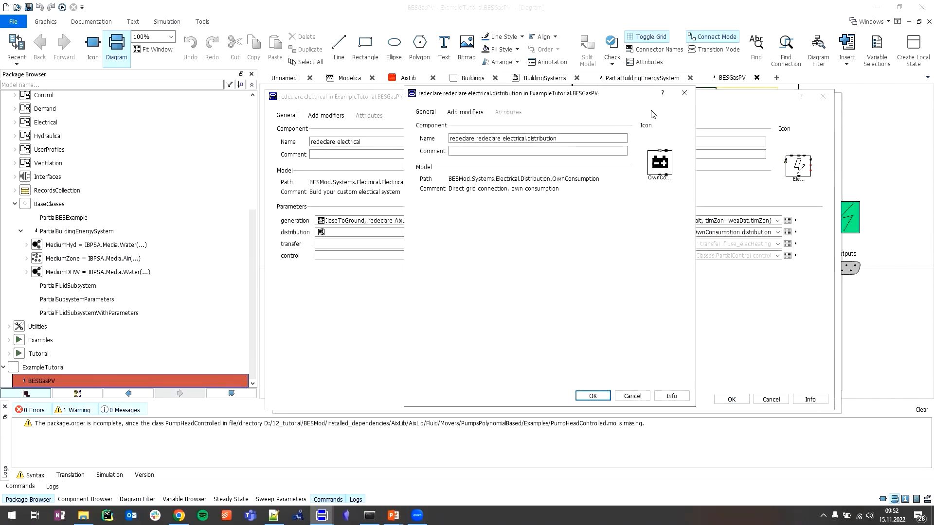
{"action": "left_click", "coordinate": [684, 93]}
Step: Redeclare the electrical transfer as no transfer system and check its parameters
{"action": "left_click", "coordinate": [778, 244]}
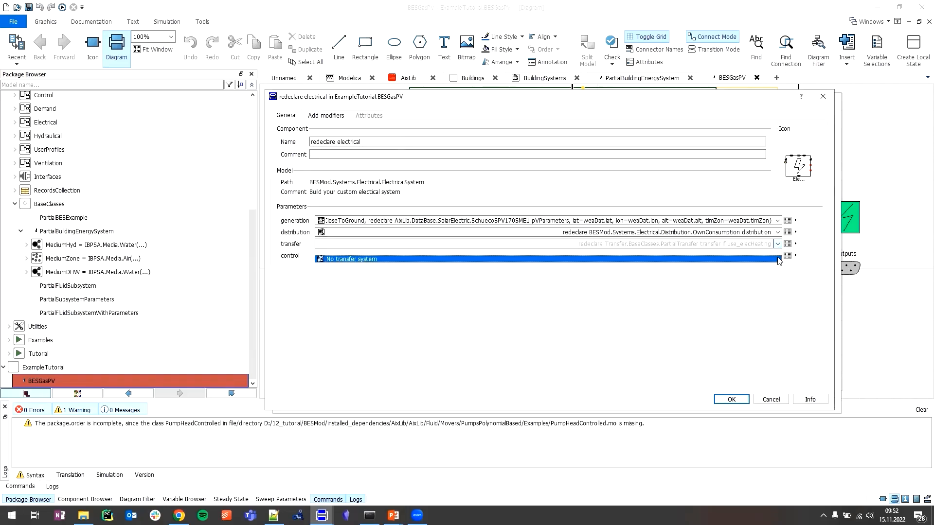
{"action": "left_click", "coordinate": [778, 259]}
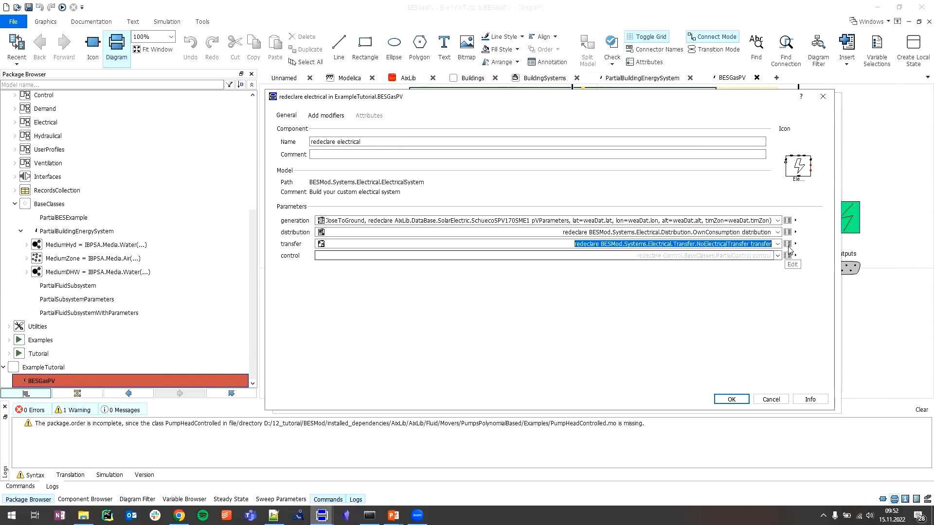
{"action": "left_click", "coordinate": [787, 245]}
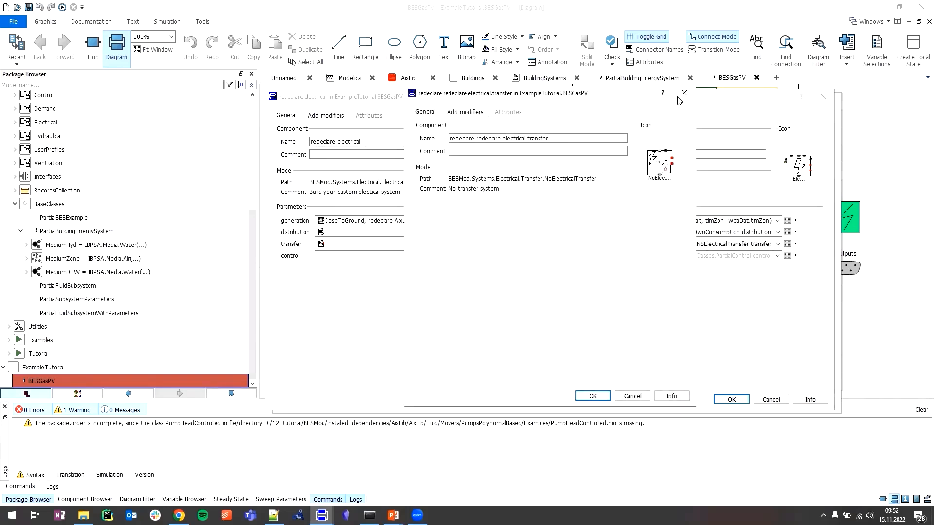
{"action": "key", "text": "Escape"}
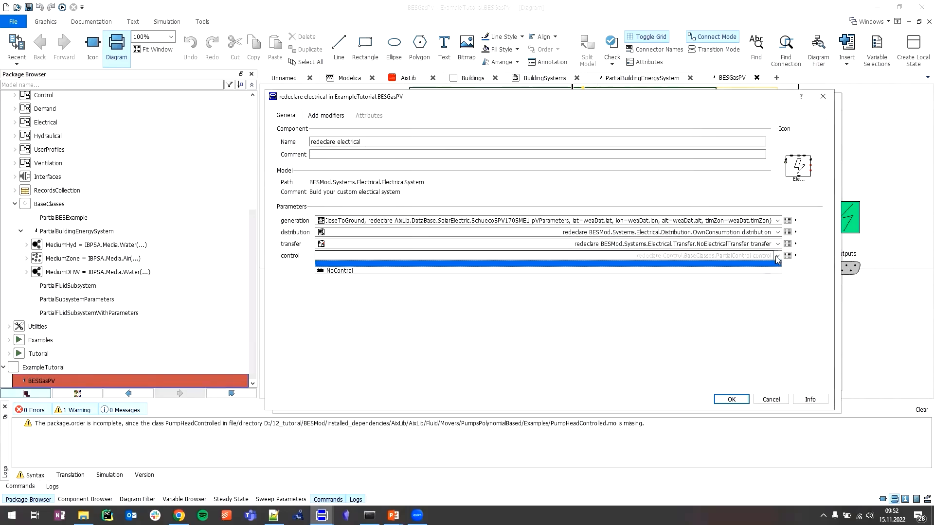
Step: Redeclare the electrical control as NoControl and check its parameters
{"action": "left_click", "coordinate": [777, 256]}
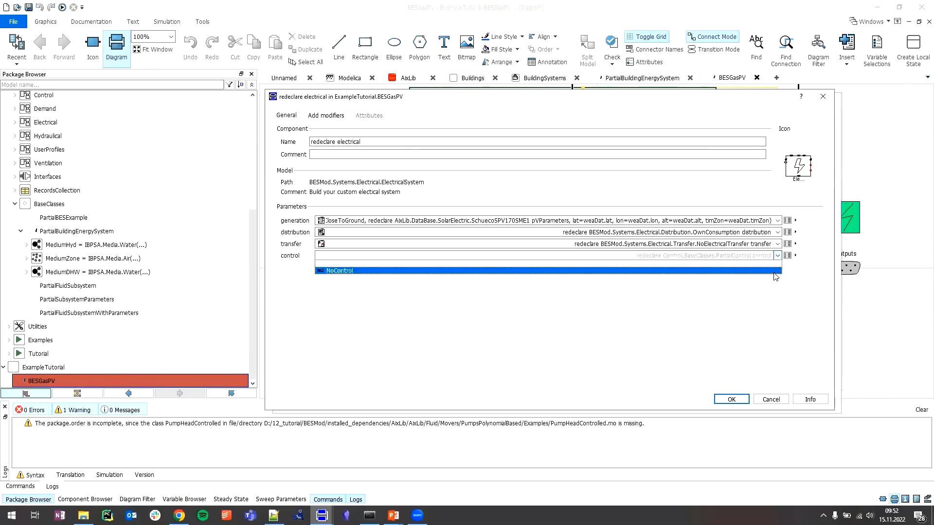
{"action": "left_click", "coordinate": [776, 270]}
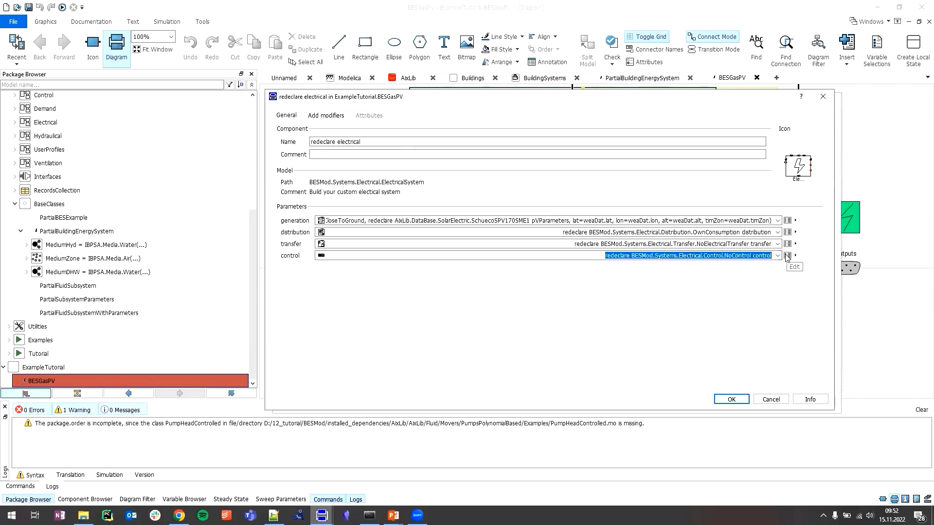
{"action": "left_click", "coordinate": [787, 257]}
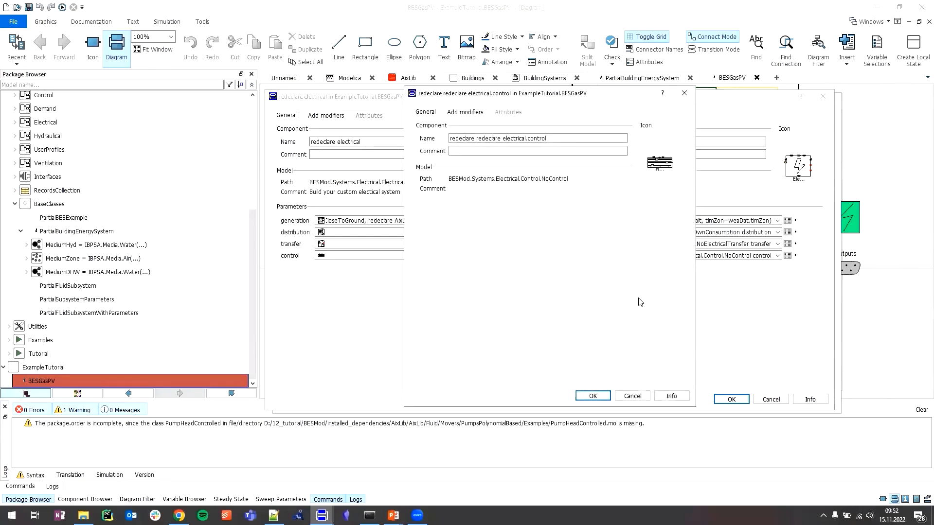
{"action": "left_click", "coordinate": [684, 93]}
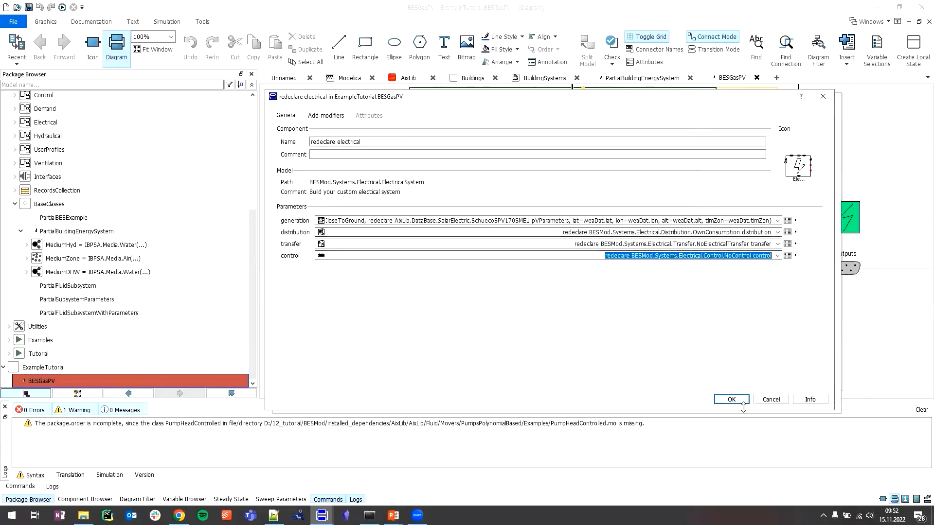
Step: Accept the electrical configuration, redeclare the hydraulic subsystem as a custom hydraulic system, and open its parameters
{"action": "left_click", "coordinate": [737, 403]}
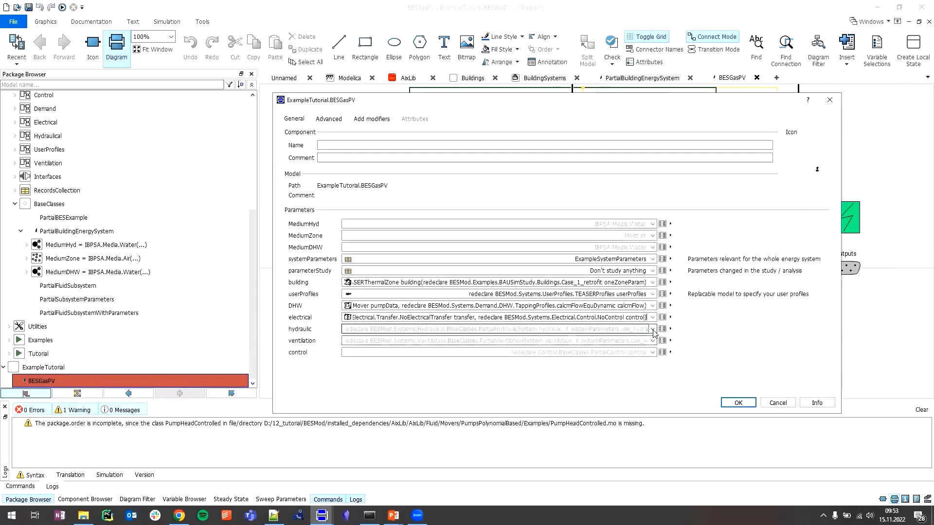
{"action": "left_click", "coordinate": [654, 329]}
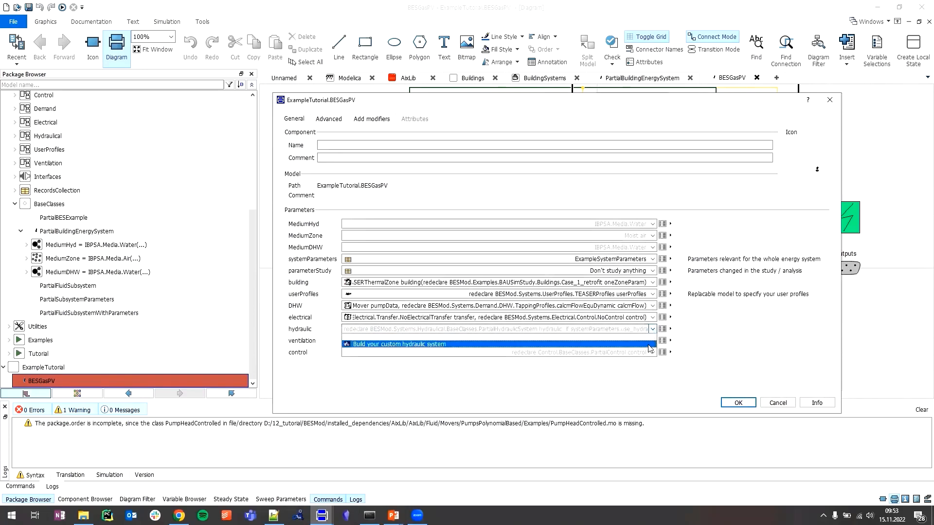
{"action": "left_click", "coordinate": [648, 344]}
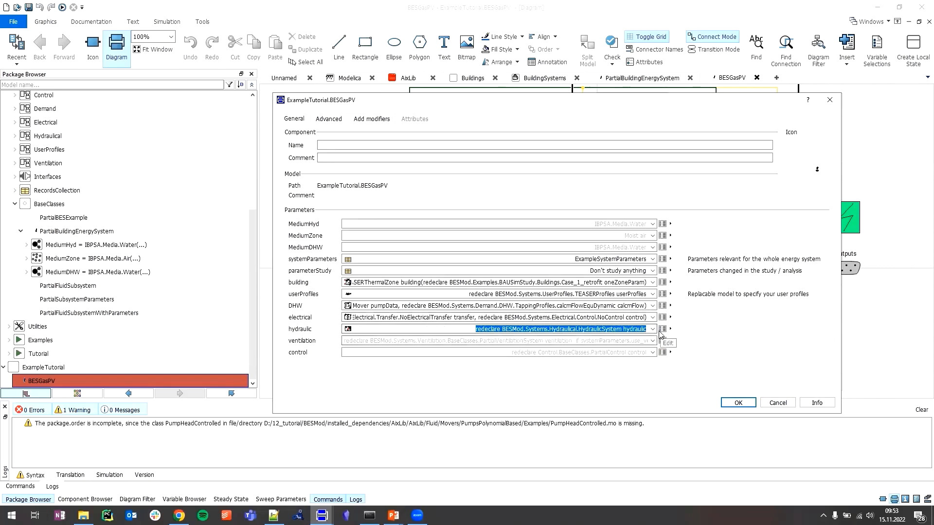
{"action": "left_click", "coordinate": [661, 330]}
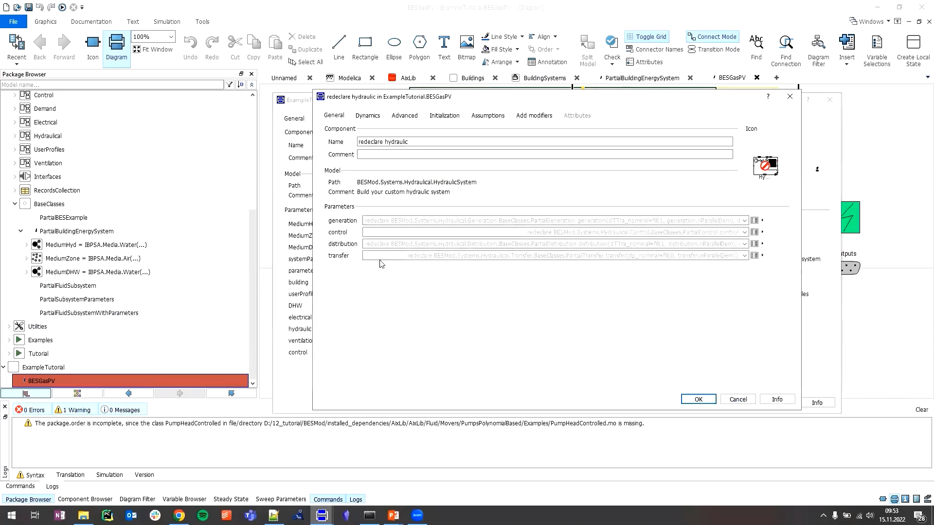
{"action": "left_click_drag", "start_coordinate": [312, 298], "coordinate": [156, 297]}
Step: Redeclare the hydraulic generation as just a gas boiler and open its parameters
{"action": "left_click", "coordinate": [745, 221]}
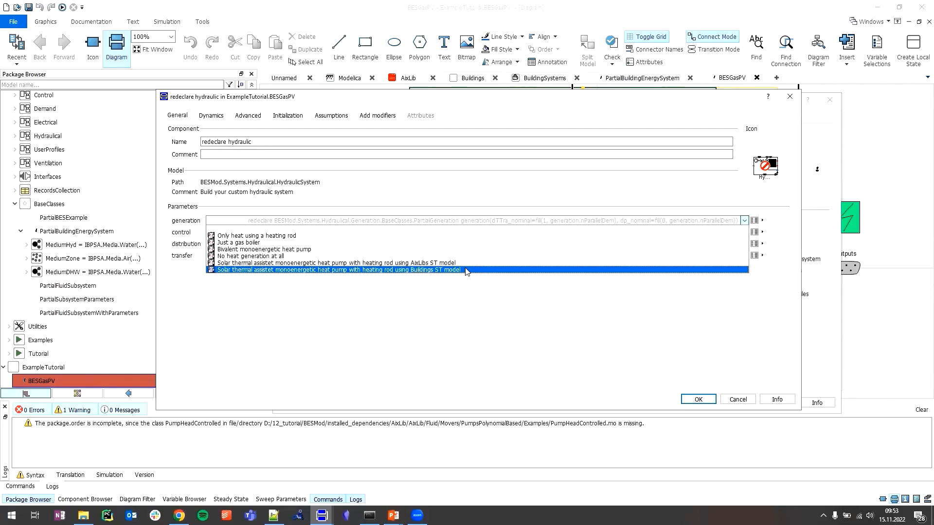
{"action": "left_click", "coordinate": [397, 243]}
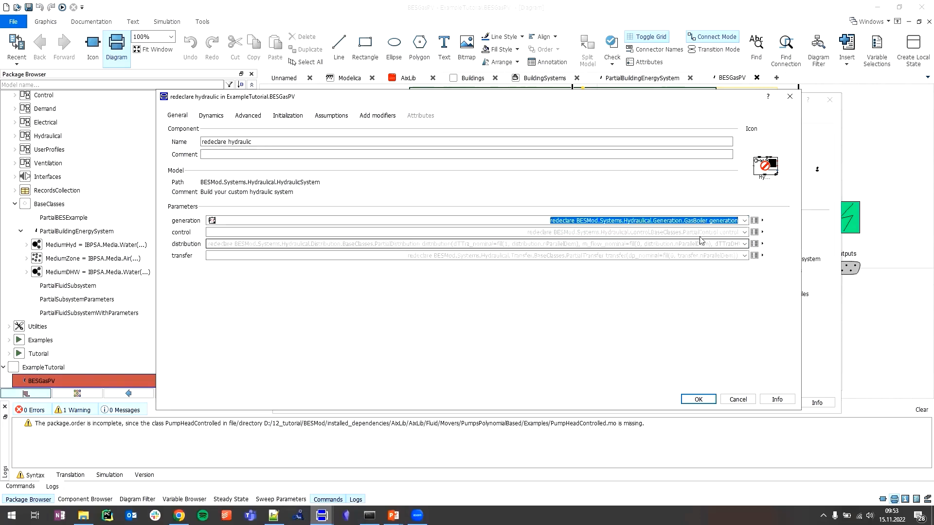
{"action": "left_click", "coordinate": [755, 222]}
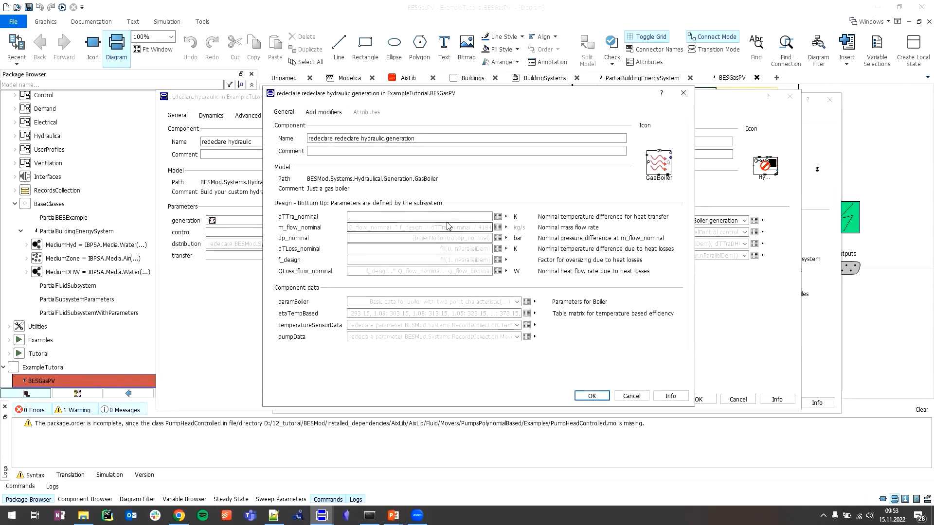
{"action": "left_click_drag", "start_coordinate": [695, 268], "coordinate": [822, 268]}
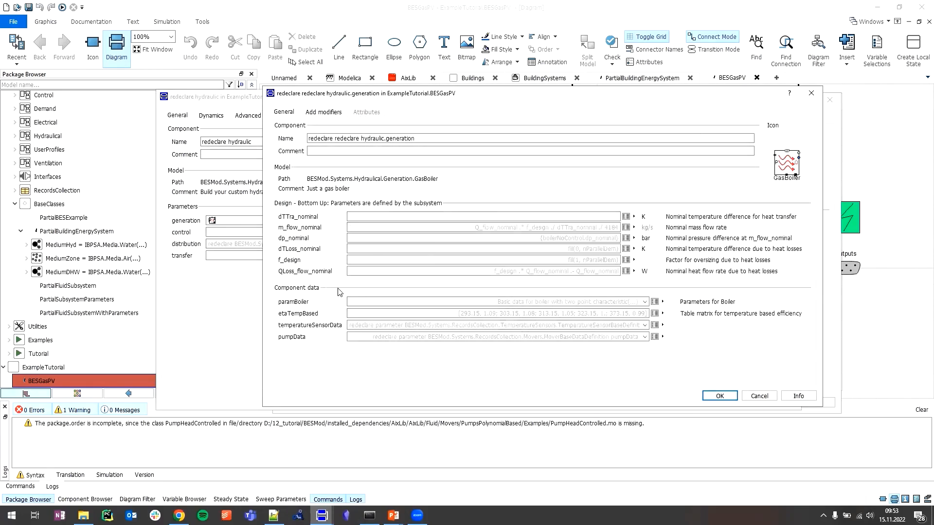
{"action": "left_click_drag", "start_coordinate": [260, 276], "coordinate": [144, 277]}
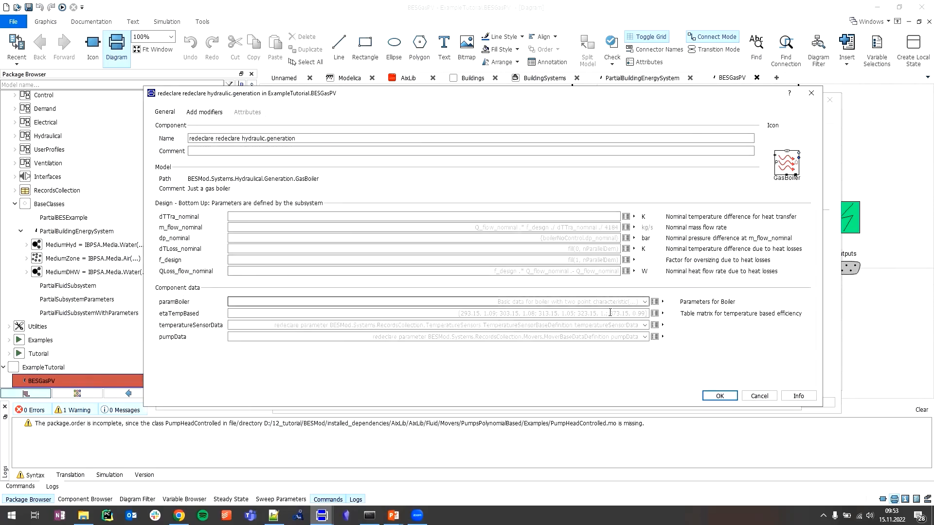
Step: Set the boiler parameters to the gas-fired boiler Viessmann Vitogas200-F 11kW
{"action": "left_click", "coordinate": [645, 303]}
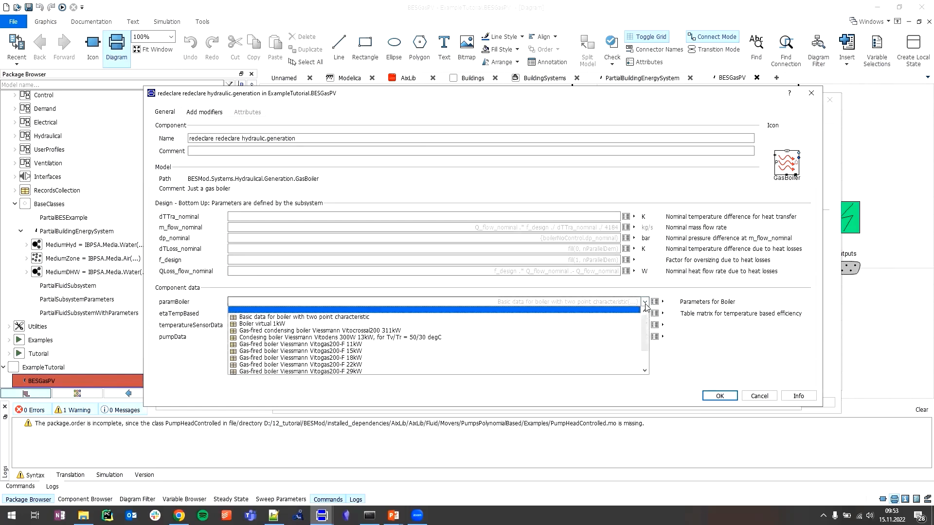
{"action": "mouse_move", "coordinate": [645, 340]}
{"action": "left_mouse_down"}
{"action": "mouse_move", "coordinate": [644, 358]}
{"action": "mouse_move", "coordinate": [645, 322]}
{"action": "mouse_move", "coordinate": [643, 355]}
{"action": "mouse_move", "coordinate": [636, 325]}
{"action": "mouse_move", "coordinate": [639, 342]}
{"action": "left_mouse_up"}
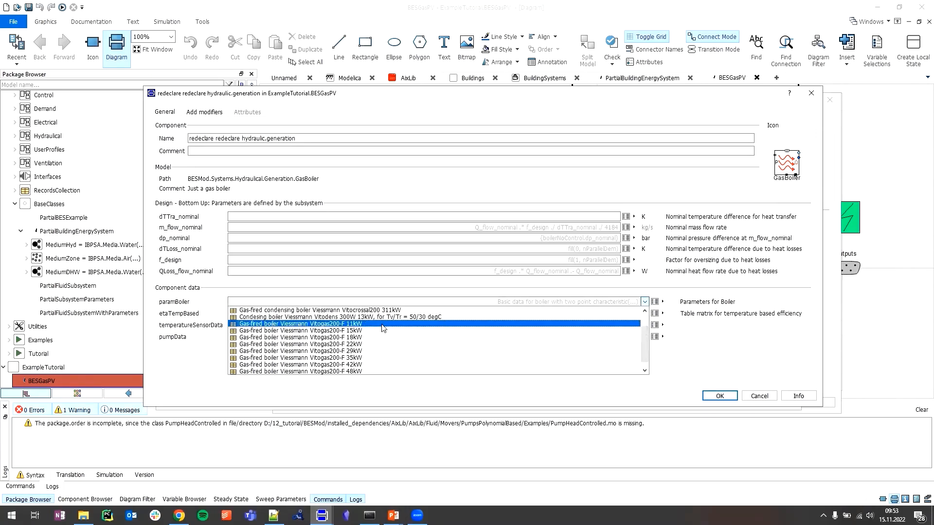
{"action": "scroll", "coordinate": [379, 340], "scroll_direction": "up", "scroll_amount": 1}
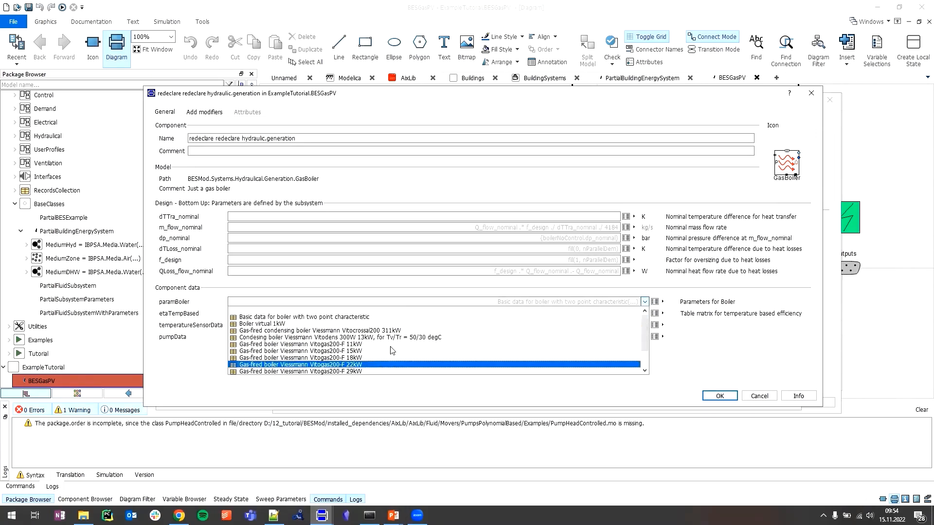
{"action": "left_click", "coordinate": [365, 346]}
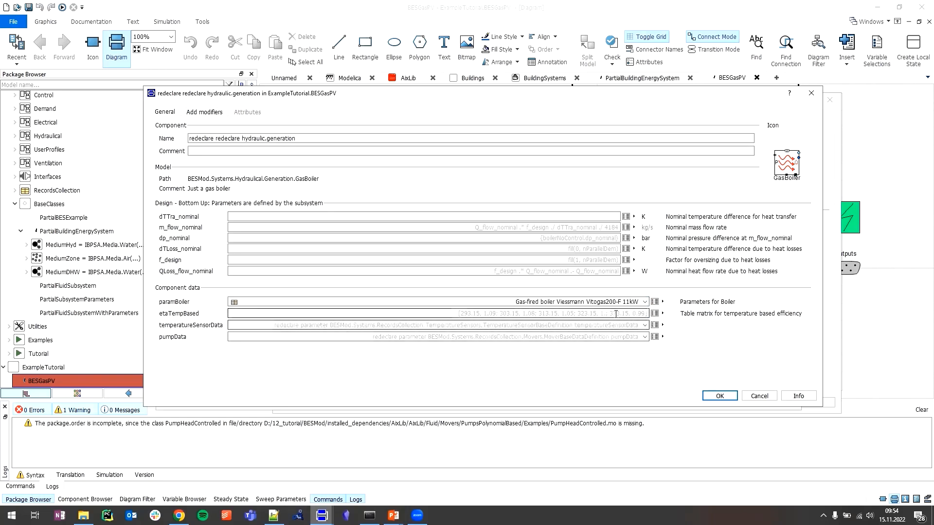
Step: Keep the default efficiency table and set the gas boiler's temperature sensor data to DefaultSensor and its pump data to DefaultMover
{"action": "left_click", "coordinate": [616, 314]}
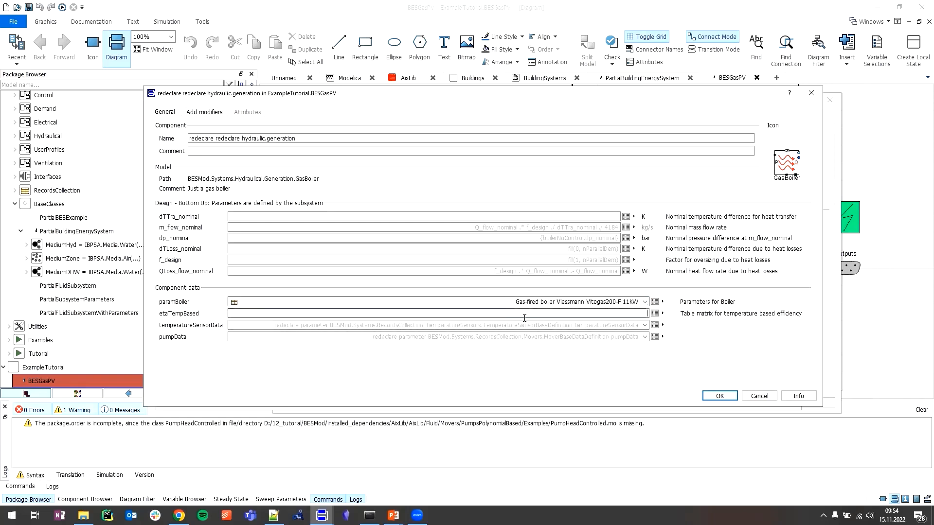
{"action": "left_click", "coordinate": [645, 325]}
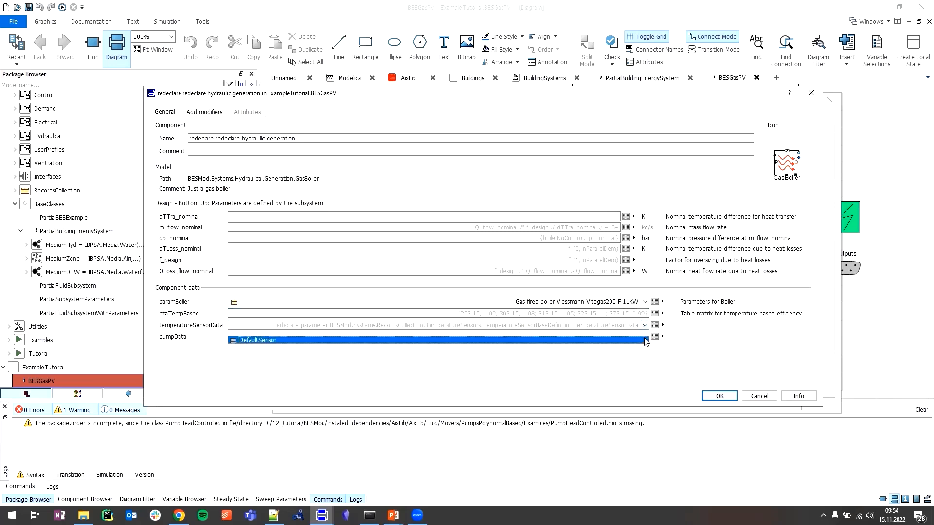
{"action": "left_click", "coordinate": [646, 340]}
{"action": "left_click", "coordinate": [644, 337]}
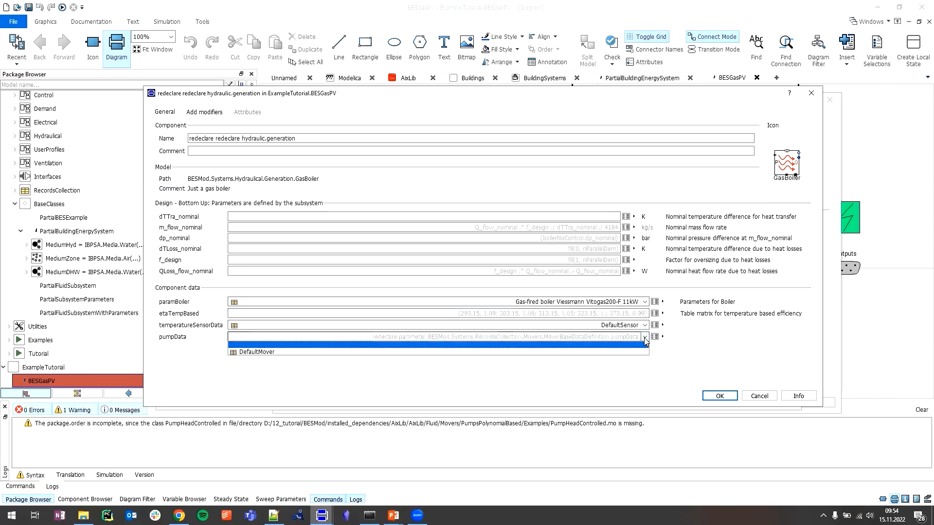
{"action": "left_click", "coordinate": [638, 353]}
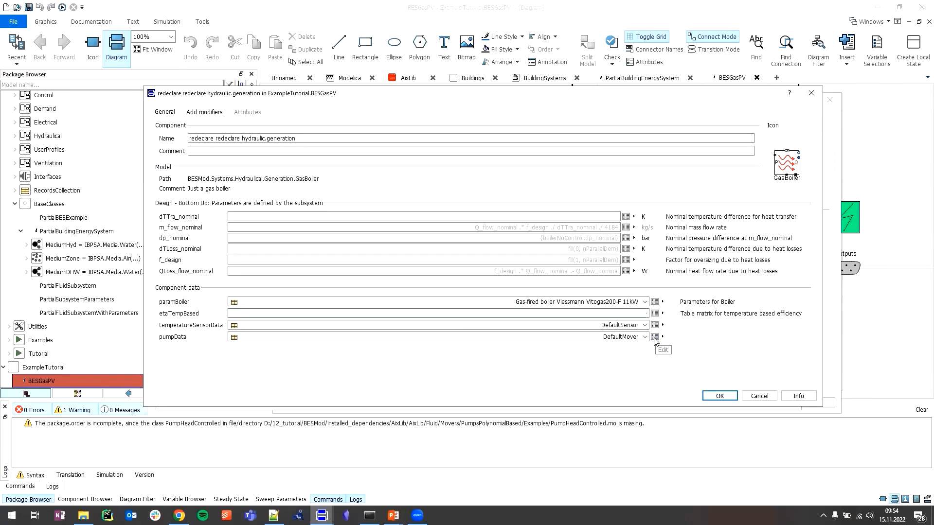
Step: Check the temperature sensor's time constants, initialization type, heat transfer and ambient temperature, keeping the defaults
{"action": "left_click", "coordinate": [655, 325]}
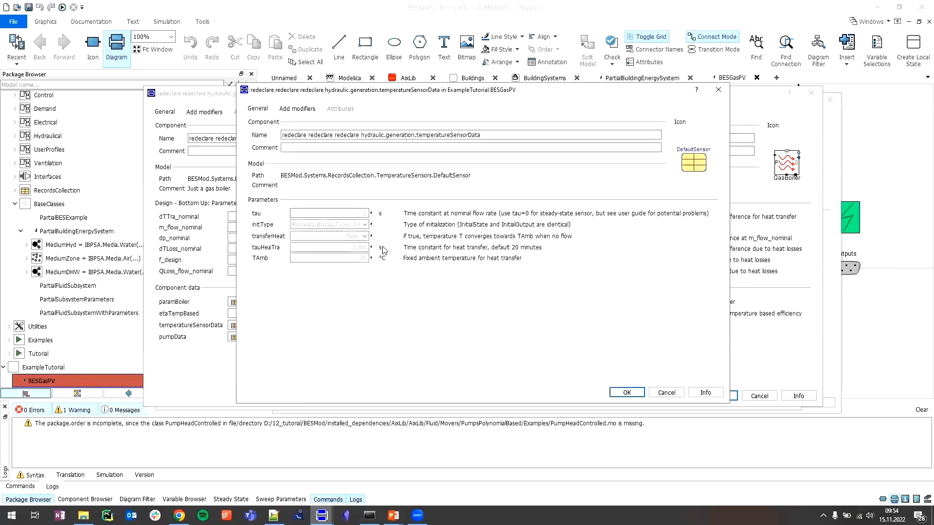
{"action": "left_click_drag", "start_coordinate": [235, 289], "coordinate": [124, 288]}
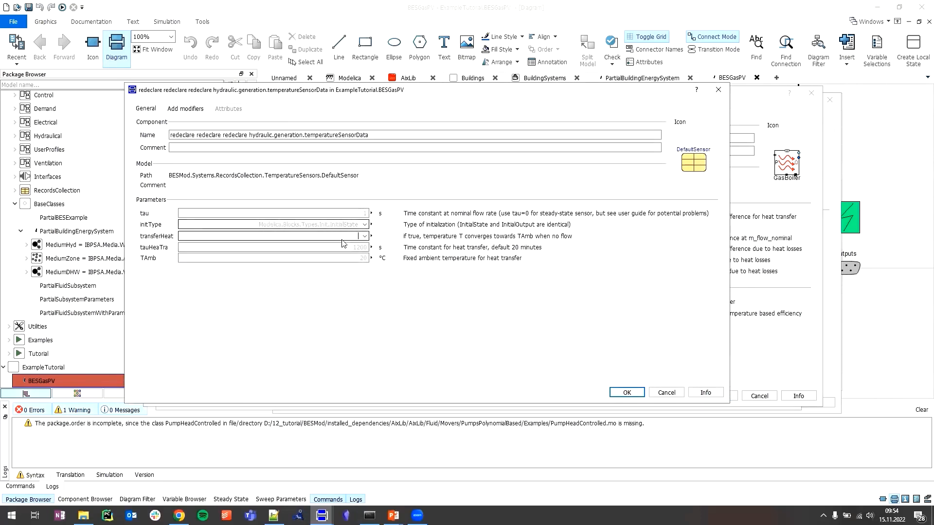
{"action": "left_click", "coordinate": [340, 258]}
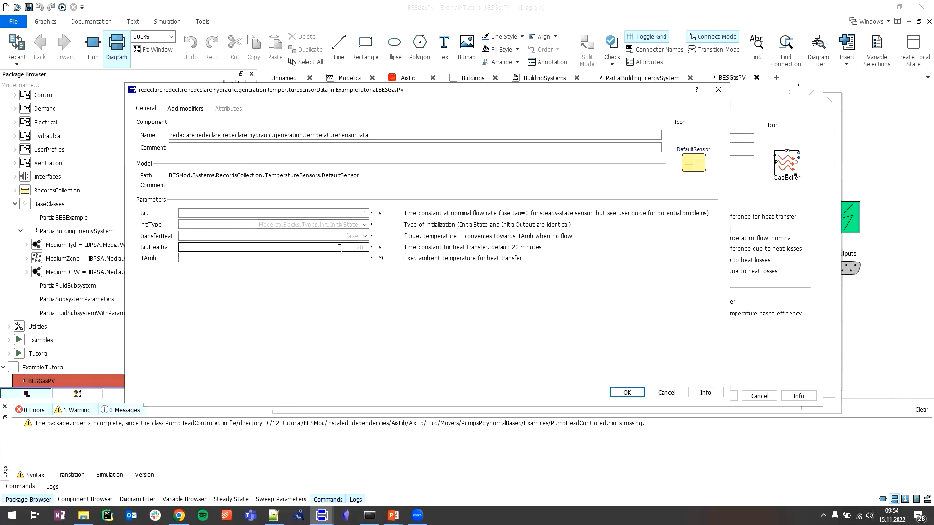
{"action": "left_click", "coordinate": [340, 212]}
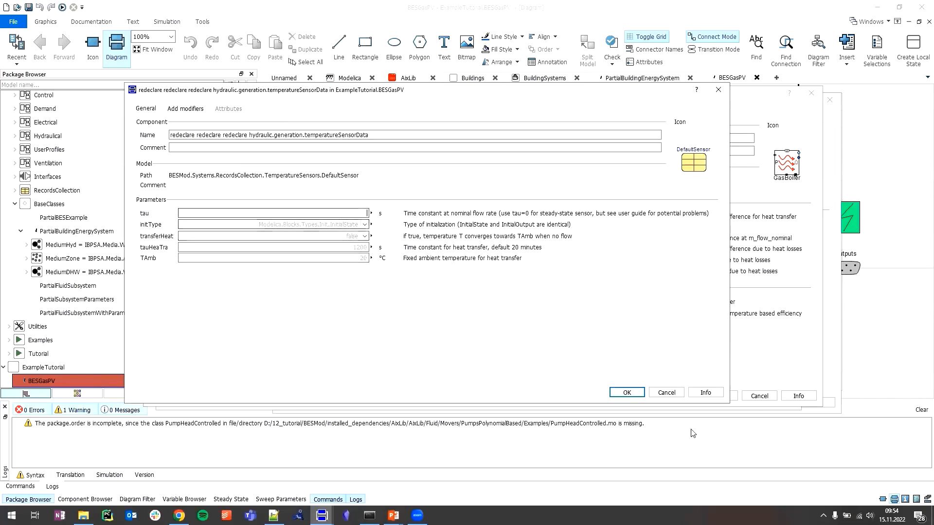
{"action": "left_click", "coordinate": [625, 393]}
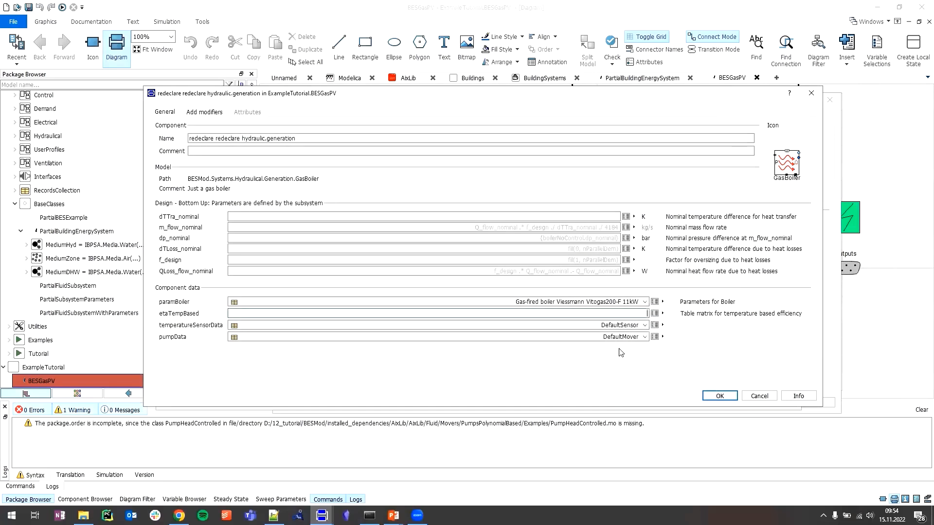
Step: Examine the gas boiler's design parameters for nominal temperature difference, mass flow rate and pressure difference
{"action": "left_click", "coordinate": [580, 228]}
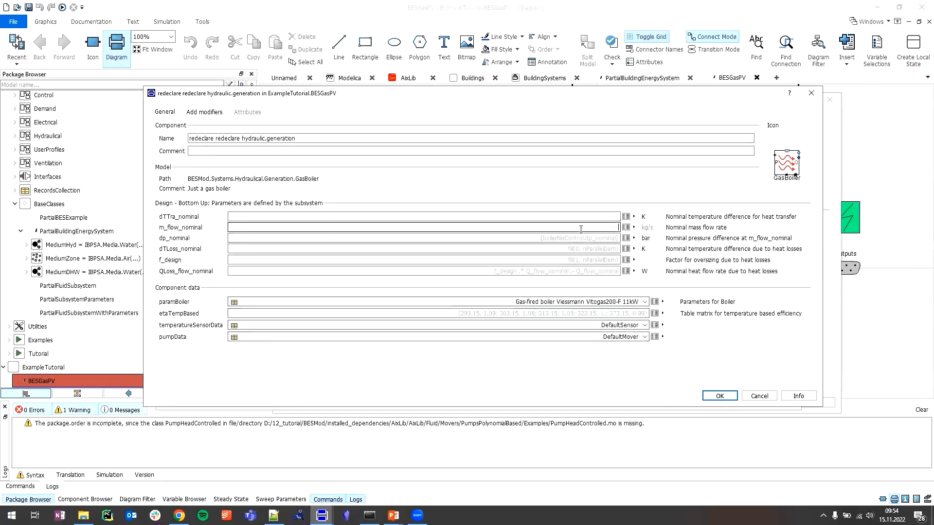
{"action": "left_click", "coordinate": [588, 217]}
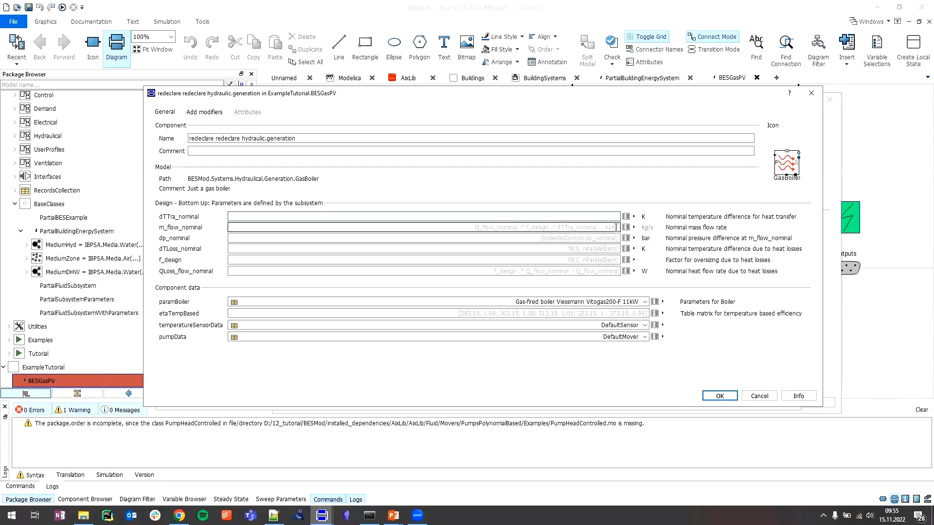
{"action": "left_click", "coordinate": [498, 231]}
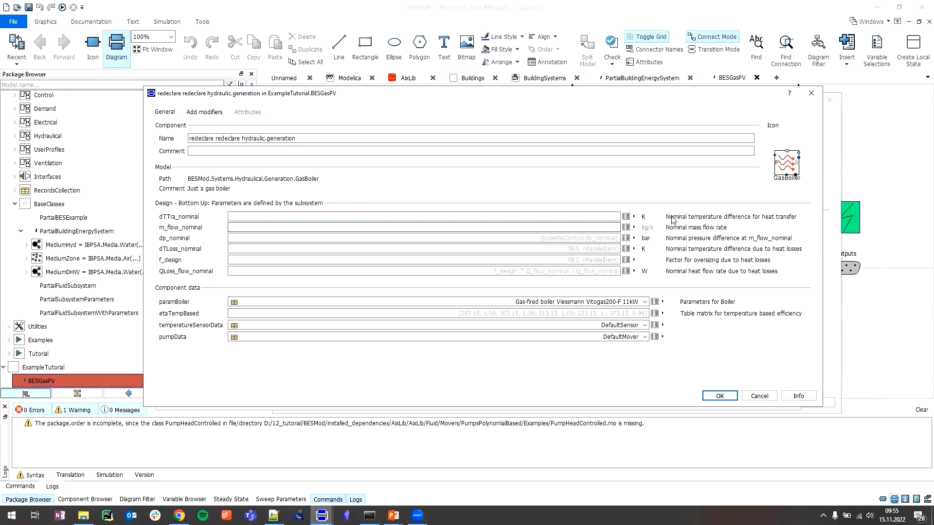
{"action": "left_click", "coordinate": [590, 216]}
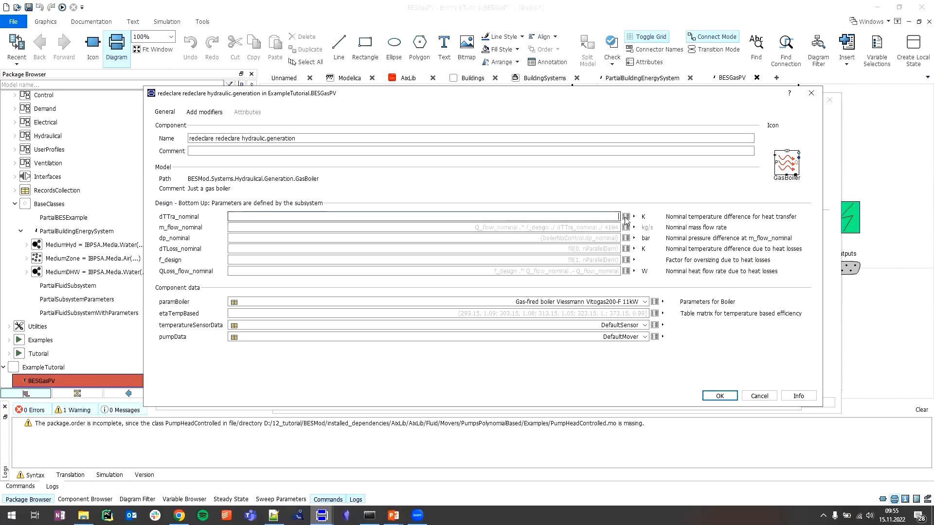
{"action": "left_click", "coordinate": [591, 235]}
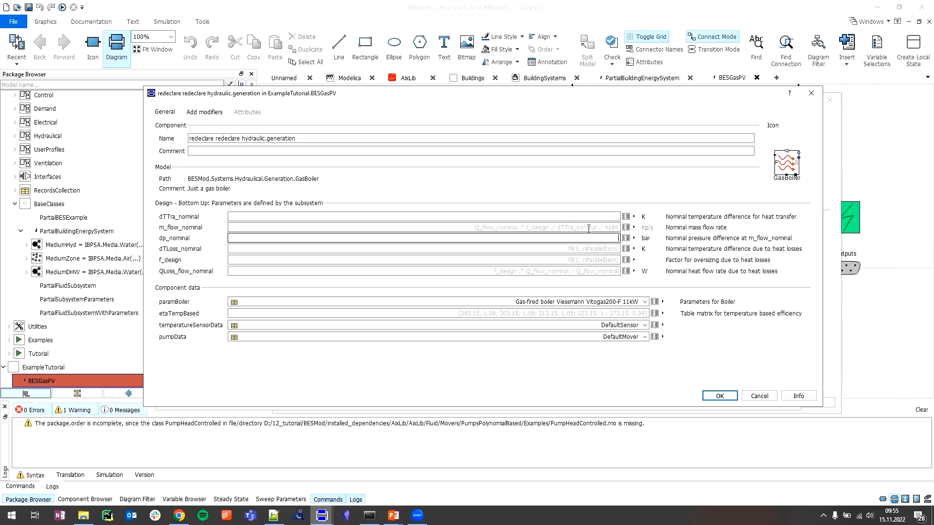
Step: Set the boiler's nominal temperature difference for heat transfer to 10 K and try to accept the configuration
{"action": "left_click", "coordinate": [587, 220]}
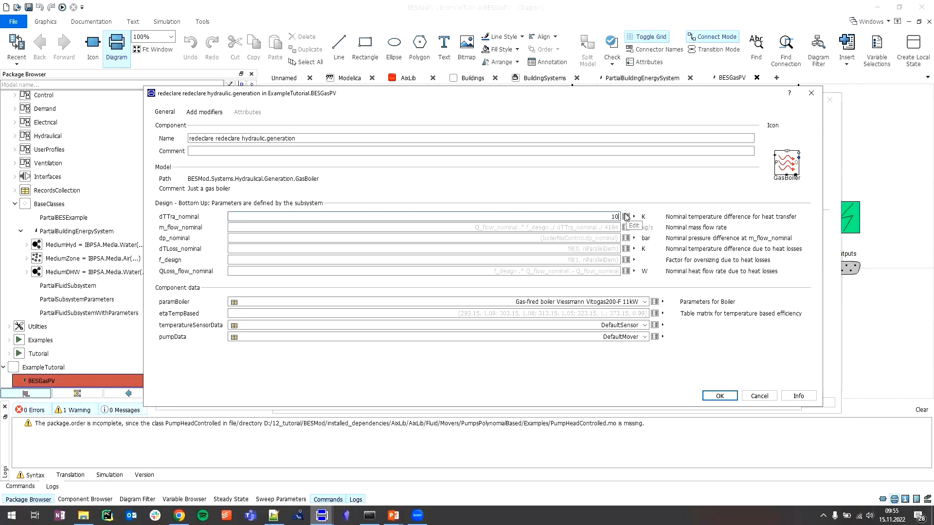
{"action": "left_click_drag", "start_coordinate": [610, 217], "coordinate": [633, 215]}
{"action": "left_click", "coordinate": [719, 395]}
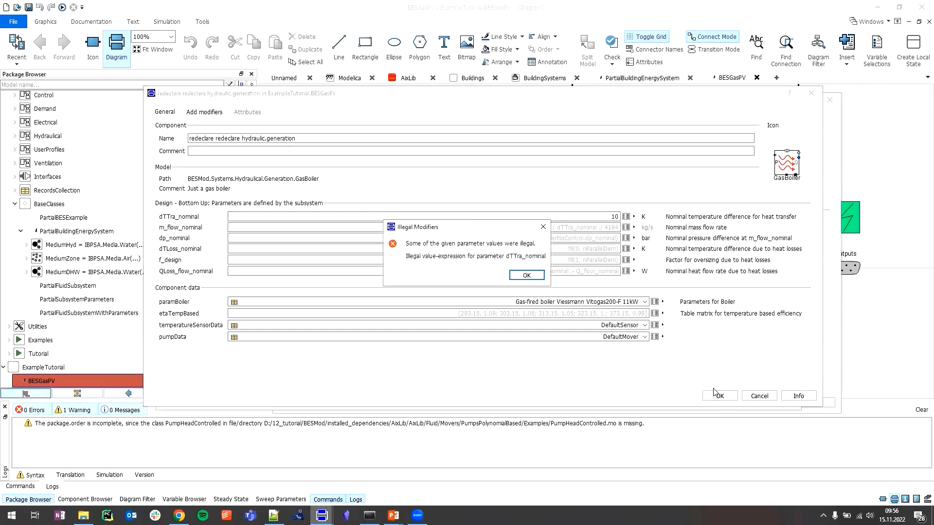
{"action": "left_click", "coordinate": [524, 276]}
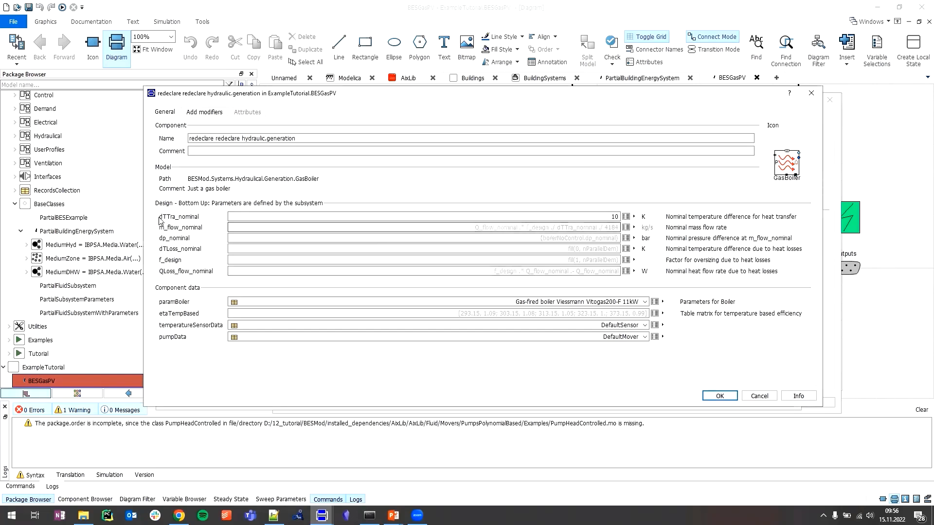
Step: Rewrite the nominal temperature difference as the array {10}, check it in the array editor, and accept the gas boiler configuration
{"action": "left_click", "coordinate": [603, 217]}
{"action": "type", "text": "{10"}
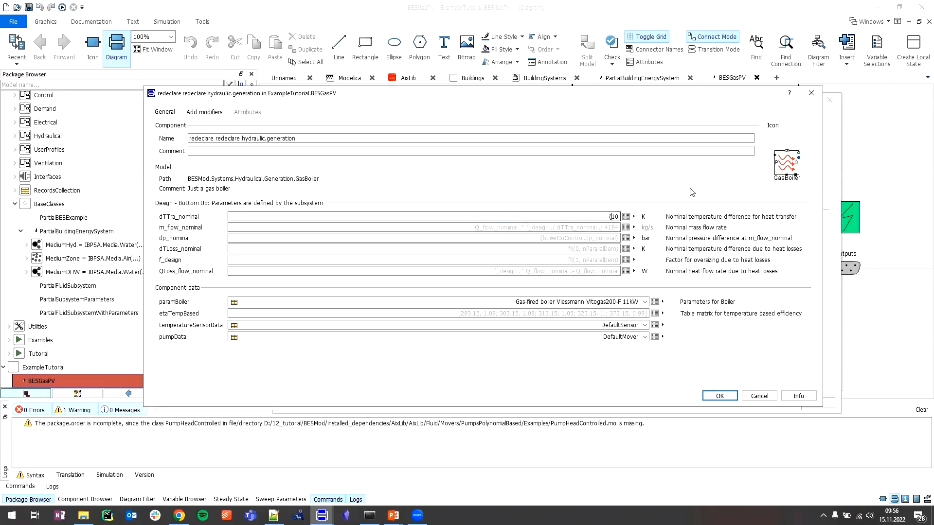
{"action": "type", "text": "}"}
{"action": "left_click", "coordinate": [626, 217]}
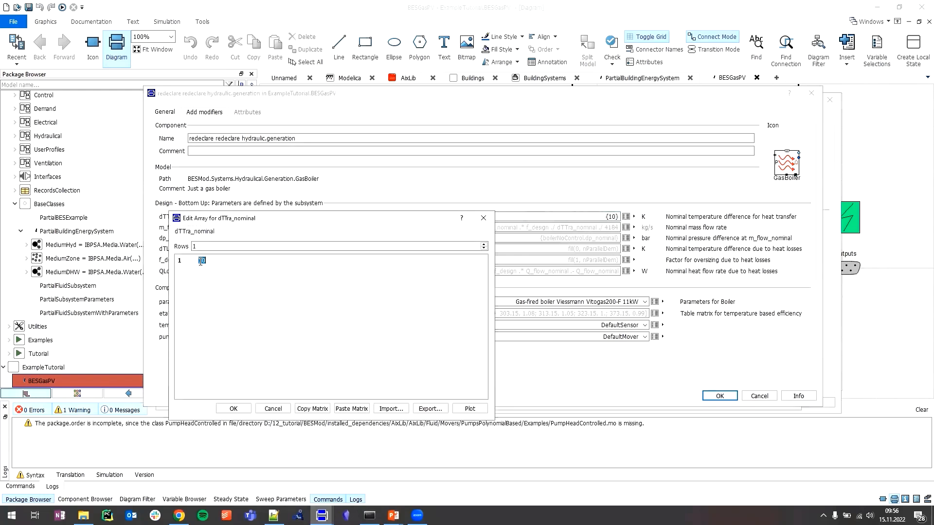
{"action": "left_click", "coordinate": [238, 410]}
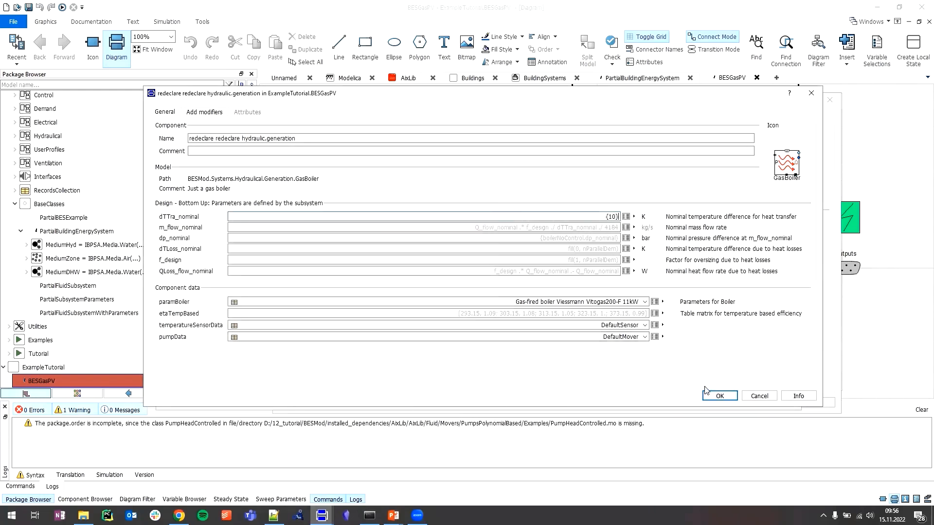
{"action": "left_click", "coordinate": [716, 397]}
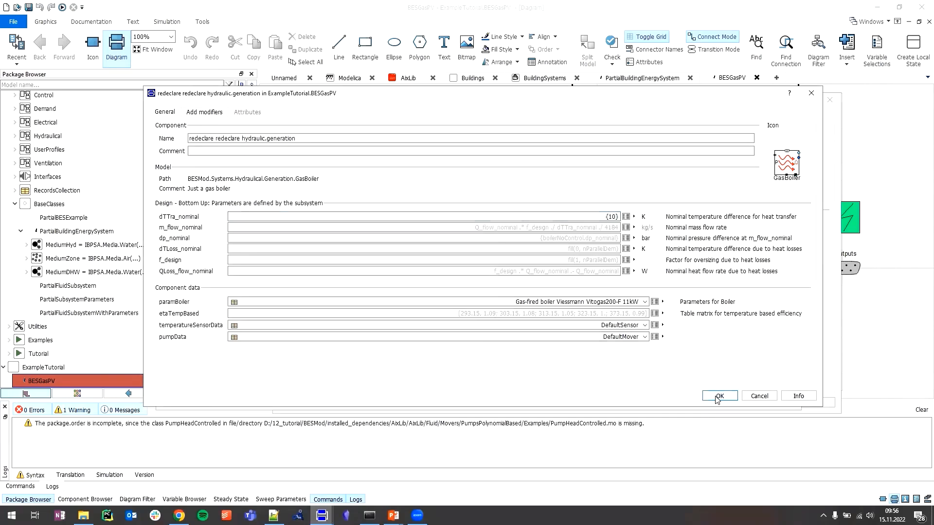
Step: Redeclare the hydraulic control as PI Control of gas boiler and open its parameters
{"action": "left_click", "coordinate": [744, 234]}
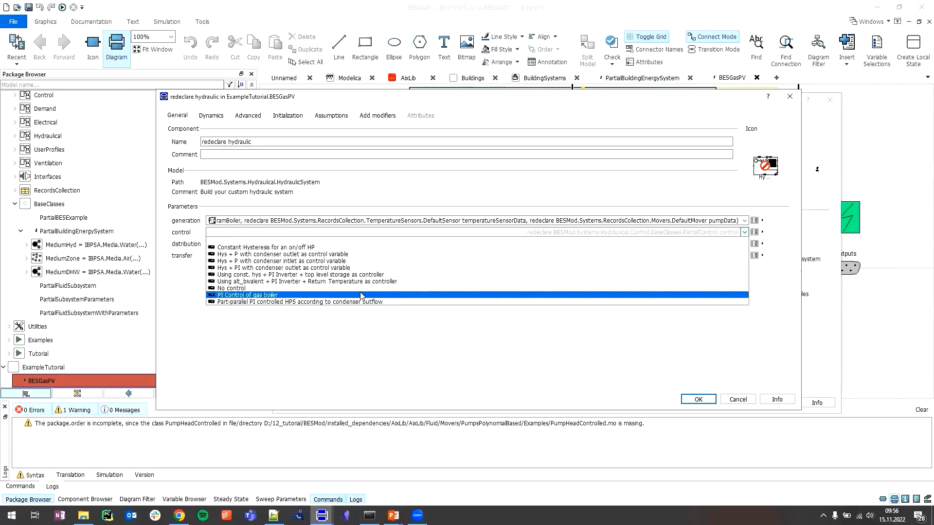
{"action": "left_click", "coordinate": [289, 295]}
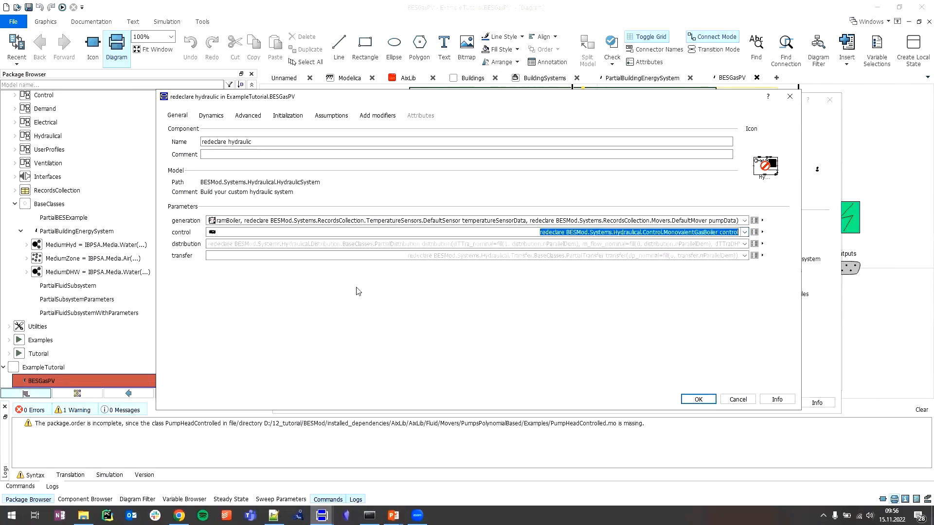
{"action": "left_click", "coordinate": [754, 233]}
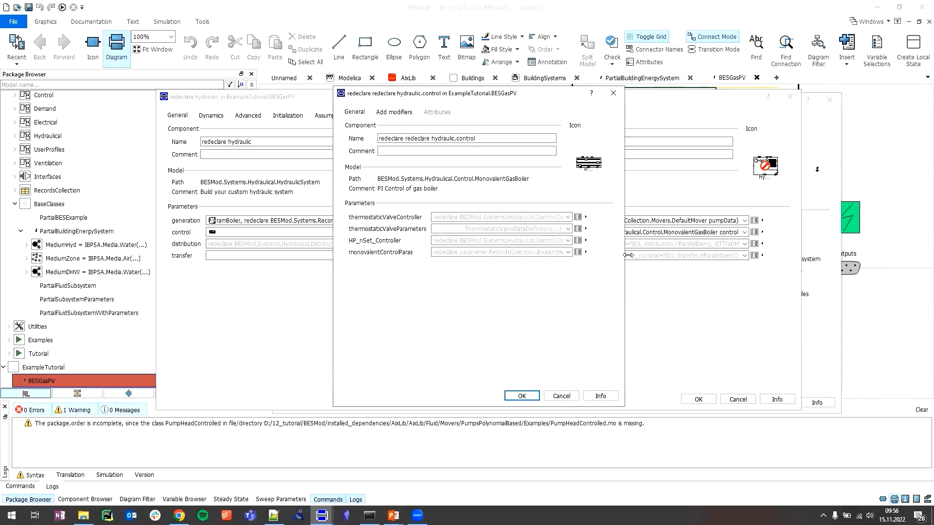
Step: Set the control's thermostatic valve controller to ThermostaticValvePIControlled and its valve parameters to ThermostaticValveDataDefinition
{"action": "left_click_drag", "start_coordinate": [628, 255], "coordinate": [862, 262]}
{"action": "left_click", "coordinate": [803, 218]}
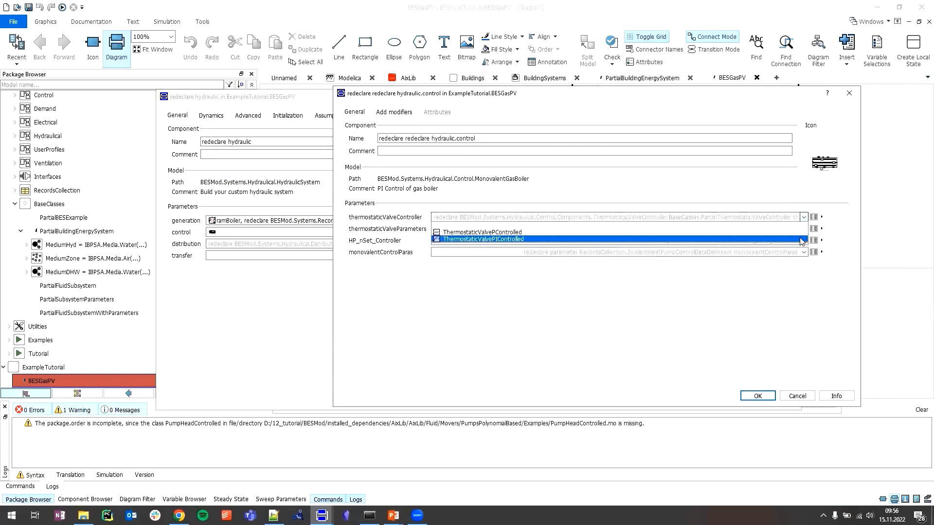
{"action": "left_click", "coordinate": [805, 238]}
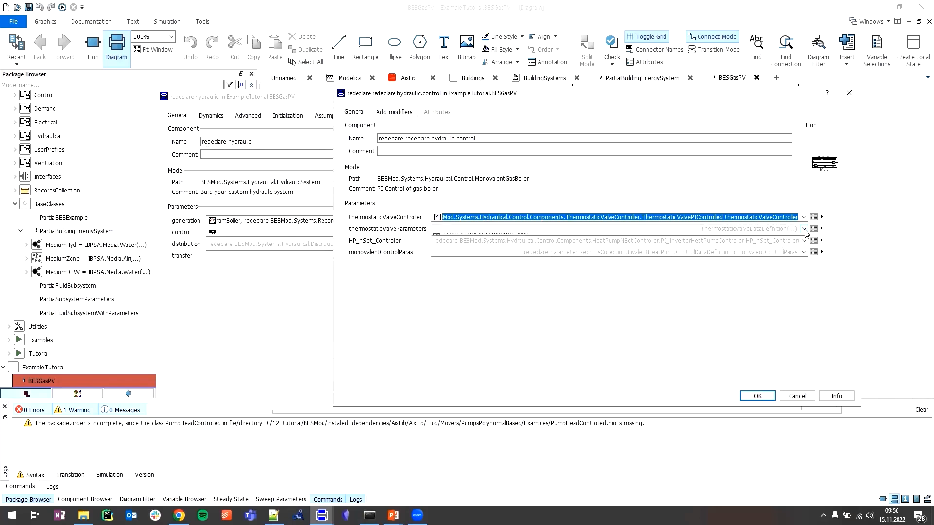
{"action": "left_click", "coordinate": [803, 229]}
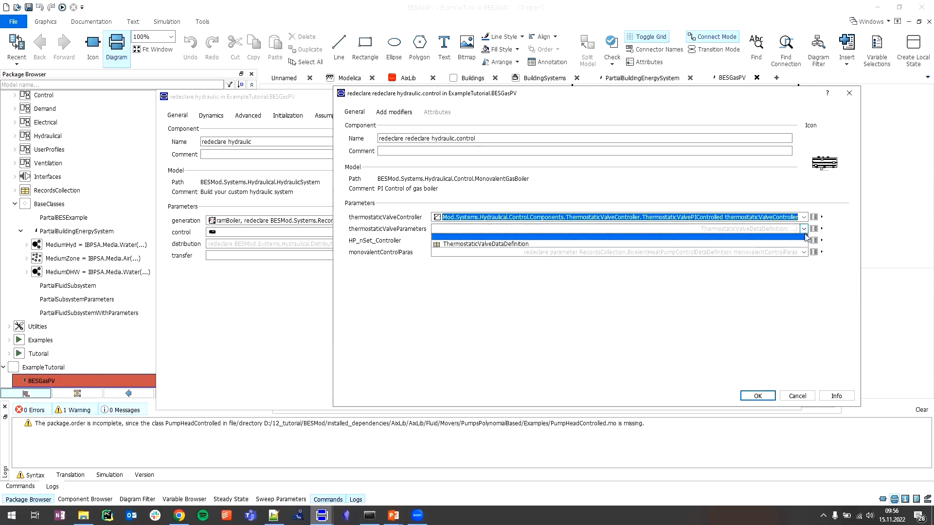
{"action": "left_click", "coordinate": [804, 229]}
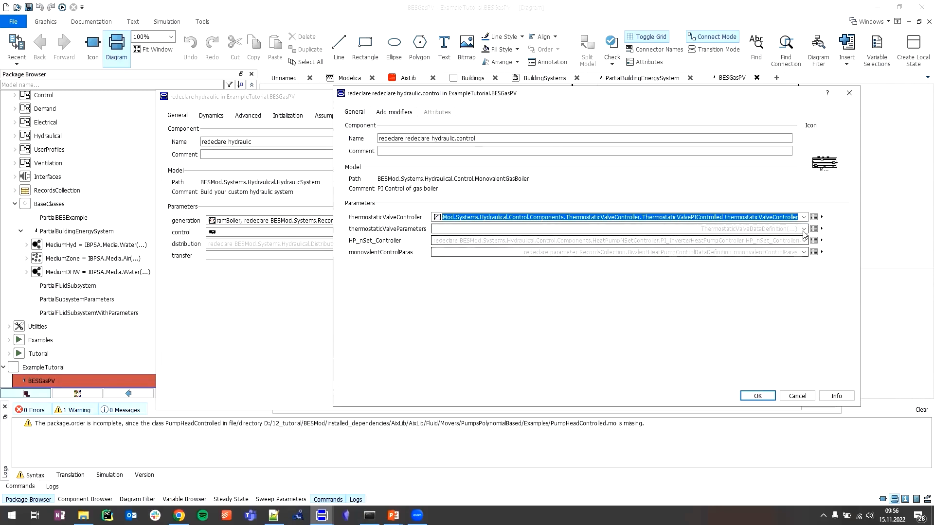
{"action": "left_click", "coordinate": [793, 244]}
Step: Set HP_nSet_Controller to the PI-Controller for inverter controlled heat pumps and monovalentControlParas to DefaultBivHPControl
{"action": "left_click", "coordinate": [804, 240]}
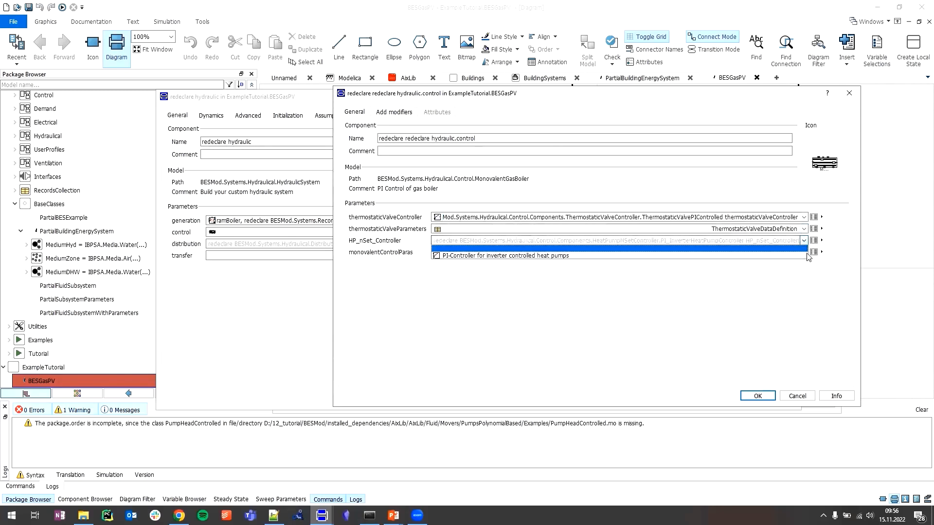
{"action": "left_click", "coordinate": [806, 256]}
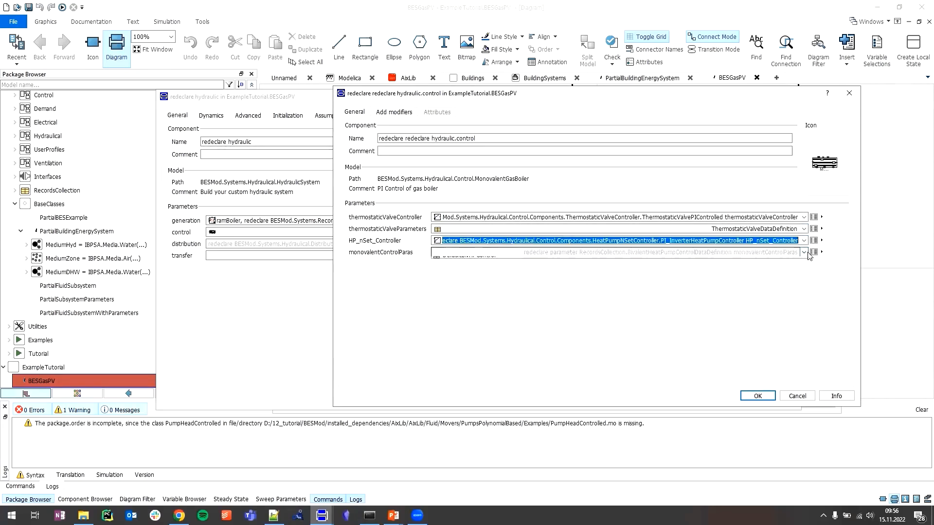
{"action": "left_click", "coordinate": [804, 252]}
{"action": "left_click", "coordinate": [800, 266]}
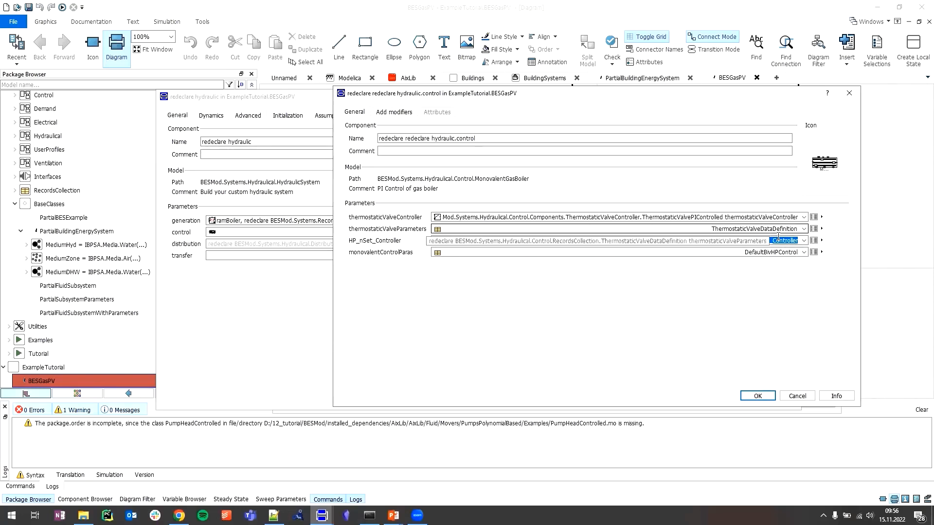
Step: Check the monovalent control parameters, keep their defaults, and accept the gas boiler control configuration
{"action": "left_click", "coordinate": [813, 252]}
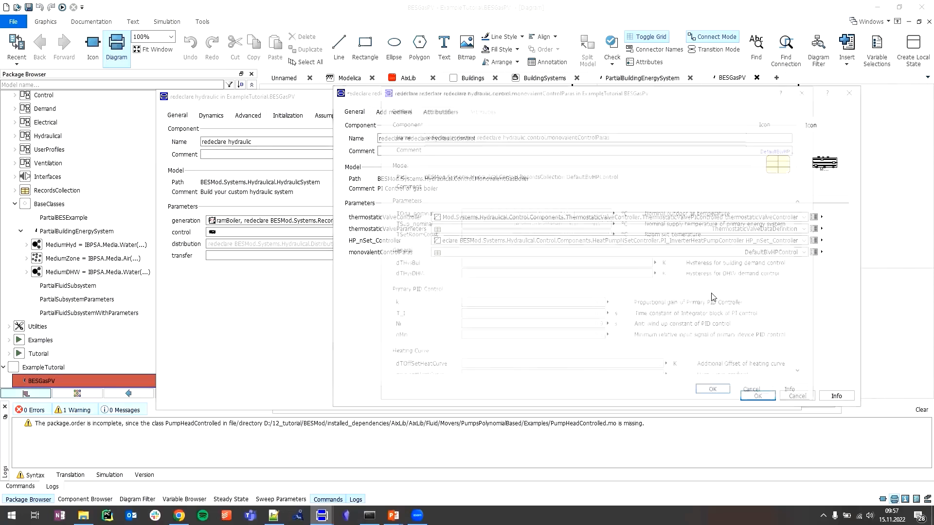
{"action": "scroll", "coordinate": [732, 337], "scroll_direction": "down", "scroll_amount": 3}
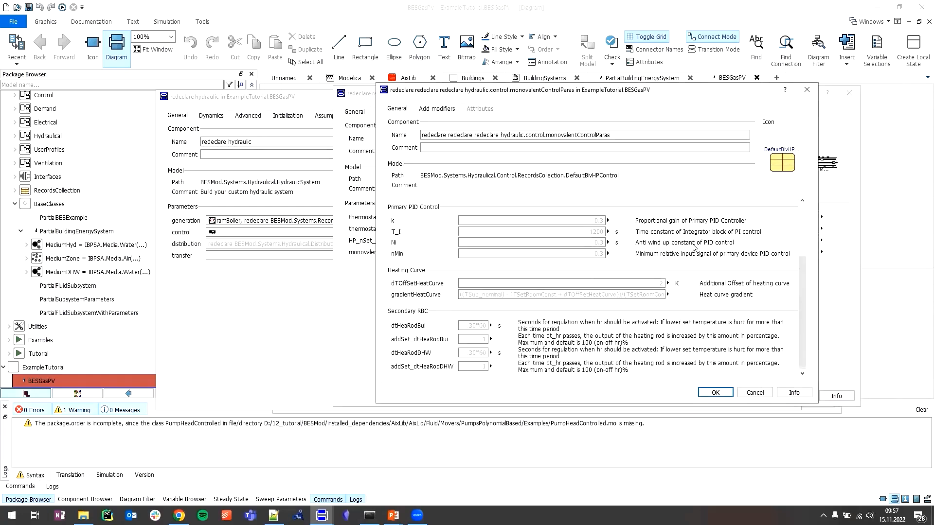
{"action": "scroll", "coordinate": [704, 340], "scroll_direction": "up", "scroll_amount": 3}
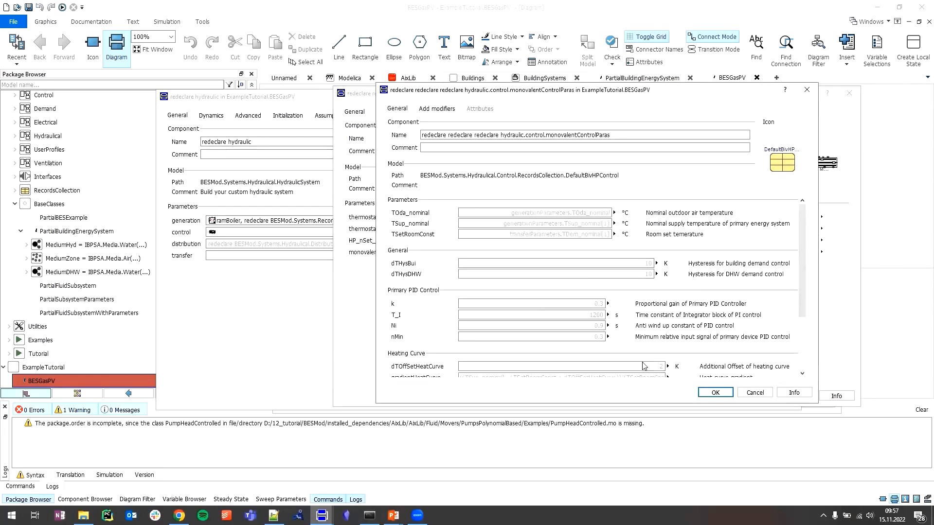
{"action": "left_click", "coordinate": [715, 392]}
{"action": "left_click", "coordinate": [757, 396]}
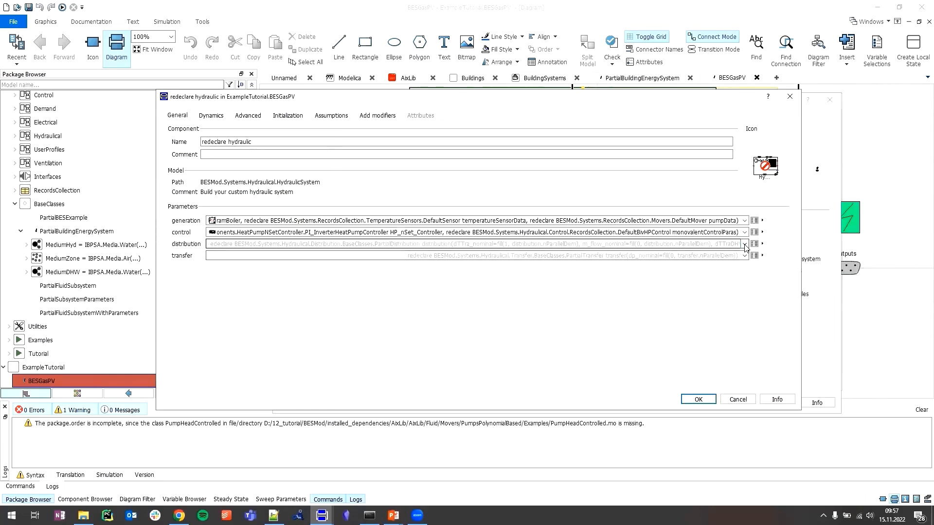
Step: Redeclare the hydraulic distribution as two detailed storages with direct loading of space heating and open its parameters
{"action": "left_click", "coordinate": [745, 244]}
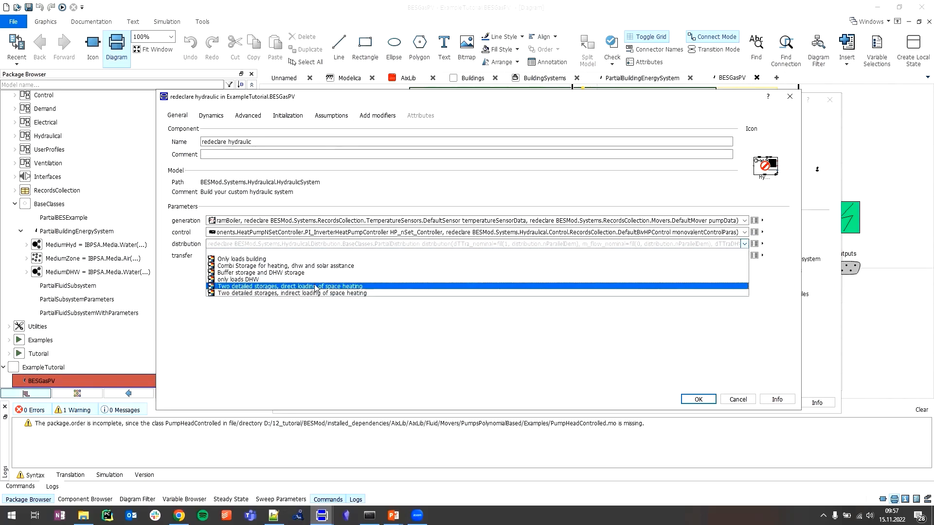
{"action": "left_click", "coordinate": [383, 287]}
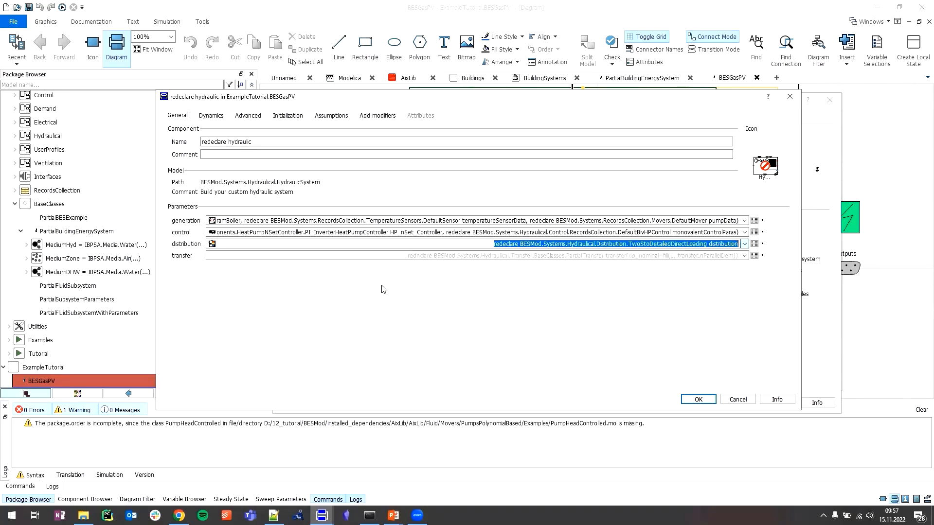
{"action": "left_click", "coordinate": [755, 244]}
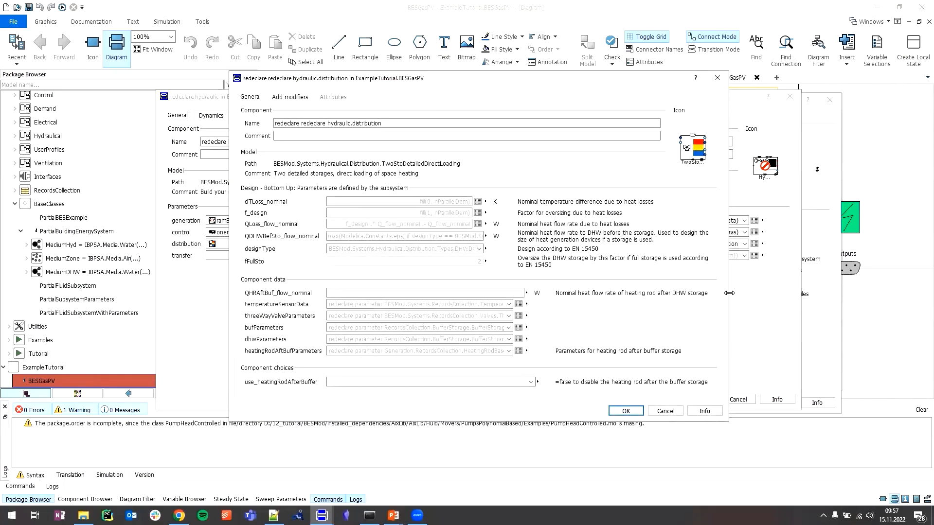
{"action": "left_click_drag", "start_coordinate": [728, 293], "coordinate": [903, 272]}
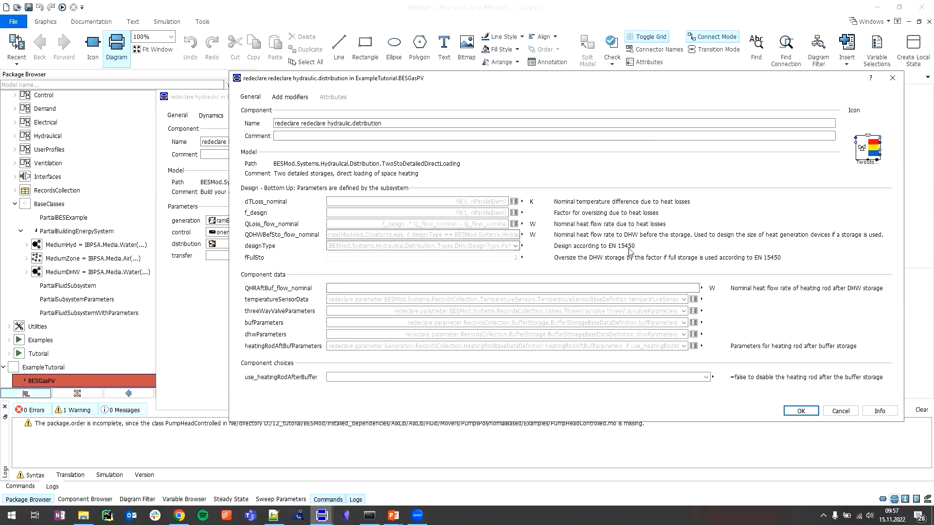
Step: Set the distribution's DHW design type to Part Storage and QHRAftBuf_flow_nominal to 0 W
{"action": "left_click", "coordinate": [515, 247]}
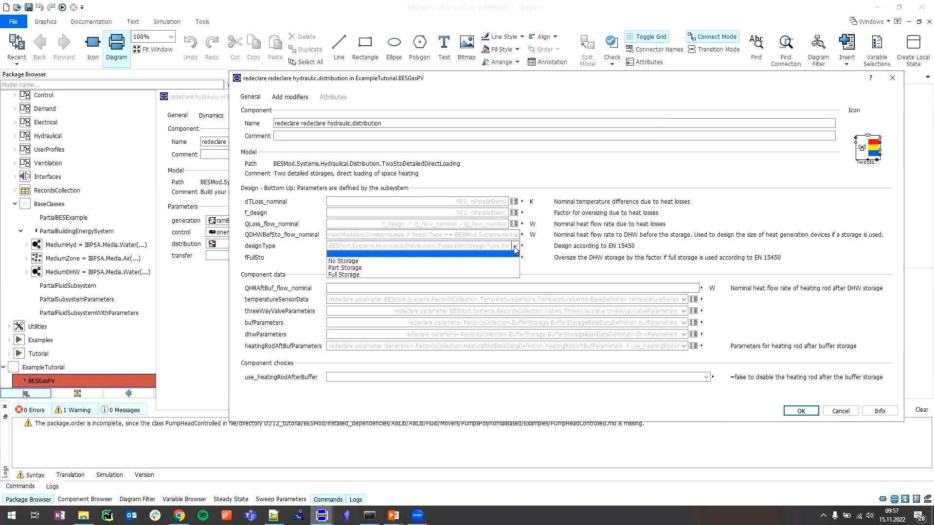
{"action": "left_click", "coordinate": [431, 268]}
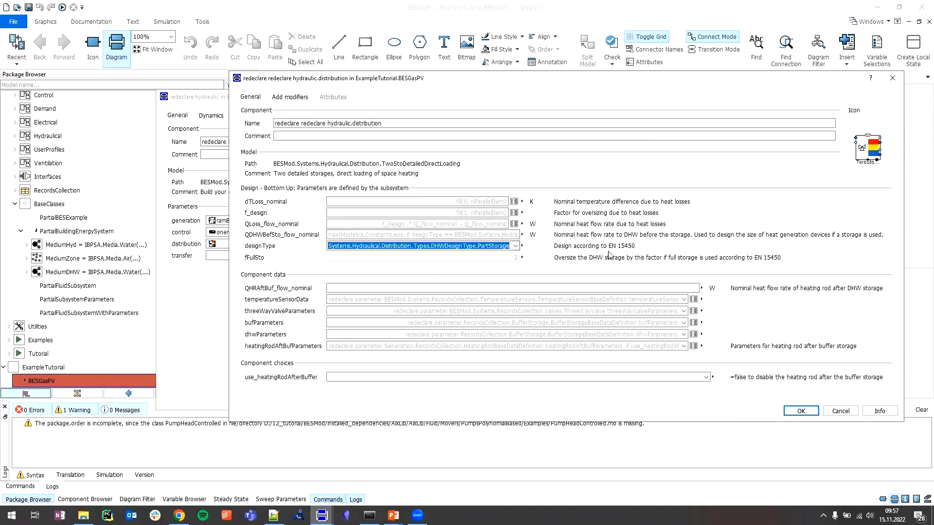
{"action": "left_click", "coordinate": [672, 288]}
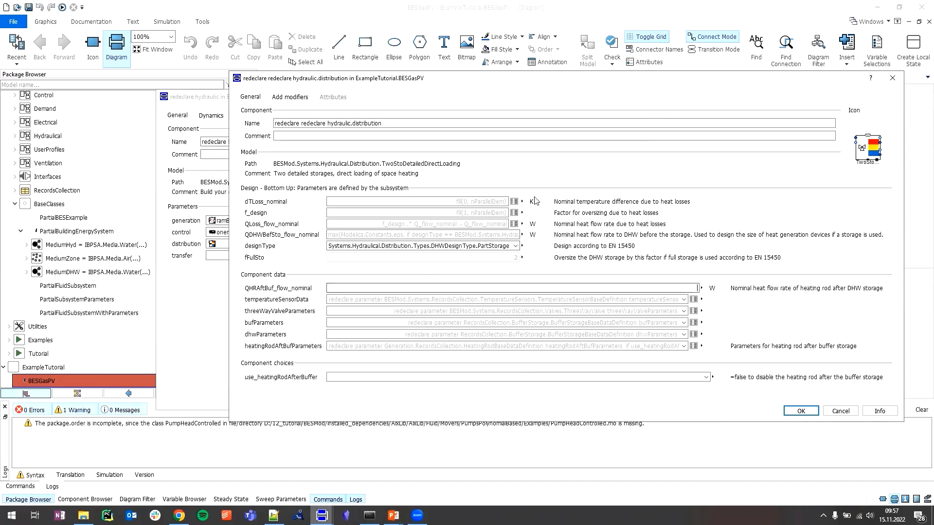
{"action": "left_click", "coordinate": [507, 246]}
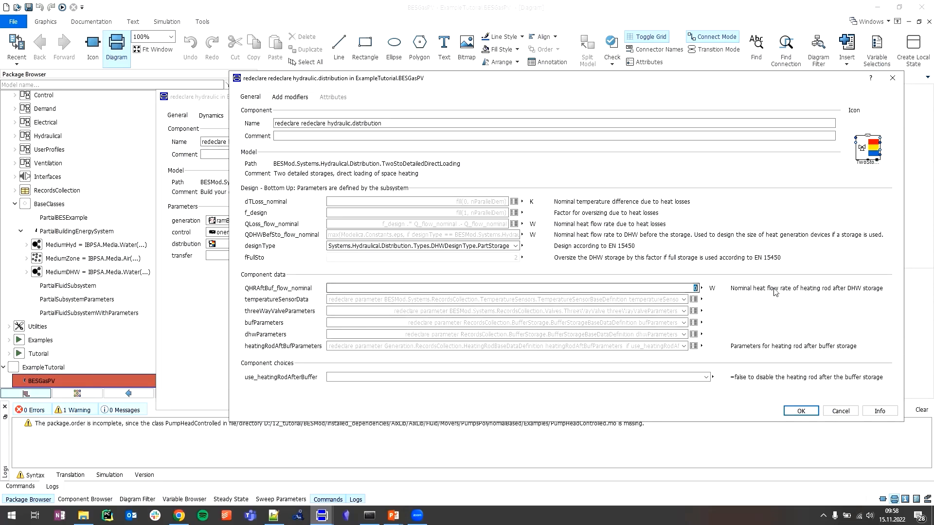
Step: Assign DefaultSensor to the distribution's temperature sensor data and DefaultThreeWayValve to its three-way valve parameters
{"action": "left_click", "coordinate": [684, 299]}
{"action": "left_click", "coordinate": [678, 314]}
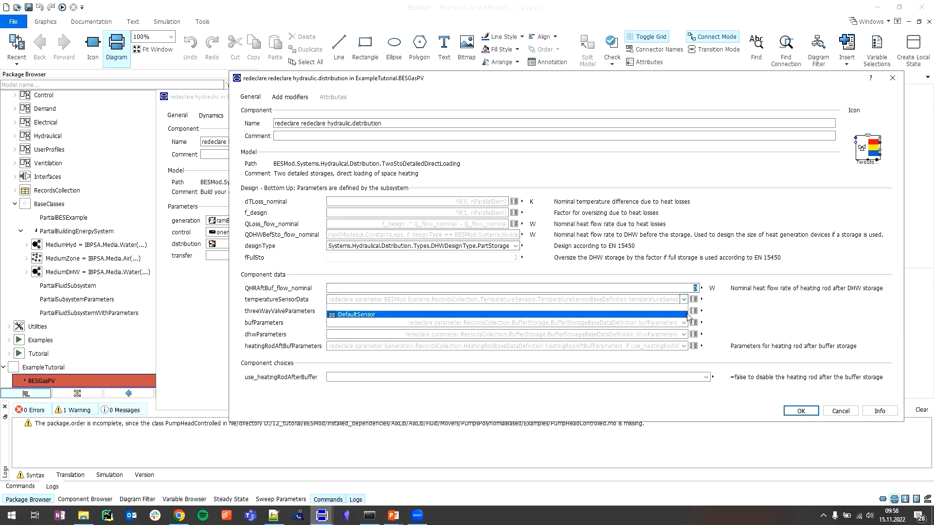
{"action": "left_click", "coordinate": [683, 312]}
{"action": "left_click", "coordinate": [680, 326]}
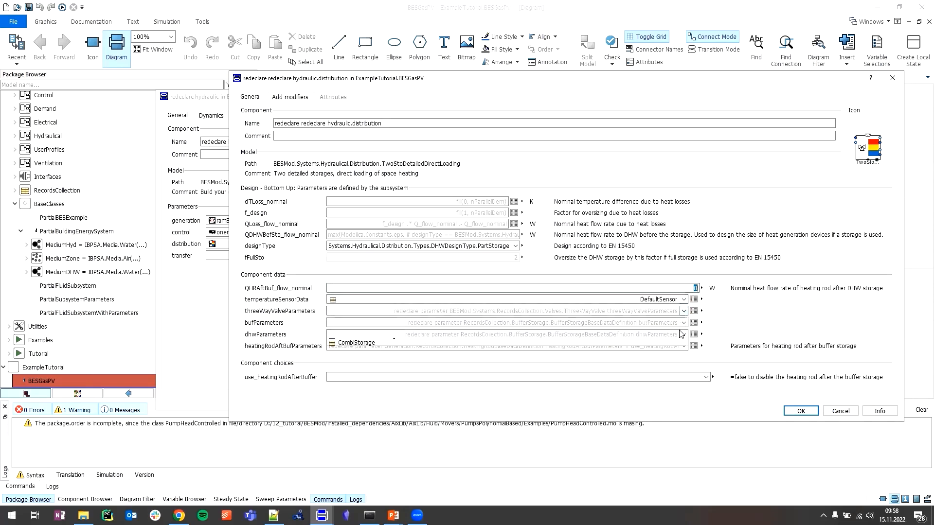
Step: Assign the DefaultDetailedStorage record to both the buffer storage and the DHW storage parameters
{"action": "left_click", "coordinate": [684, 323]}
{"action": "left_click", "coordinate": [684, 324]}
{"action": "left_click", "coordinate": [684, 323]}
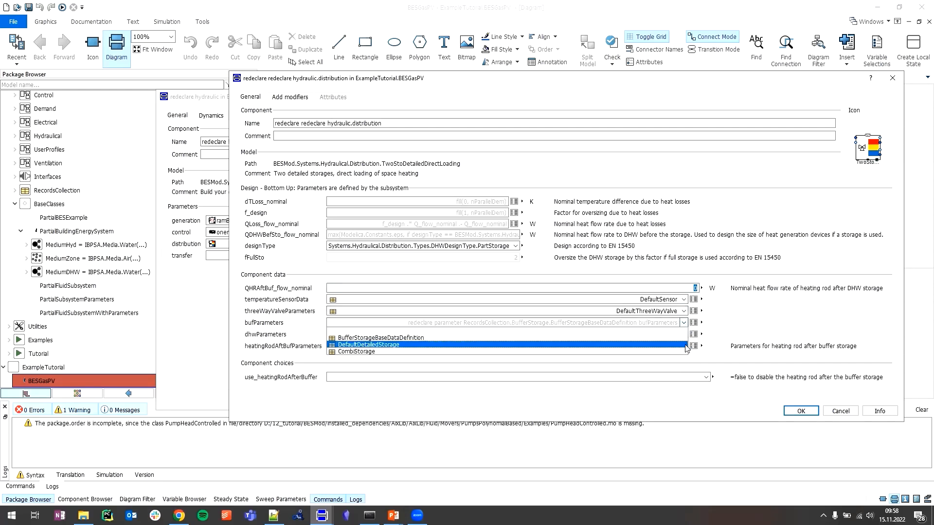
{"action": "left_click", "coordinate": [686, 345]}
{"action": "left_click", "coordinate": [684, 335]}
{"action": "left_click", "coordinate": [687, 356]}
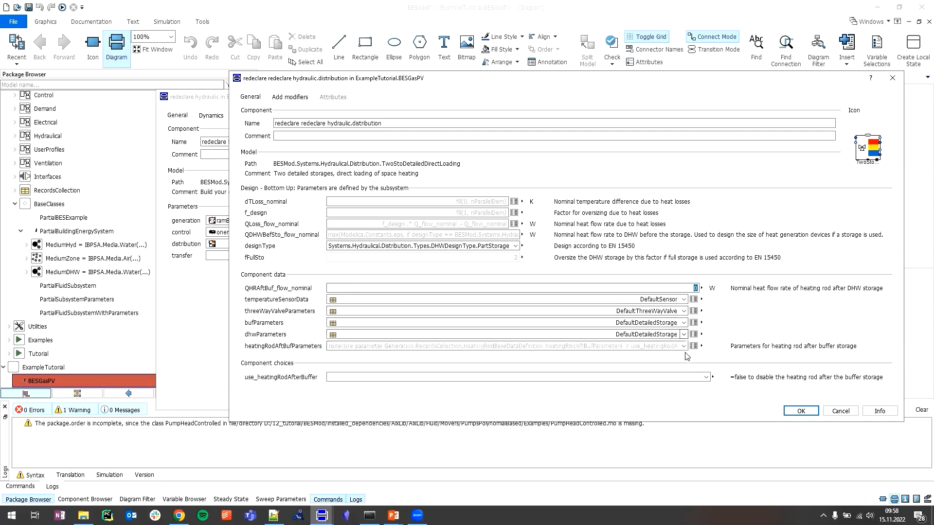
Step: Assign DefaultHR to the after-buffer heating rod parameters and disable that heating rod by setting use_heatingRodAfterBuffer to false
{"action": "left_click", "coordinate": [686, 346]}
{"action": "left_click", "coordinate": [682, 360]}
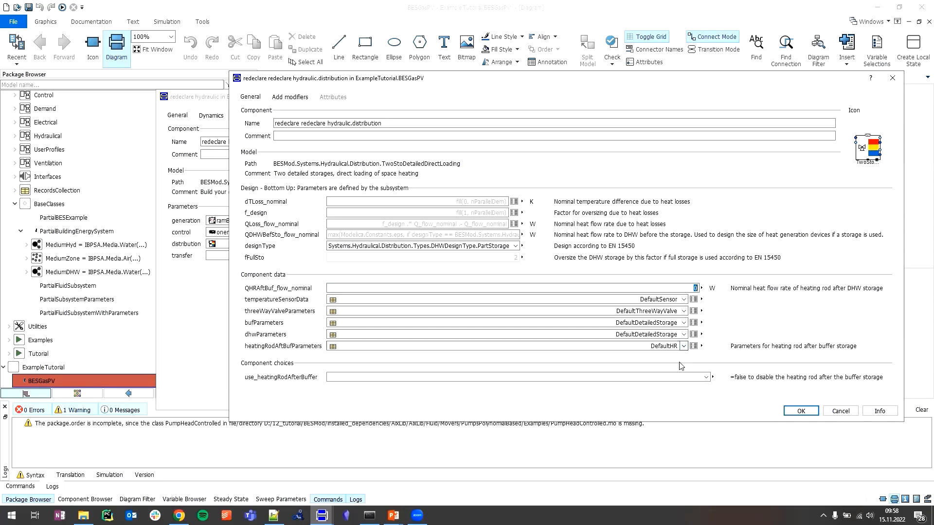
{"action": "left_click", "coordinate": [705, 378]}
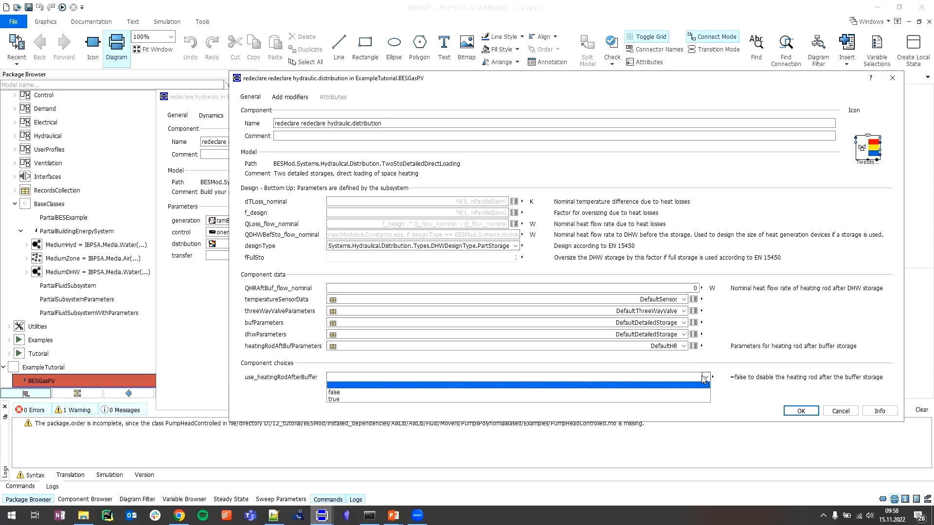
{"action": "left_click", "coordinate": [702, 384]}
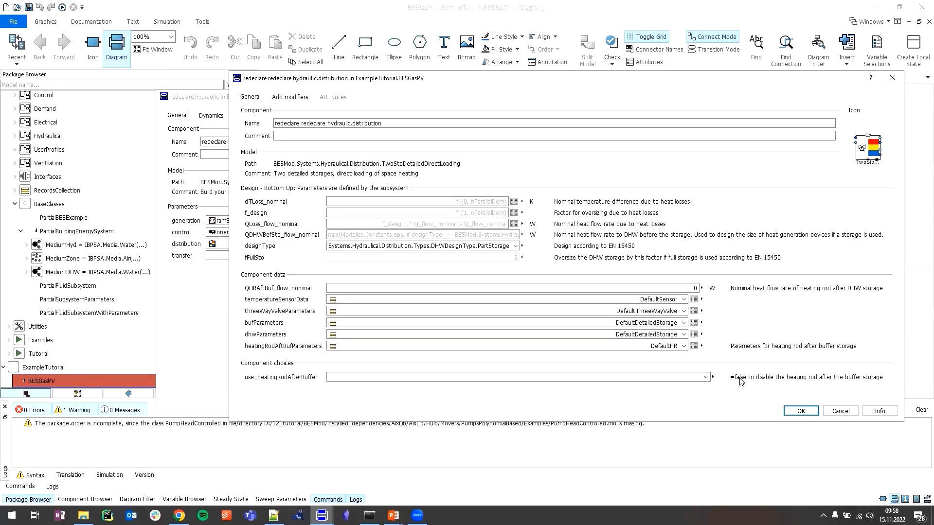
{"action": "left_click", "coordinate": [706, 379]}
{"action": "left_click", "coordinate": [699, 397]}
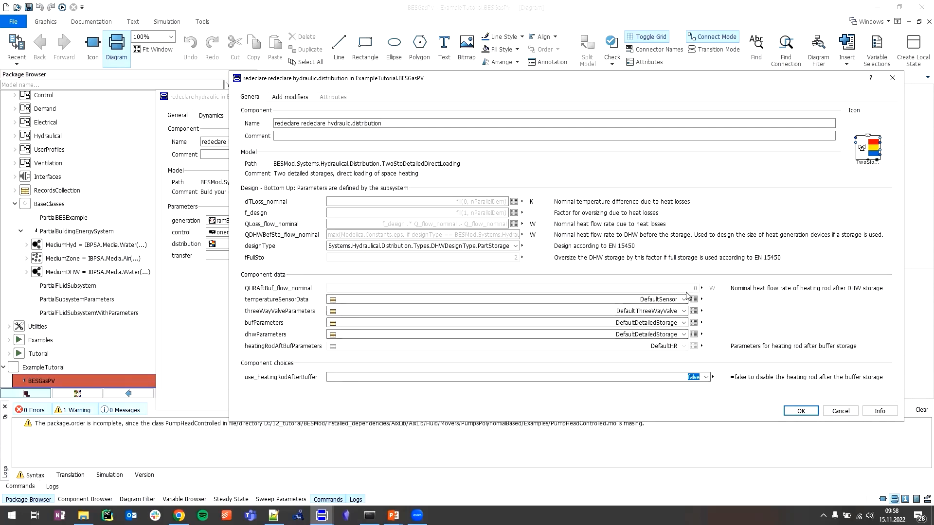
{"action": "left_click", "coordinate": [685, 376]}
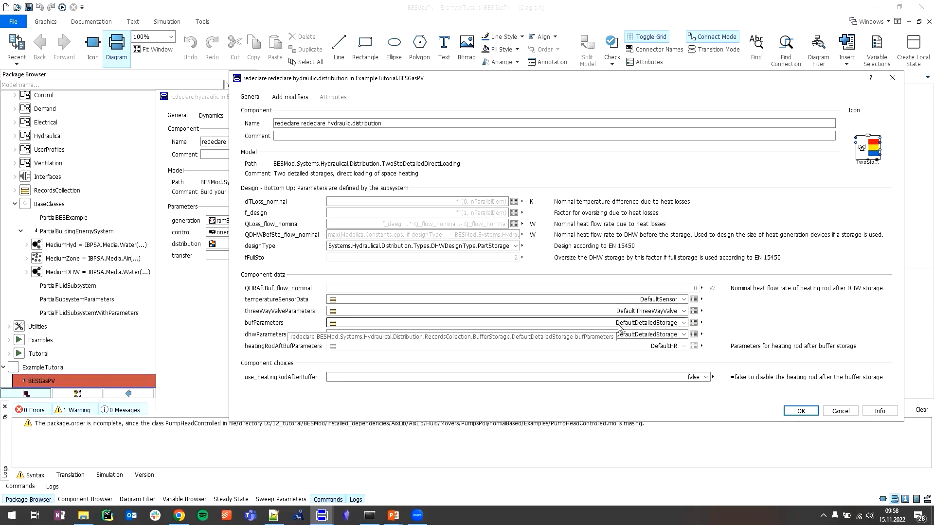
Step: Examine the geometry, loading, insulation and heating rod parameters of the distribution's buffer storage record
{"action": "left_click", "coordinate": [694, 322]}
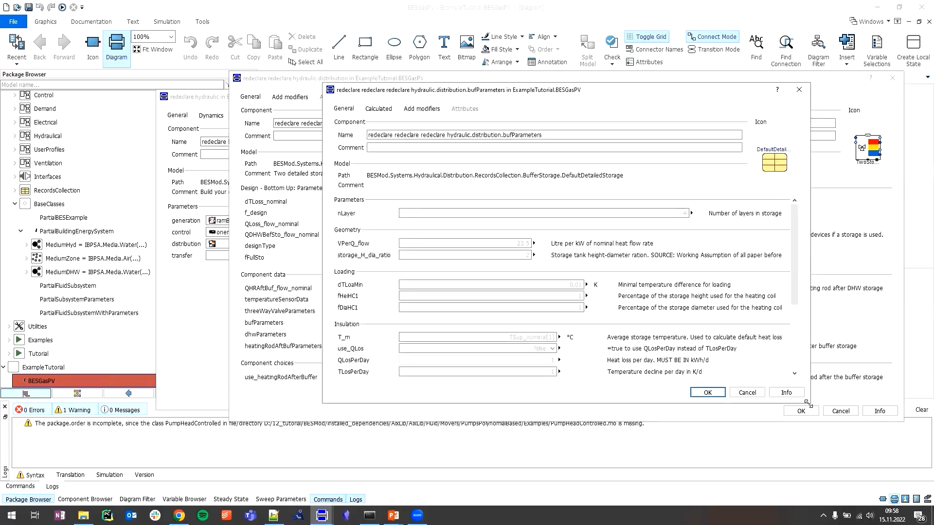
{"action": "left_click_drag", "start_coordinate": [807, 404], "coordinate": [839, 499]}
{"action": "scroll", "coordinate": [733, 408], "scroll_direction": "down", "scroll_amount": 1}
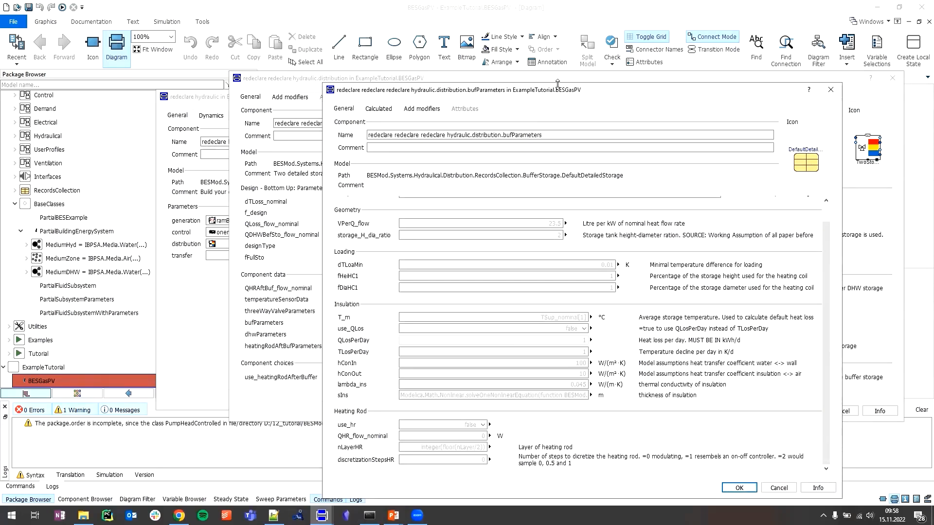
{"action": "left_click_drag", "start_coordinate": [572, 84], "coordinate": [524, 46]}
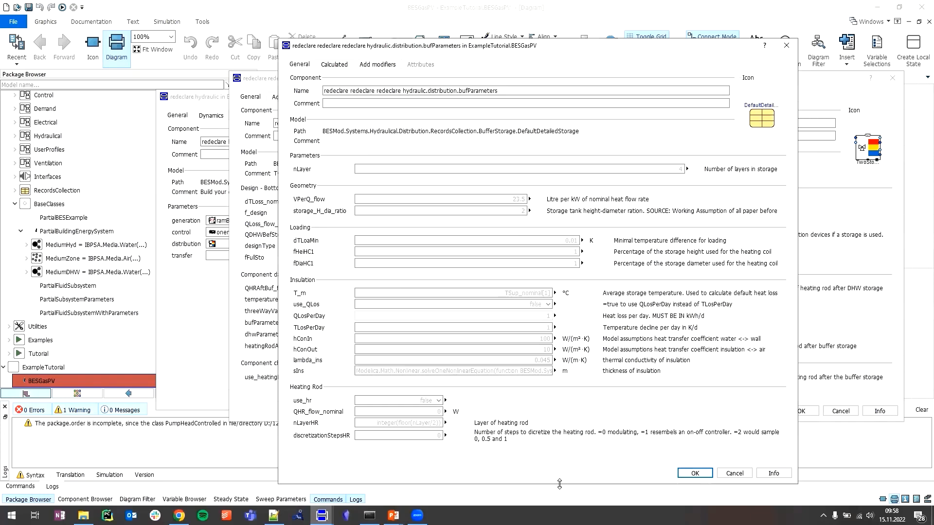
{"action": "left_click_drag", "start_coordinate": [559, 484], "coordinate": [564, 379]}
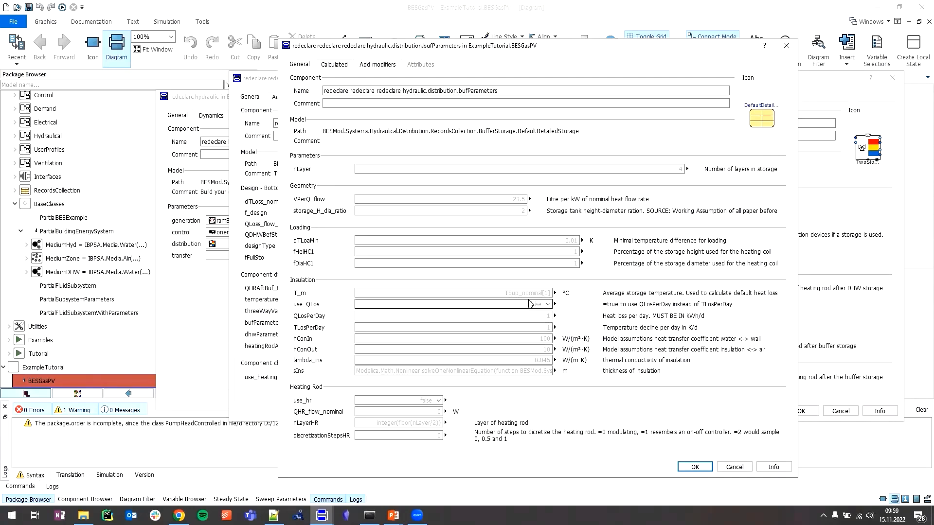
{"action": "left_click", "coordinate": [537, 373]}
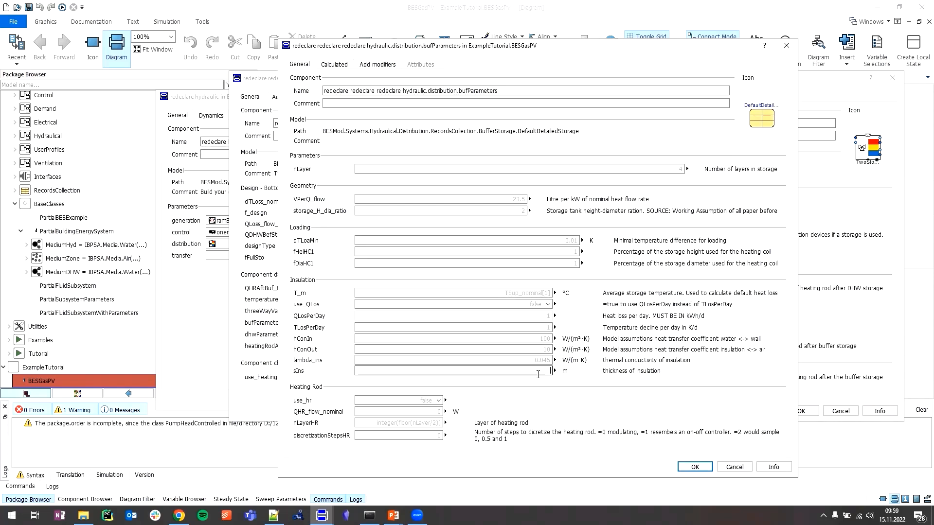
{"action": "left_click", "coordinate": [688, 468]}
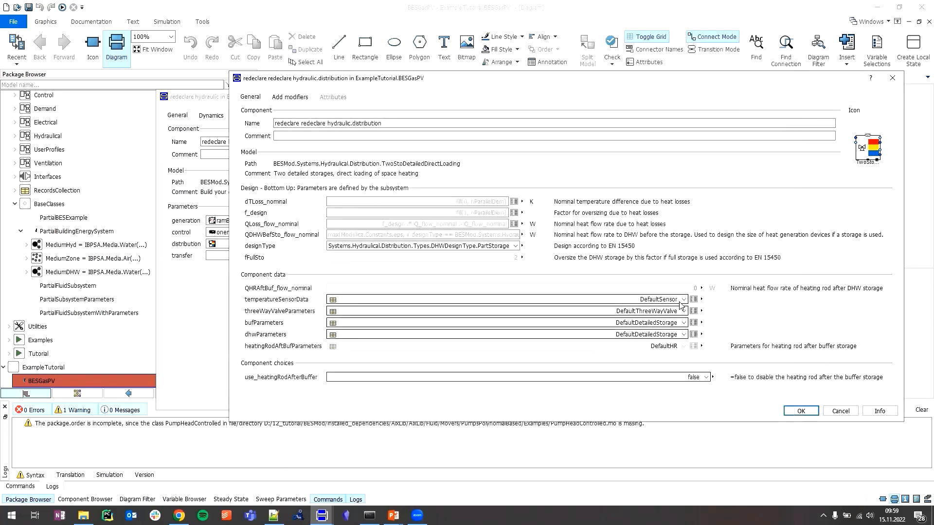
Step: Reselect DefaultDetailedStorage for bufParameters and DefaultSensor for temperatureSensorData, inspect the sensor record, and accept the distribution settings
{"action": "left_click", "coordinate": [683, 323]}
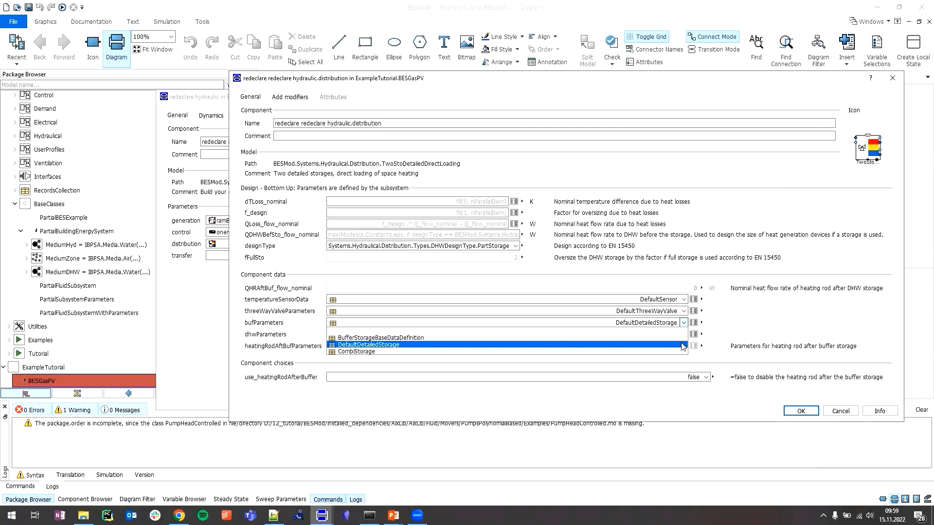
{"action": "left_click", "coordinate": [683, 346]}
{"action": "left_click", "coordinate": [684, 299]}
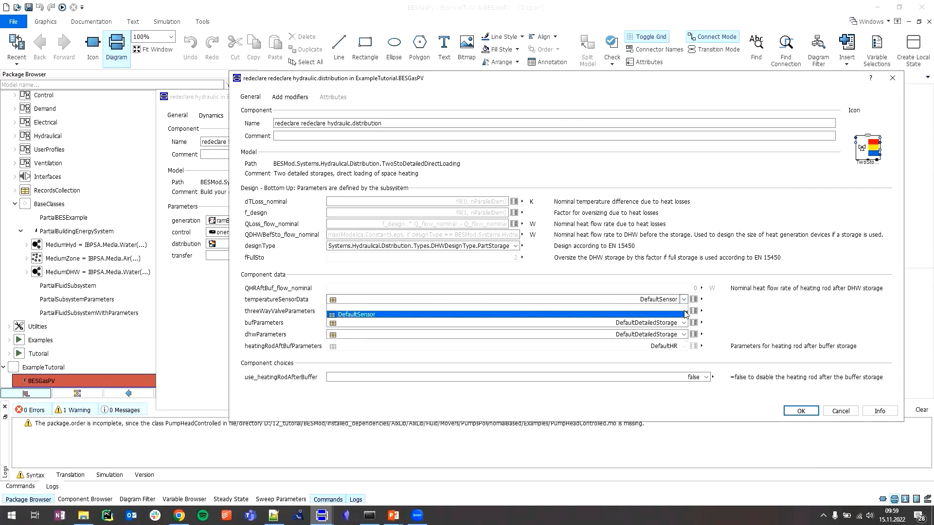
{"action": "left_click", "coordinate": [684, 314]}
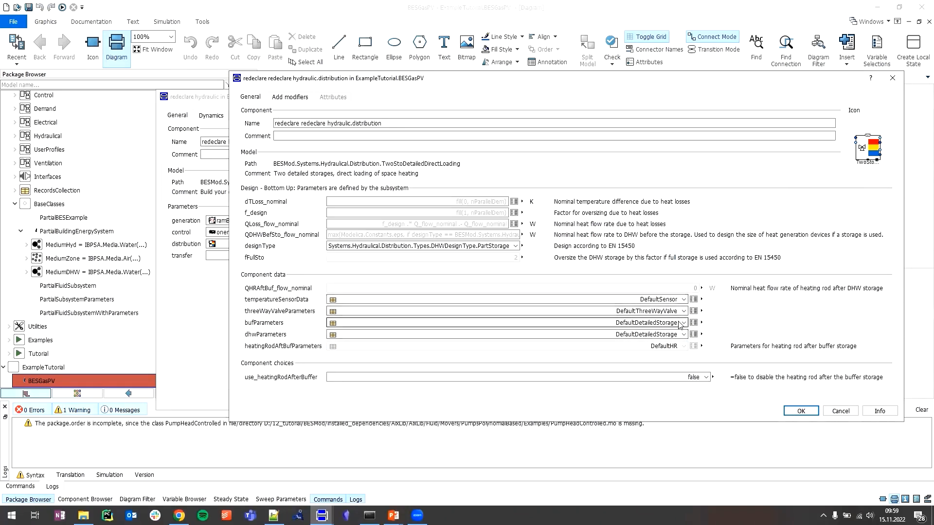
{"action": "left_click", "coordinate": [693, 299]}
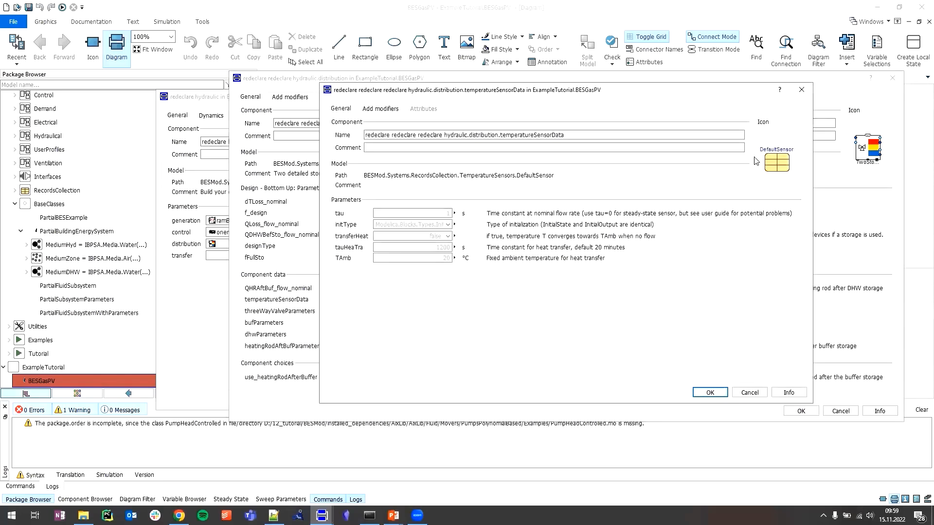
{"action": "left_click", "coordinate": [801, 89]}
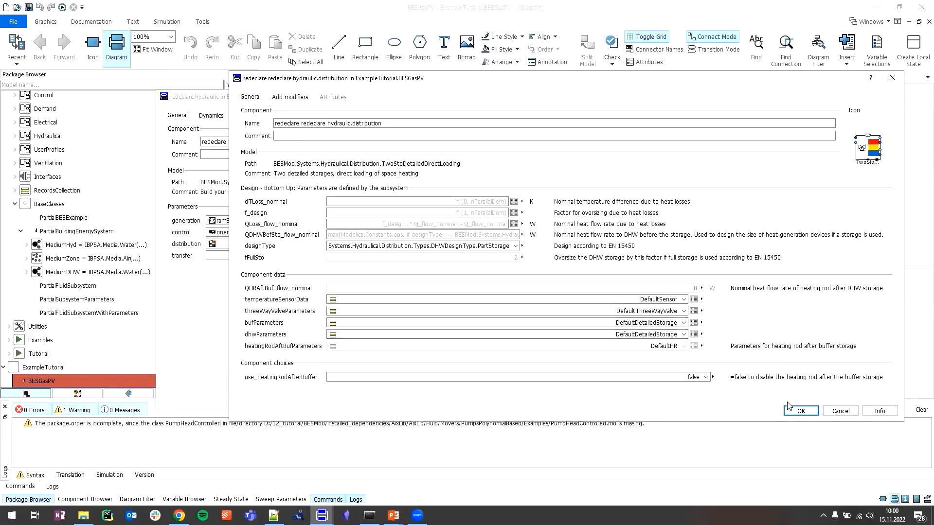
{"action": "left_click", "coordinate": [800, 411]}
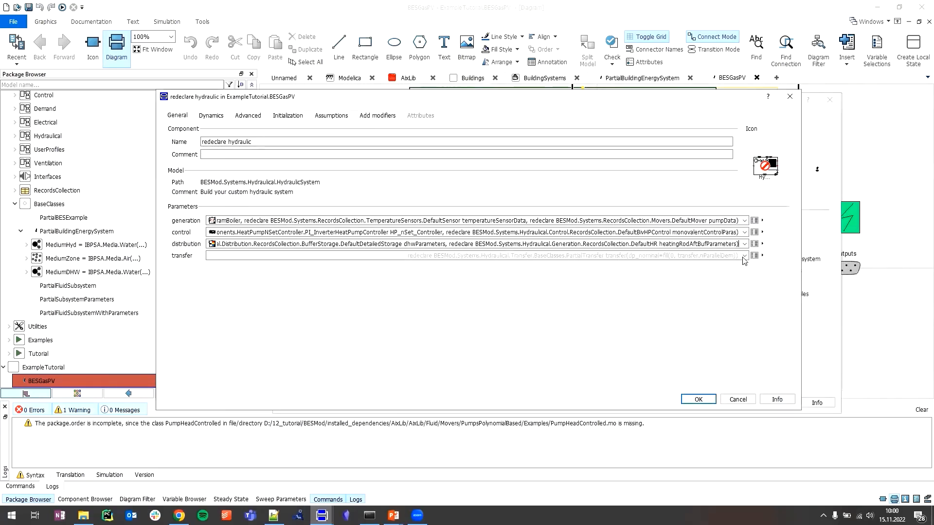
Step: Redeclare the hydraulic system's transfer as the Pressure Based transfer system and open its parameters
{"action": "left_click", "coordinate": [743, 258]}
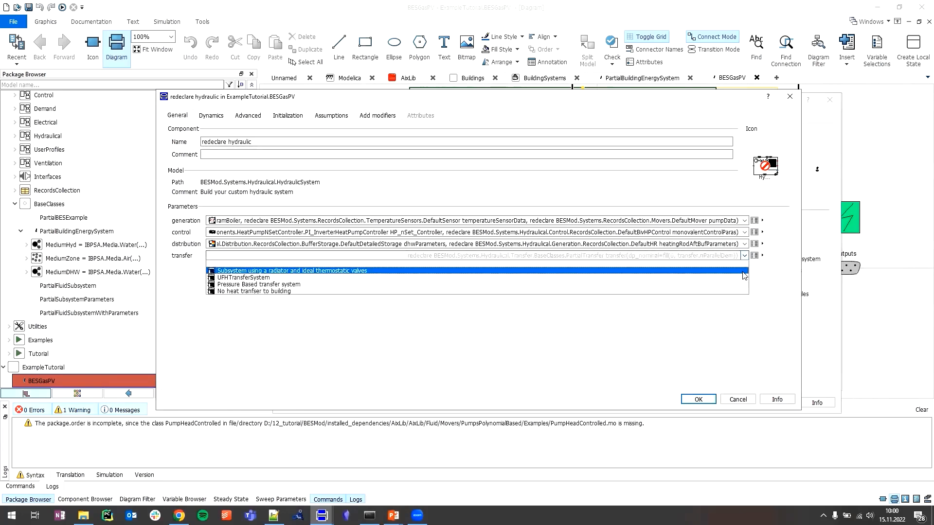
{"action": "left_click", "coordinate": [303, 285]}
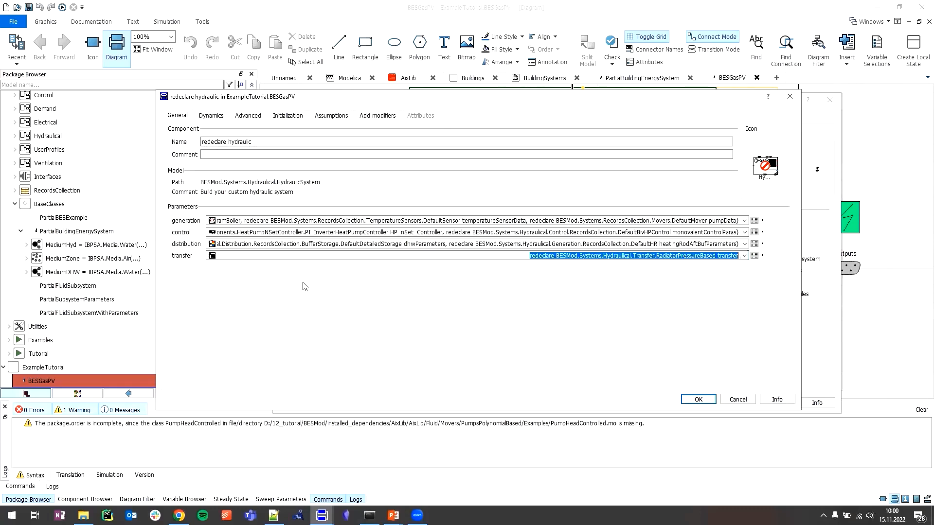
{"action": "left_click", "coordinate": [756, 256]}
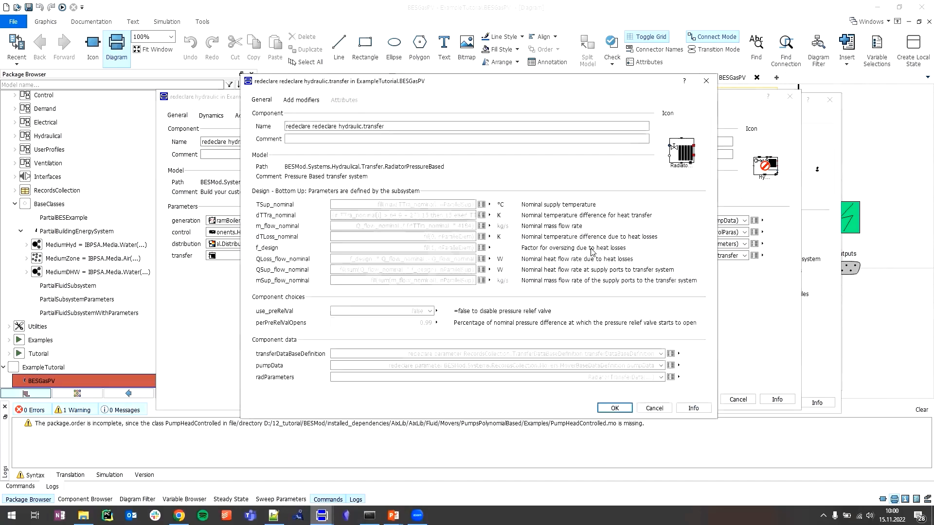
{"action": "left_click_drag", "start_coordinate": [720, 269], "coordinate": [909, 268]}
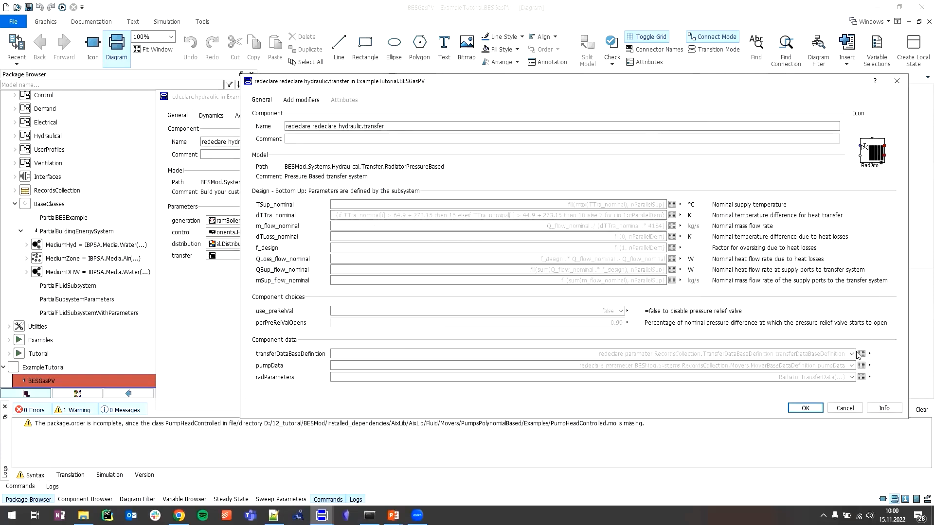
Step: Assign the Steel radiator and 100 Pa/m pressure loss record to transferDataBaseDefinition, DefaultMover to pumpData, and RadiatorTransferData to radParameters
{"action": "left_click", "coordinate": [851, 354]}
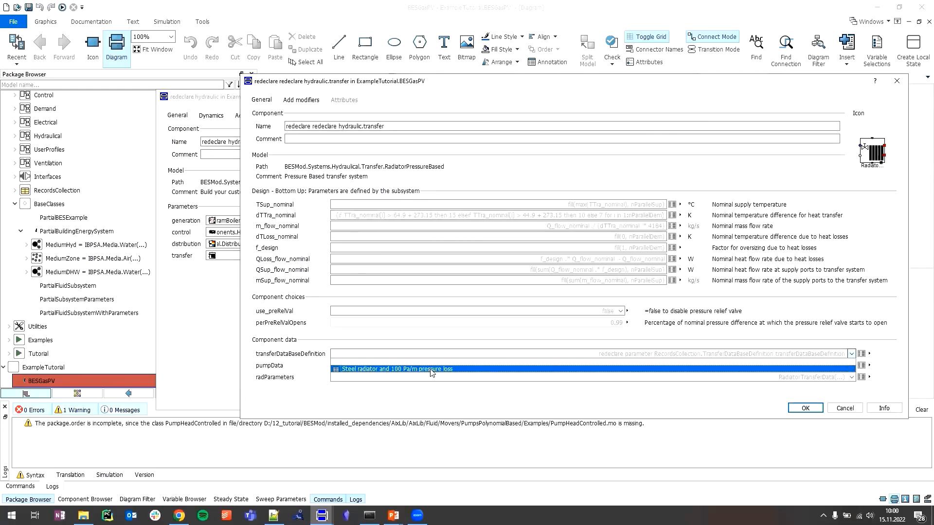
{"action": "left_click", "coordinate": [444, 369]}
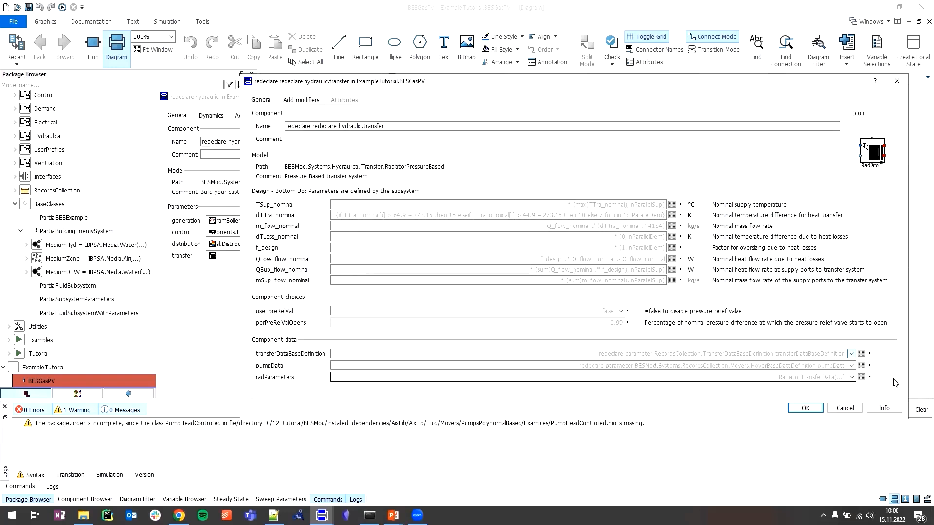
{"action": "left_click", "coordinate": [851, 369]}
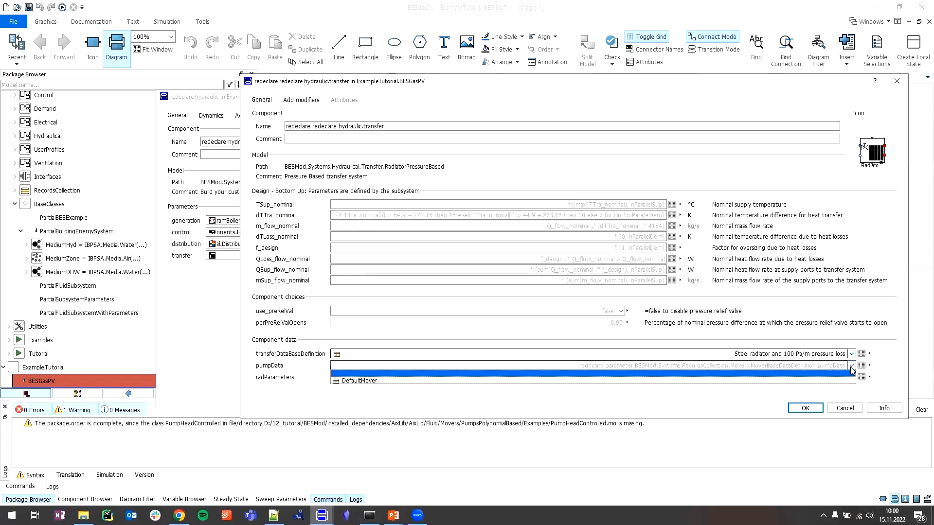
{"action": "left_click", "coordinate": [848, 380]}
{"action": "left_click", "coordinate": [851, 377]}
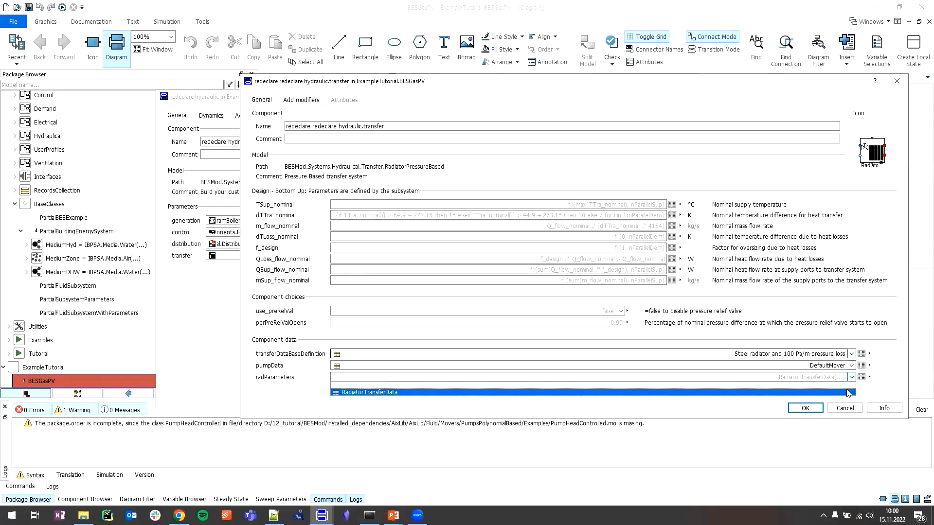
{"action": "left_click", "coordinate": [848, 392]}
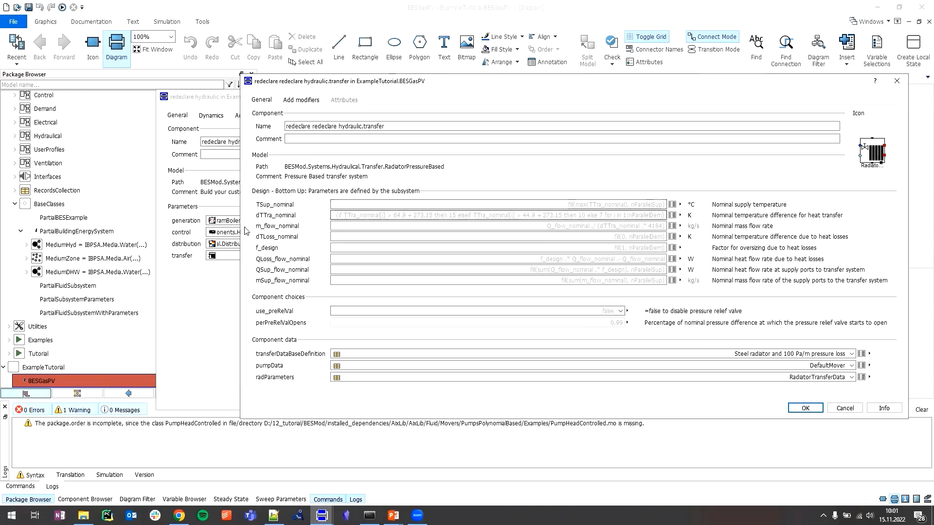
Step: Review the transfer system's nominal design parameters and accept both the transfer and the hydraulic system settings
{"action": "left_click_drag", "start_coordinate": [239, 225], "coordinate": [190, 224]}
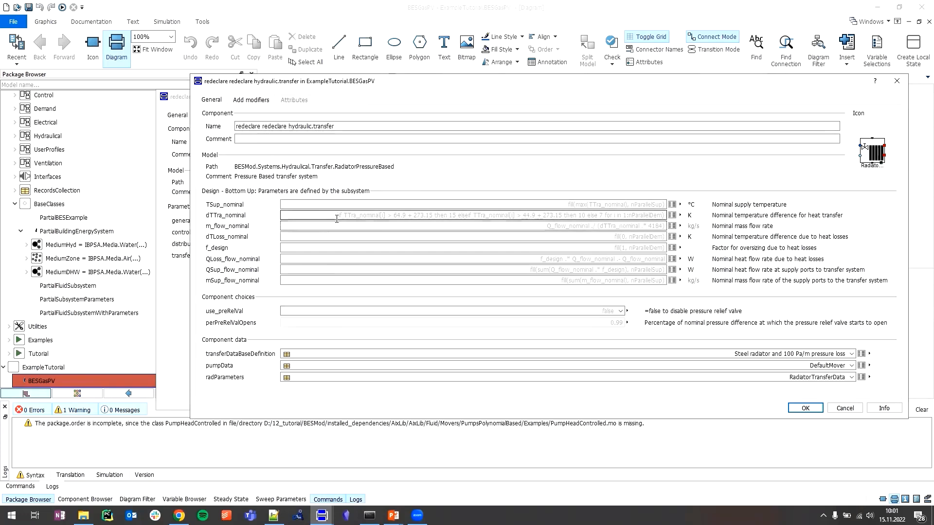
{"action": "left_click", "coordinate": [281, 225]}
{"action": "left_click", "coordinate": [286, 249]}
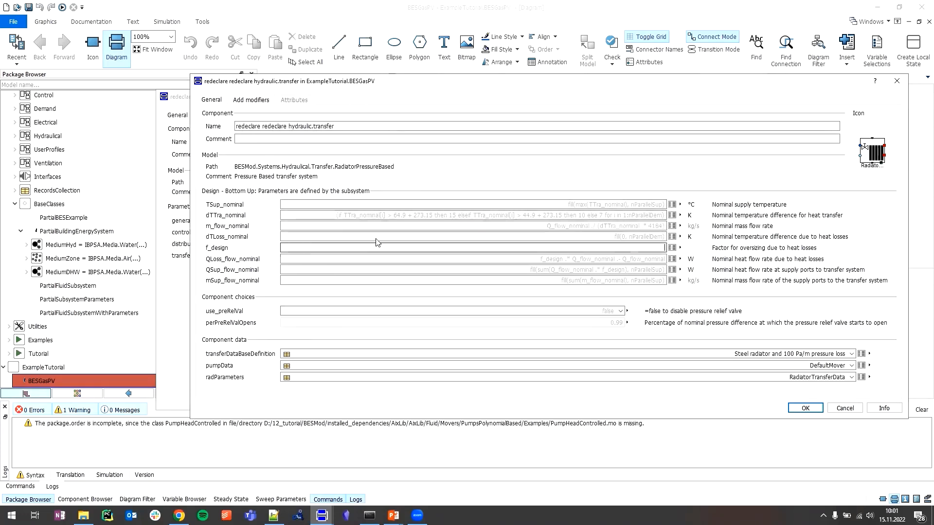
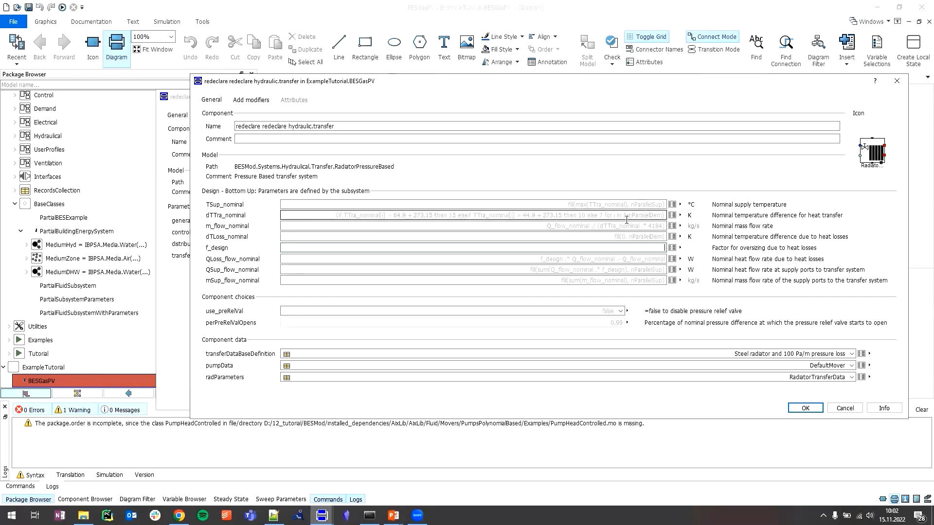
{"action": "left_click", "coordinate": [646, 280]}
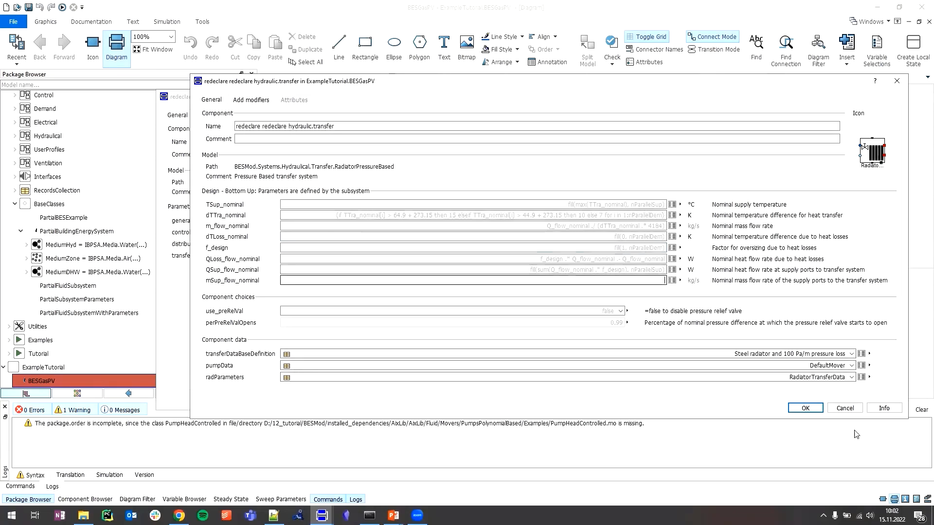
{"action": "left_click", "coordinate": [806, 408]}
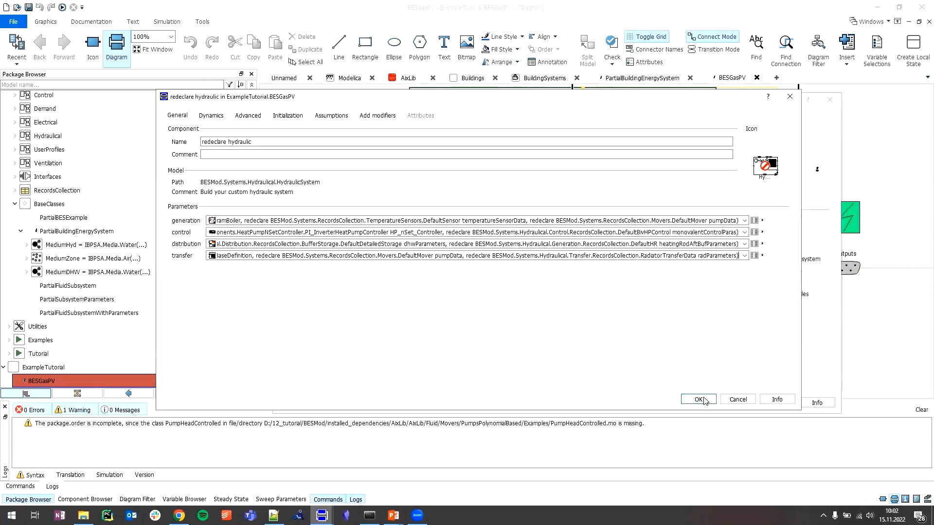
{"action": "left_click", "coordinate": [700, 400]}
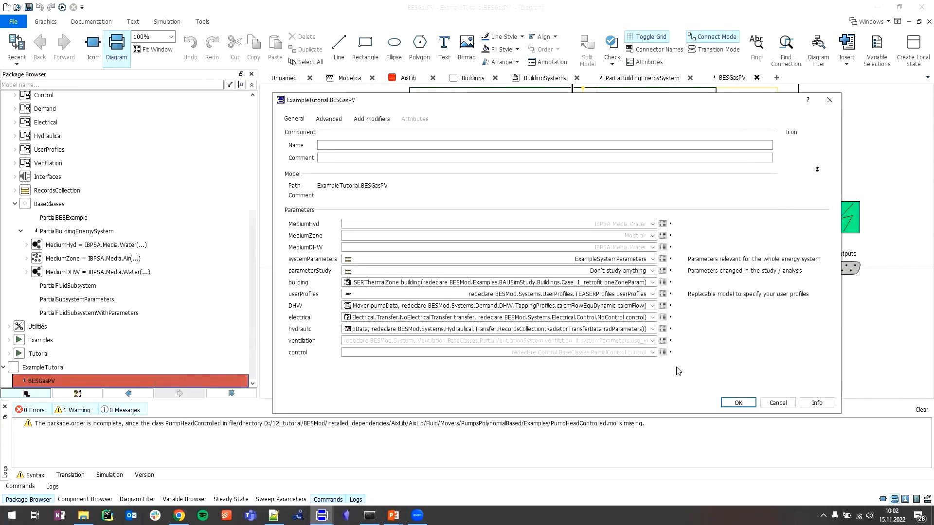
Step: Redeclare BESGasPV's ventilation as NoVentilation and its control as No HEMS control, and apply the model parameters
{"action": "left_click", "coordinate": [653, 340]}
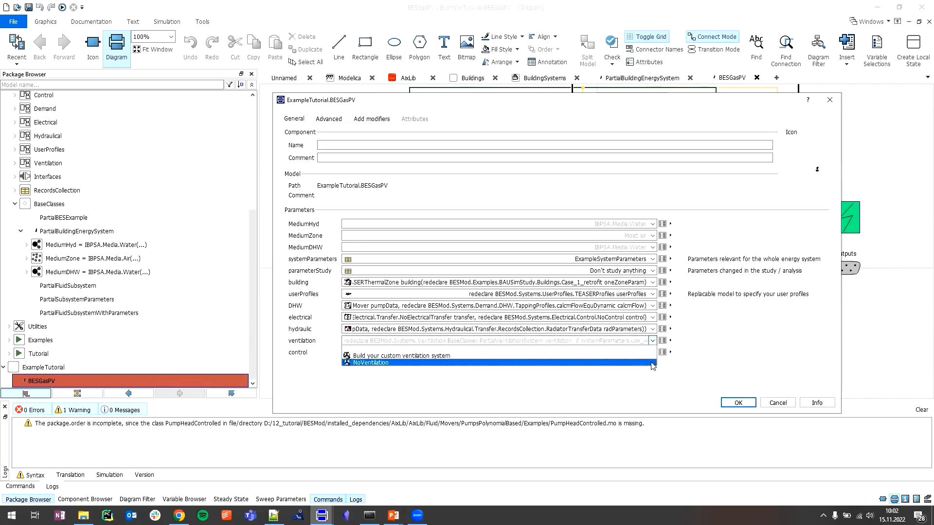
{"action": "left_click", "coordinate": [652, 363]}
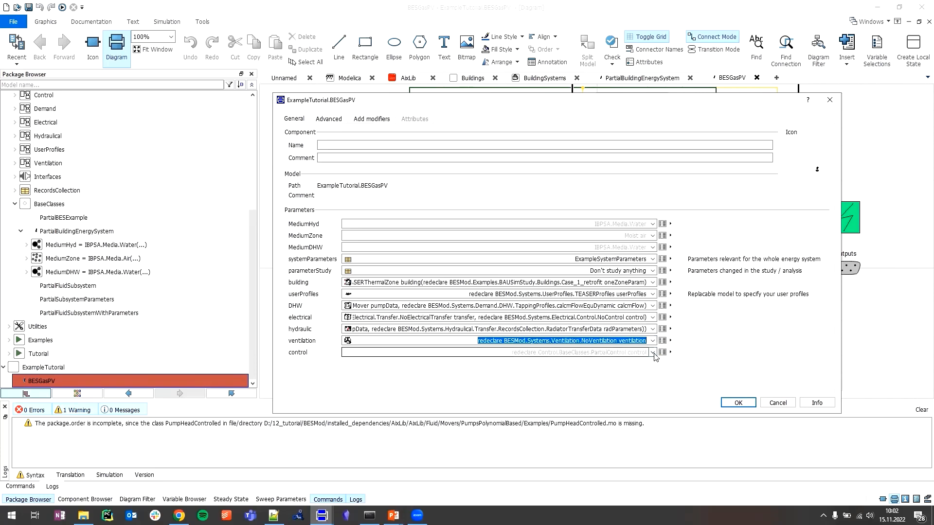
{"action": "left_click", "coordinate": [653, 352]}
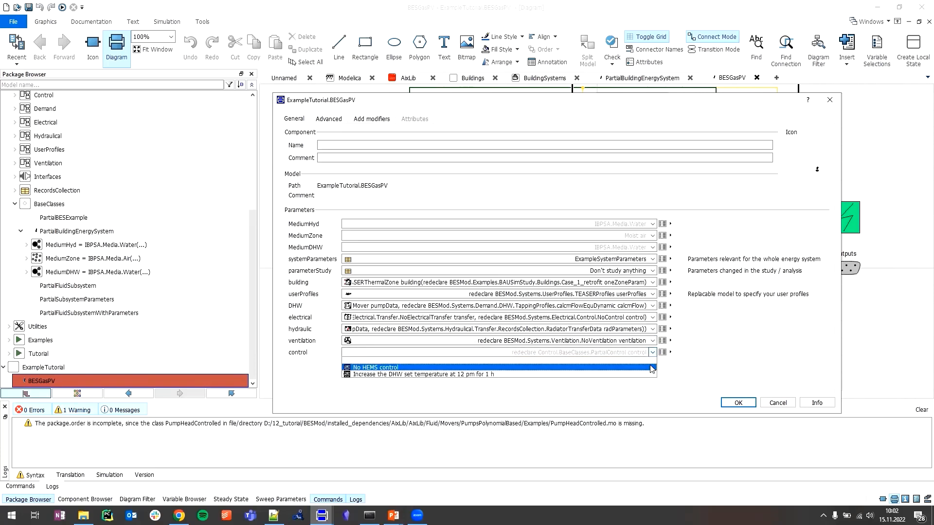
{"action": "left_click", "coordinate": [652, 368]}
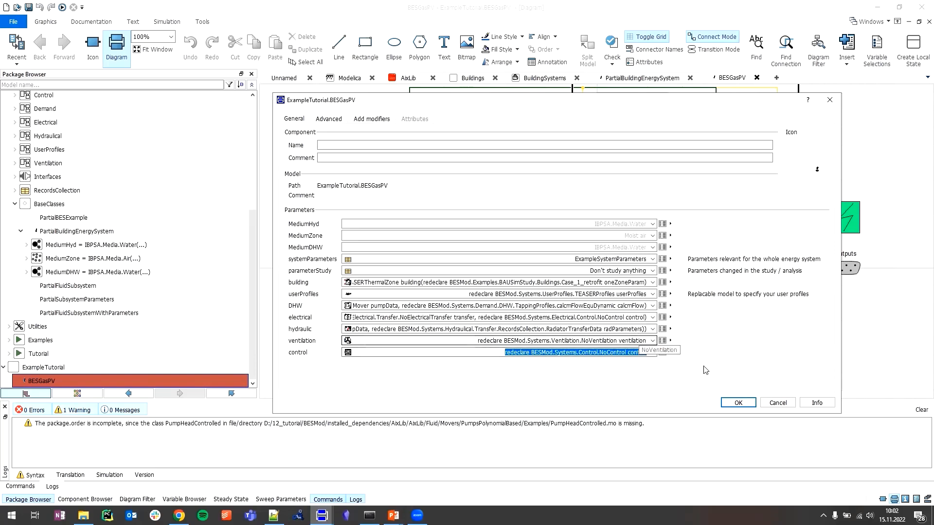
{"action": "left_click", "coordinate": [738, 403]}
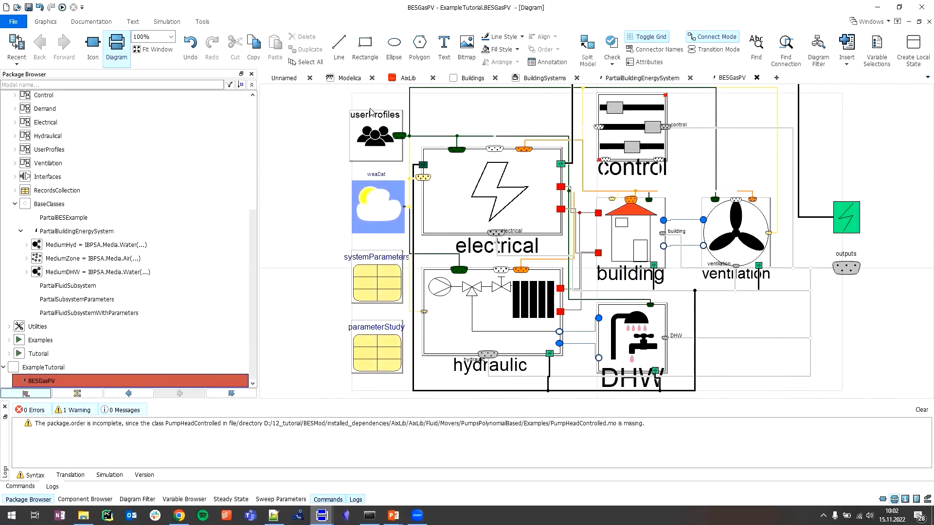
Step: Save the ExampleTutorial package as a Modelica directory in D:\12_tutorial\BESMod\working_dir
{"action": "left_click", "coordinate": [299, 265]}
{"action": "key", "text": "ctrl+s"}
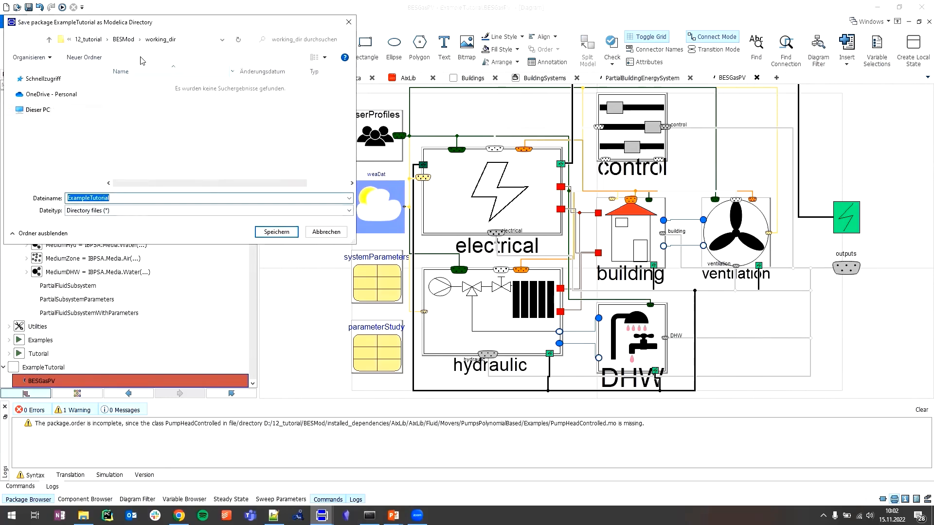
{"action": "left_click", "coordinate": [195, 40]}
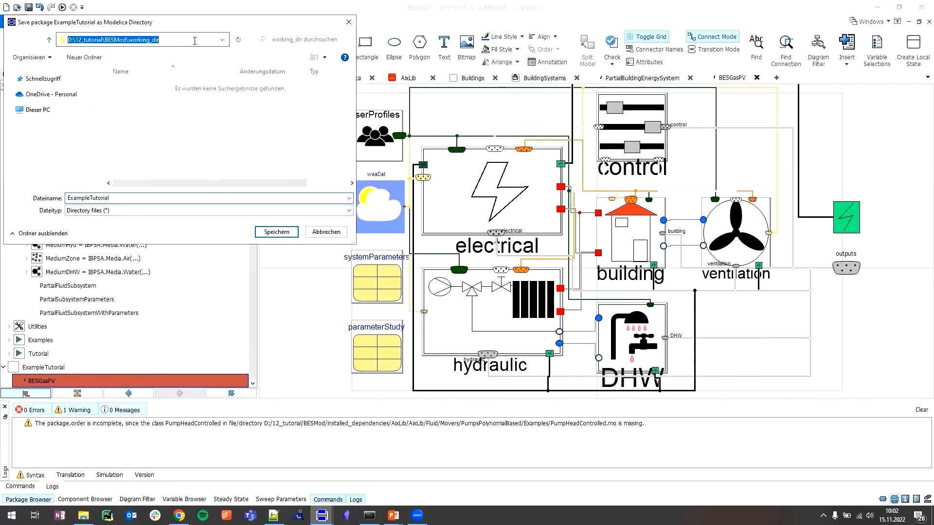
{"action": "left_click", "coordinate": [202, 104]}
{"action": "left_click", "coordinate": [276, 232]}
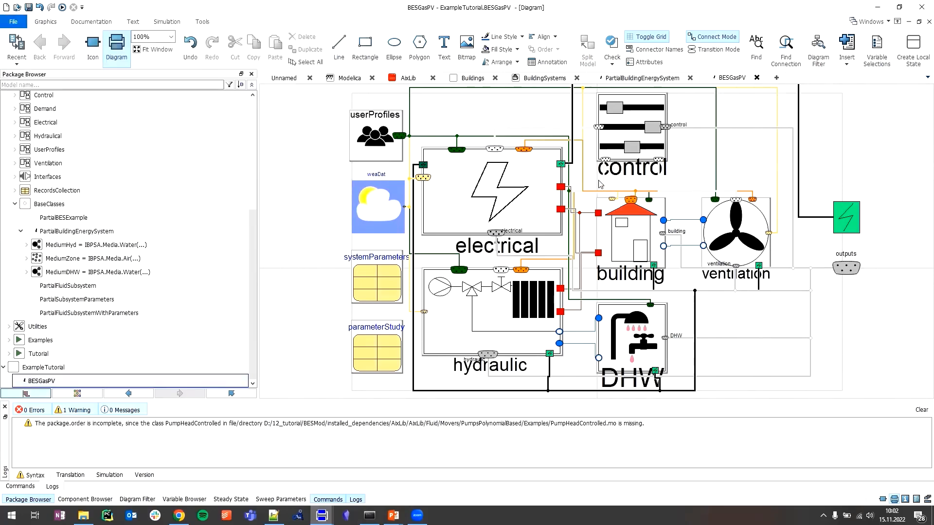
Step: Check the BESGasPV model and enlarge the log area to review the check messages
{"action": "left_click", "coordinate": [612, 44]}
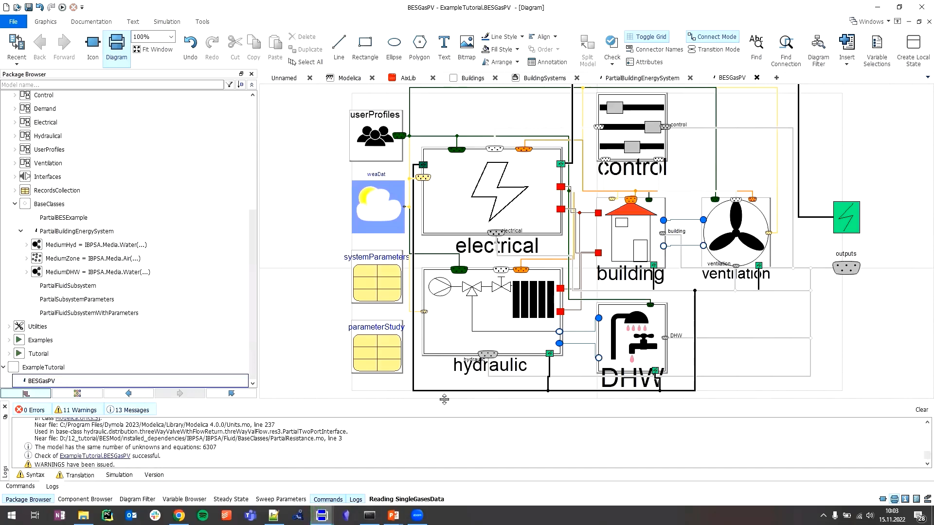
{"action": "left_click_drag", "start_coordinate": [444, 399], "coordinate": [440, 312]}
{"action": "scroll", "coordinate": [348, 410], "scroll_direction": "down", "scroll_amount": 3}
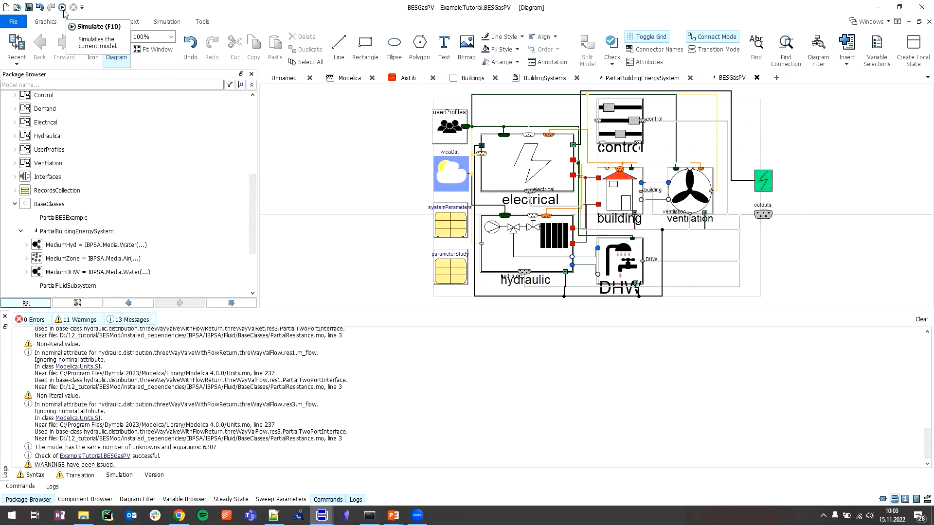
Step: Set the simulation stop time to 30 days, with the time unit switched back to seconds
{"action": "left_click", "coordinate": [167, 21]}
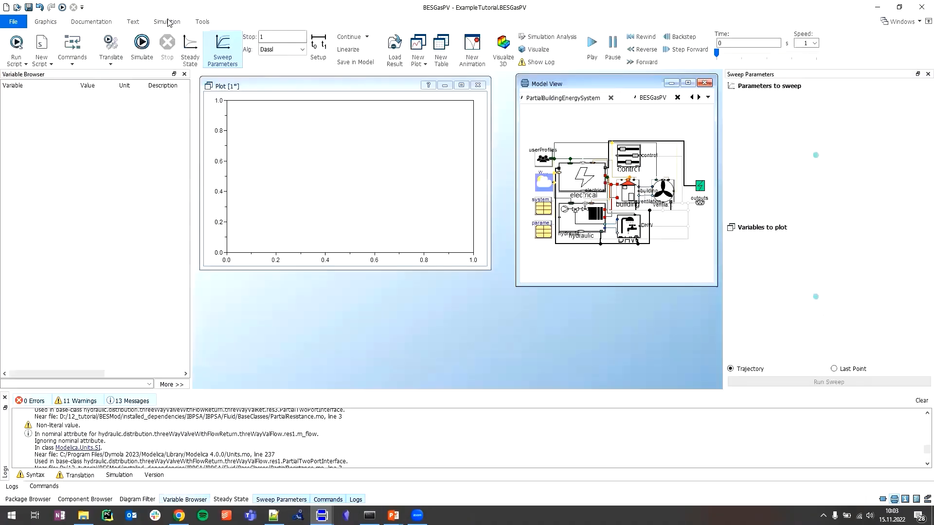
{"action": "left_click", "coordinate": [318, 47]}
{"action": "left_click", "coordinate": [463, 231]}
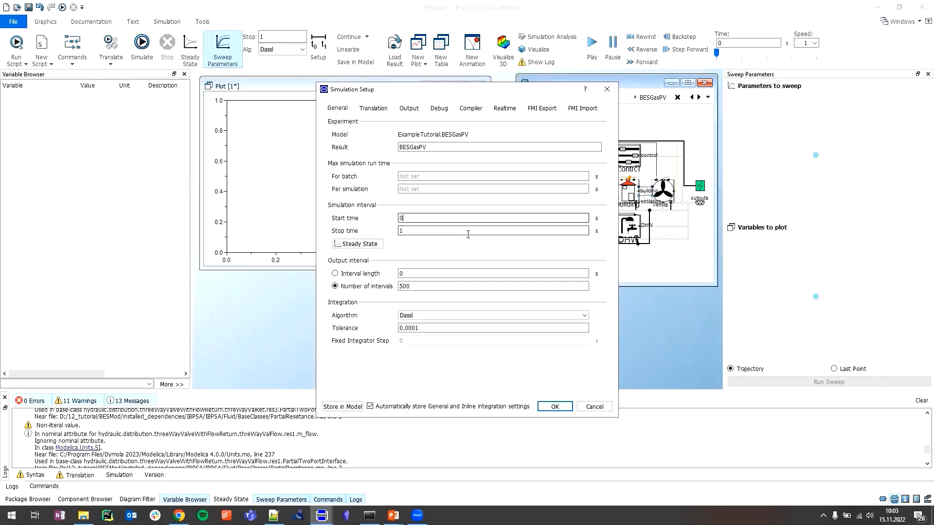
{"action": "left_click", "coordinate": [597, 232]}
{"action": "left_click", "coordinate": [611, 276]}
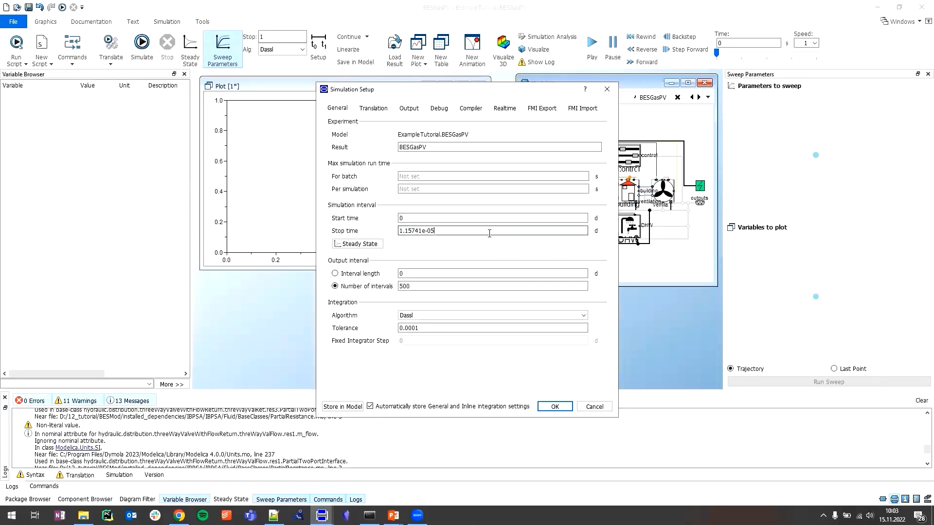
{"action": "triple_click", "coordinate": [489, 233]}
{"action": "type", "text": "30"}
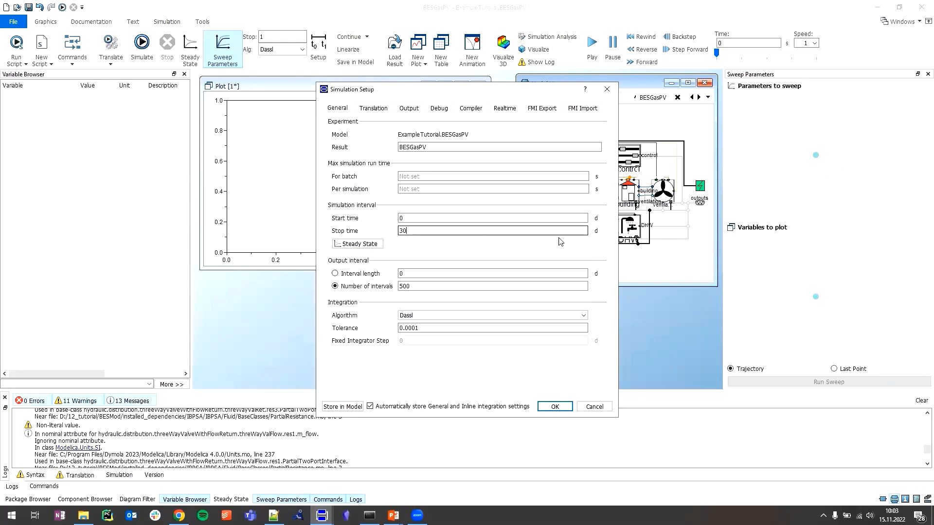
{"action": "left_click", "coordinate": [599, 232]}
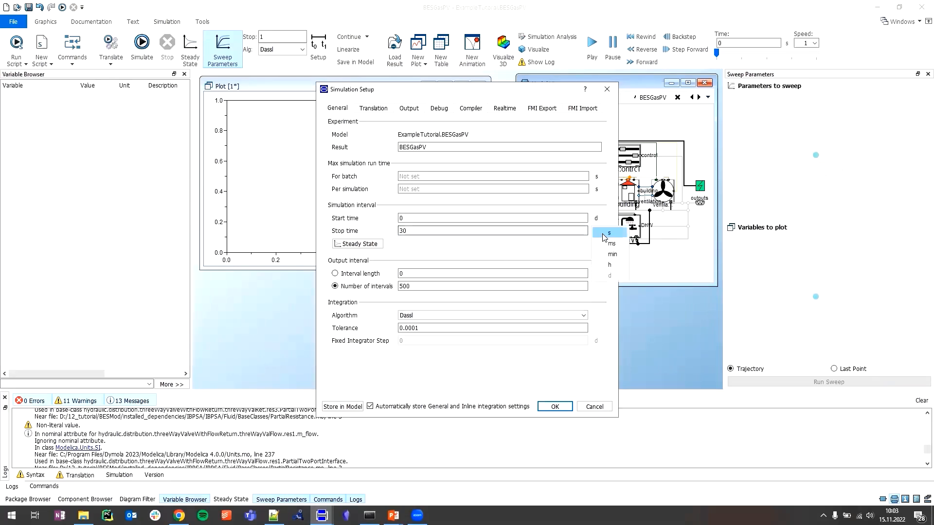
{"action": "left_click", "coordinate": [610, 233]}
Step: Set the output interval length to 600 s, accept the simulation setup and simulate BESGasPV
{"action": "left_click", "coordinate": [425, 274]}
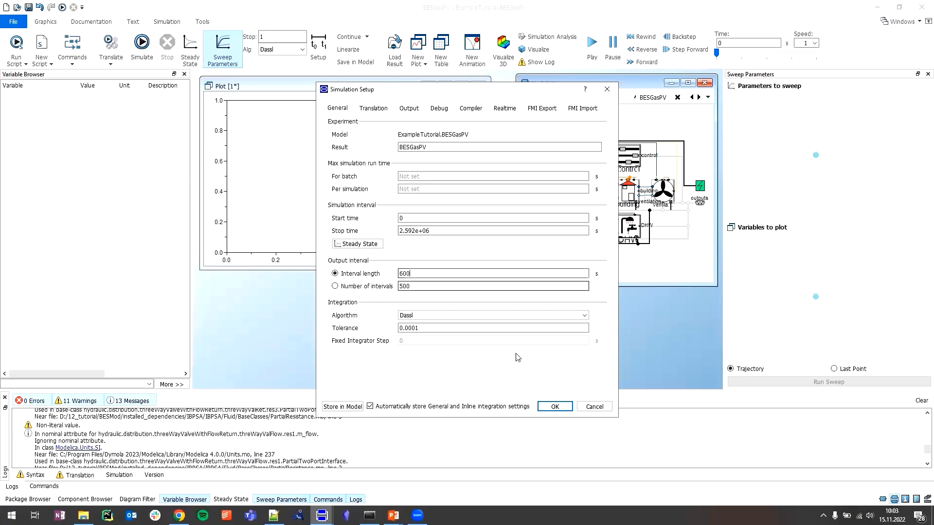
{"action": "left_click", "coordinate": [553, 407]}
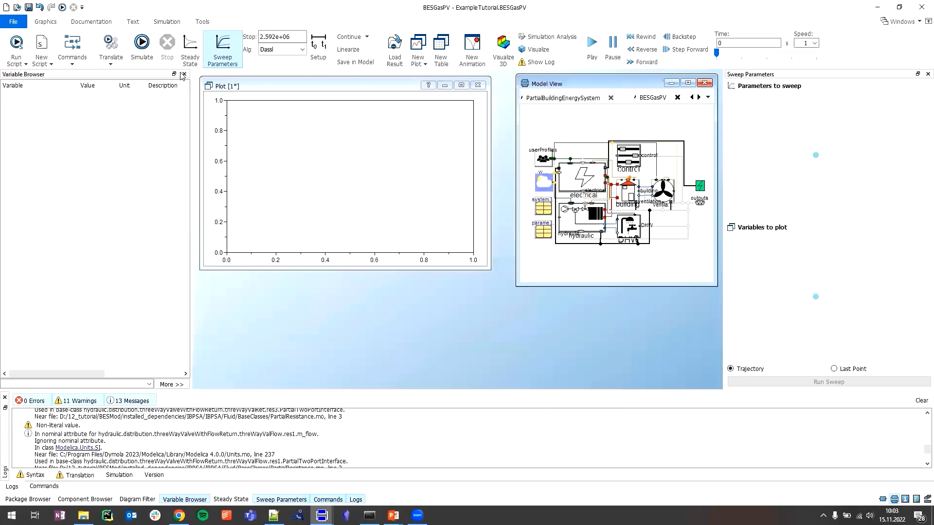
{"action": "left_click", "coordinate": [146, 49]}
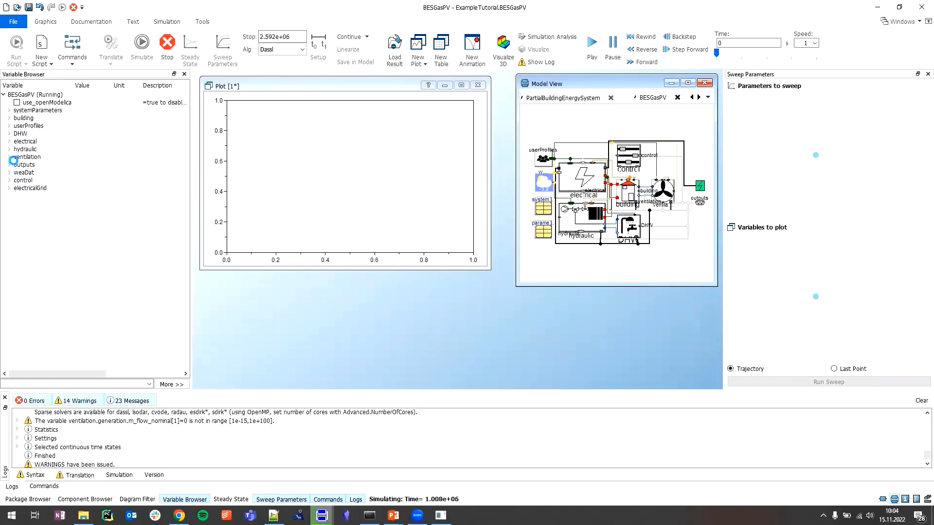
Step: Browse the electrical and outputs variable groups of the running simulation and look at the outputs component in the model diagram
{"action": "left_click", "coordinate": [9, 141]}
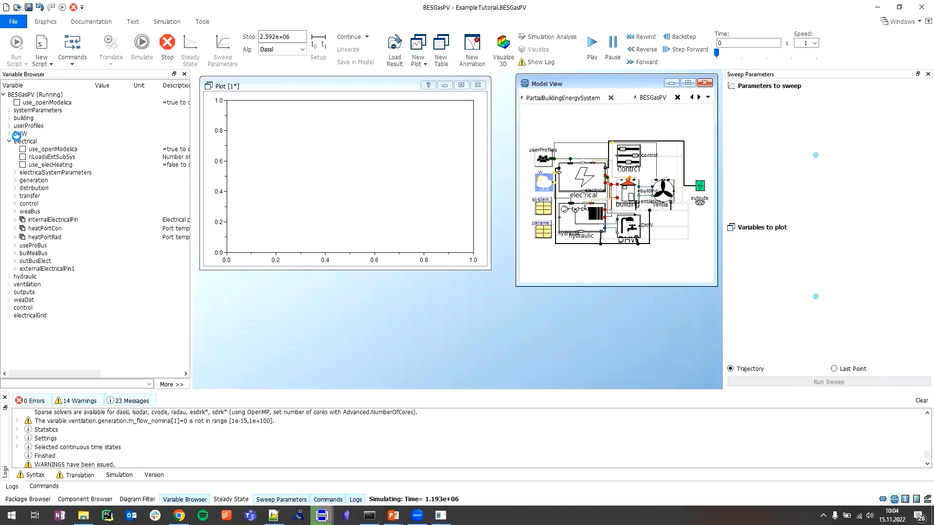
{"action": "left_click", "coordinate": [9, 140]}
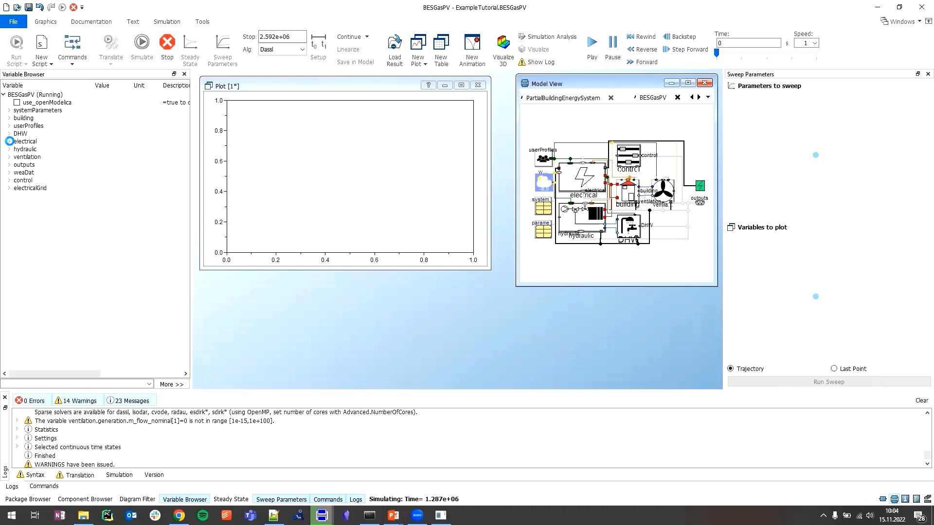
{"action": "left_click", "coordinate": [8, 164]}
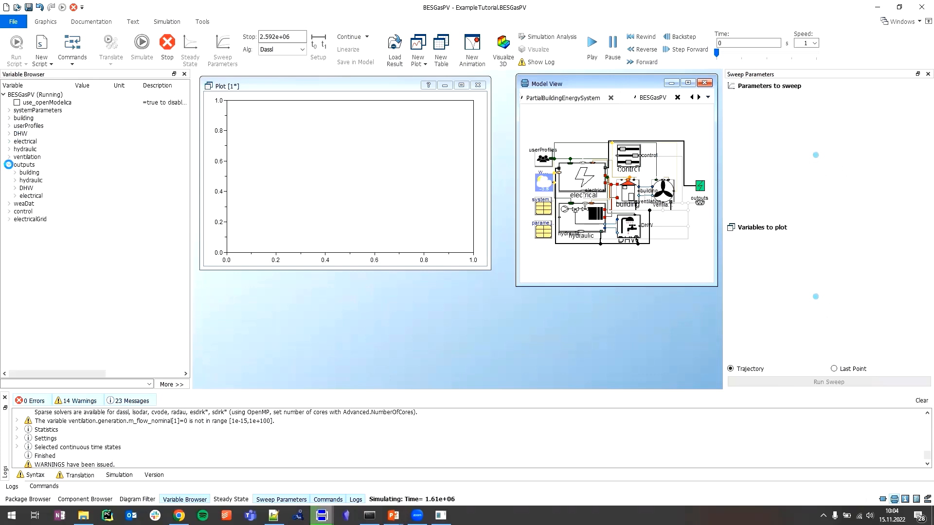
{"action": "left_click", "coordinate": [49, 22]}
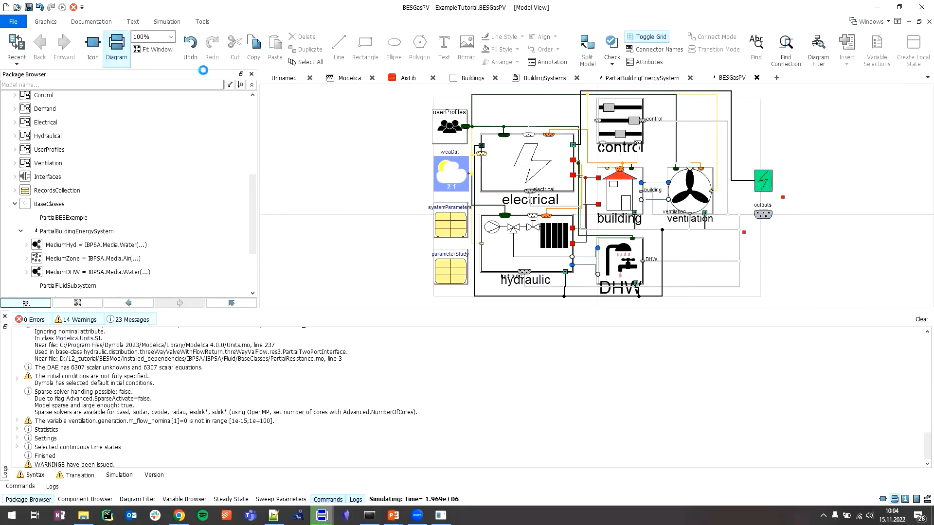
{"action": "left_click", "coordinate": [178, 23]}
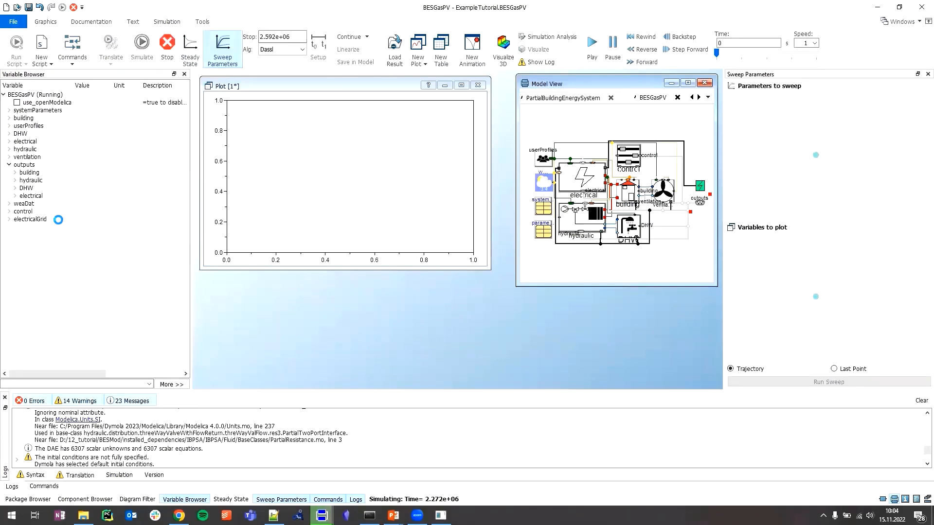
Step: Plot the building's indoor air temperature outputs.building.TZone[1] and maximize the plot window
{"action": "left_click", "coordinate": [15, 172]}
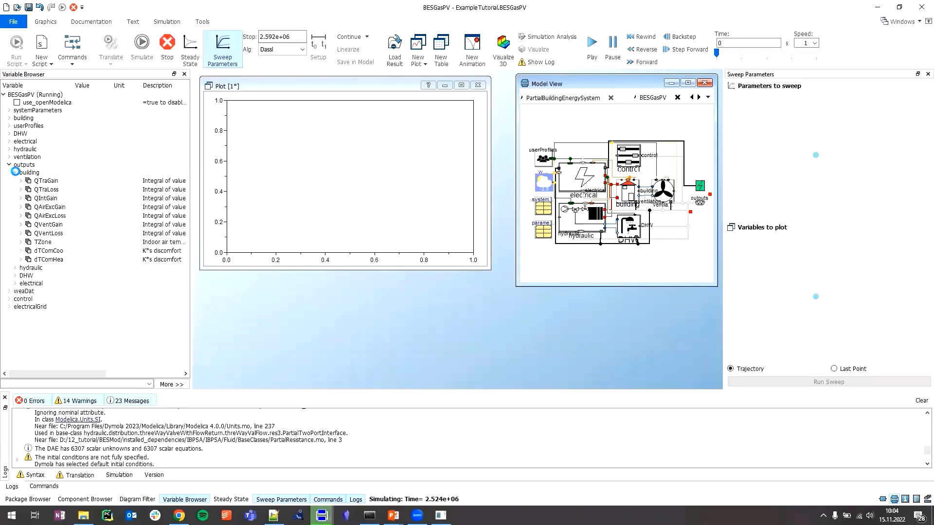
{"action": "left_click", "coordinate": [21, 241]}
{"action": "left_click", "coordinate": [35, 250]}
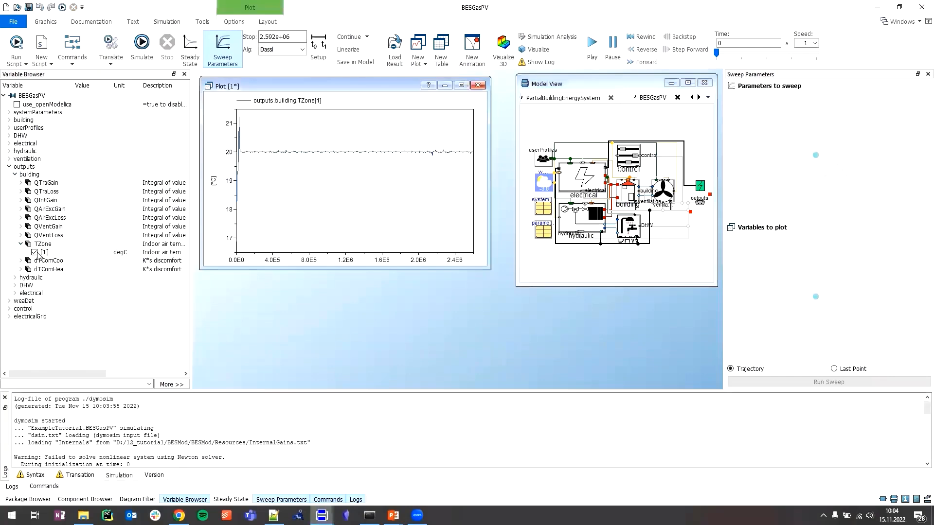
{"action": "left_click", "coordinate": [458, 86]}
{"action": "left_click", "coordinate": [460, 86]}
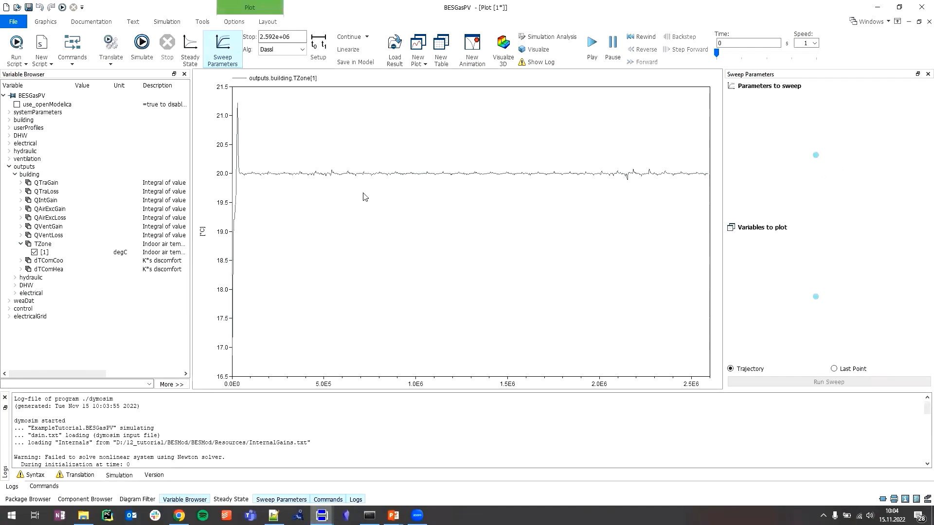
Step: Examine the TZone[1] curve's initial transient and its fluctuations around 20 °C, restoring the full range after each close-up
{"action": "left_click_drag", "start_coordinate": [301, 235], "coordinate": [225, 242]}
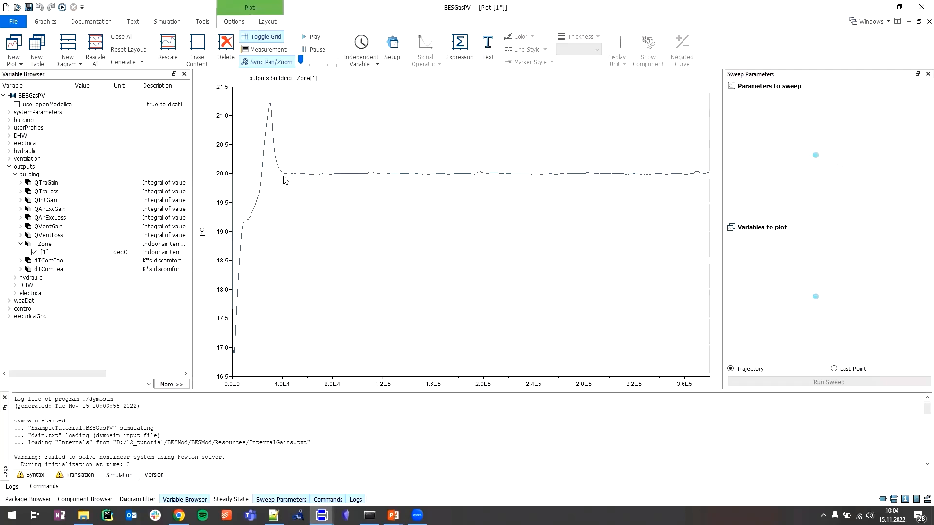
{"action": "right_click", "coordinate": [388, 251]}
{"action": "left_click", "coordinate": [419, 311]}
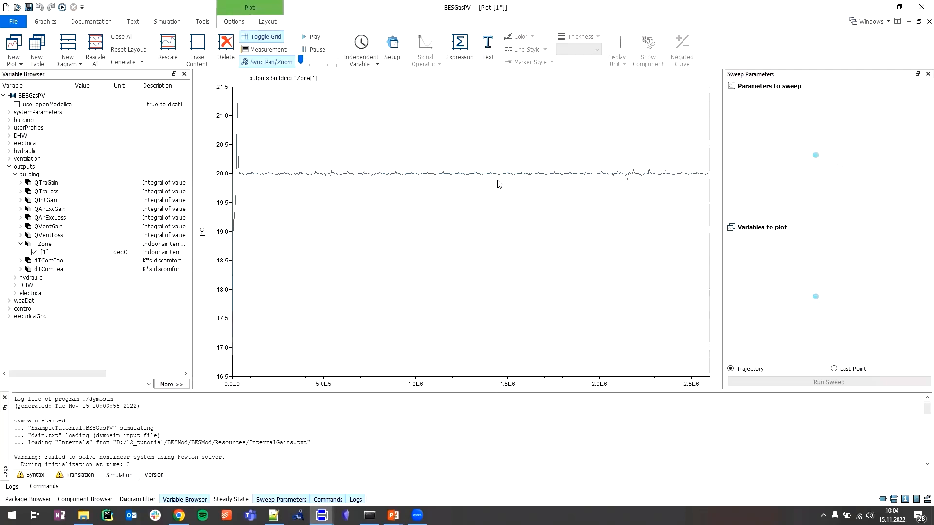
{"action": "left_click_drag", "start_coordinate": [494, 187], "coordinate": [494, 162]}
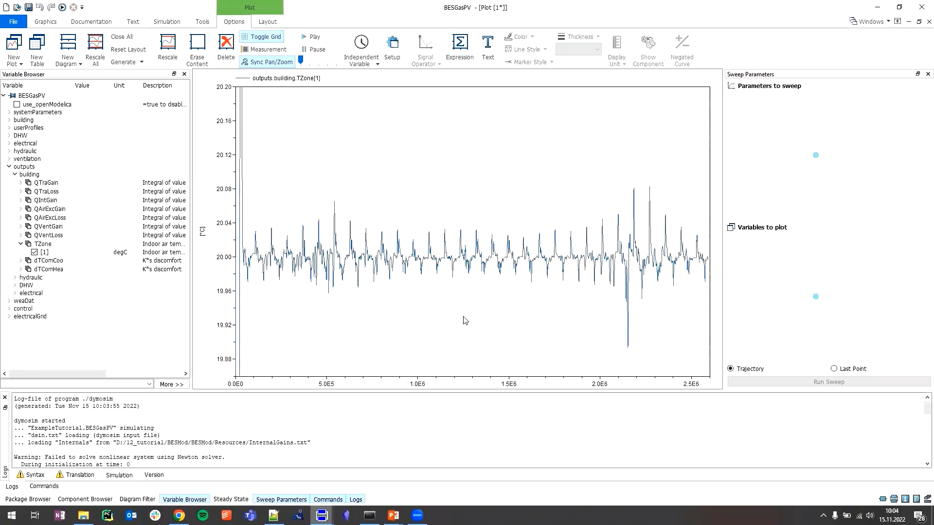
{"action": "right_click", "coordinate": [402, 318]}
{"action": "left_click", "coordinate": [431, 378]}
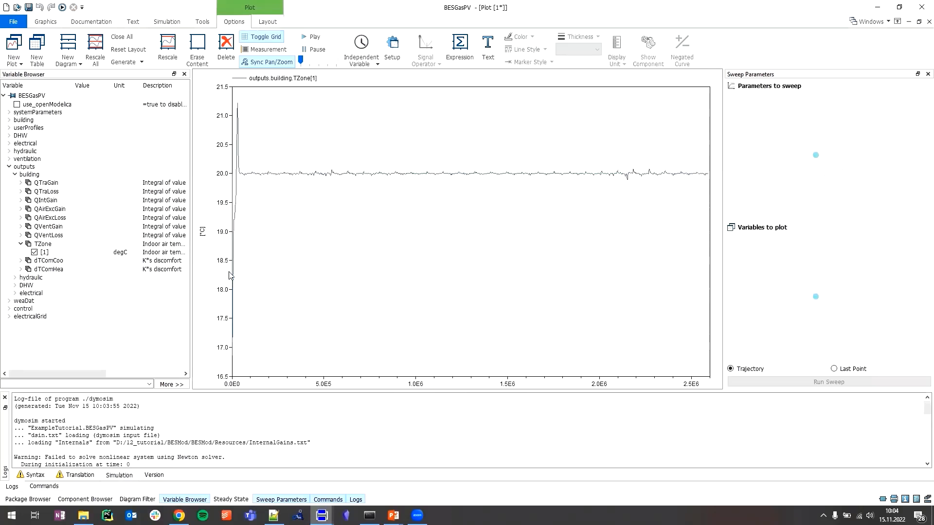
Step: Replace the TZone[1] curve with the building's cooling discomfort output dTComCoo[1]
{"action": "left_click", "coordinate": [34, 252]}
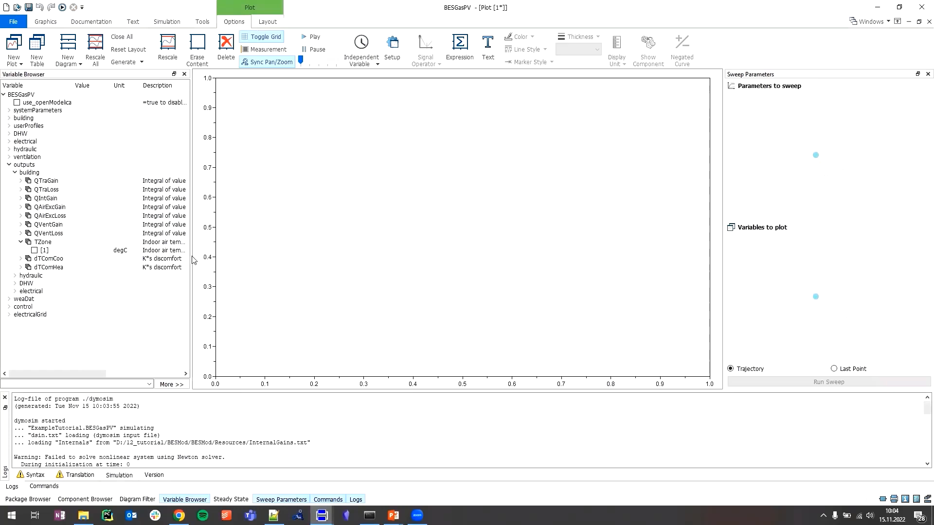
{"action": "left_click", "coordinate": [21, 259]}
{"action": "left_click", "coordinate": [35, 268]}
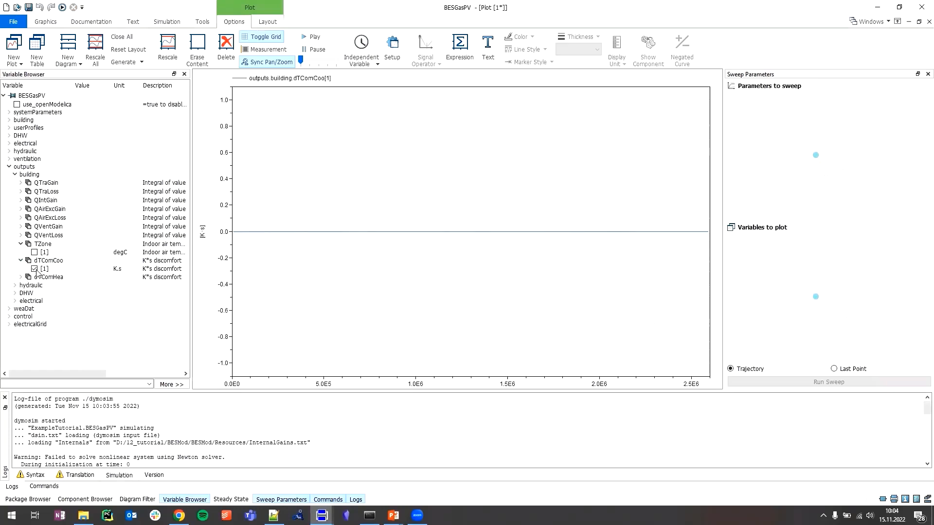
Step: Replace the dTComCoo[1] curve with dTComHea[1] and examine the first 19,000 s or so of the heating discomfort
{"action": "left_click", "coordinate": [34, 269]}
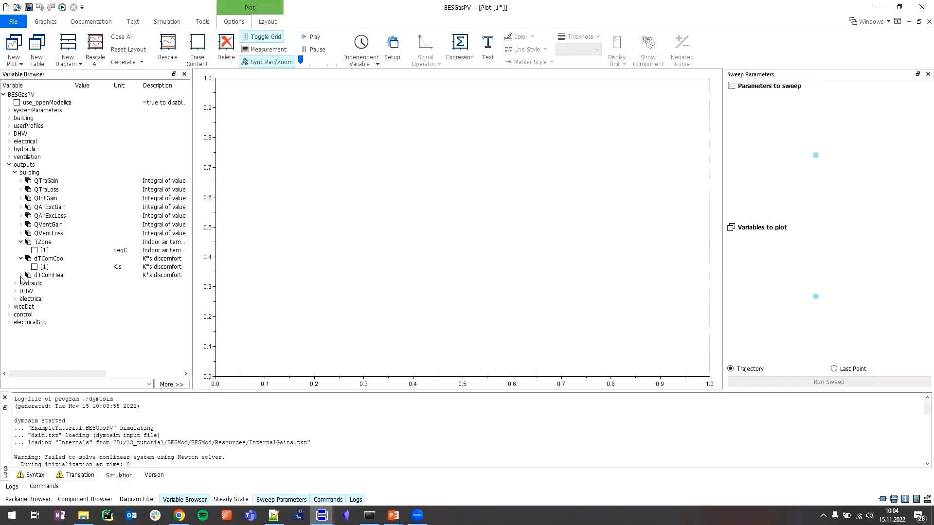
{"action": "left_click", "coordinate": [20, 274]}
{"action": "left_click", "coordinate": [34, 283]}
{"action": "left_click", "coordinate": [34, 283]}
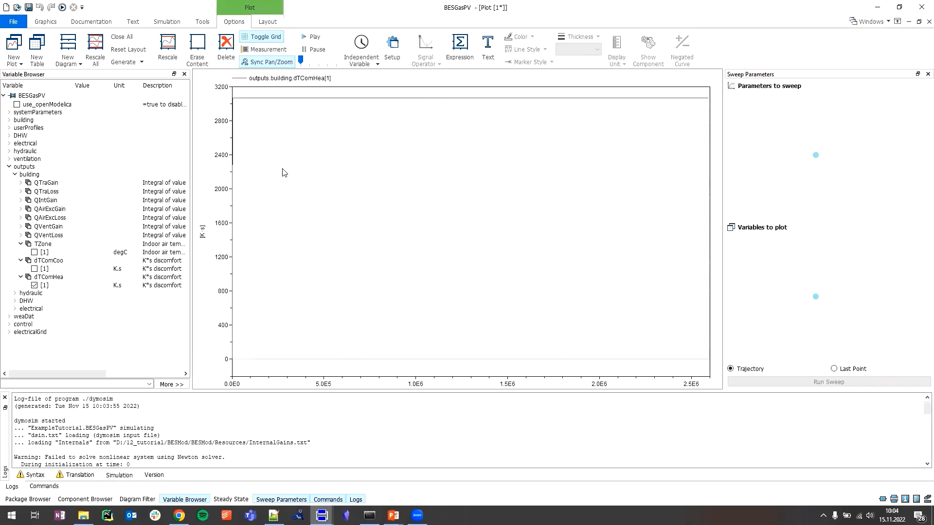
{"action": "left_click_drag", "start_coordinate": [268, 166], "coordinate": [222, 166]}
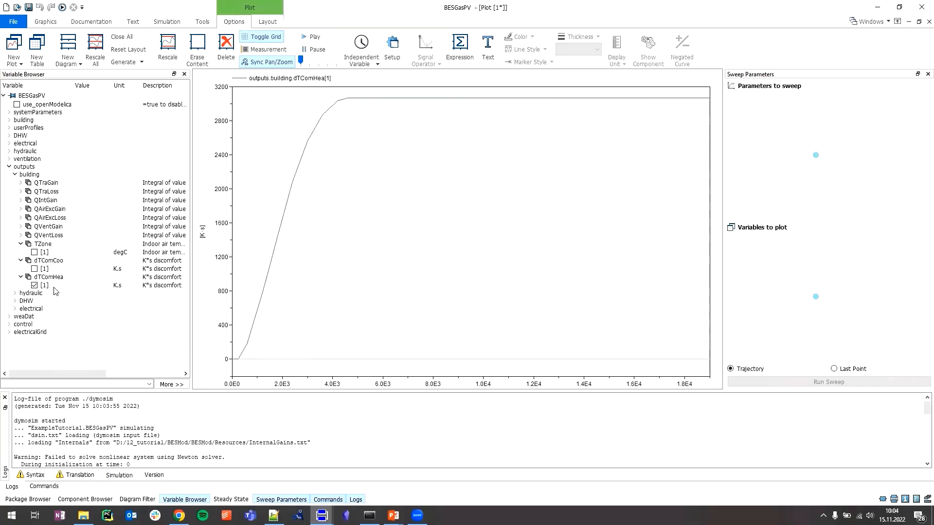
Step: Remove the dTComHea[1] curve from the plot and collapse the TZone, dTComCoo and dTComHea variables
{"action": "left_click", "coordinate": [34, 286]}
{"action": "left_click", "coordinate": [22, 242]}
{"action": "left_click", "coordinate": [21, 250]}
{"action": "left_click", "coordinate": [21, 259]}
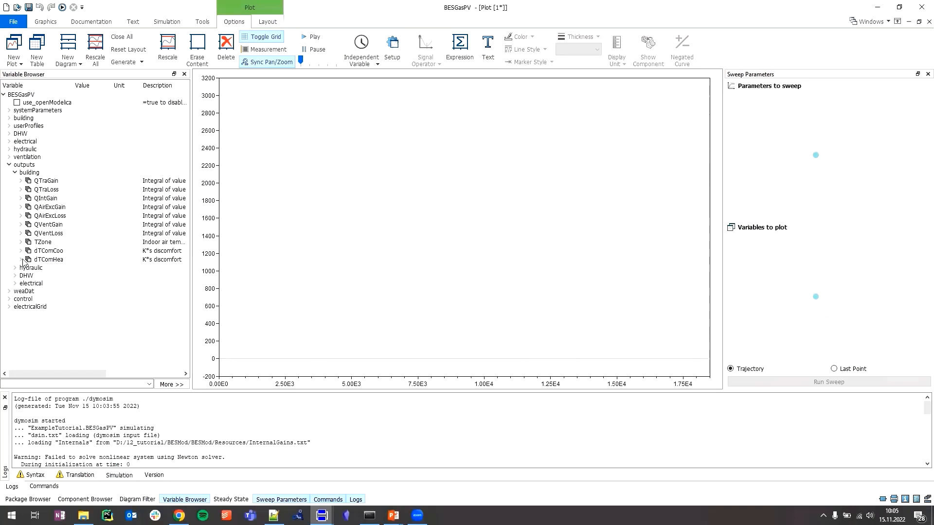
Step: Plot the current value of internal gains QIntGain[1], rescale the diagram and examine the first four daily cycles
{"action": "left_click", "coordinate": [27, 201]}
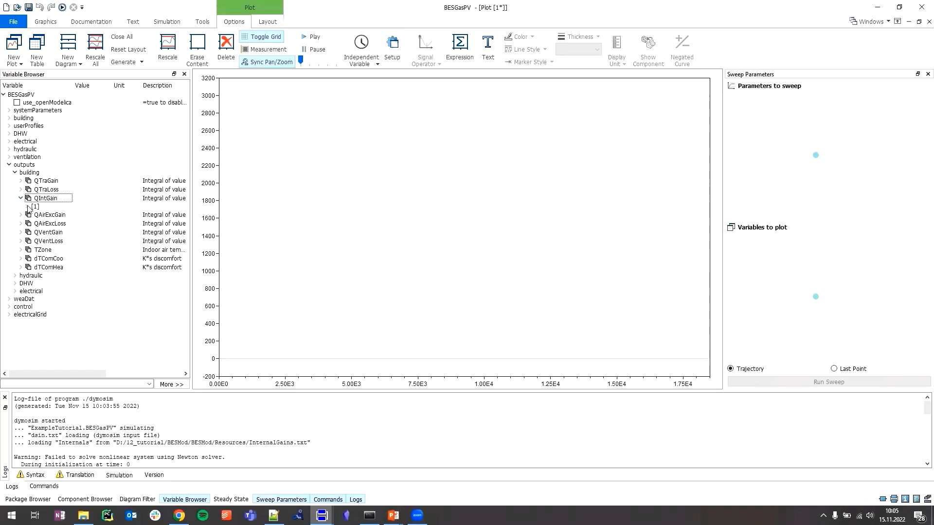
{"action": "left_click", "coordinate": [21, 199]}
{"action": "left_click", "coordinate": [40, 224]}
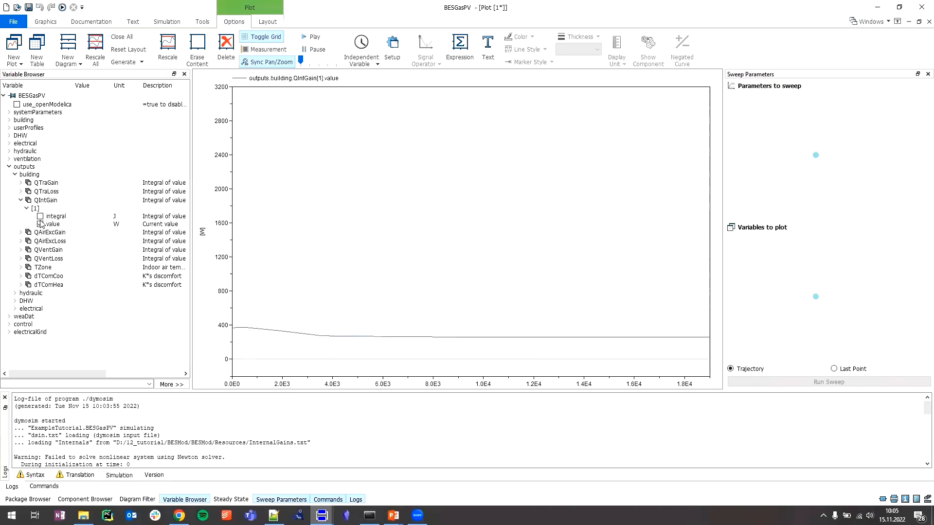
{"action": "right_click", "coordinate": [484, 308]}
{"action": "left_click", "coordinate": [492, 368]}
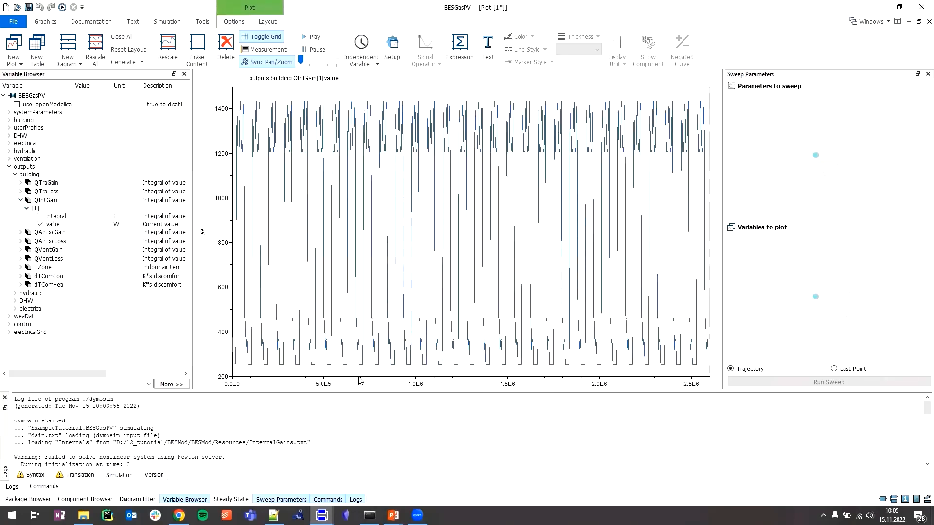
{"action": "left_click_drag", "start_coordinate": [295, 382], "coordinate": [221, 378]}
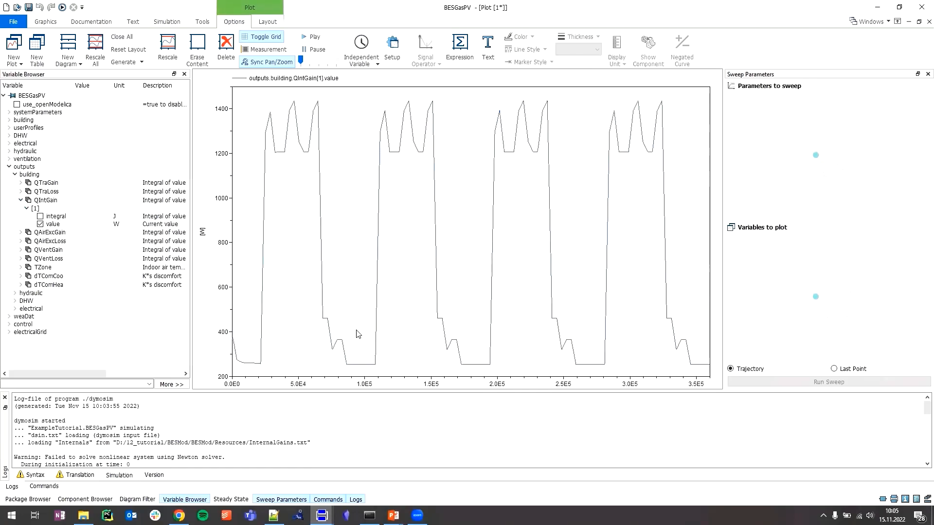
Step: Replace the QIntGain[1] value curve with its integral and rescale the diagram
{"action": "left_click", "coordinate": [40, 224]}
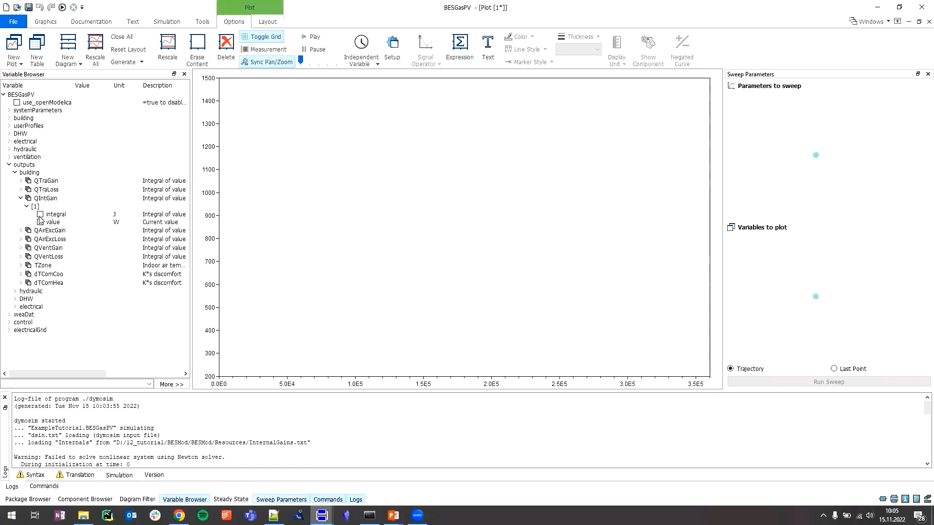
{"action": "left_click", "coordinate": [41, 216]}
{"action": "right_click", "coordinate": [333, 241]}
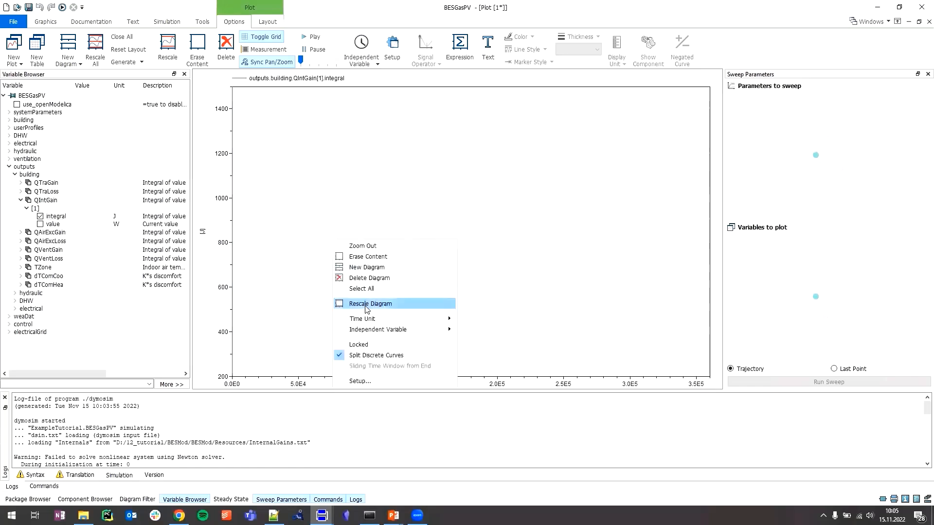
{"action": "left_click", "coordinate": [366, 303]}
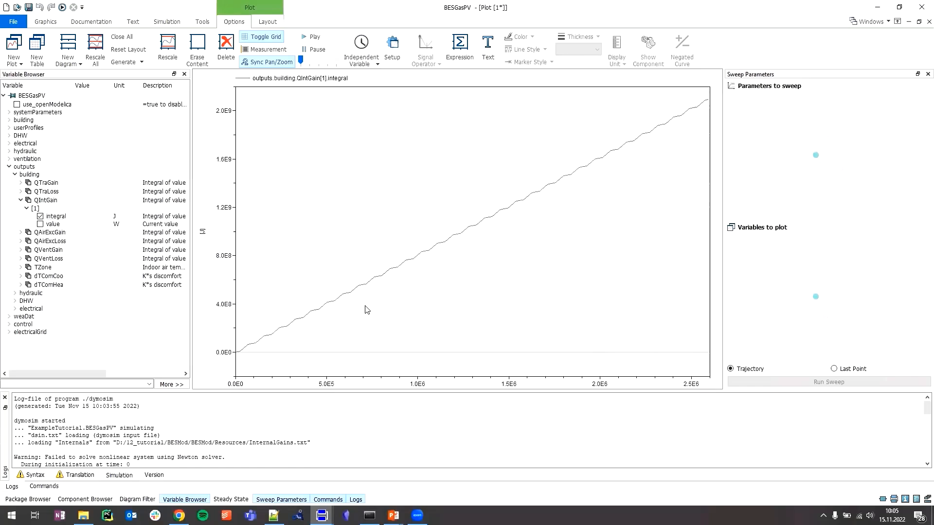
Step: Remove the QIntGain[1] integral curve from the plot and collapse the QIntGain and building output variables
{"action": "left_click", "coordinate": [40, 216]}
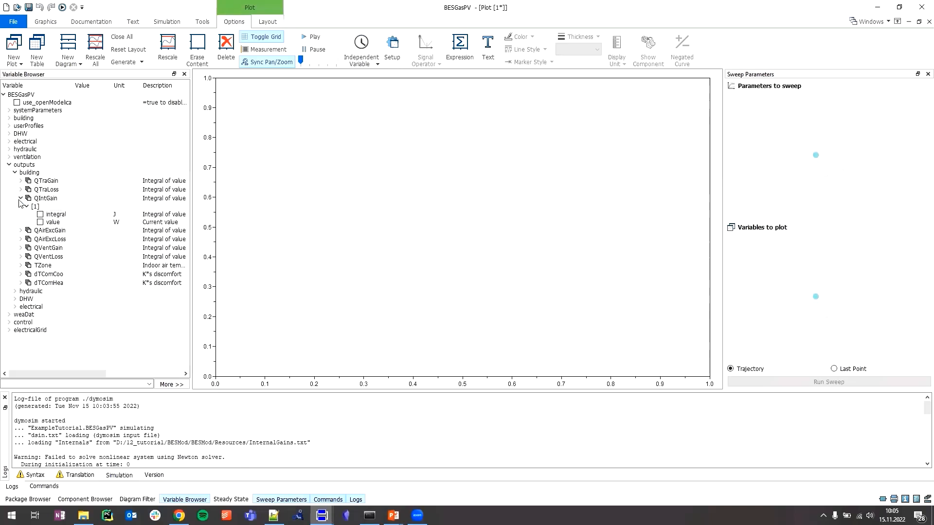
{"action": "left_click", "coordinate": [20, 198]}
{"action": "left_click", "coordinate": [15, 172]}
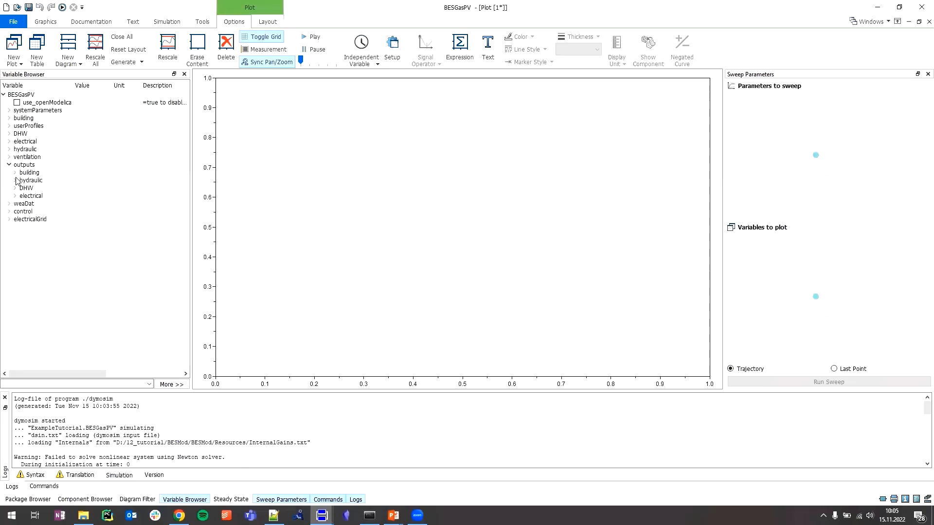
Step: Plot the current value of the hydraulic generation output QBoi_flow, replace it with its integral to examine both, and clear the plot
{"action": "left_click", "coordinate": [15, 181]}
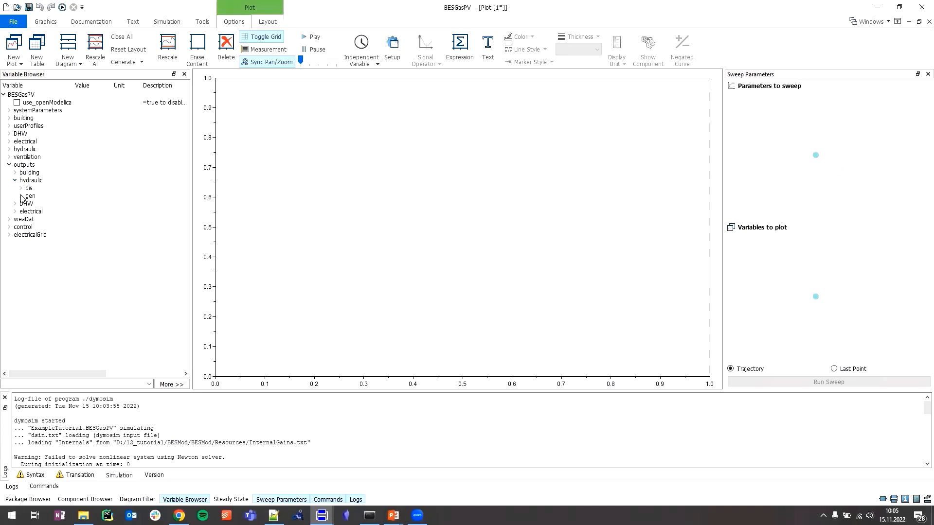
{"action": "left_click", "coordinate": [21, 196]}
{"action": "left_click", "coordinate": [26, 212]}
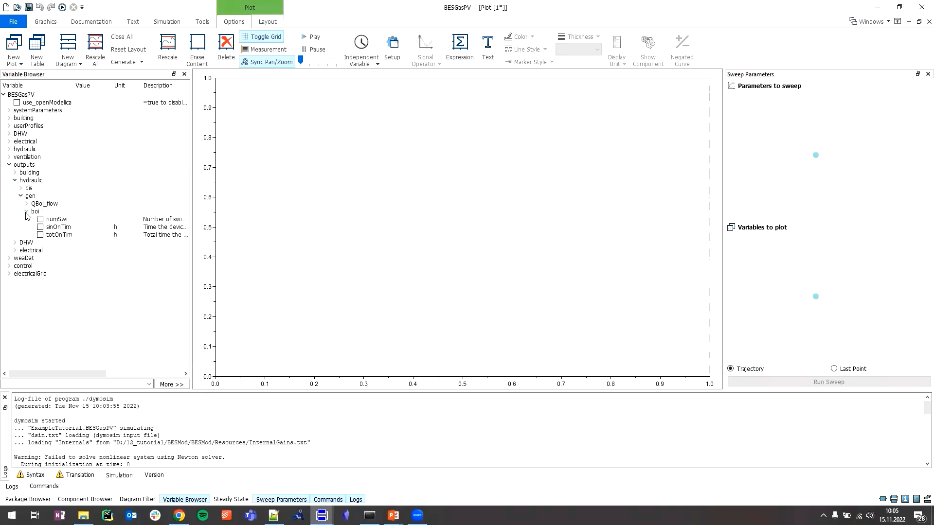
{"action": "left_click", "coordinate": [27, 203]}
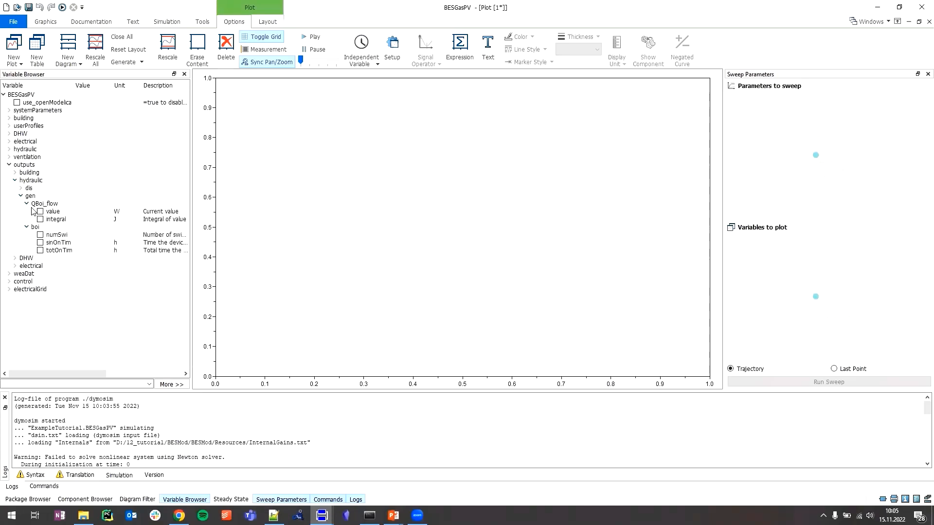
{"action": "left_click", "coordinate": [40, 212]}
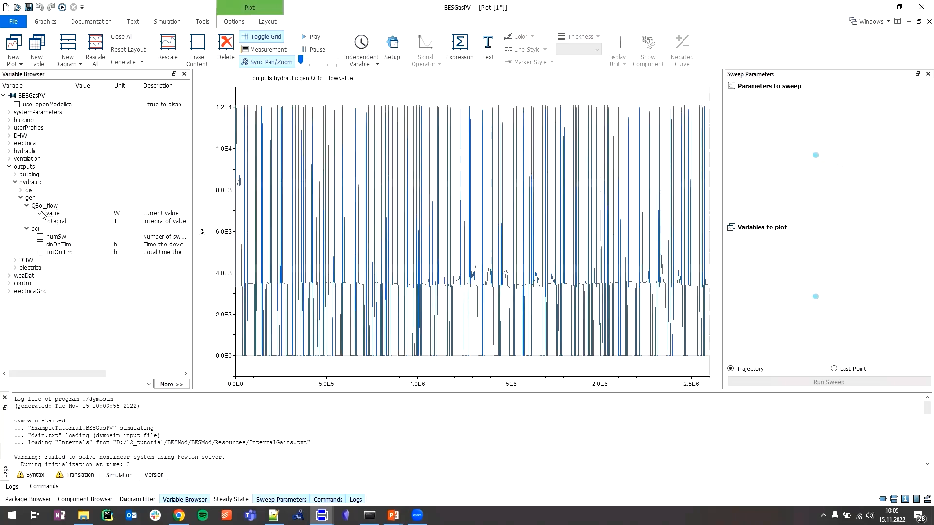
{"action": "left_click", "coordinate": [41, 213]}
{"action": "left_click", "coordinate": [41, 221]}
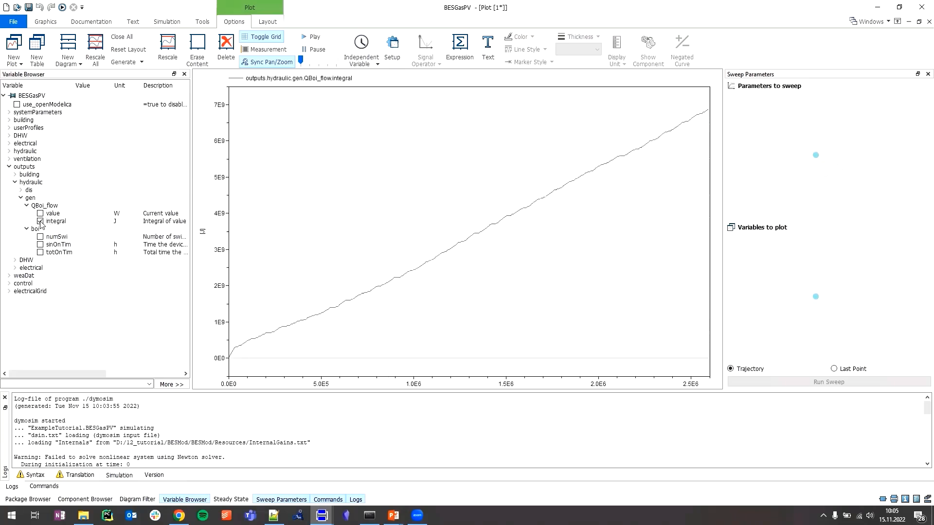
{"action": "left_click", "coordinate": [40, 221]}
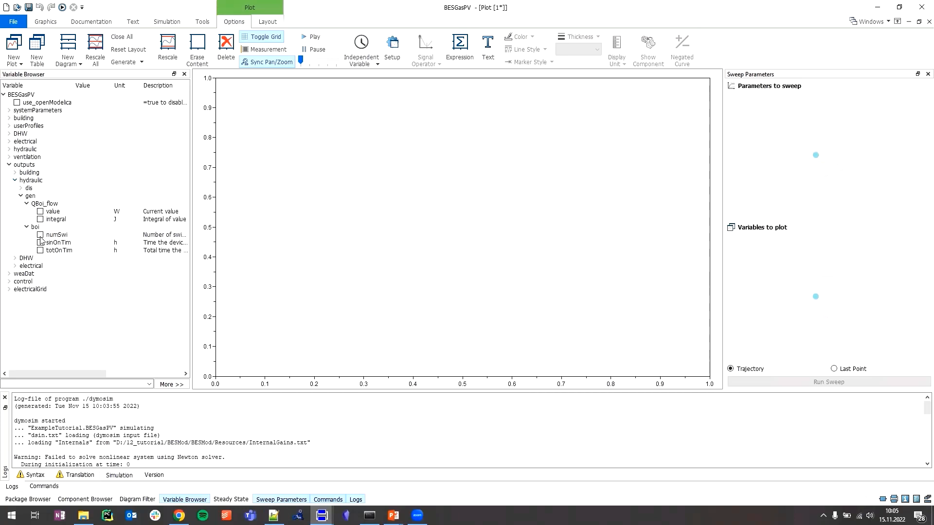
Step: Examine the boiler's numSwi and totOnTim curves one after the other, clear the plot and collapse the boi and QBoi_flow variables
{"action": "left_click", "coordinate": [40, 236]}
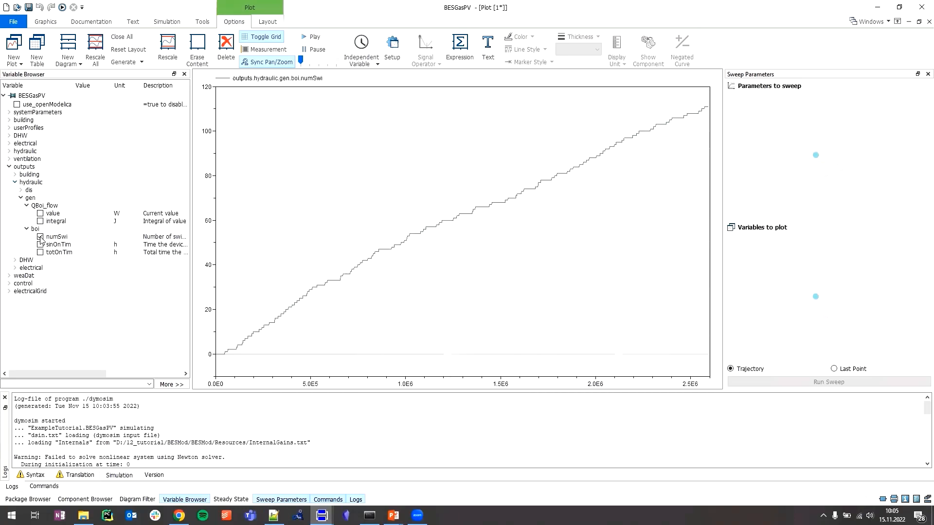
{"action": "left_click", "coordinate": [40, 237]}
{"action": "left_click", "coordinate": [40, 252]}
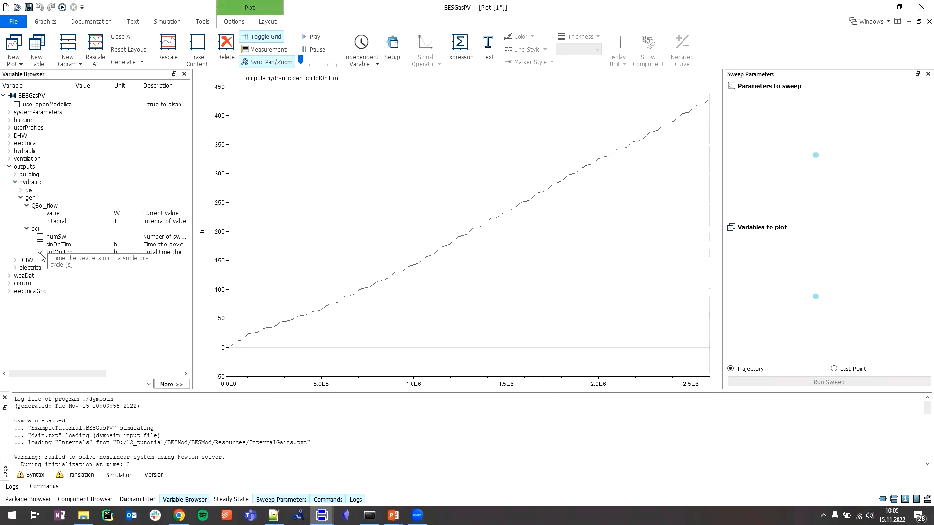
{"action": "left_click", "coordinate": [41, 253]}
{"action": "left_click", "coordinate": [27, 229]}
{"action": "left_click", "coordinate": [27, 205]}
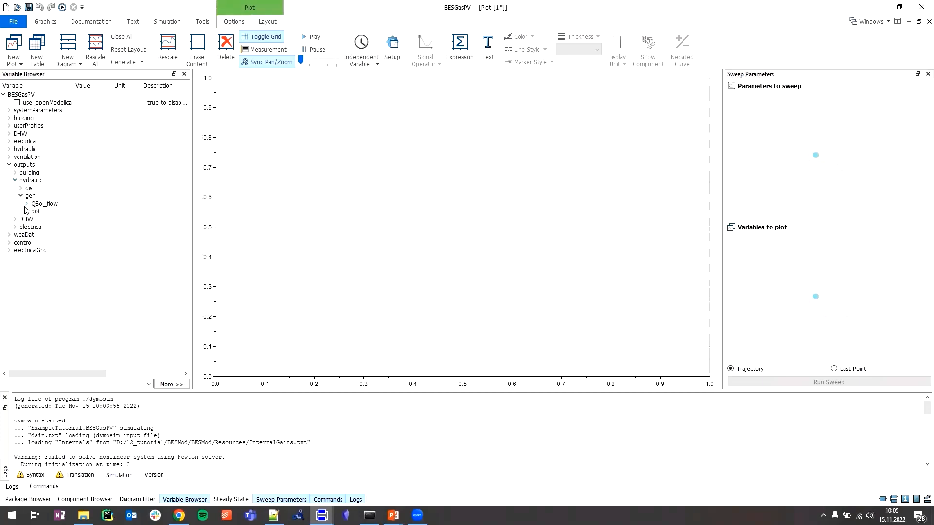
Step: Plot the integral of the electrical generation output PElePV, replace it with its current value to examine both, and clear the plot
{"action": "left_click", "coordinate": [16, 227]}
{"action": "left_click", "coordinate": [20, 242]}
{"action": "left_click", "coordinate": [27, 249]}
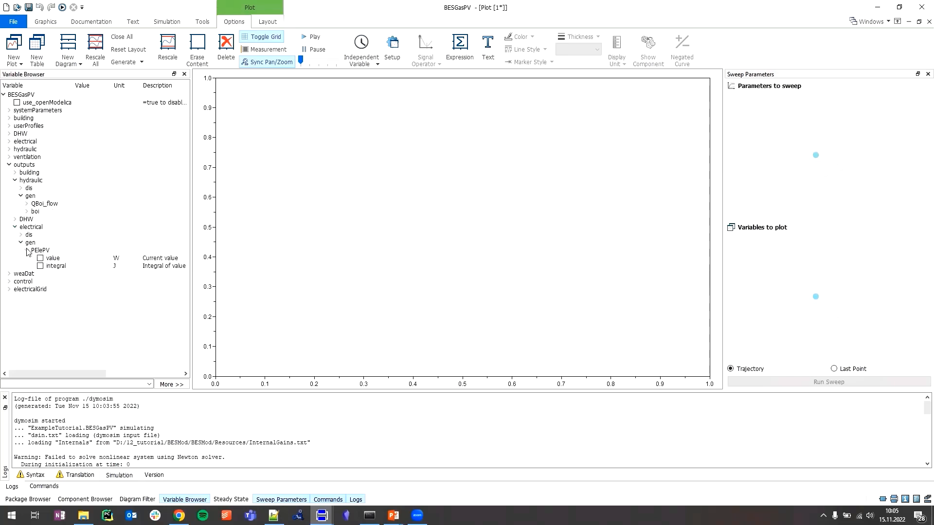
{"action": "left_click", "coordinate": [40, 266]}
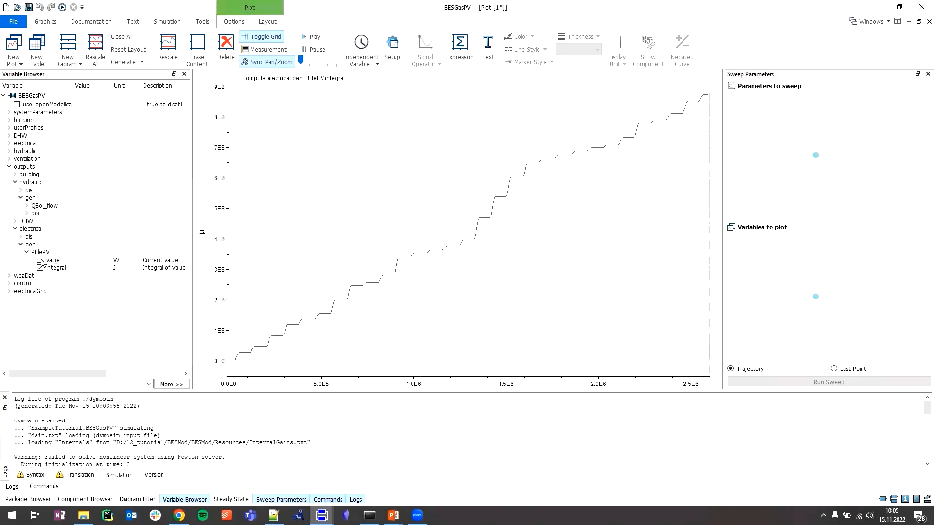
{"action": "left_click", "coordinate": [40, 260]}
{"action": "left_click", "coordinate": [41, 268]}
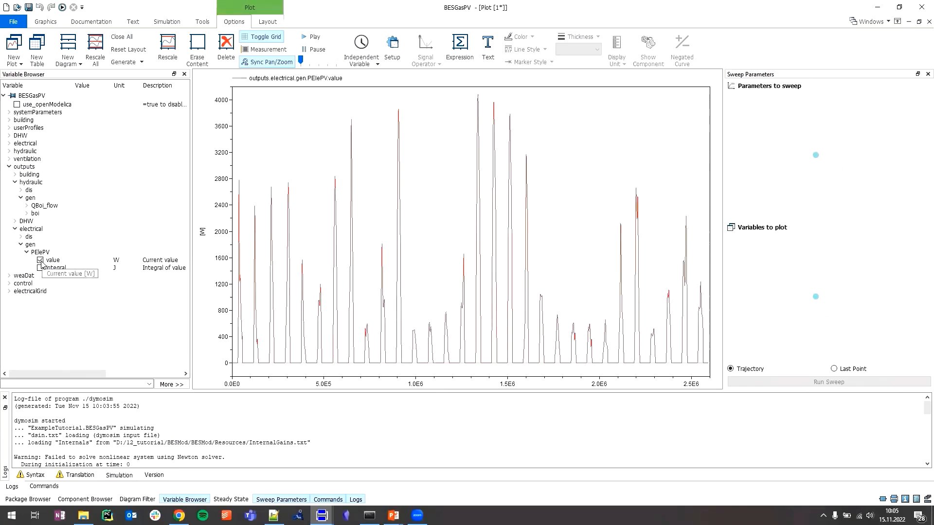
{"action": "left_click", "coordinate": [40, 261]}
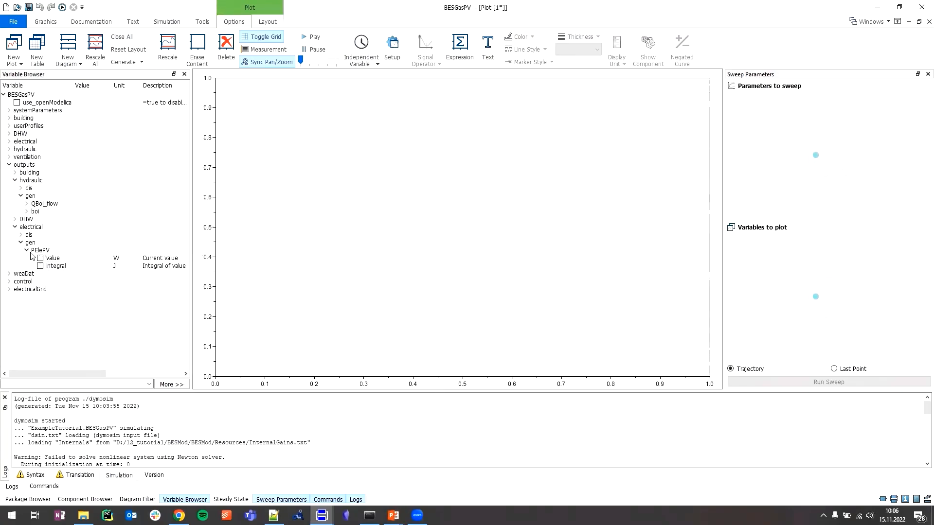
Step: Expand the electrical distribution outputs PEleLoa and PEleGen to show their value and integral variables, and collapse the electrical generation outputs
{"action": "left_click", "coordinate": [21, 235]}
{"action": "left_click", "coordinate": [27, 250]}
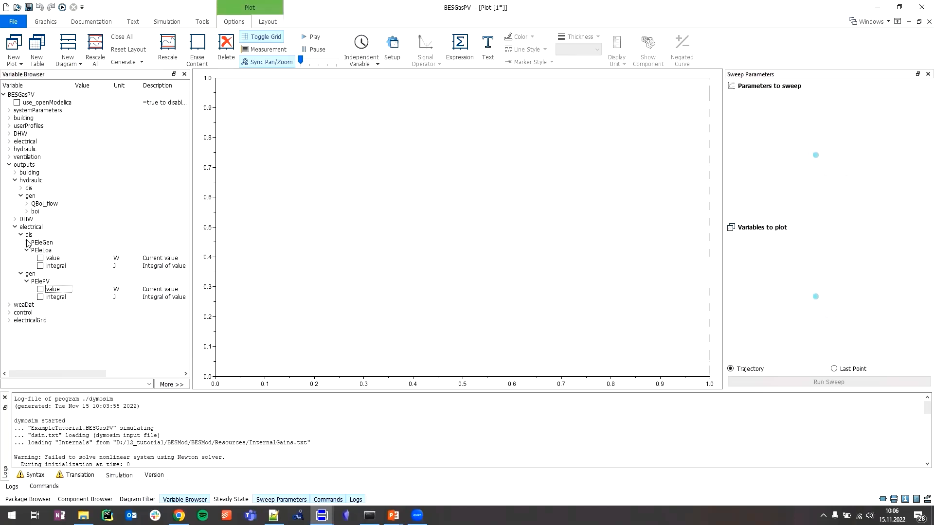
{"action": "left_click", "coordinate": [21, 274]}
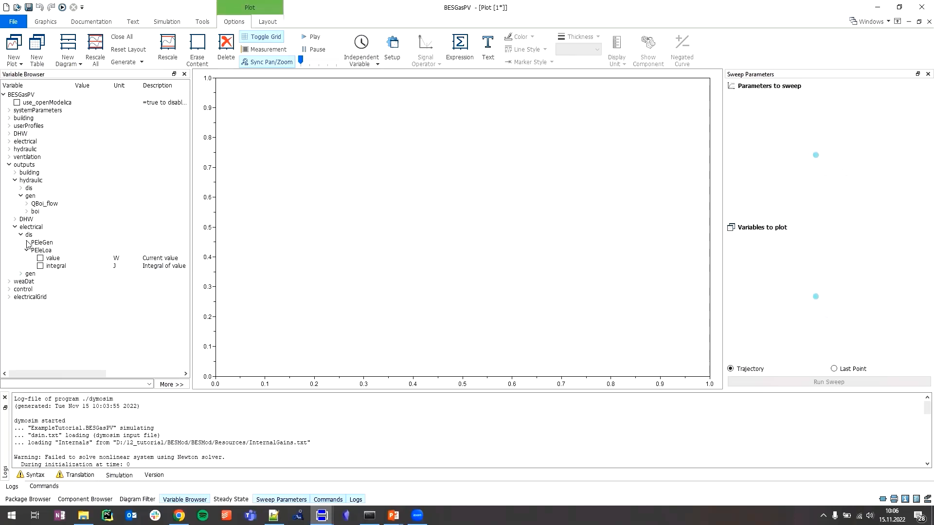
{"action": "left_click", "coordinate": [27, 243]}
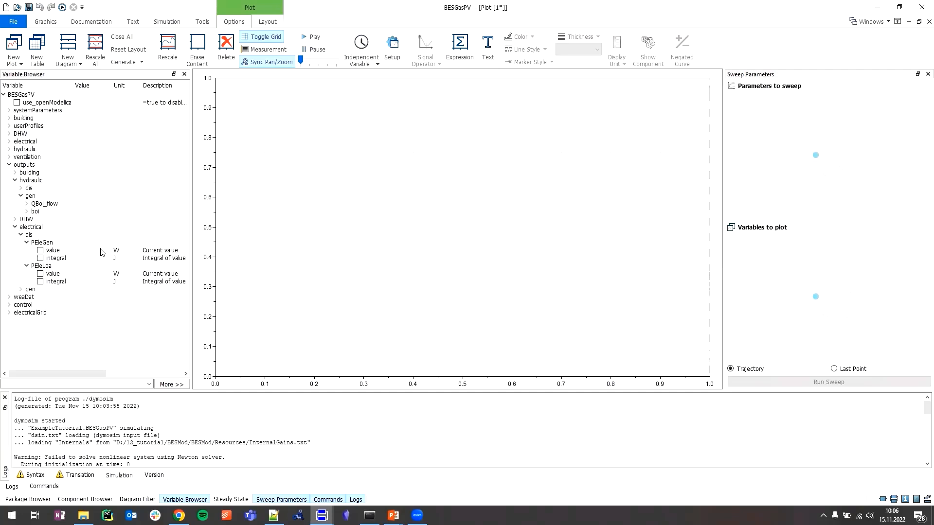
Step: Plot the current values of the electrical outputs PEleGen under dis and PElePV under gen in the same diagram
{"action": "left_click", "coordinate": [50, 252]}
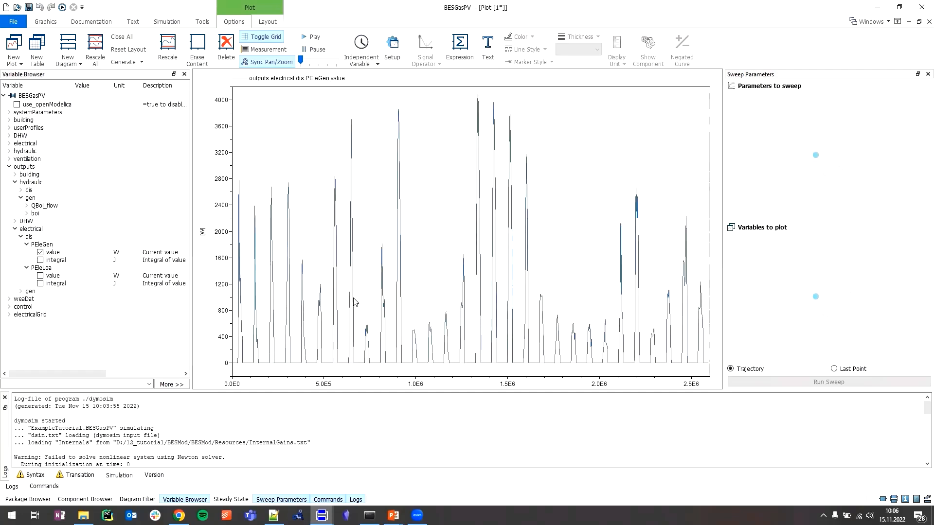
{"action": "left_click", "coordinate": [23, 291]}
{"action": "left_click", "coordinate": [21, 291]}
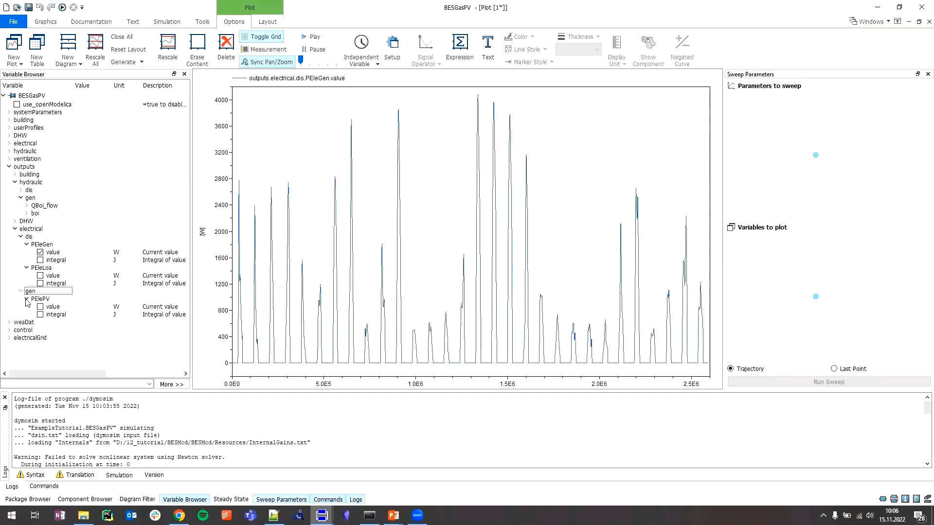
{"action": "left_click", "coordinate": [38, 308]}
{"action": "left_click", "coordinate": [39, 307]}
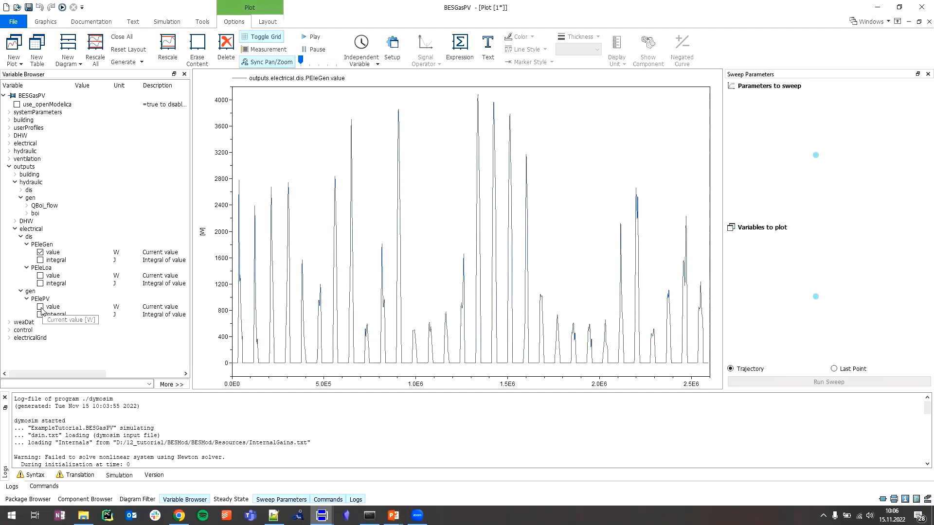
{"action": "left_click", "coordinate": [39, 307]}
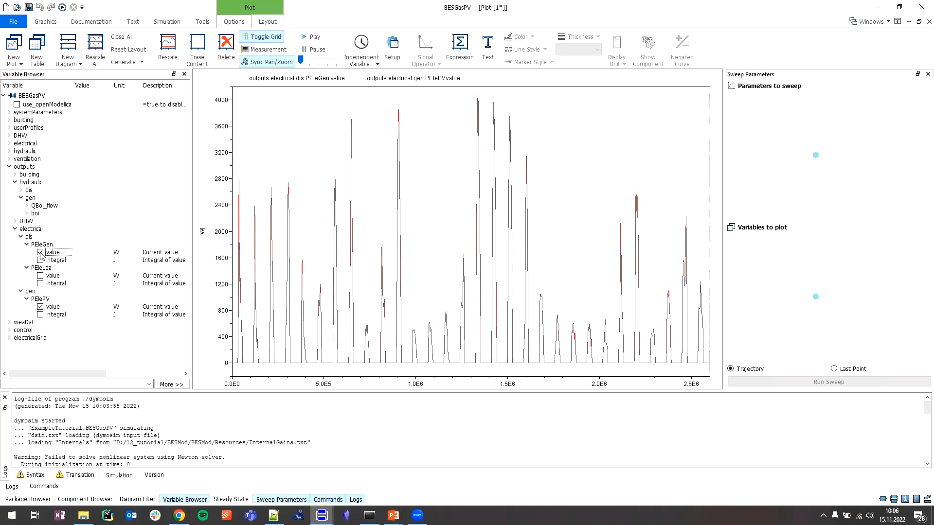
Step: Replace the plotted generation curves with the PEleLoa value, check its integral, and clear the plot
{"action": "left_click", "coordinate": [40, 252]}
{"action": "left_click", "coordinate": [41, 306]}
{"action": "left_click", "coordinate": [41, 273]}
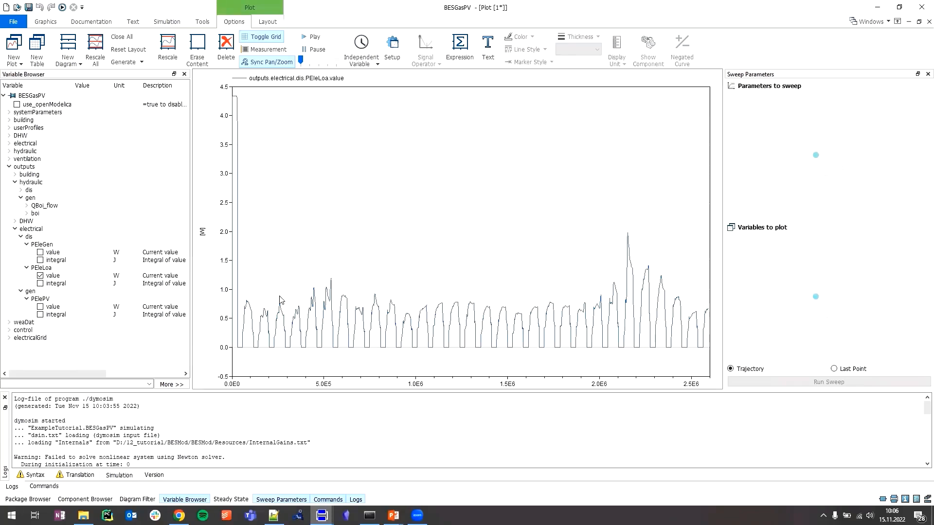
{"action": "left_click", "coordinate": [40, 283]}
{"action": "left_click", "coordinate": [41, 283]}
{"action": "left_click", "coordinate": [41, 275]}
{"action": "left_click", "coordinate": [20, 237]}
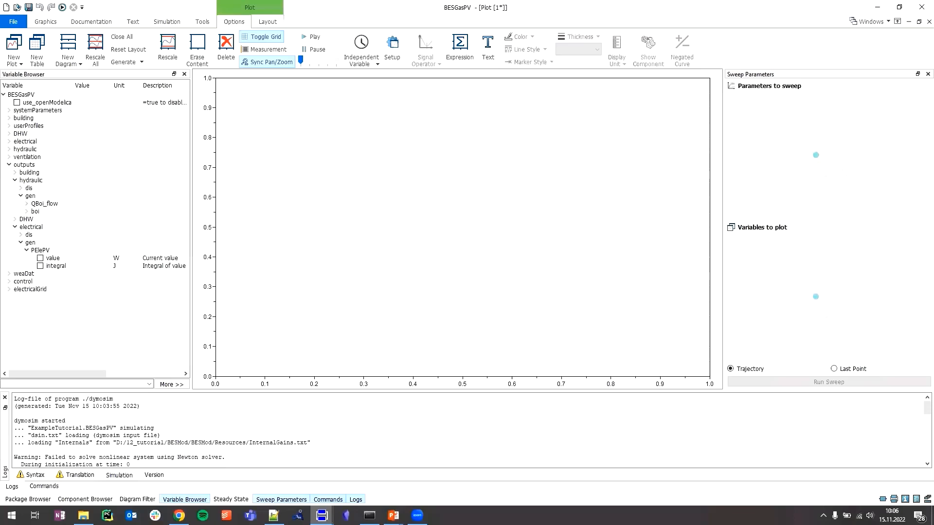
Step: Return to the modelling view and open SolarThermalBivHPAixLib from Systems.Hydraulical.Generation in an enlarged diagram area
{"action": "left_click", "coordinate": [44, 21]}
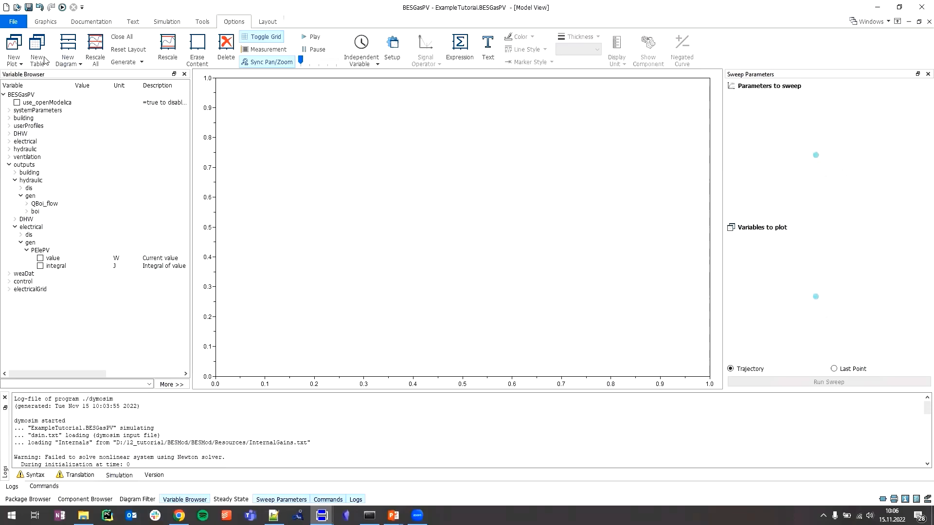
{"action": "left_click", "coordinate": [15, 203]}
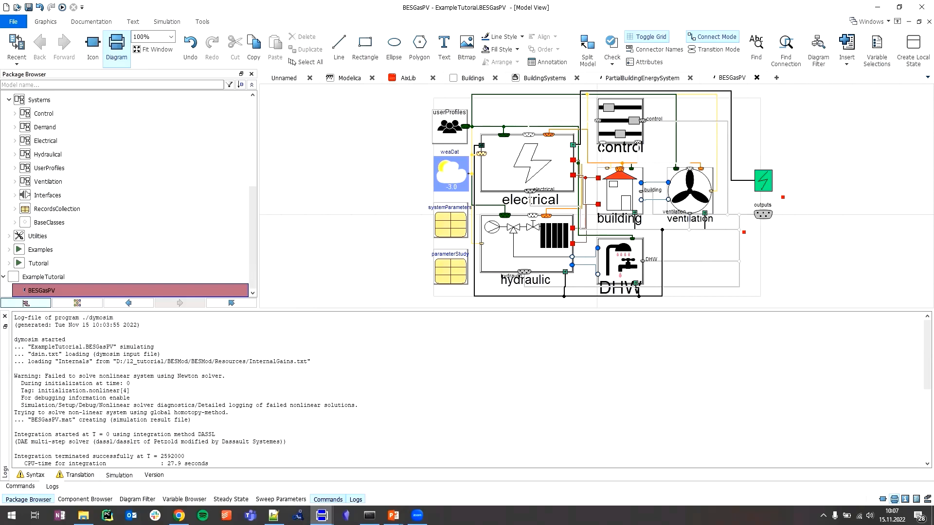
{"action": "left_click", "coordinate": [15, 154]}
{"action": "left_click", "coordinate": [21, 196]}
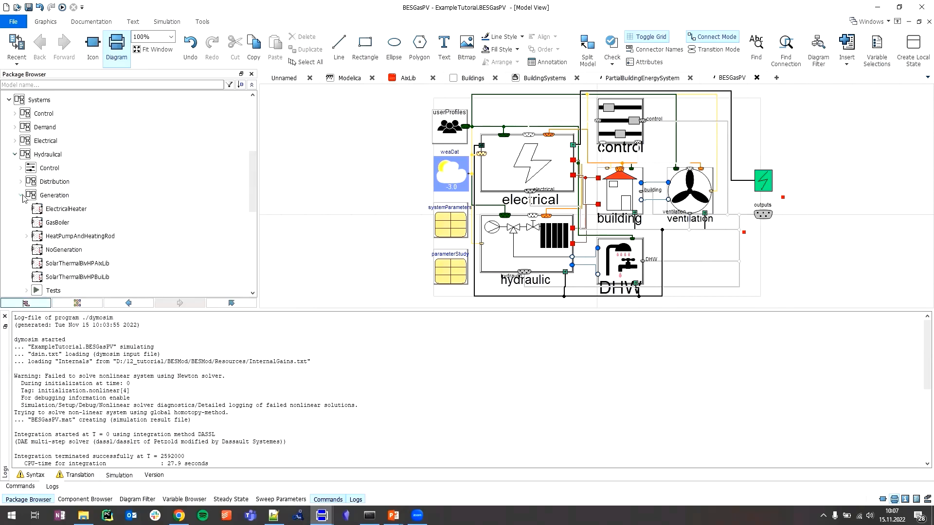
{"action": "scroll", "coordinate": [23, 198], "scroll_direction": "down", "scroll_amount": 2}
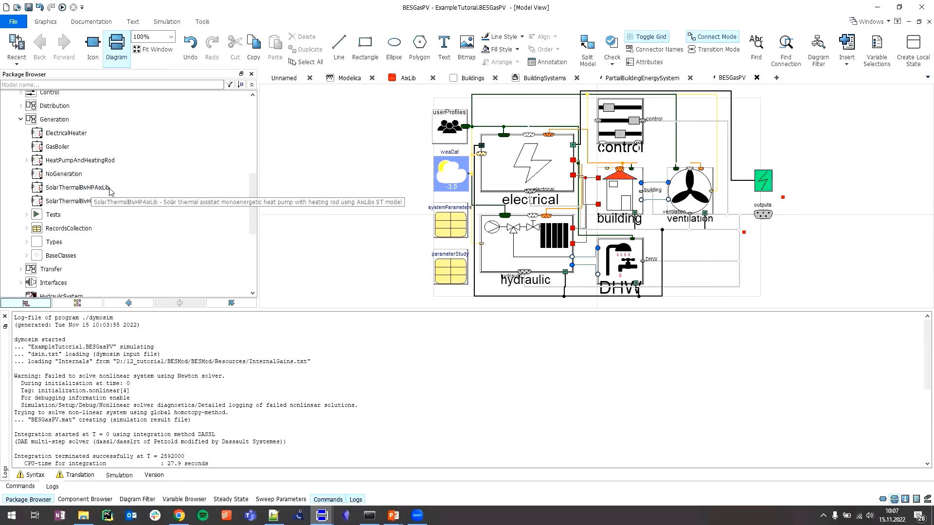
{"action": "double_click", "coordinate": [78, 188]}
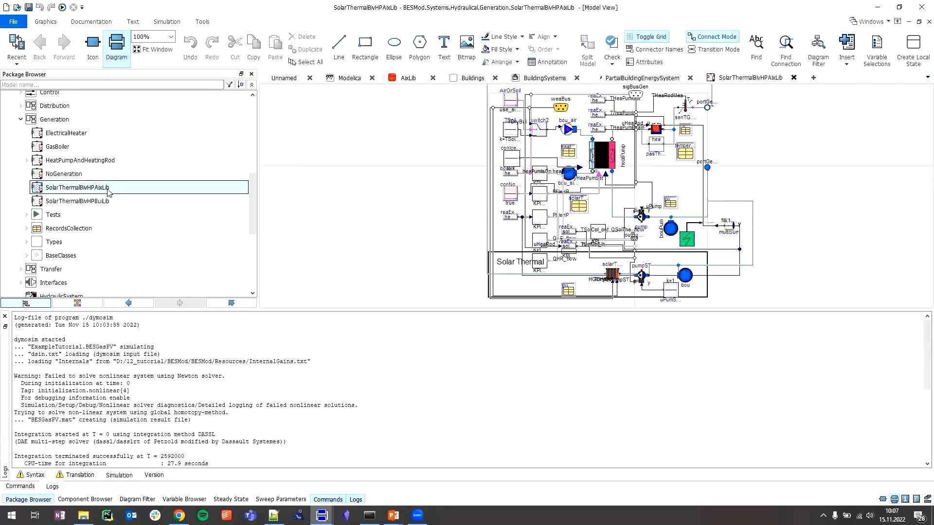
{"action": "left_click_drag", "start_coordinate": [489, 309], "coordinate": [479, 416]}
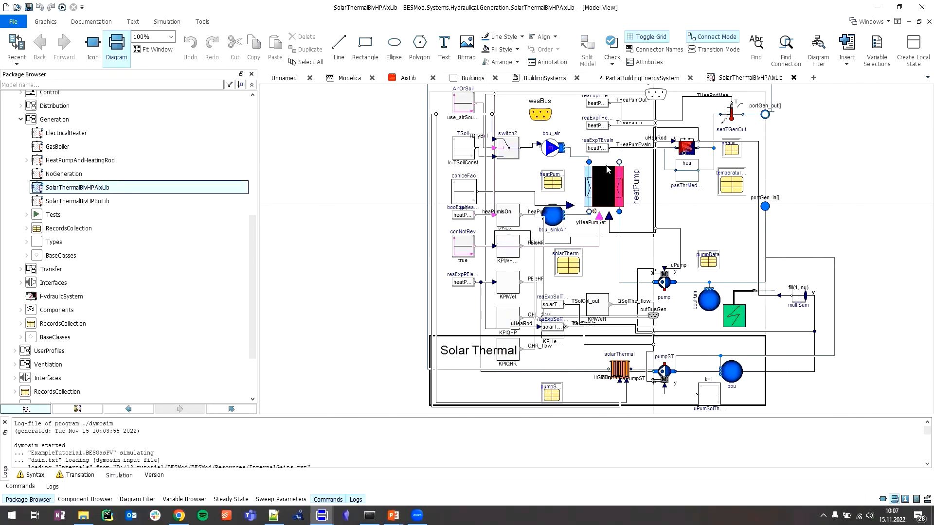
Step: Inspect the nParallelDem entry in the parameters of SolarThermalBivHPAixLib and close the dialog without changes
{"action": "right_click", "coordinate": [352, 208]}
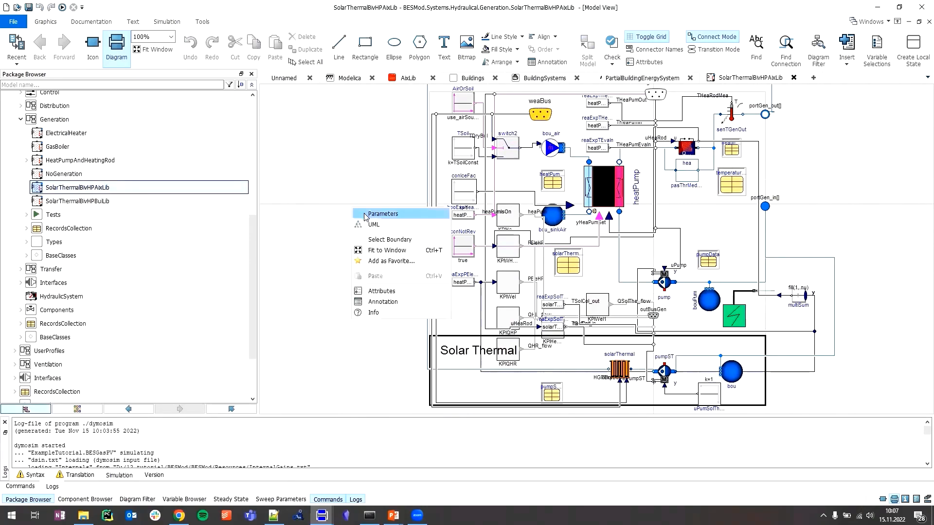
{"action": "left_click", "coordinate": [365, 215]}
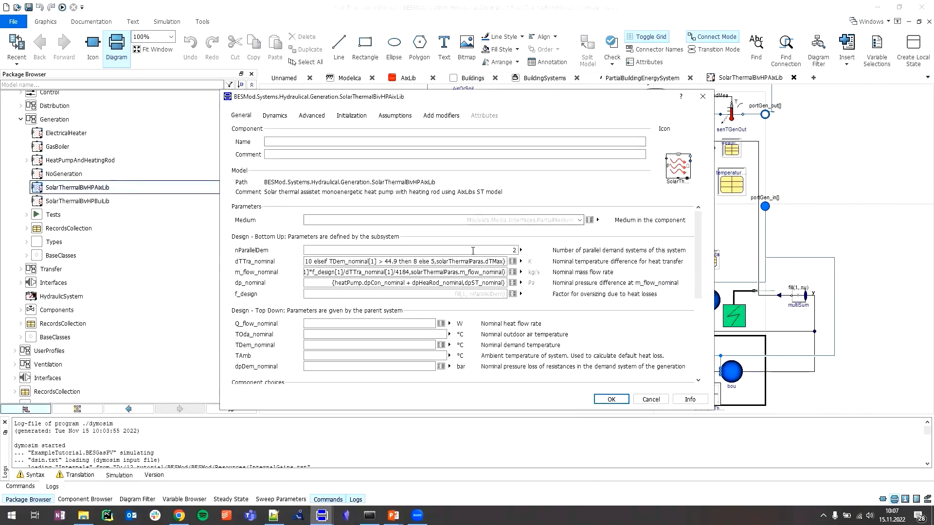
{"action": "left_click", "coordinate": [473, 249]}
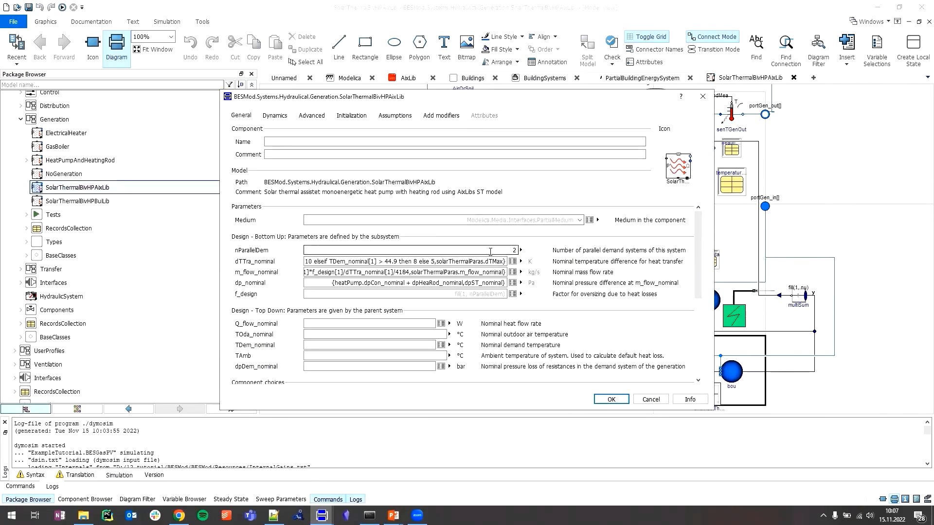
{"action": "left_click_drag", "start_coordinate": [473, 249], "coordinate": [552, 251]}
{"action": "left_click", "coordinate": [702, 96]}
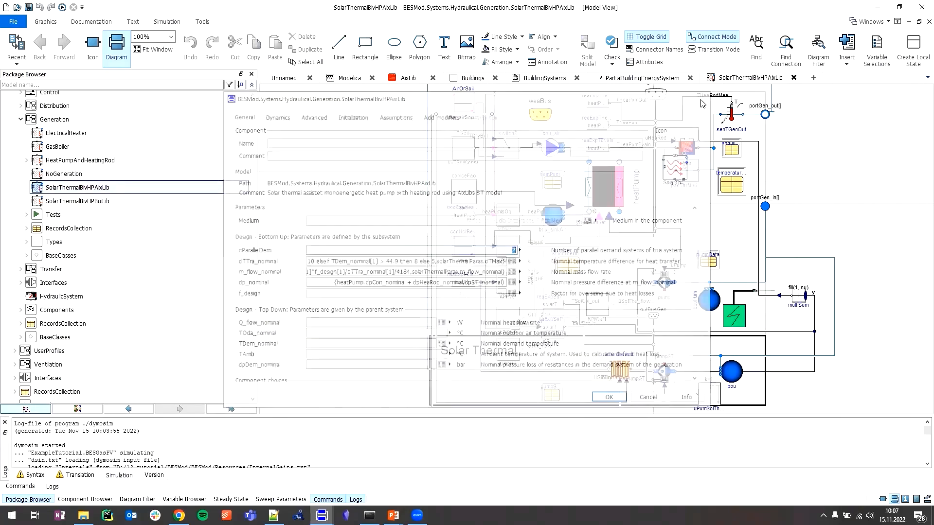
Step: Examine the heat pump components and the Solar Thermal section of the SolarThermalBivHPAixLib diagram separately
{"action": "scroll", "coordinate": [707, 260], "scroll_direction": "down", "scroll_amount": 1}
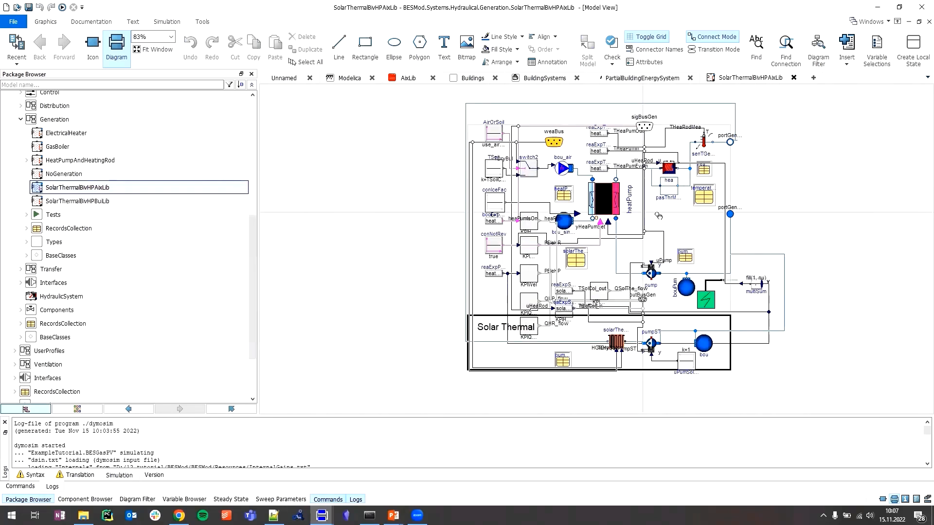
{"action": "left_click_drag", "start_coordinate": [756, 105], "coordinate": [429, 308]}
{"action": "left_click", "coordinate": [421, 296]}
{"action": "left_click_drag", "start_coordinate": [451, 375], "coordinate": [732, 323]}
Step: Open the HeatPumpAndHeatingRod model and examine its diagram components as a group
{"action": "double_click", "coordinate": [91, 160]}
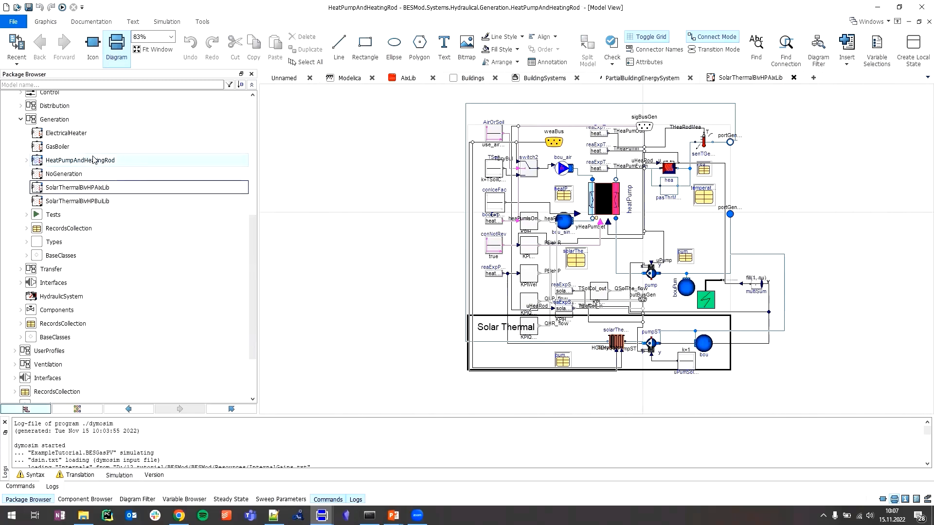
{"action": "scroll", "coordinate": [697, 281], "scroll_direction": "down", "scroll_amount": 1}
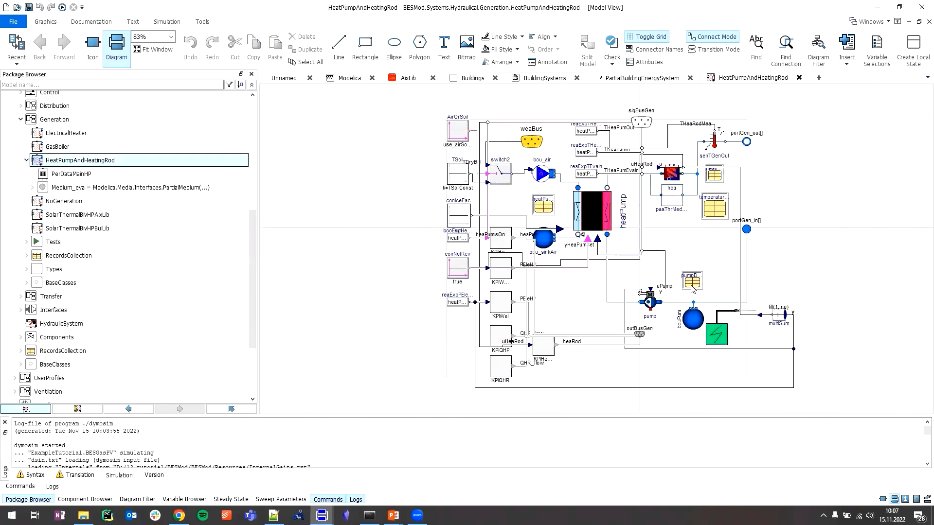
{"action": "left_click_drag", "start_coordinate": [727, 101], "coordinate": [422, 335]}
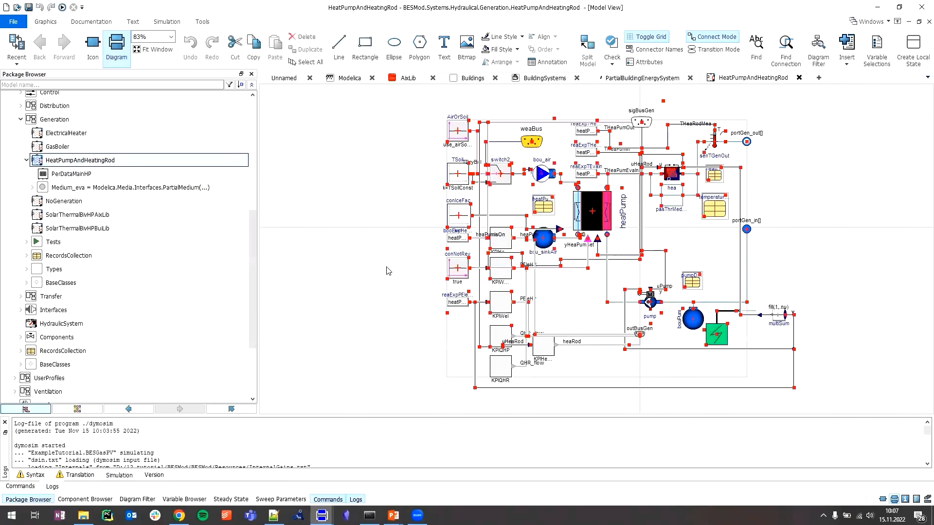
{"action": "left_click", "coordinate": [388, 271]}
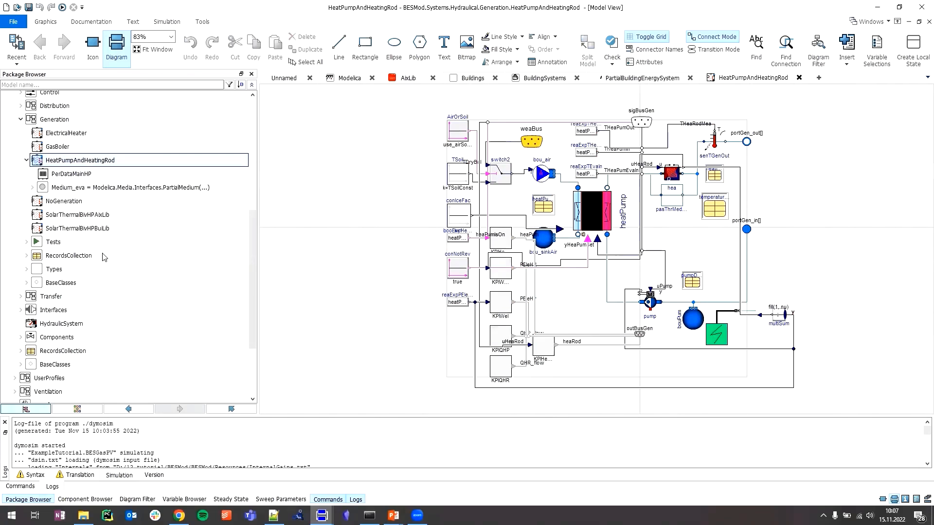
Step: Reopen SolarThermalBivHPAixLib and examine its Solar Thermal section for comparison with HeatPumpAndHeatingRod
{"action": "double_click", "coordinate": [117, 215]}
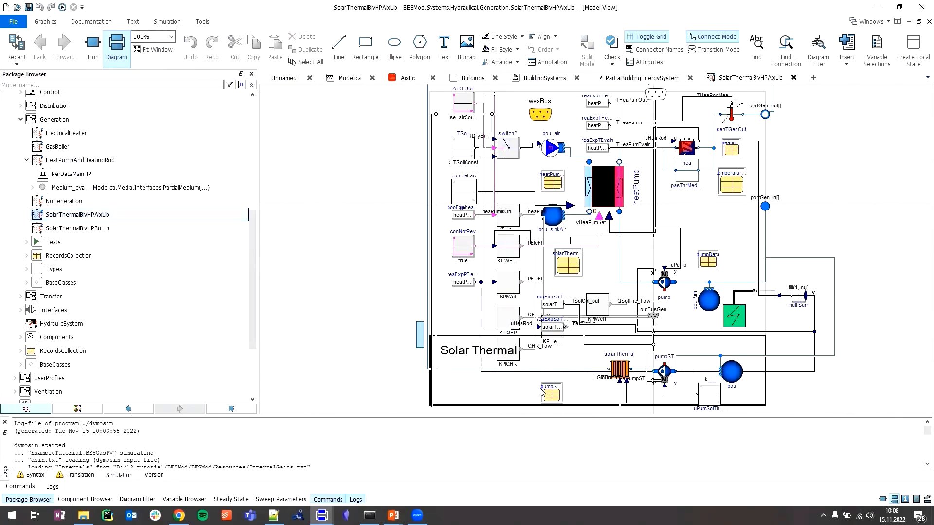
{"action": "left_click_drag", "start_coordinate": [417, 322], "coordinate": [789, 406]}
{"action": "left_click", "coordinate": [788, 403]}
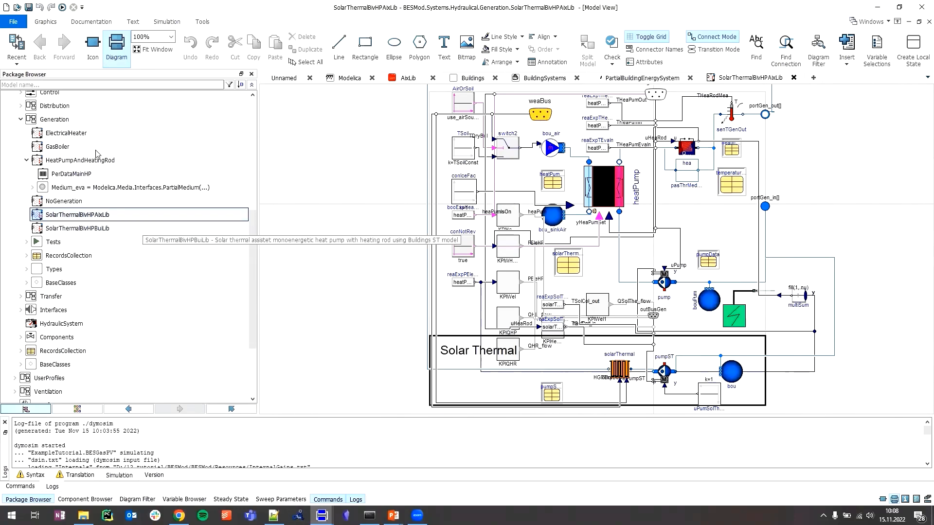
Step: Place a HeatPumpAndHeatingRod component in the free area beside the diagram and stack two copies below it
{"action": "left_click_drag", "start_coordinate": [88, 164], "coordinate": [289, 204]}
{"action": "key", "text": "Escape"}
{"action": "left_click", "coordinate": [280, 187]}
{"action": "key", "text": "ctrl+c"}
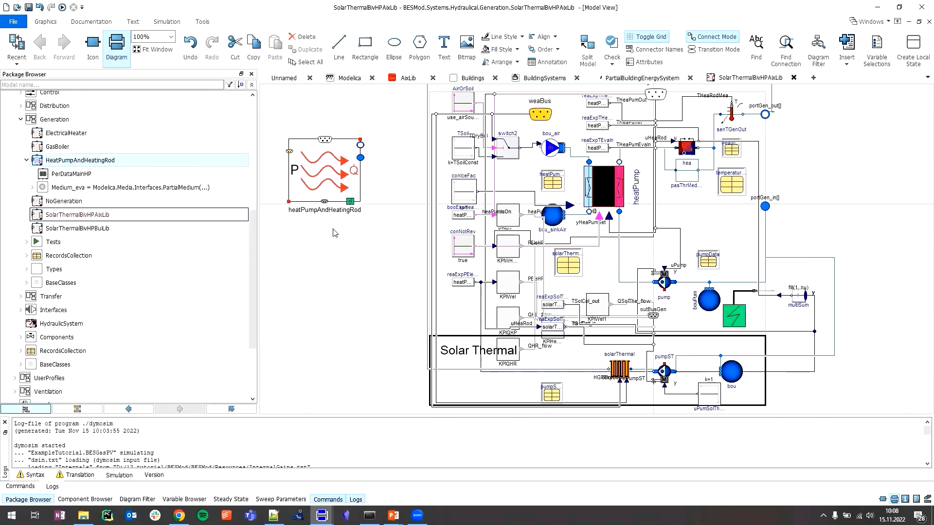
{"action": "key", "text": "ctrl+v"}
{"action": "left_click_drag", "start_coordinate": [346, 246], "coordinate": [314, 256]}
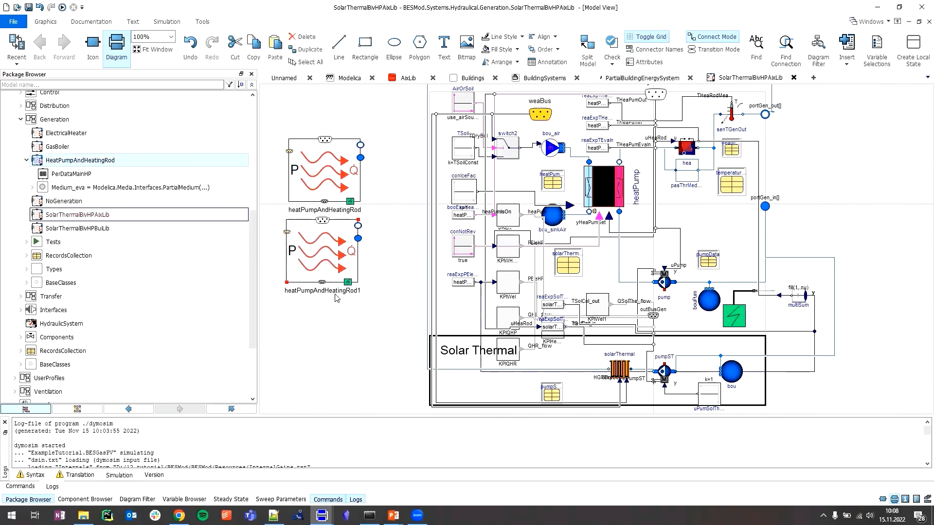
{"action": "key", "text": "ctrl+v"}
{"action": "left_click_drag", "start_coordinate": [317, 334], "coordinate": [277, 368]}
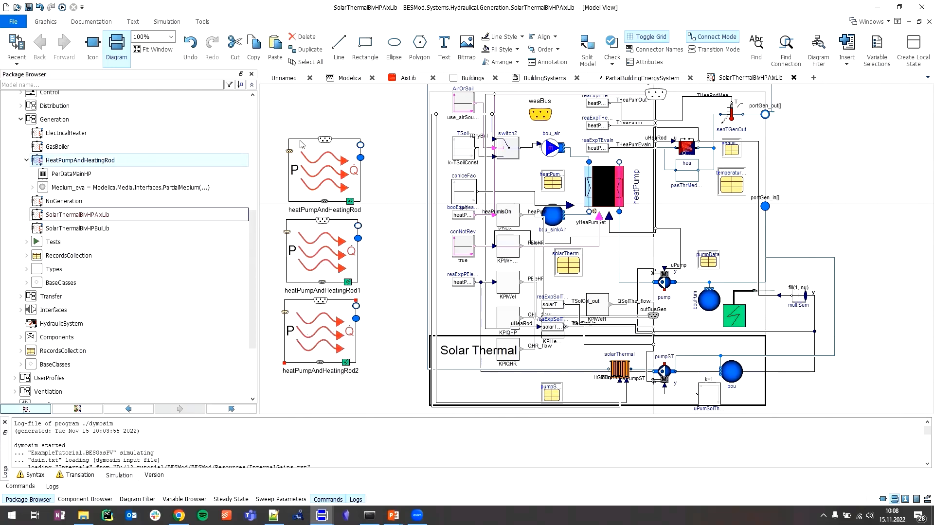
Step: Delete all three HeatPumpAndHeatingRod components from the SolarThermalBivHPAixLib diagram
{"action": "left_click", "coordinate": [343, 260]}
{"action": "left_click", "coordinate": [327, 177]}
{"action": "left_click", "coordinate": [325, 244]}
{"action": "left_click", "coordinate": [325, 342]}
{"action": "left_click_drag", "start_coordinate": [382, 392], "coordinate": [278, 125]}
{"action": "key", "text": "Delete"}
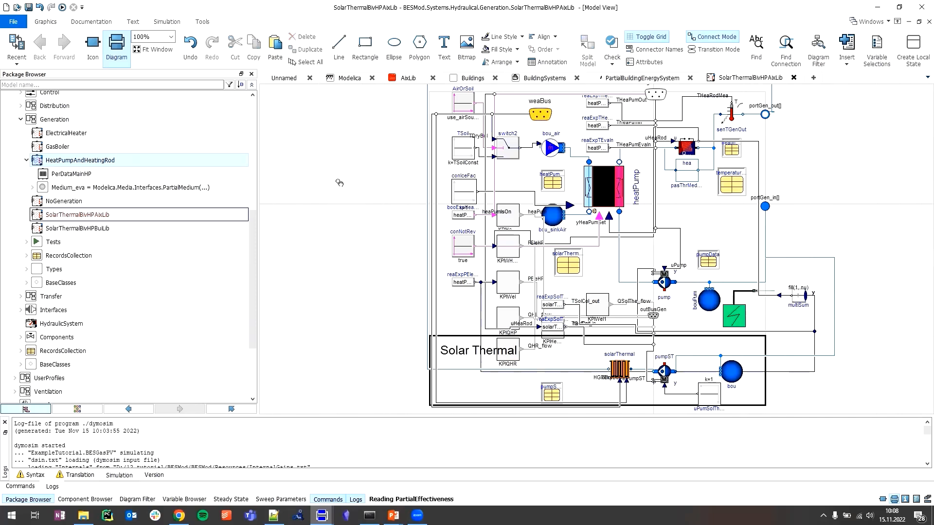
Step: Reopen the BESGasPV model from ExampleTutorial and show its simulation results
{"action": "scroll", "coordinate": [161, 341], "scroll_direction": "down", "scroll_amount": 3}
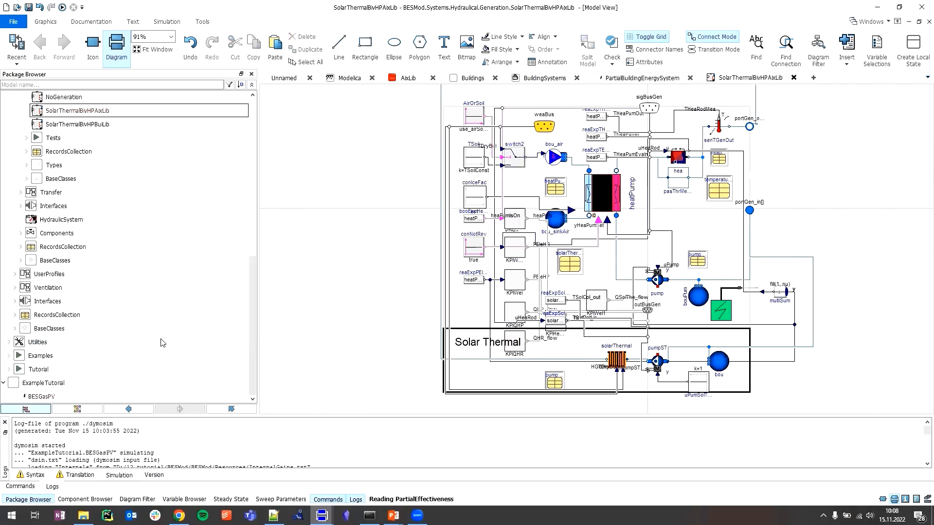
{"action": "double_click", "coordinate": [106, 394]}
{"action": "left_click", "coordinate": [166, 21]}
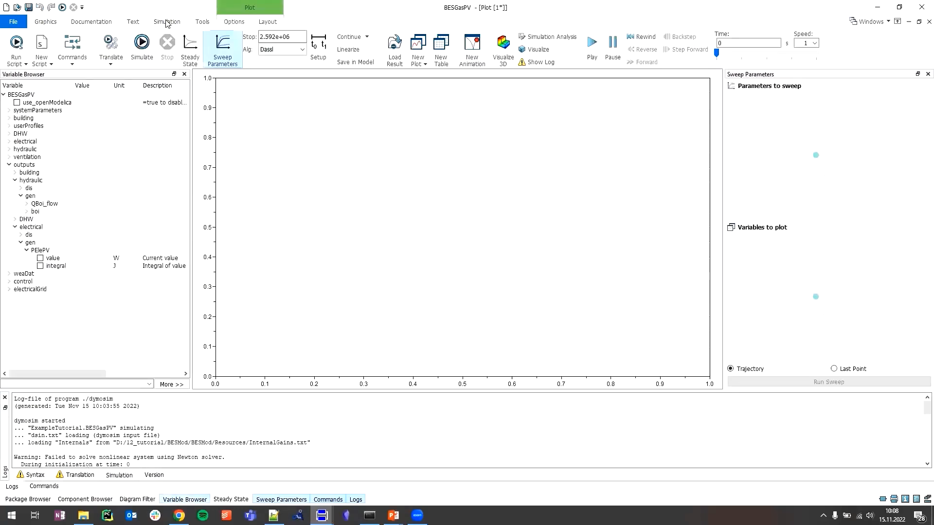
Step: Plot the integral of the DHW output Q_flow, remove the curve, and collapse the DHW branch
{"action": "left_click", "coordinate": [21, 243]}
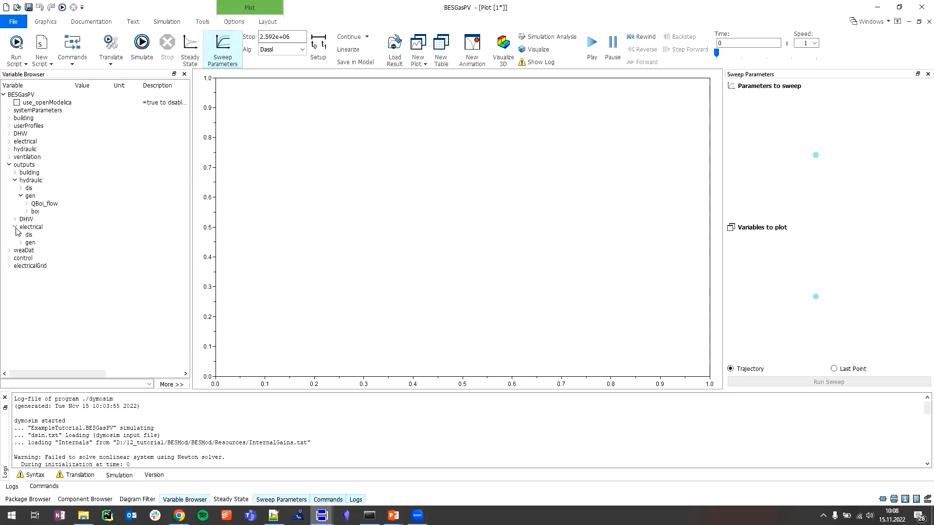
{"action": "left_click", "coordinate": [15, 219]}
{"action": "left_click", "coordinate": [21, 227]}
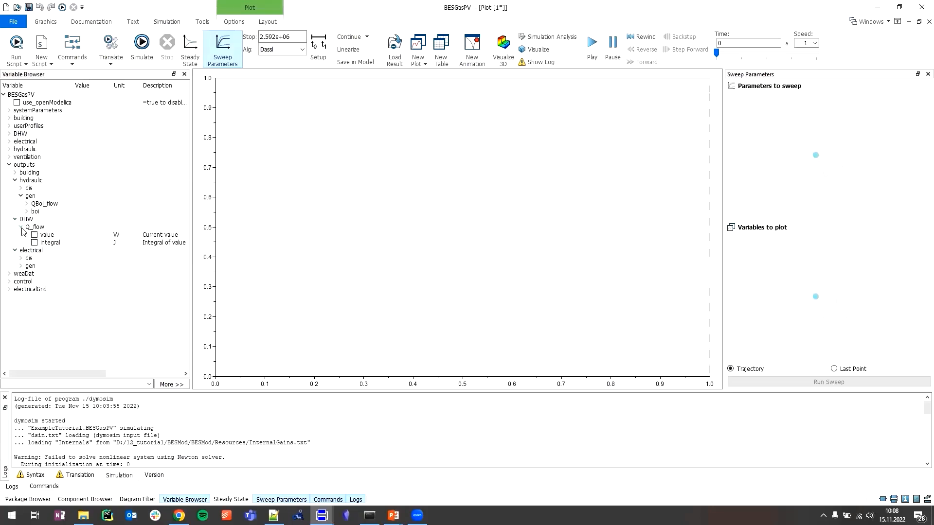
{"action": "left_click", "coordinate": [34, 243]}
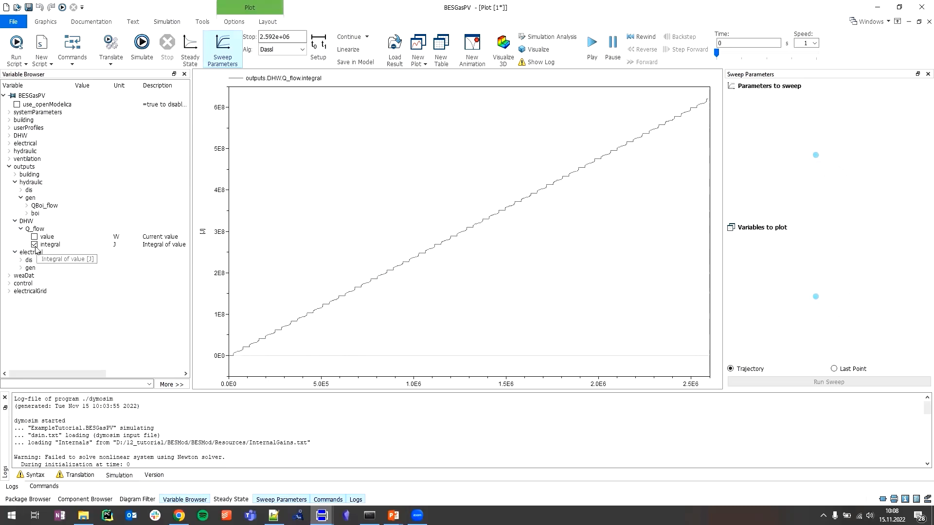
{"action": "left_click", "coordinate": [34, 243]}
{"action": "left_click", "coordinate": [15, 219]}
Step: Plot the heating curve's TSet and TOda from the hydraulic control results together in one diagram
{"action": "left_click", "coordinate": [10, 166]}
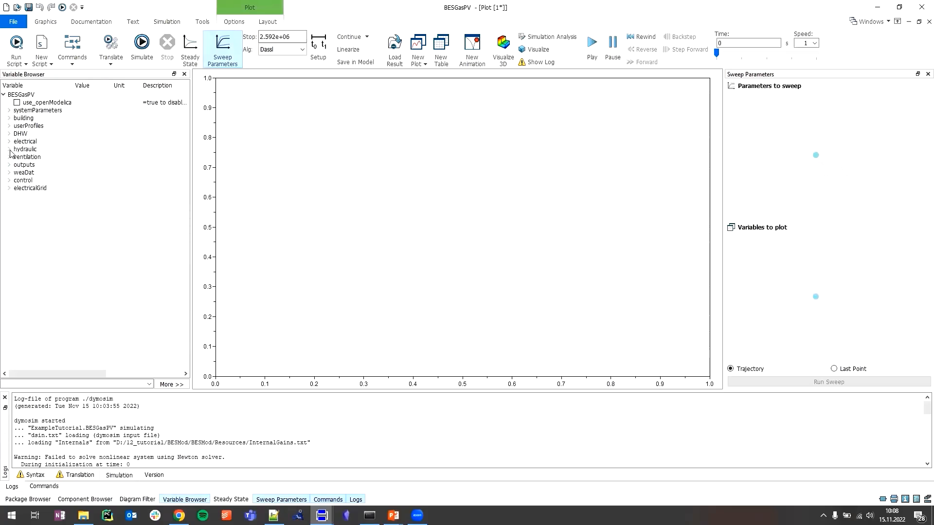
{"action": "left_click", "coordinate": [9, 149]}
{"action": "scroll", "coordinate": [11, 205], "scroll_direction": "down", "scroll_amount": 2}
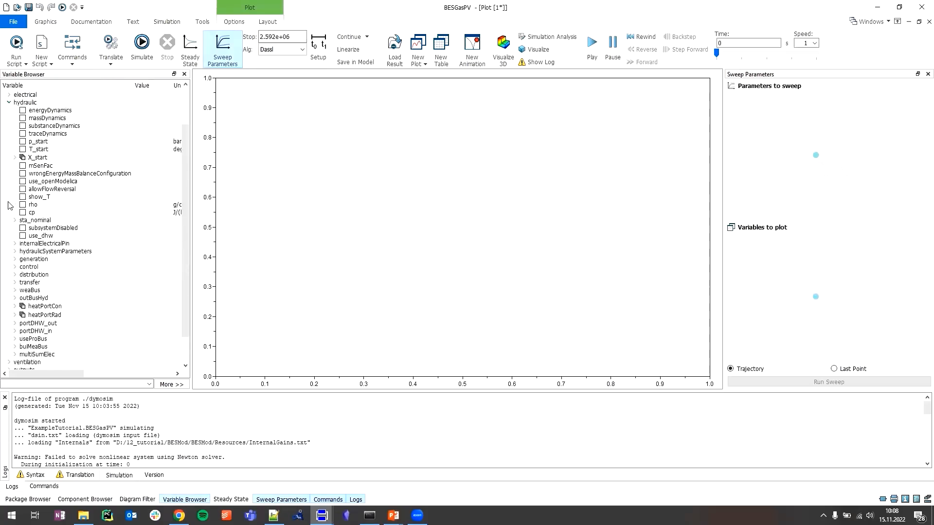
{"action": "left_click", "coordinate": [15, 267]}
{"action": "scroll", "coordinate": [14, 270], "scroll_direction": "down", "scroll_amount": 5}
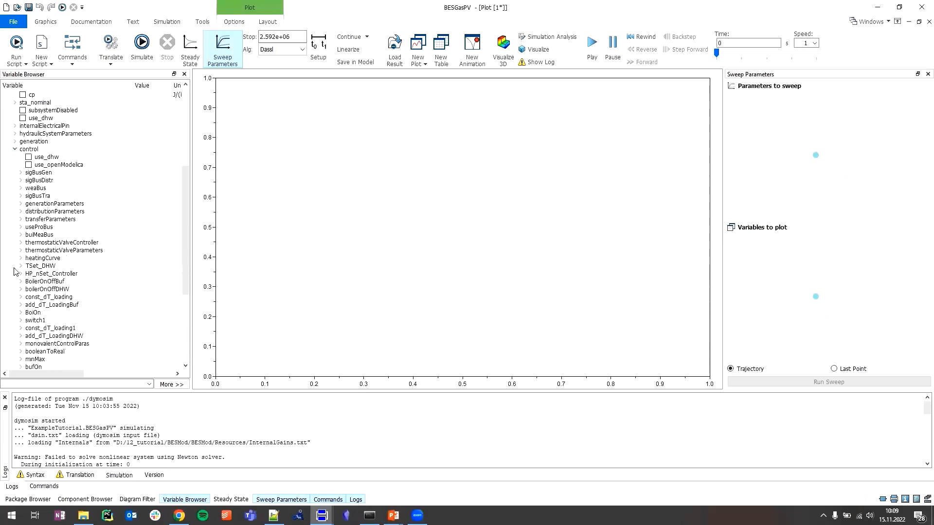
{"action": "scroll", "coordinate": [14, 271], "scroll_direction": "down", "scroll_amount": 2}
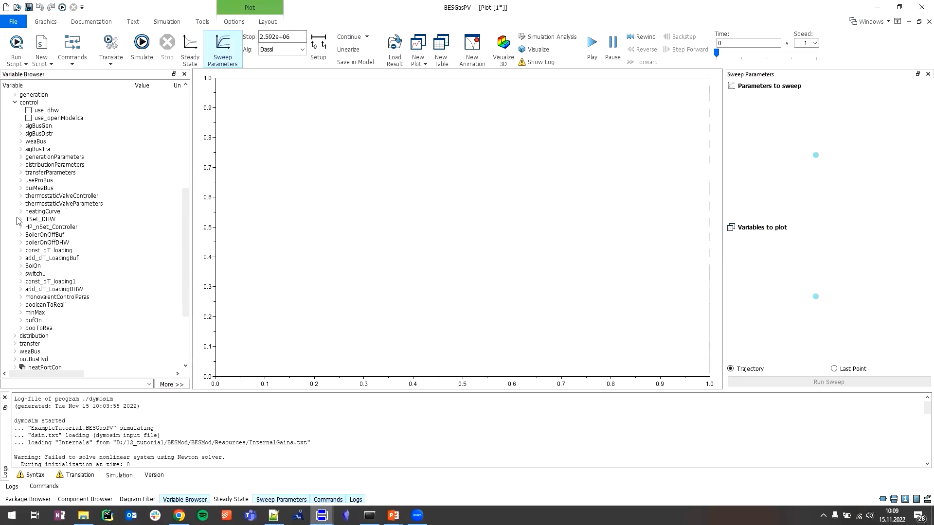
{"action": "left_click", "coordinate": [22, 212]}
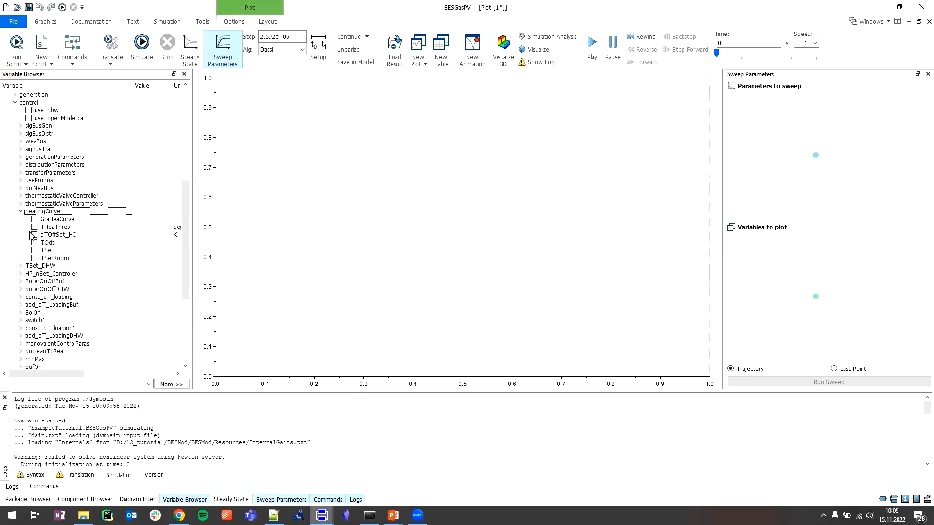
{"action": "left_click", "coordinate": [35, 250]}
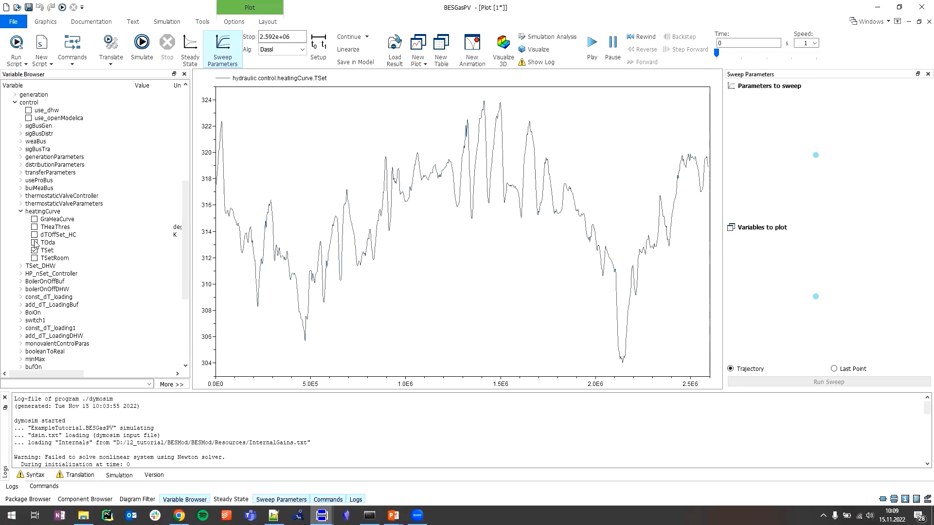
{"action": "left_click", "coordinate": [35, 243]}
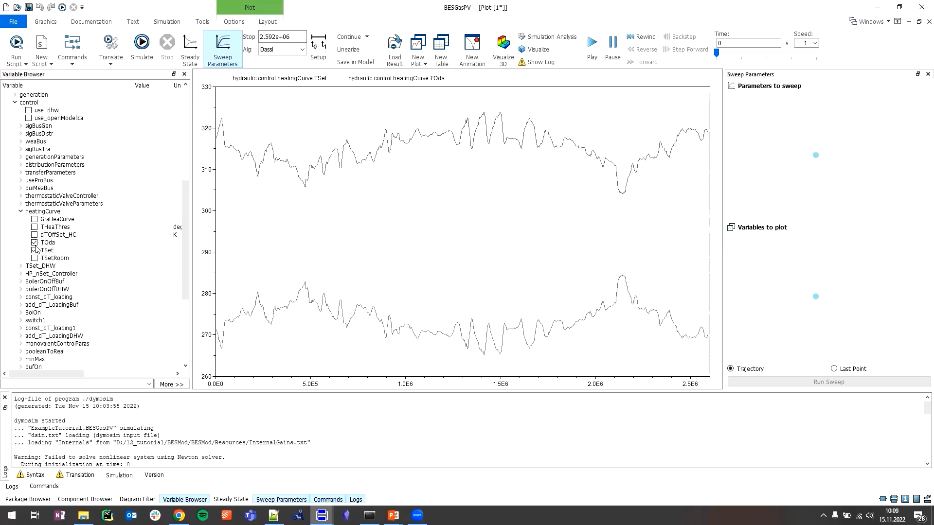
Step: Remove the TSet and TOda curves from the plot and collapse the heatingCurve and control branches
{"action": "left_click", "coordinate": [34, 251]}
{"action": "left_click", "coordinate": [34, 242]}
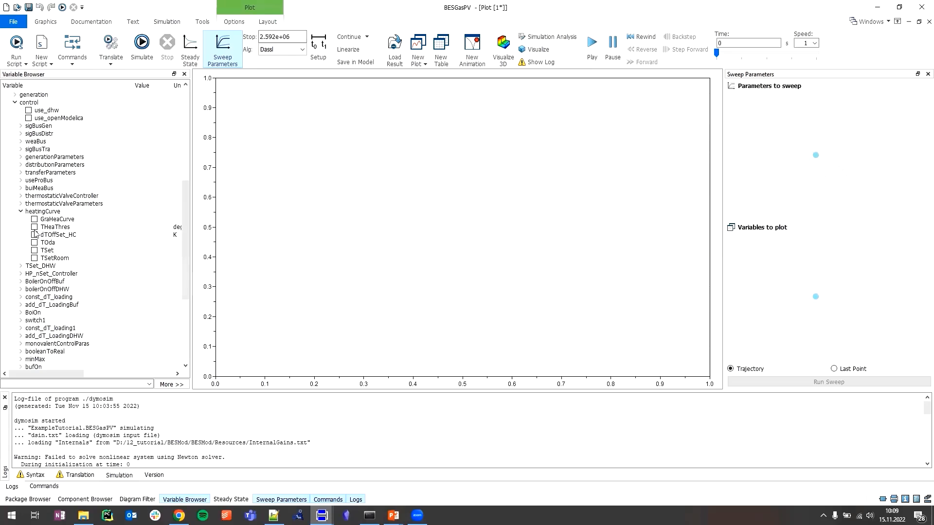
{"action": "left_click", "coordinate": [21, 212]}
{"action": "left_click", "coordinate": [16, 103]}
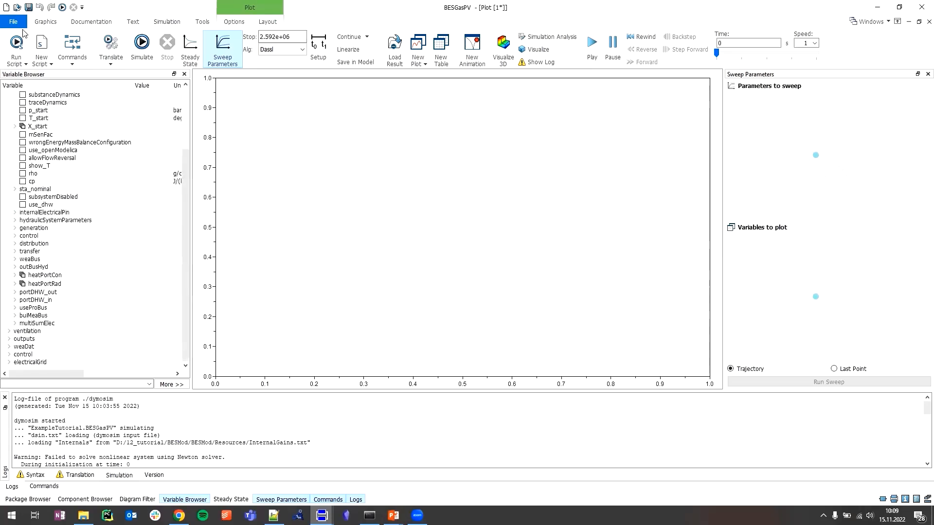
Step: Return to the BESGasPV model diagram and show the inner structure of the hydraulic component
{"action": "left_click", "coordinate": [46, 22]}
{"action": "left_click", "coordinate": [532, 314]}
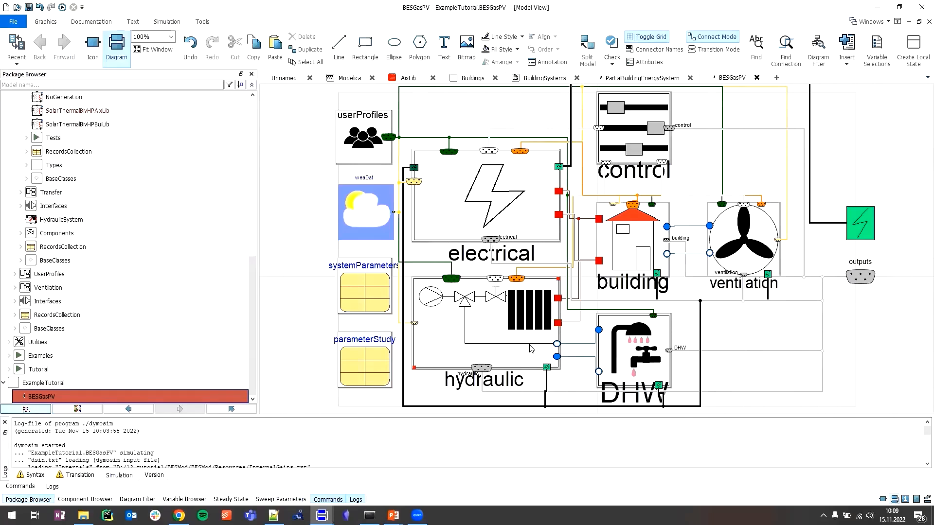
{"action": "right_click", "coordinate": [481, 302]}
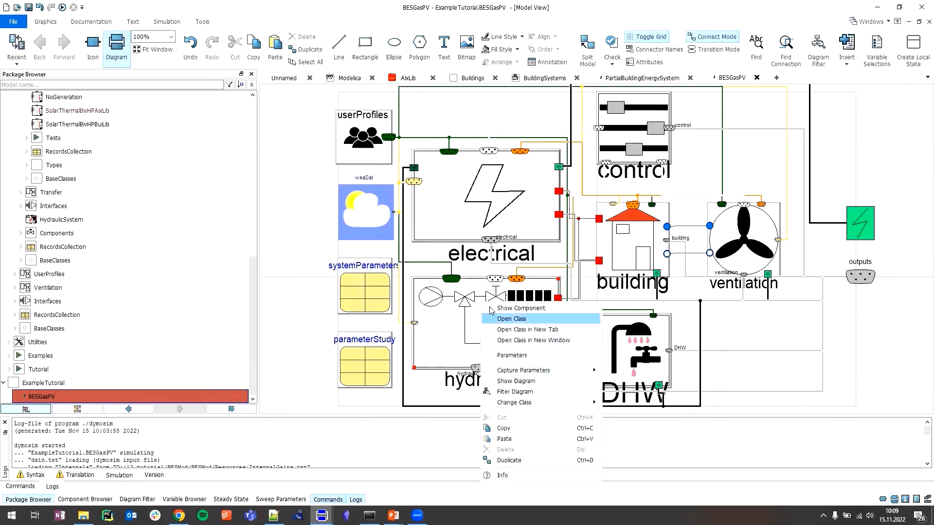
{"action": "left_click", "coordinate": [551, 309]}
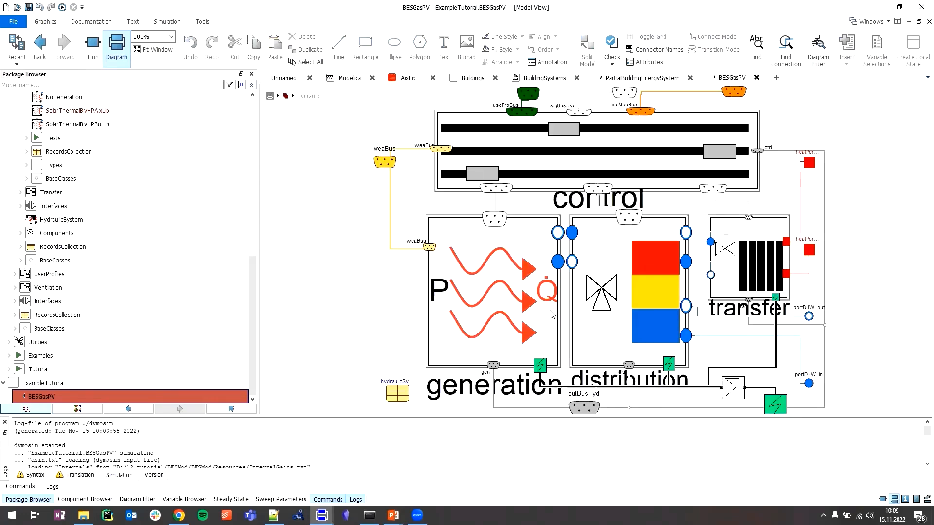
Step: Show the transfer component inside the hydraulic system and examine its pump, volume, resistance and radiator
{"action": "right_click", "coordinate": [733, 255]}
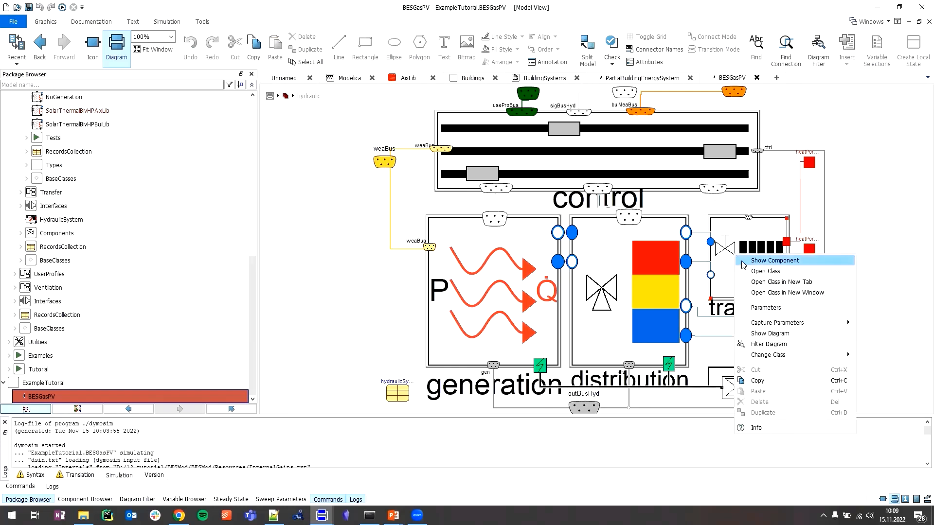
{"action": "left_click", "coordinate": [775, 260]}
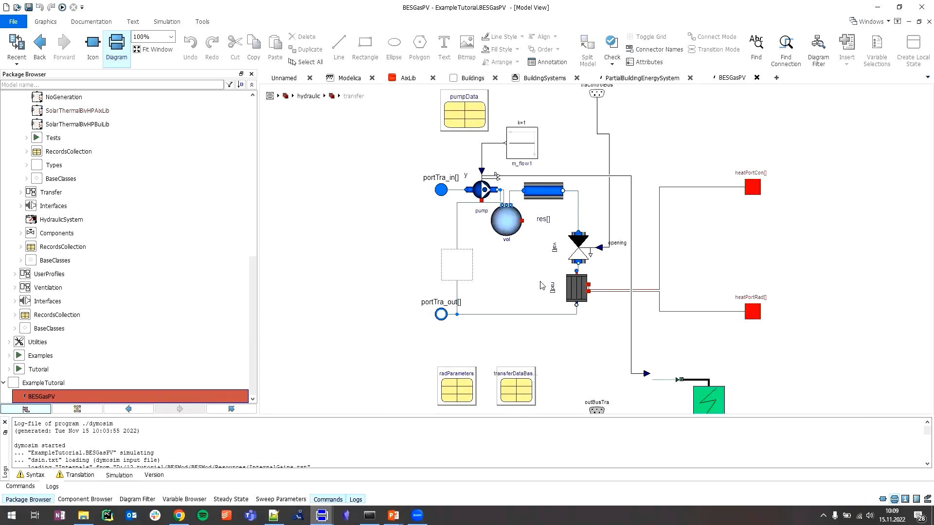
{"action": "left_click", "coordinate": [471, 197]}
{"action": "left_click", "coordinate": [542, 194]}
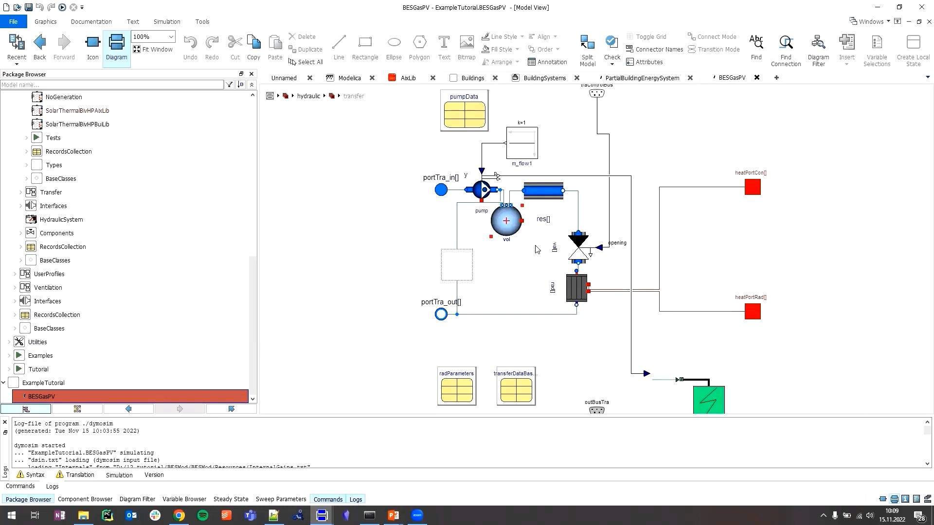
{"action": "left_click", "coordinate": [583, 291]}
{"action": "left_click_drag", "start_coordinate": [390, 137], "coordinate": [640, 367]}
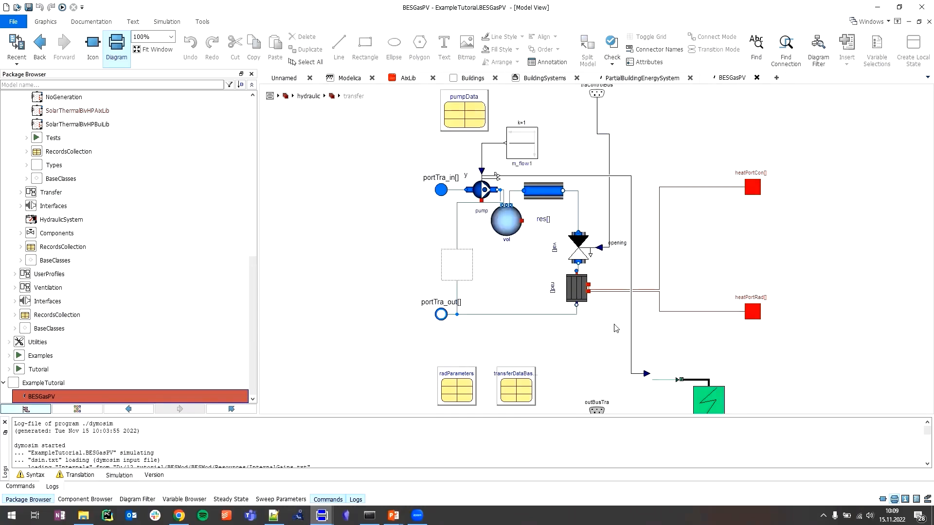
Step: Show the distribution component of the hydraulic system, examine its three-way valve and storages, and return to the hydraulic diagram
{"action": "left_click", "coordinate": [39, 46]}
{"action": "right_click", "coordinate": [616, 284]}
{"action": "left_click", "coordinate": [628, 289]}
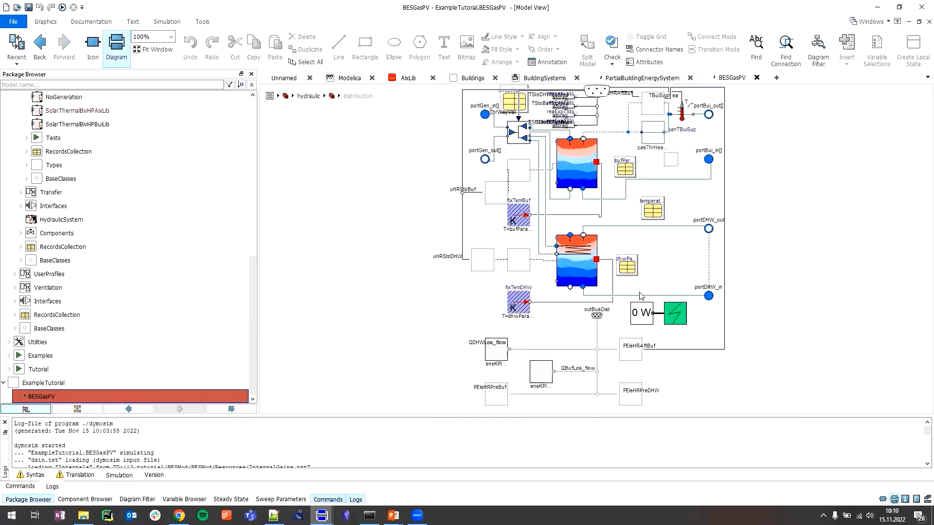
{"action": "left_click", "coordinate": [524, 142]}
{"action": "left_click", "coordinate": [44, 54]}
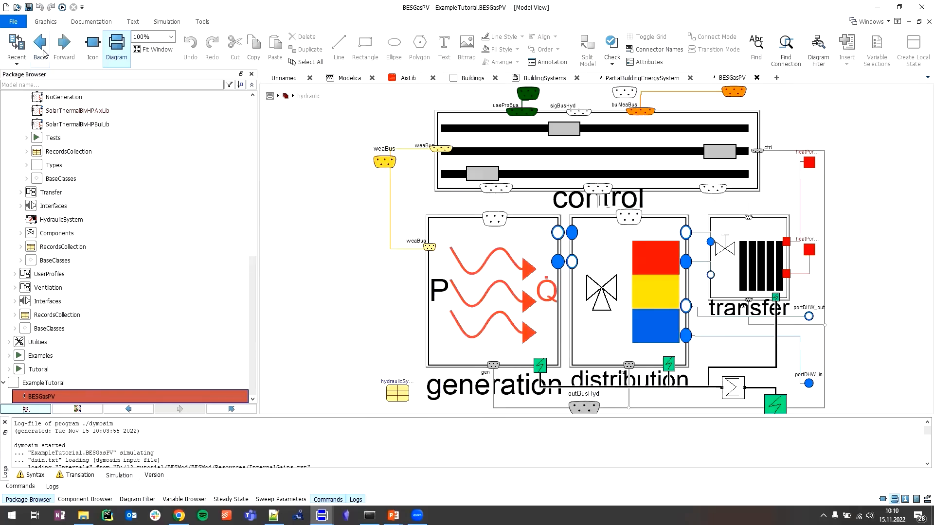
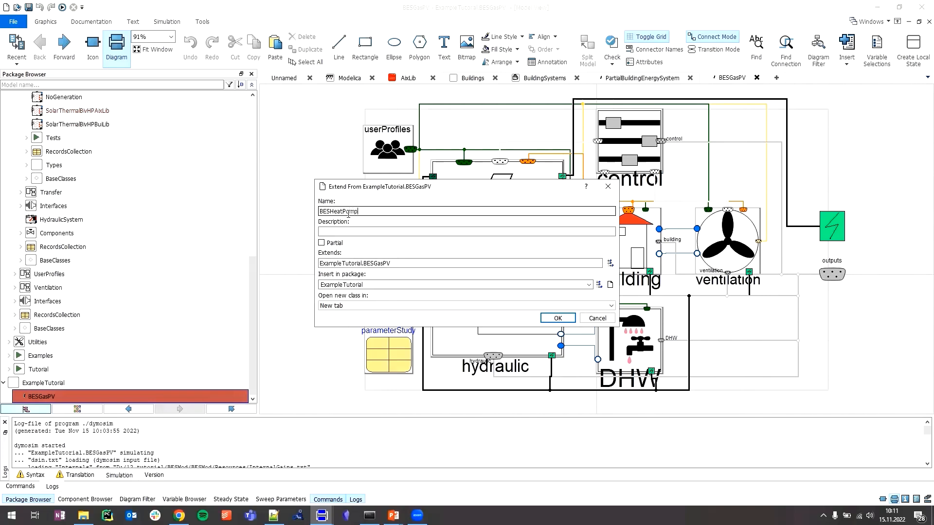
Step: Create the model BESHeatPump extending ExampleTutorial.BESGasPV in the ExampleTutorial package and save the package
{"action": "key", "text": "Return"}
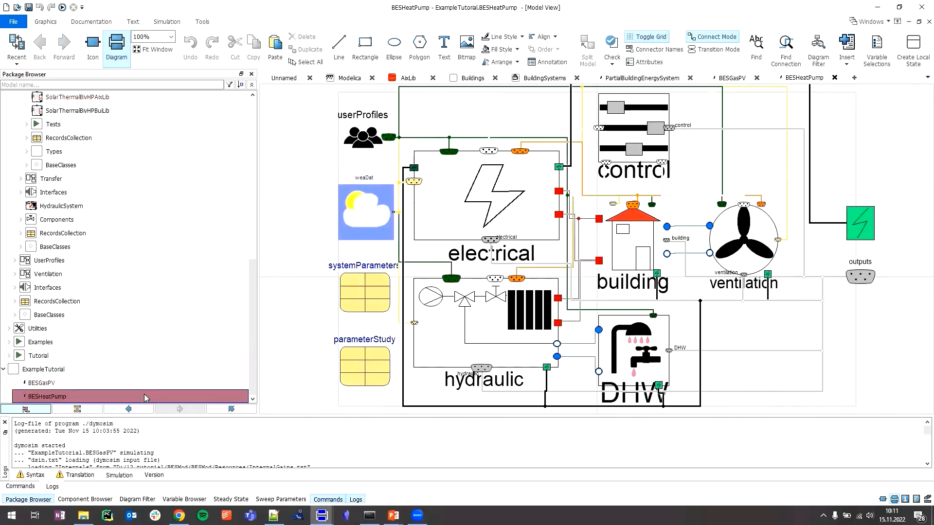
{"action": "double_click", "coordinate": [460, 331]}
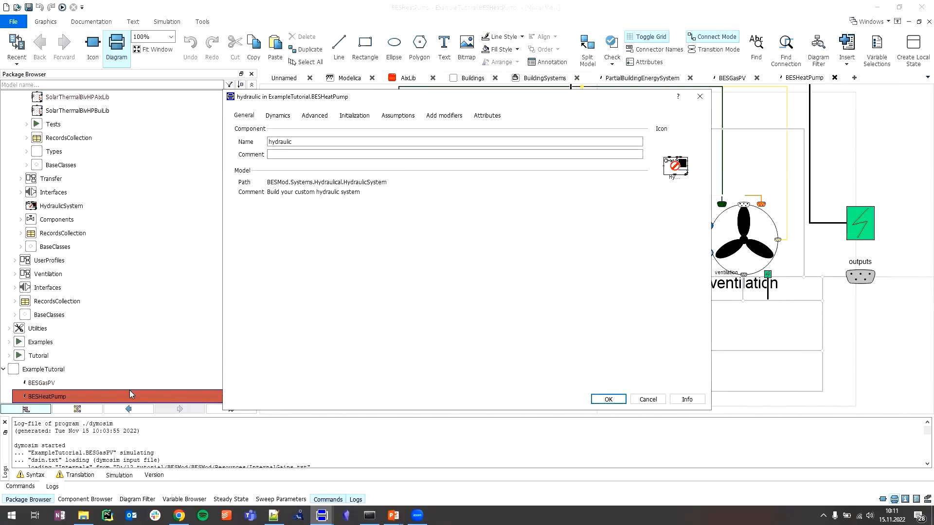
{"action": "key", "text": "Escape"}
{"action": "key", "text": "ctrl+s"}
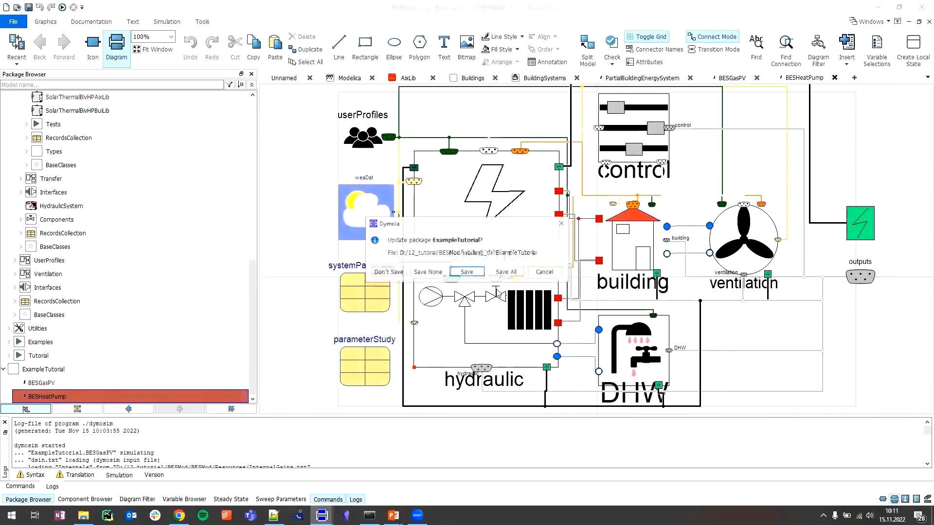
{"action": "key", "text": "Return"}
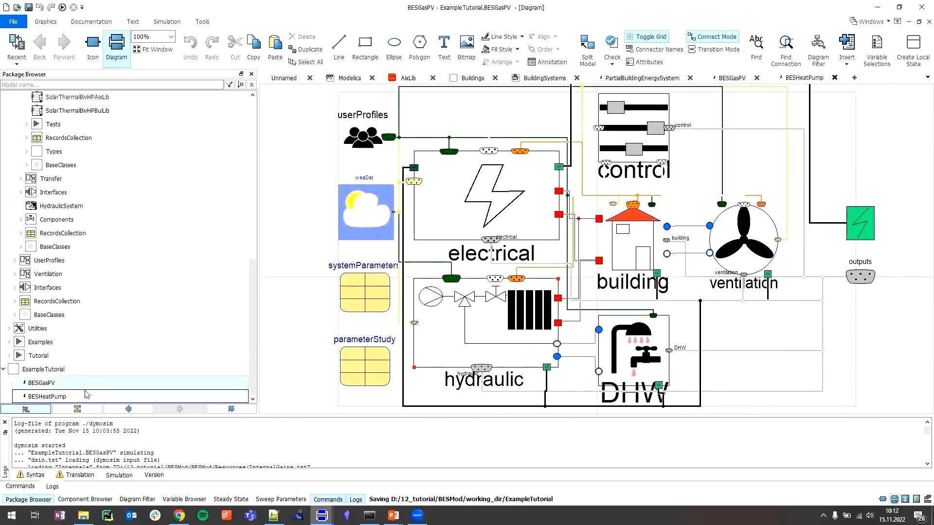
Step: Remove the generation modifier from the hydraulic component in BESGasPV and save the model
{"action": "double_click", "coordinate": [487, 323]}
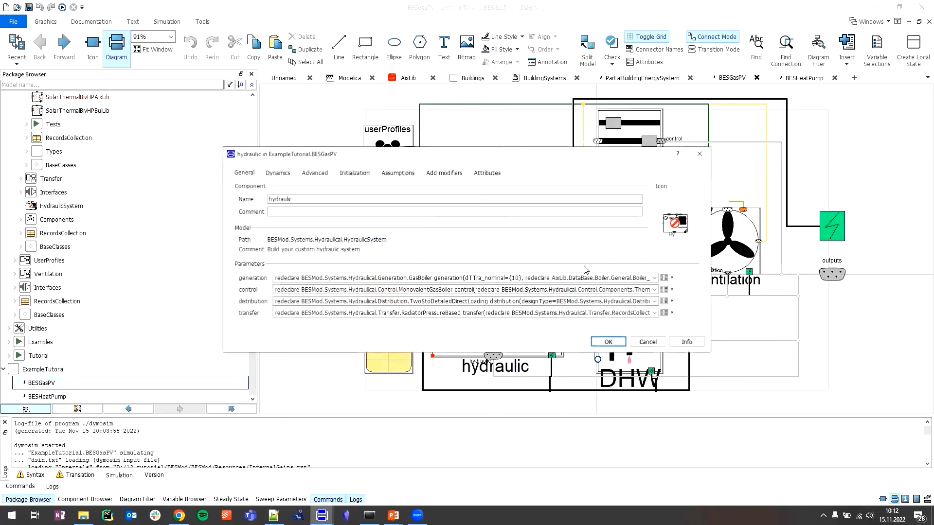
{"action": "left_click", "coordinate": [653, 277]}
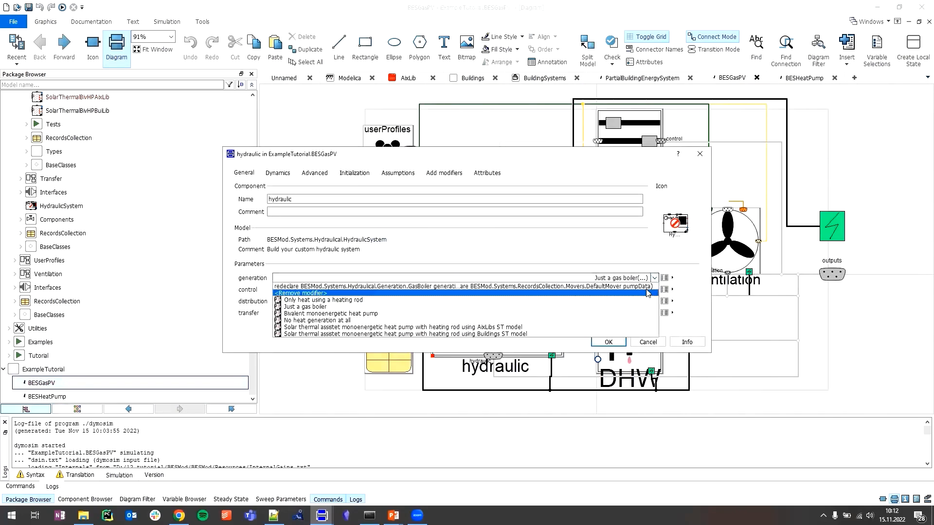
{"action": "left_click", "coordinate": [644, 293]}
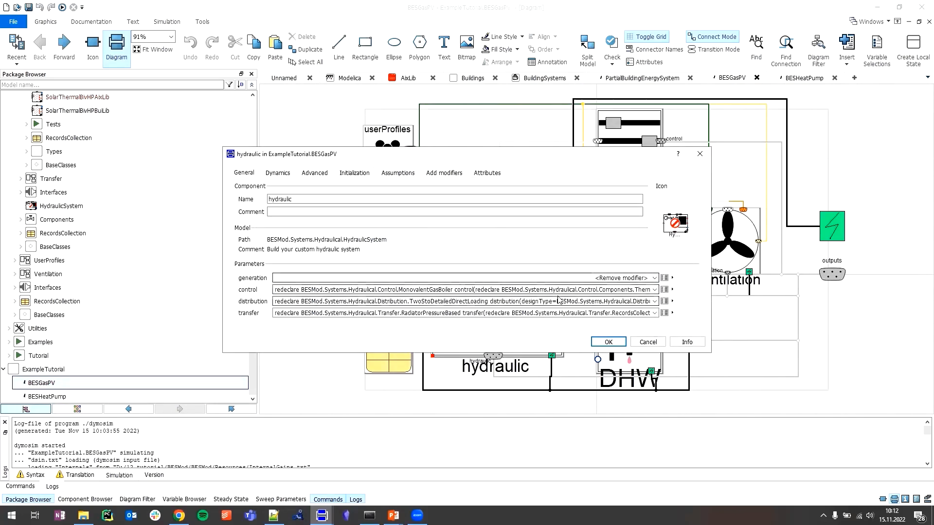
{"action": "left_click", "coordinate": [607, 342]}
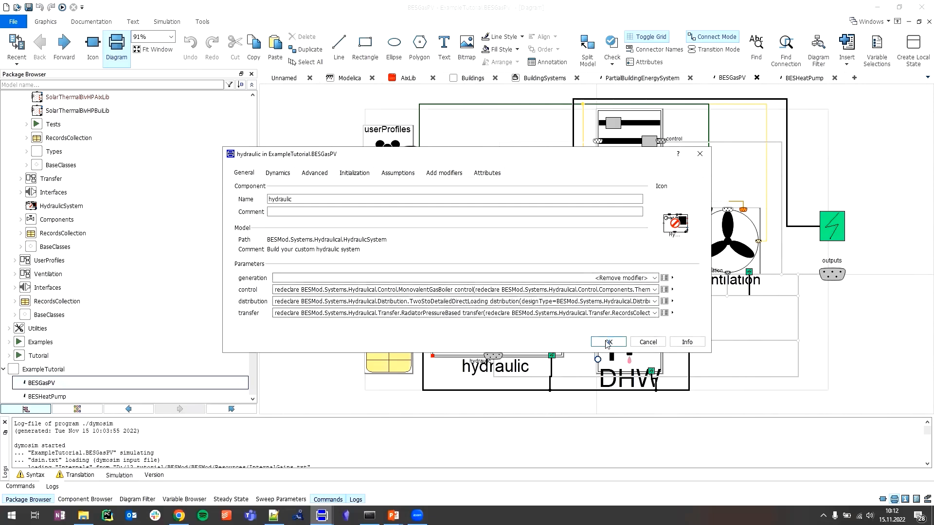
{"action": "key", "text": "ctrl+s"}
{"action": "left_click", "coordinate": [471, 284]}
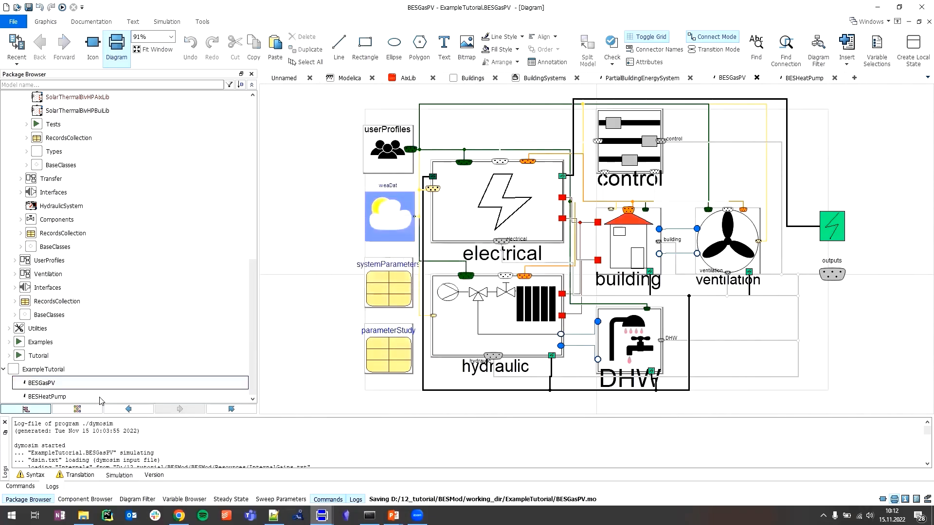
Step: Redeclare the hydraulic component's generation in BESHeatPump as the bivalent monoenergetic heat pump (HeatPumpAndHeatingRod)
{"action": "left_click", "coordinate": [100, 396]}
{"action": "double_click", "coordinate": [493, 331]}
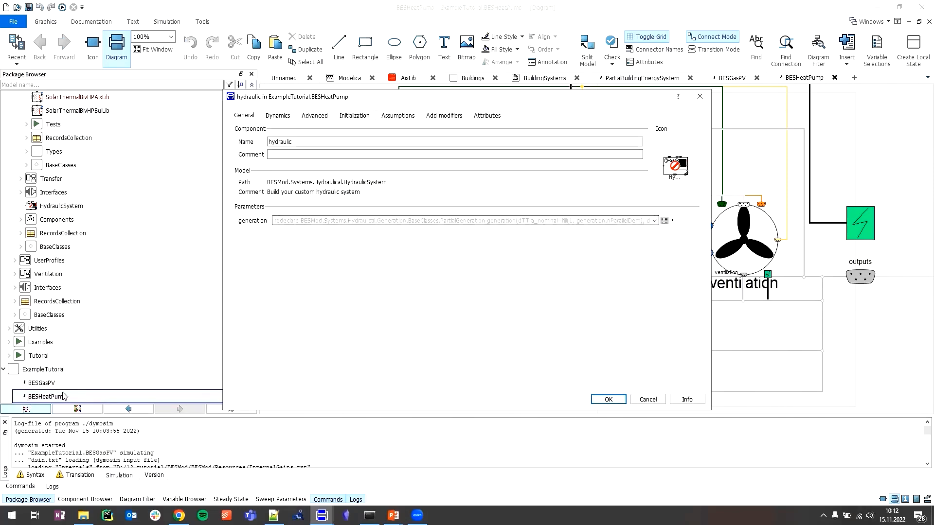
{"action": "left_click", "coordinate": [654, 220]}
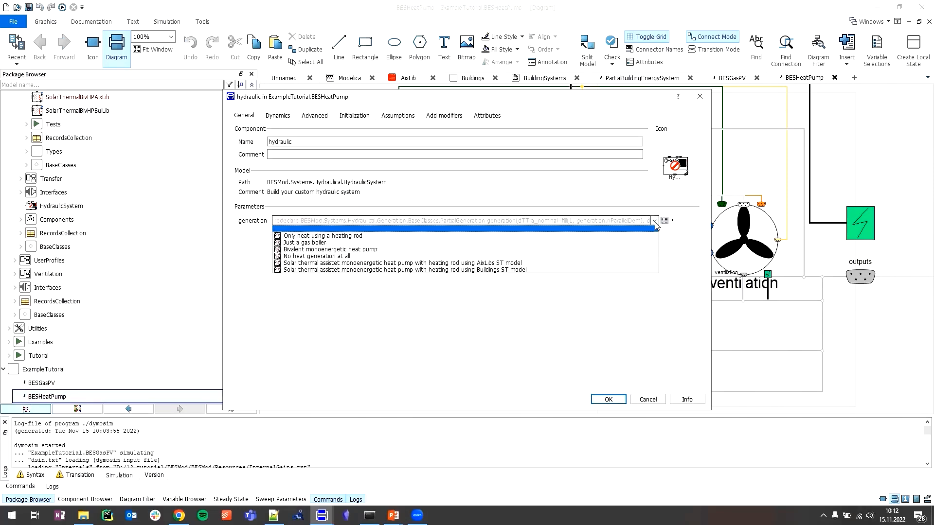
{"action": "left_click", "coordinate": [646, 249]}
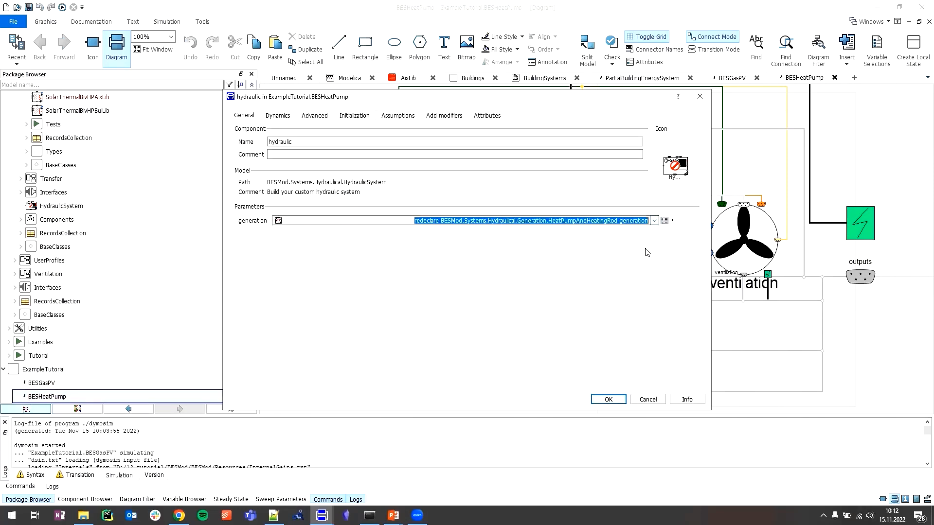
Step: Open the parameters of the redeclared generation, widen the dialog, and set Medium_eva to Moist air
{"action": "left_click", "coordinate": [664, 221]}
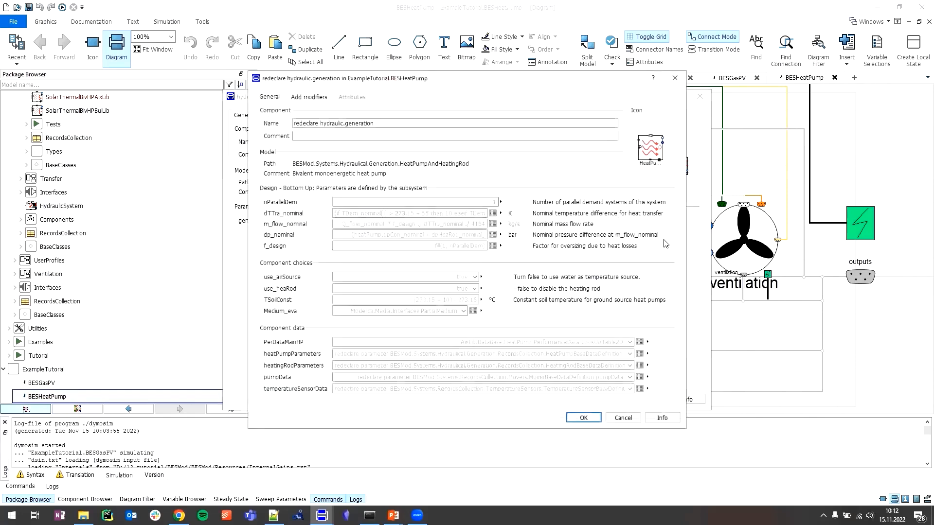
{"action": "left_click_drag", "start_coordinate": [686, 270], "coordinate": [843, 266]}
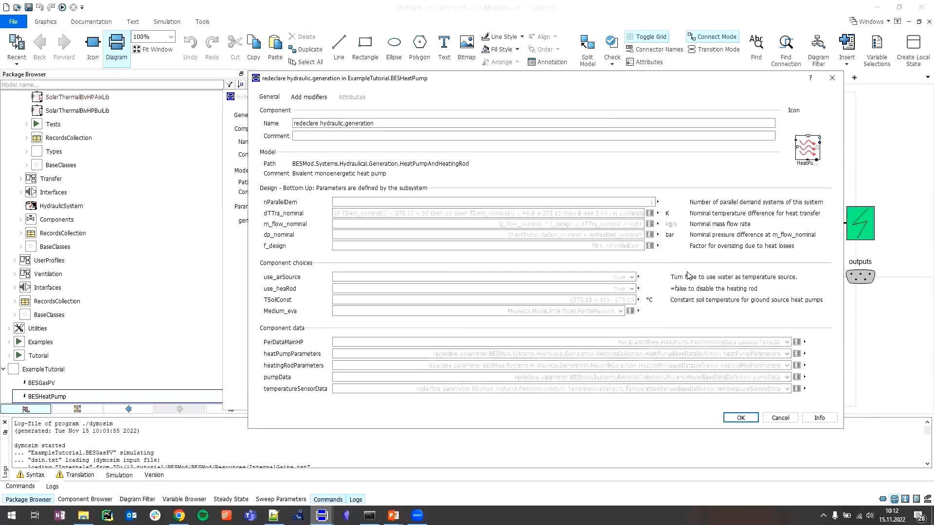
{"action": "left_click", "coordinate": [620, 311]}
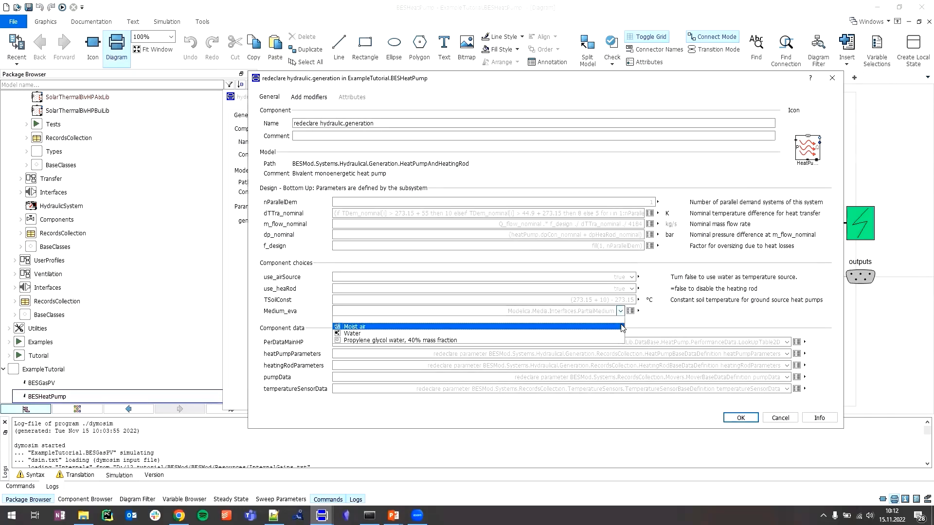
{"action": "left_click", "coordinate": [621, 327]}
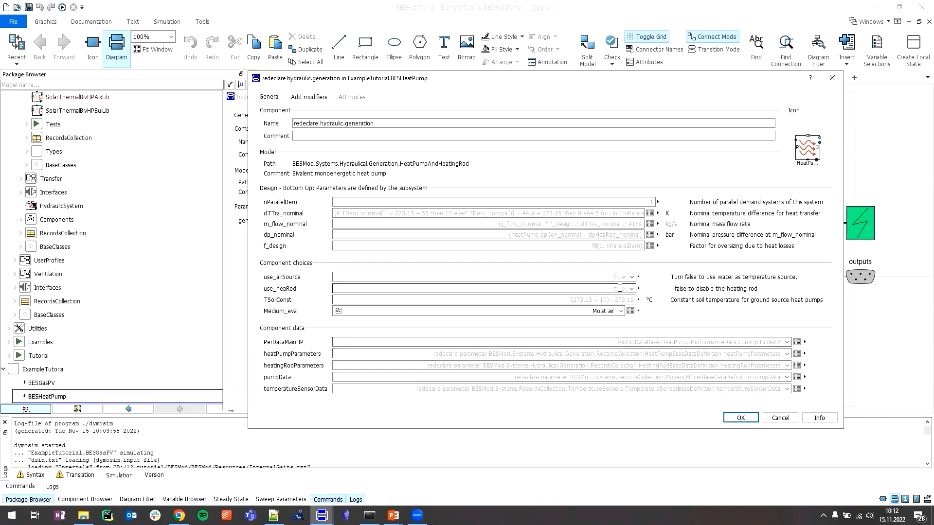
Step: Set the generation's PerDataMainHP to performance data coming from manufacturer, using the Vitocal 350 AWI 114 data table
{"action": "left_click", "coordinate": [785, 343]}
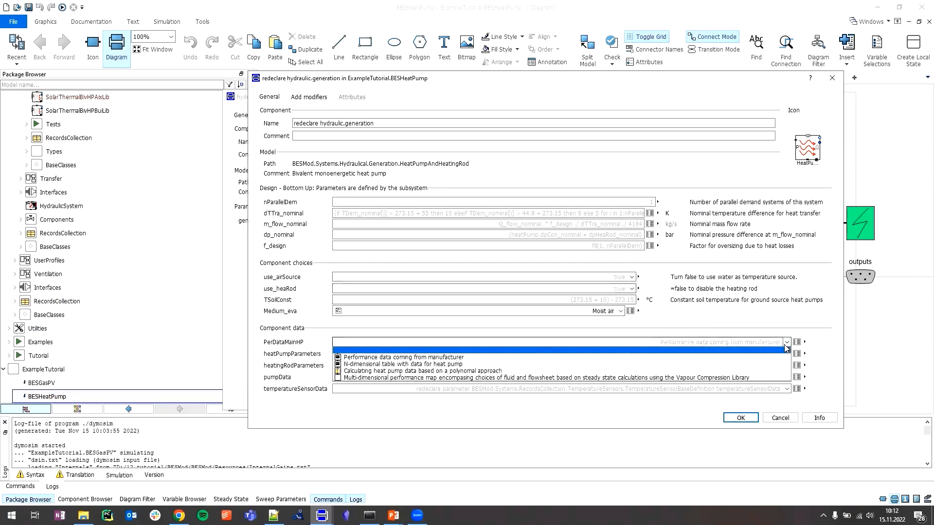
{"action": "left_click", "coordinate": [787, 358]}
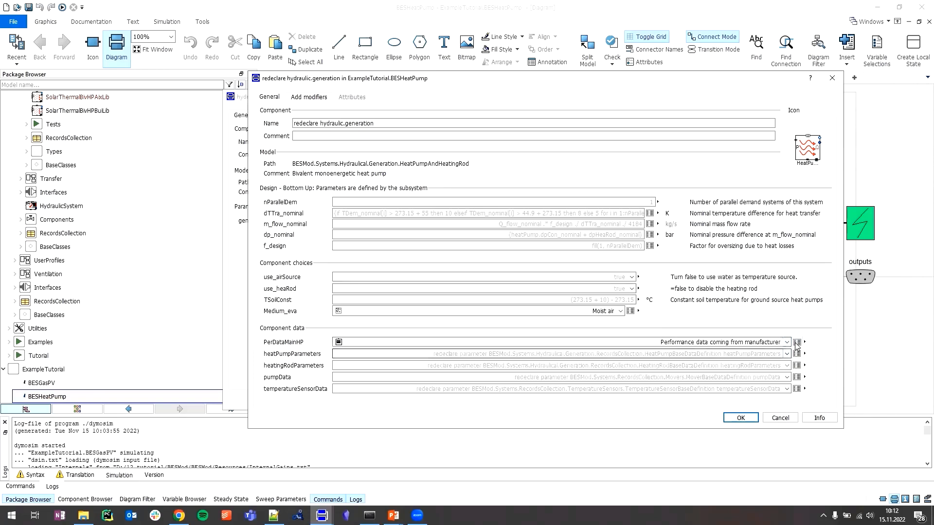
{"action": "left_click", "coordinate": [796, 342]}
{"action": "left_click", "coordinate": [455, 233]}
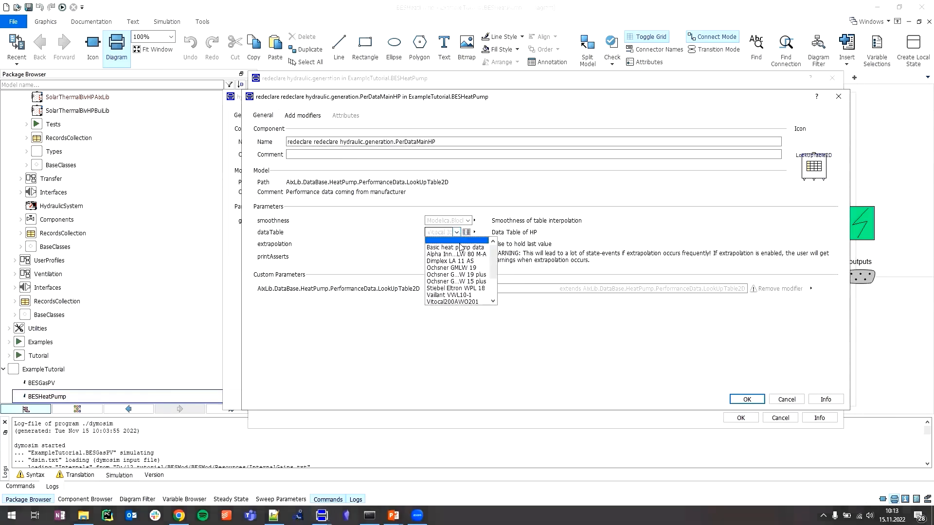
{"action": "scroll", "coordinate": [460, 263], "scroll_direction": "down", "scroll_amount": 2}
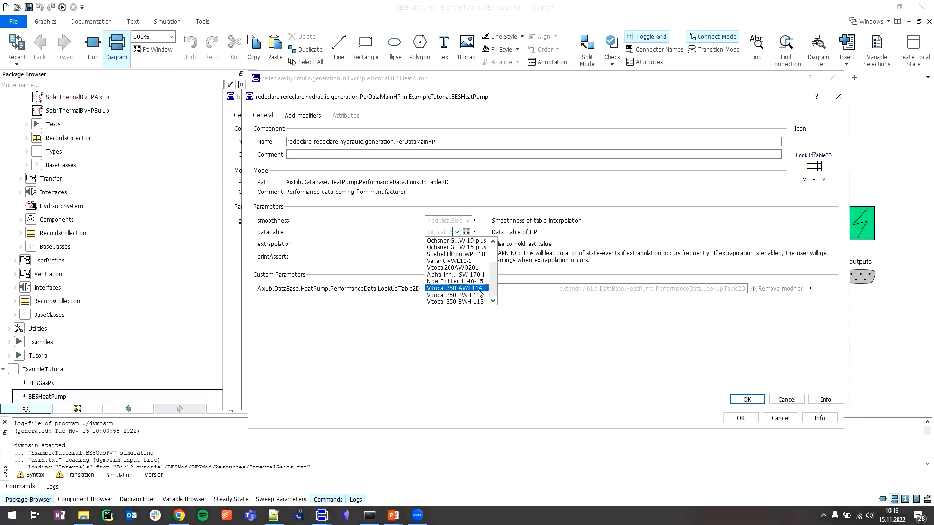
{"action": "left_click", "coordinate": [479, 290]}
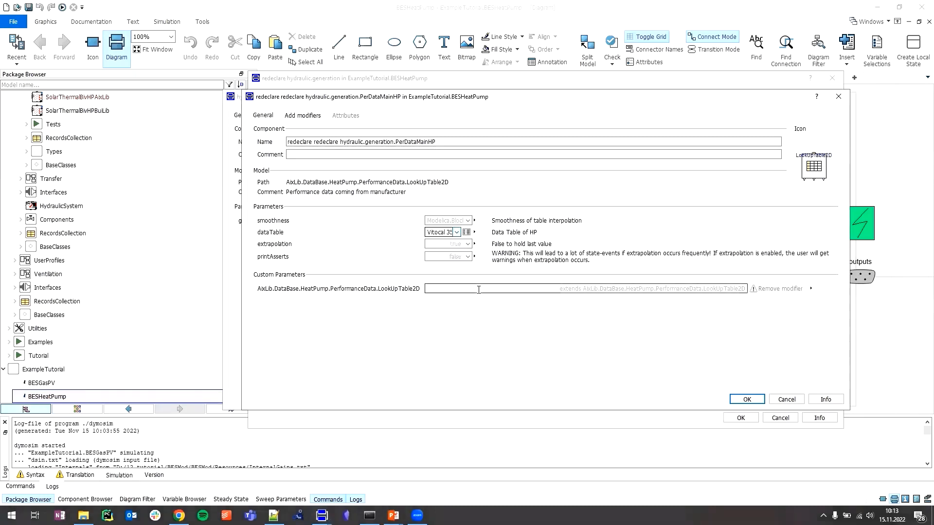
{"action": "left_click", "coordinate": [746, 400]}
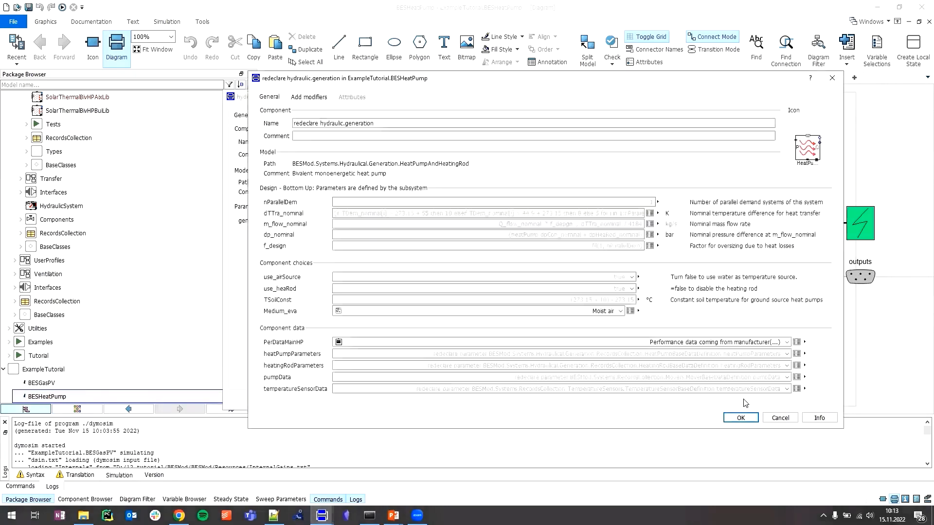
Step: Assign DefaultHP, DefaultHR, DefaultMover and DefaultSensor to the generation's heat pump, heating rod, pump and temperature sensor data
{"action": "left_click", "coordinate": [786, 354]}
{"action": "left_click", "coordinate": [783, 370]}
{"action": "left_click", "coordinate": [787, 366]}
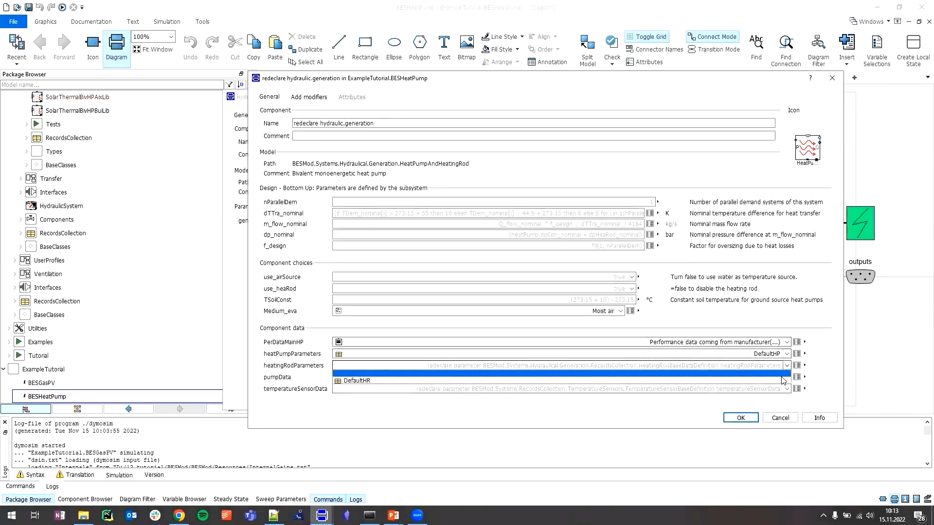
{"action": "left_click", "coordinate": [778, 381]}
{"action": "left_click", "coordinate": [787, 378]}
{"action": "left_click", "coordinate": [779, 392]}
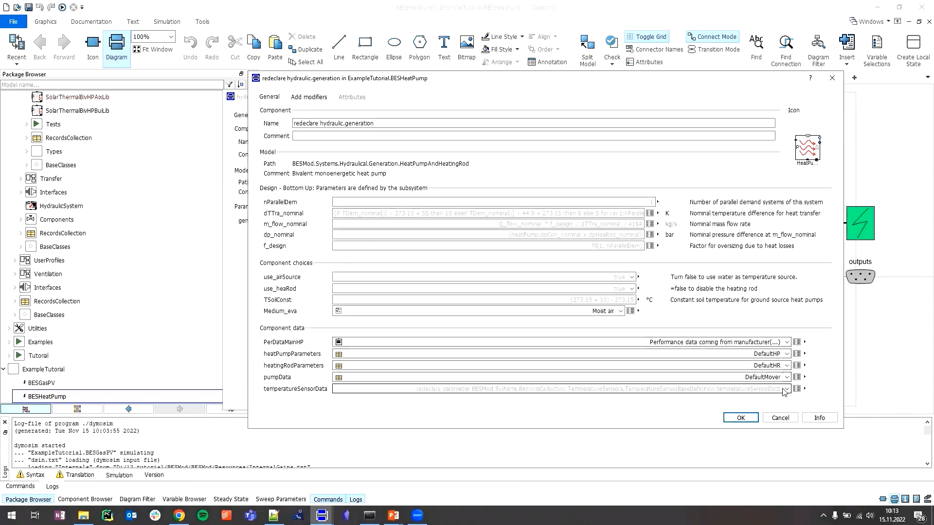
{"action": "left_click", "coordinate": [786, 389]}
{"action": "left_click", "coordinate": [774, 405]}
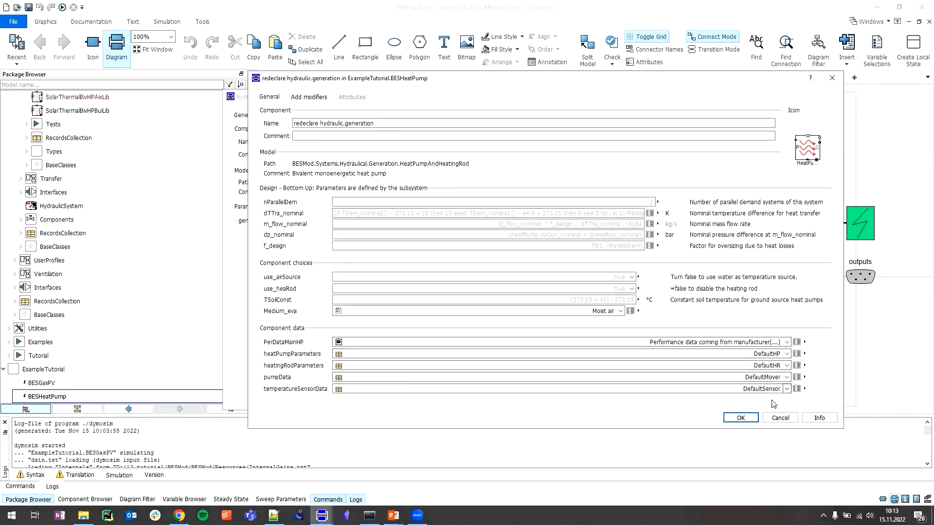
Step: Accept the generation and hydraulic parameter changes and save the BESHeatPump model
{"action": "left_click", "coordinate": [739, 417]}
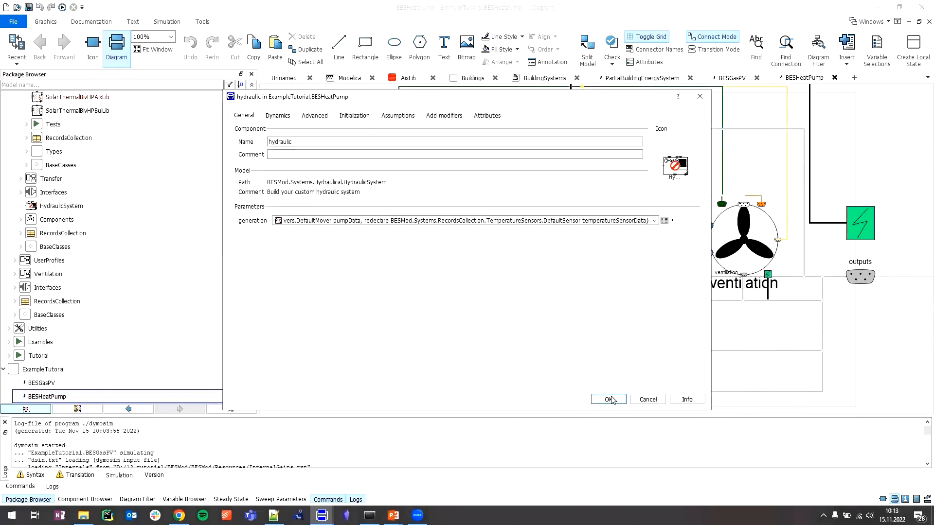
{"action": "left_click", "coordinate": [611, 399]}
{"action": "key", "text": "ctrl+s"}
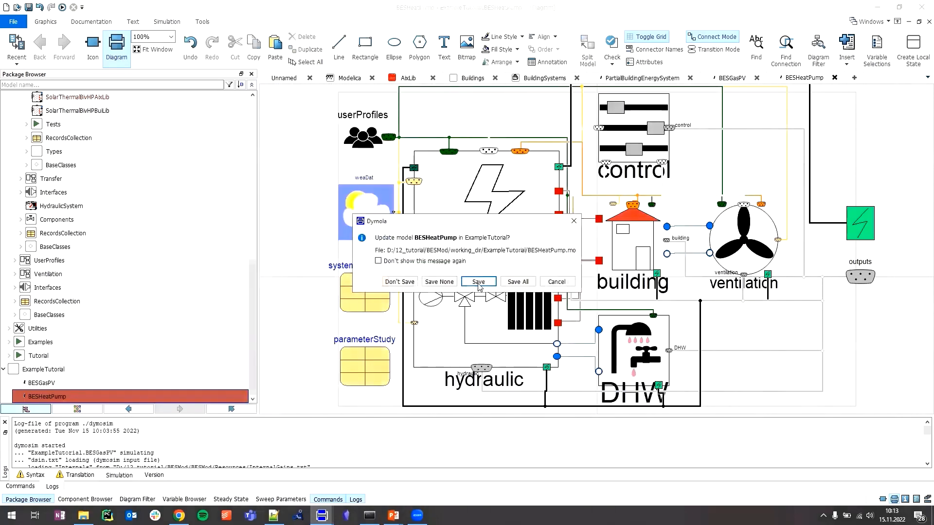
{"action": "left_click", "coordinate": [478, 281]}
Step: Inspect the distribution and heat pump generation diagrams inside the hydraulic component, and return to the top-level BESHeatPump diagram
{"action": "right_click", "coordinate": [463, 322]}
{"action": "left_click", "coordinate": [486, 328]}
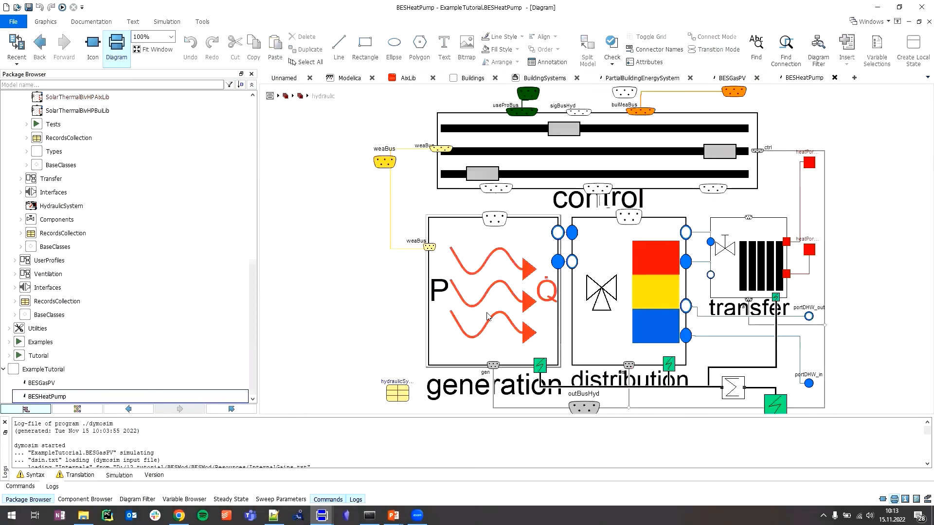
{"action": "right_click", "coordinate": [490, 298]}
{"action": "left_click", "coordinate": [673, 287]}
{"action": "right_click", "coordinate": [625, 272]}
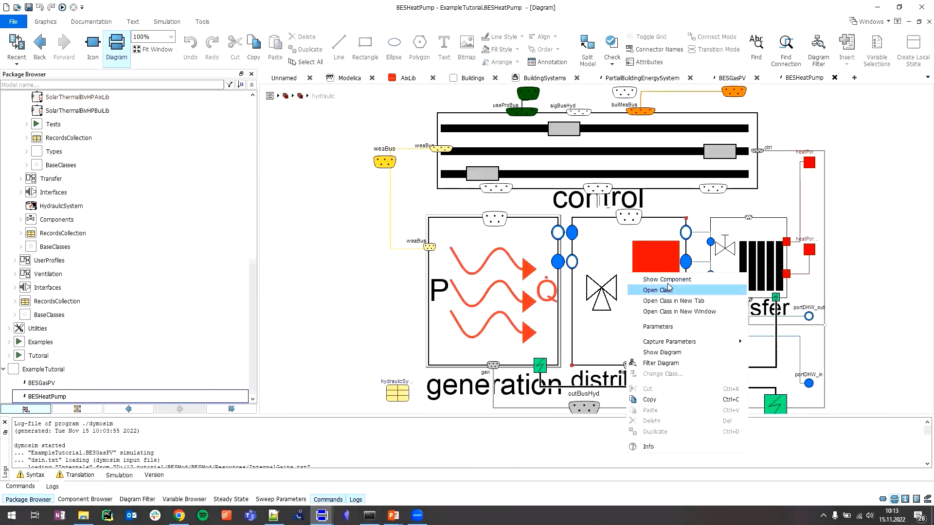
{"action": "left_click", "coordinate": [668, 288]}
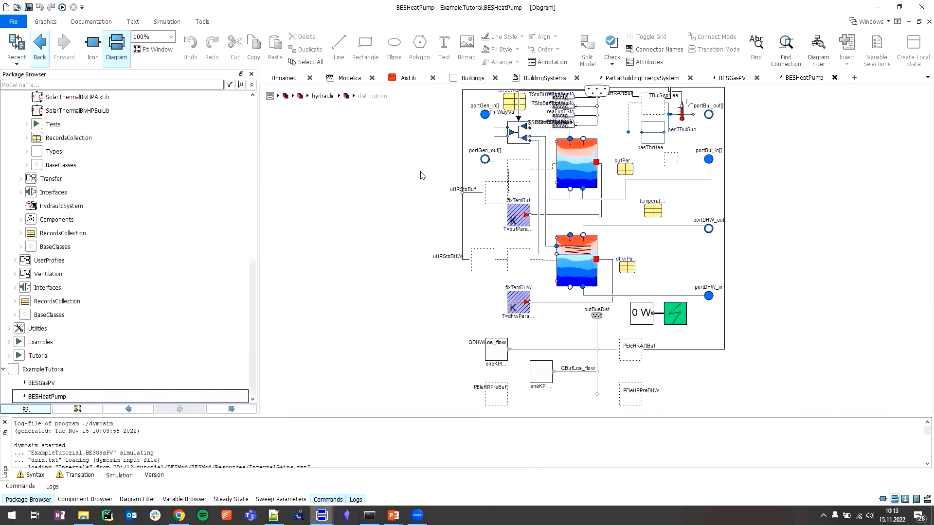
{"action": "right_click", "coordinate": [500, 290]}
{"action": "left_click", "coordinate": [514, 298]}
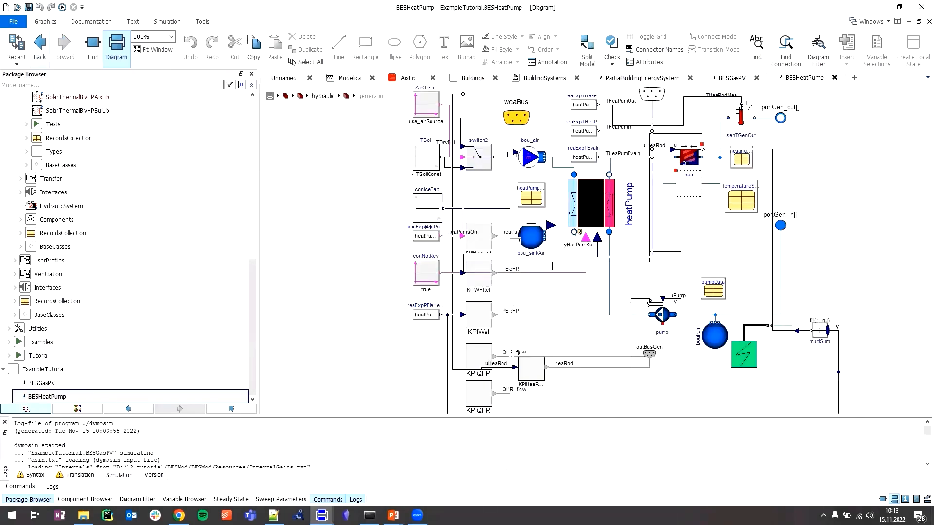
{"action": "left_click", "coordinate": [35, 50]}
{"action": "left_click", "coordinate": [35, 50]}
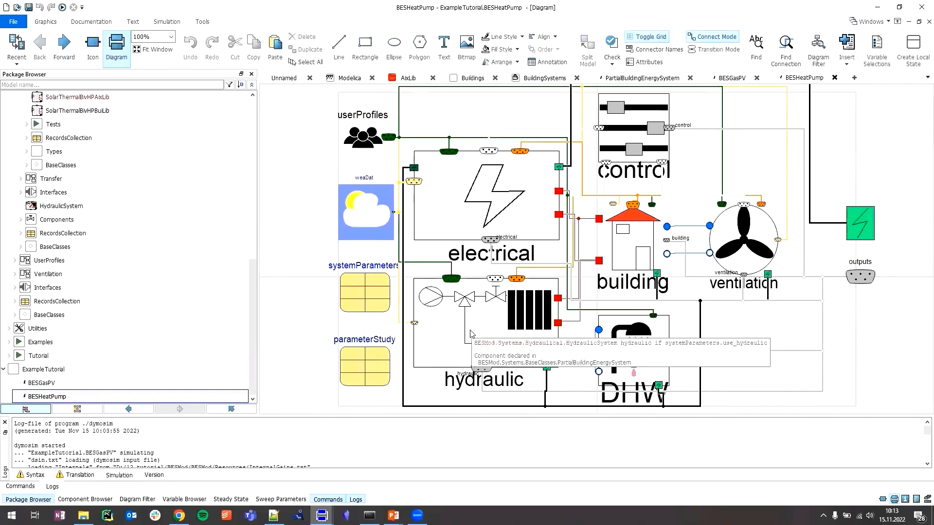
Step: Start the simulation of BESHeatPump and enlarge the log area to show the translation output
{"action": "left_click", "coordinate": [62, 7]}
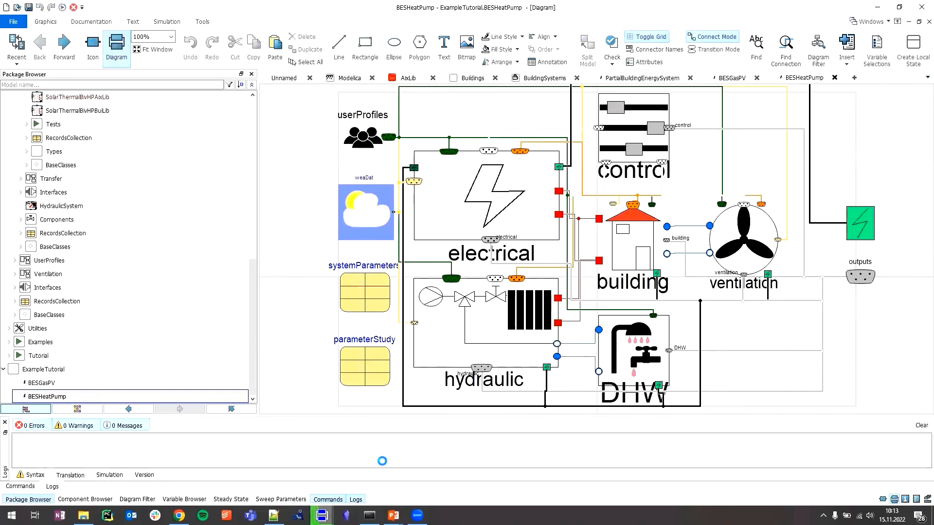
{"action": "left_click_drag", "start_coordinate": [315, 414], "coordinate": [323, 337]}
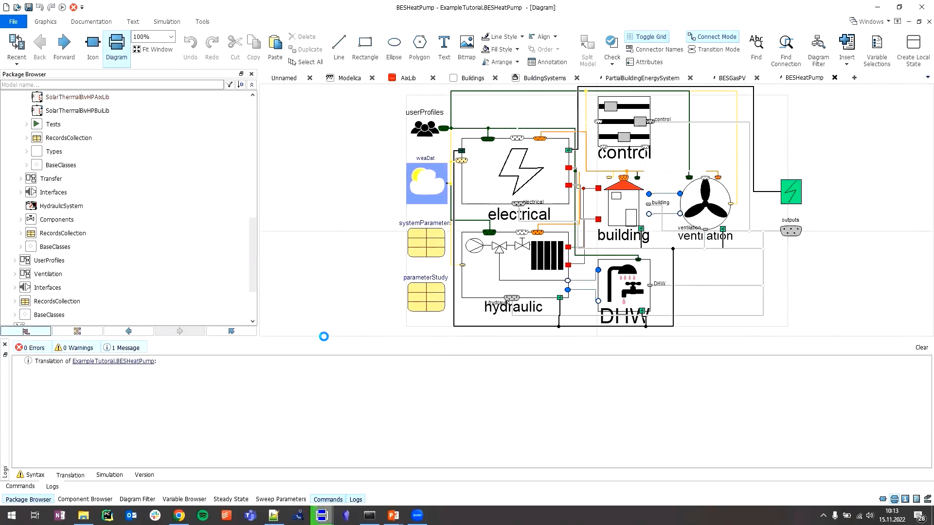
{"action": "scroll", "coordinate": [185, 269], "scroll_direction": "down", "scroll_amount": 2}
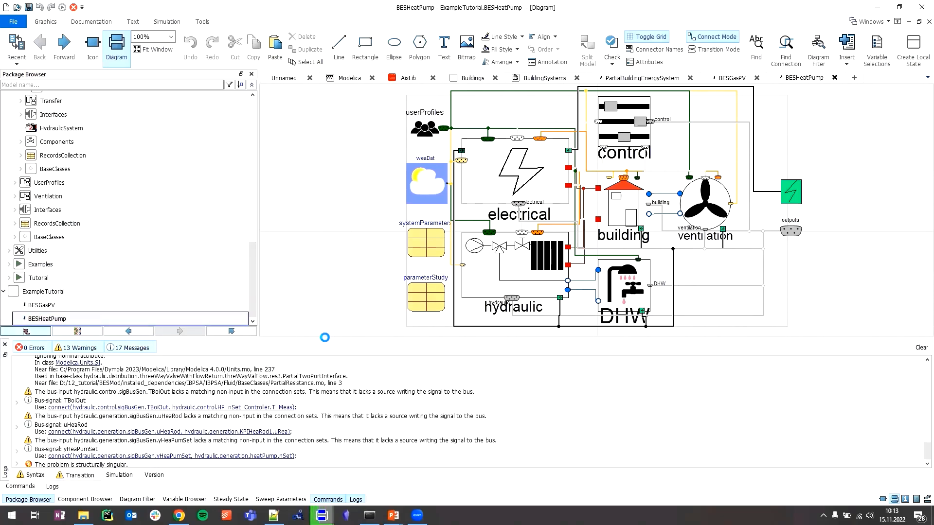
{"action": "left_click_drag", "start_coordinate": [325, 305], "coordinate": [323, 260]}
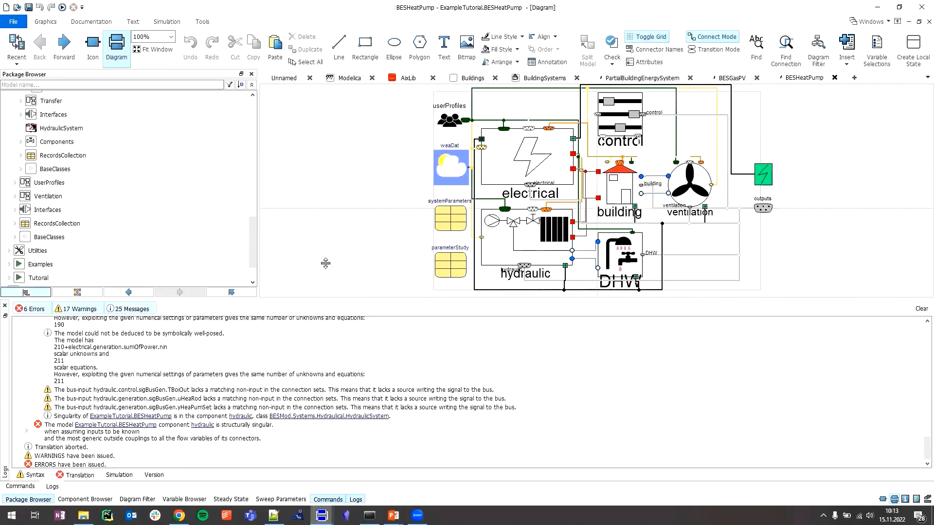
Step: Examine the translation log's structural singularity errors and the TBoiOut bus-signal warning for the hydraulic control, and shrink the log area again
{"action": "scroll", "coordinate": [302, 372], "scroll_direction": "up", "scroll_amount": 5}
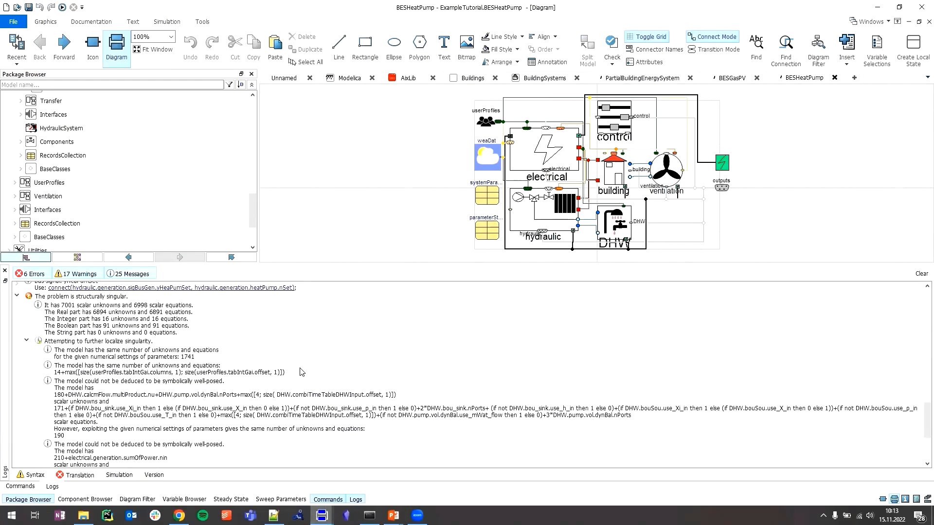
{"action": "left_click", "coordinate": [27, 341]}
{"action": "scroll", "coordinate": [49, 392], "scroll_direction": "up", "scroll_amount": 4}
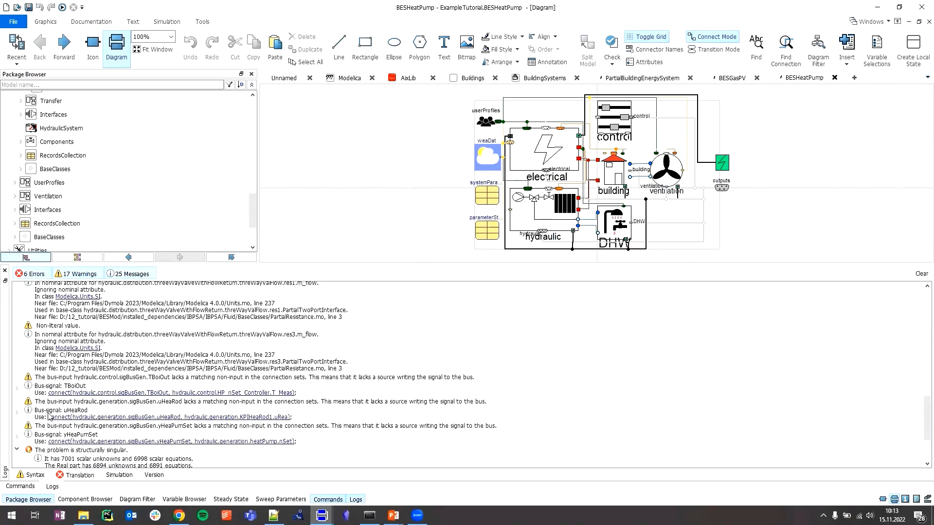
{"action": "scroll", "coordinate": [49, 415], "scroll_direction": "down", "scroll_amount": 4}
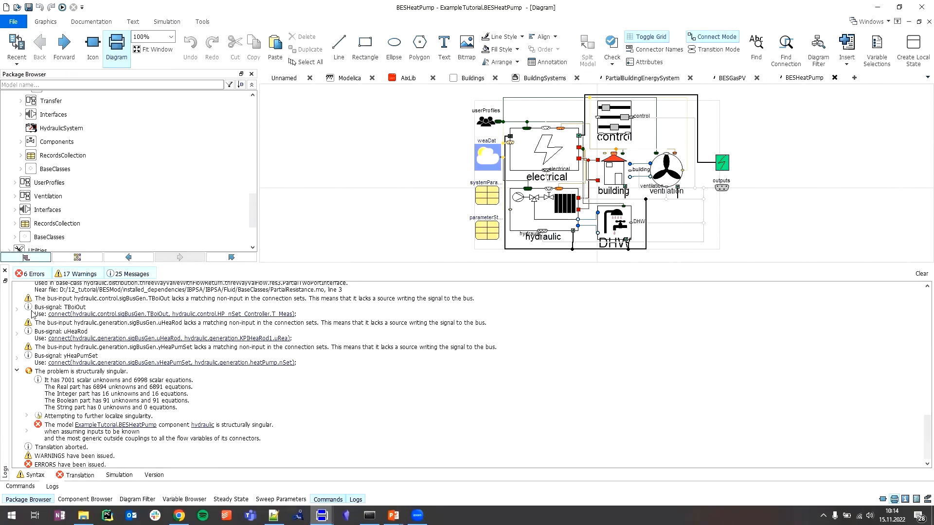
{"action": "left_click_drag", "start_coordinate": [36, 300], "coordinate": [130, 309]}
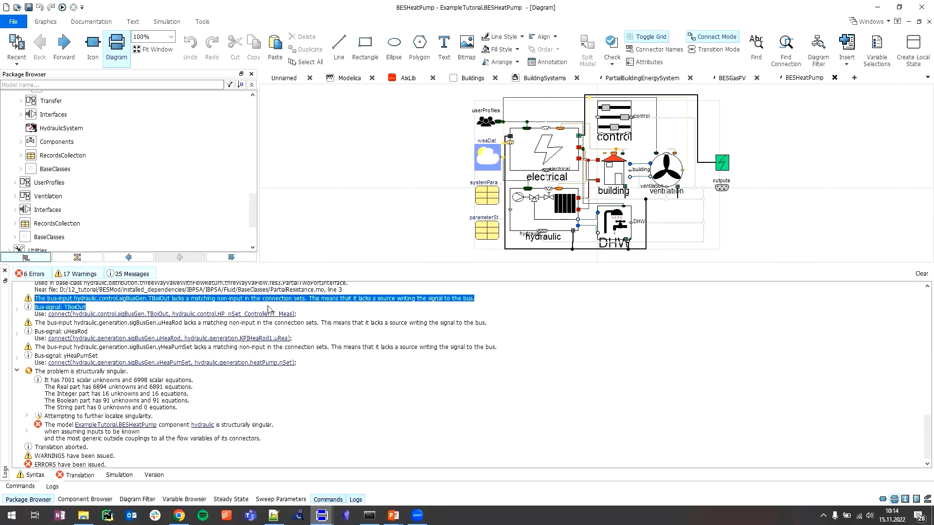
{"action": "left_click_drag", "start_coordinate": [109, 309], "coordinate": [62, 310]}
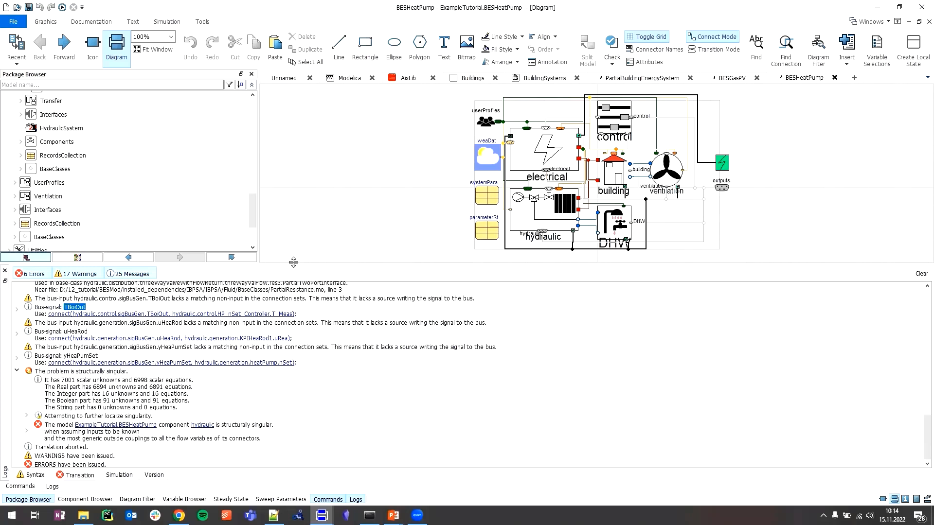
{"action": "left_click_drag", "start_coordinate": [294, 262], "coordinate": [294, 289]}
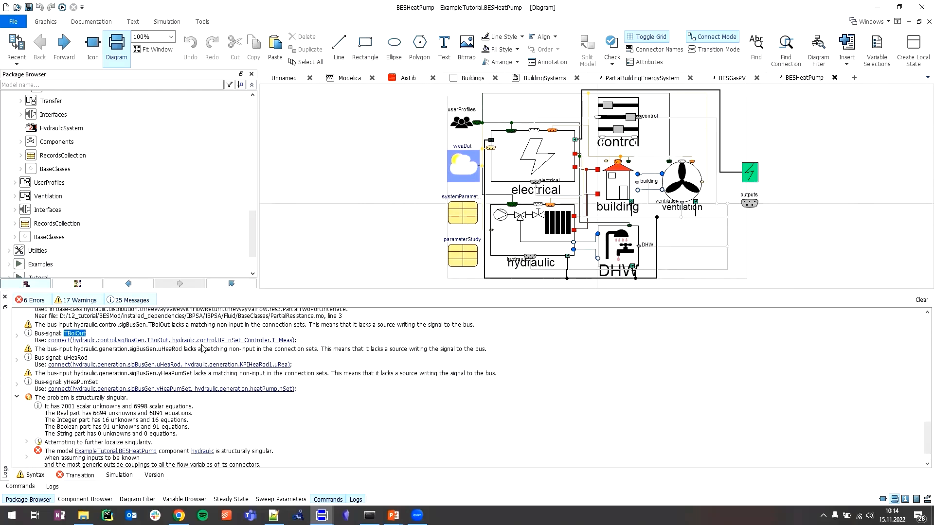
{"action": "left_click_drag", "start_coordinate": [311, 344], "coordinate": [145, 343]}
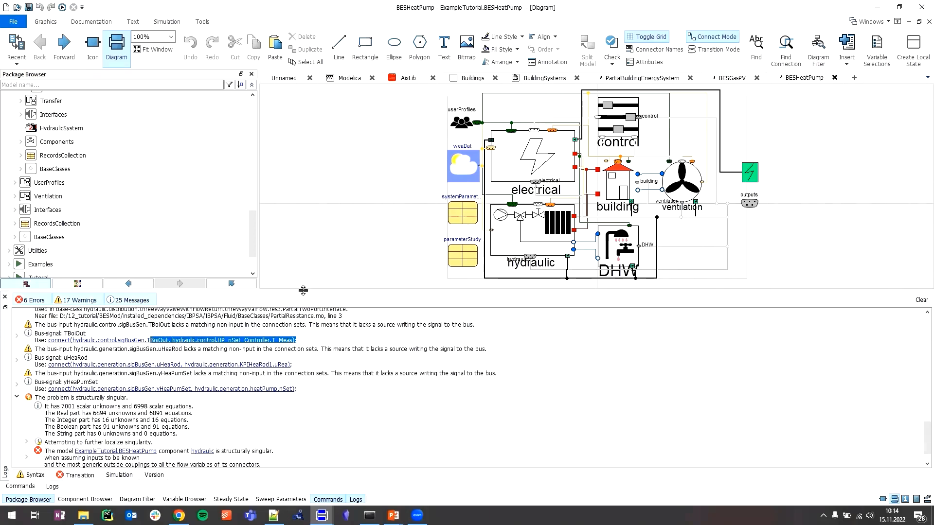
{"action": "left_click_drag", "start_coordinate": [304, 291], "coordinate": [194, 417]}
Step: Remove the control modifier from the hydraulic component in BESGasPV and save the model
{"action": "double_click", "coordinate": [95, 387]}
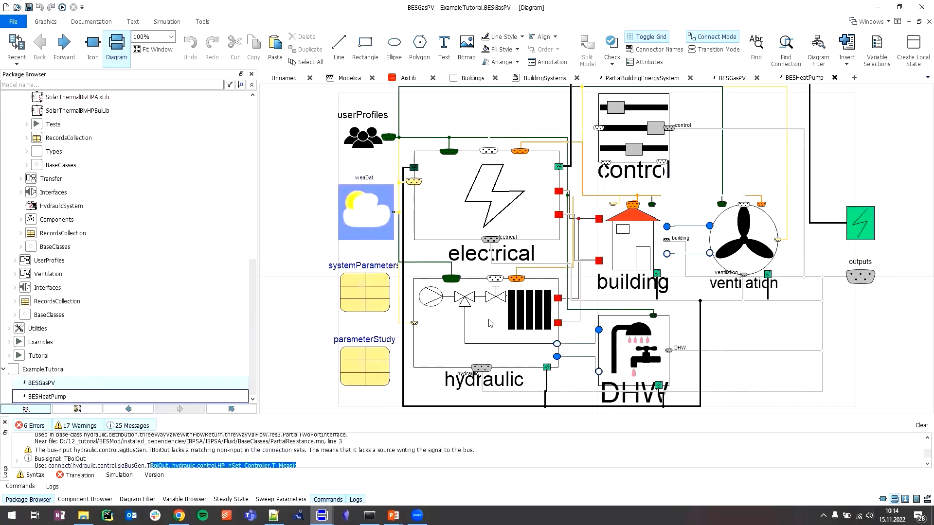
{"action": "double_click", "coordinate": [490, 323]}
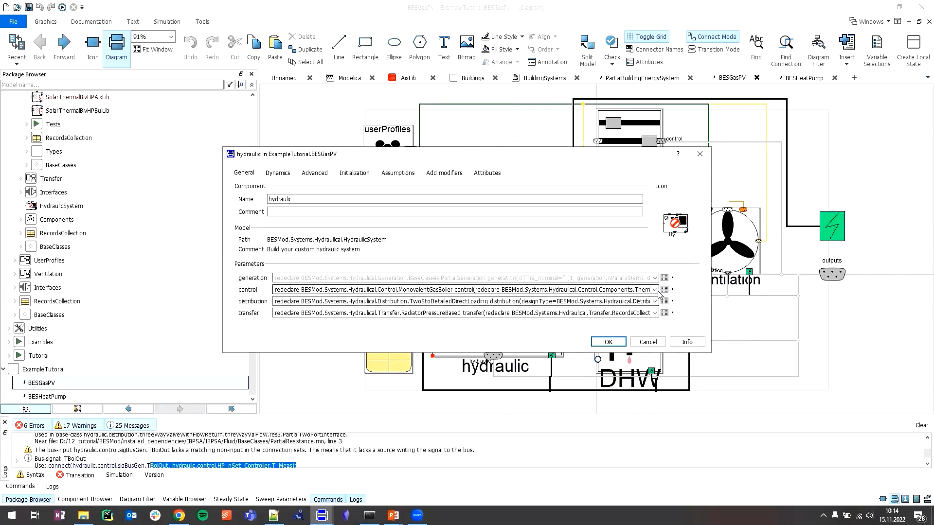
{"action": "left_click", "coordinate": [656, 291]}
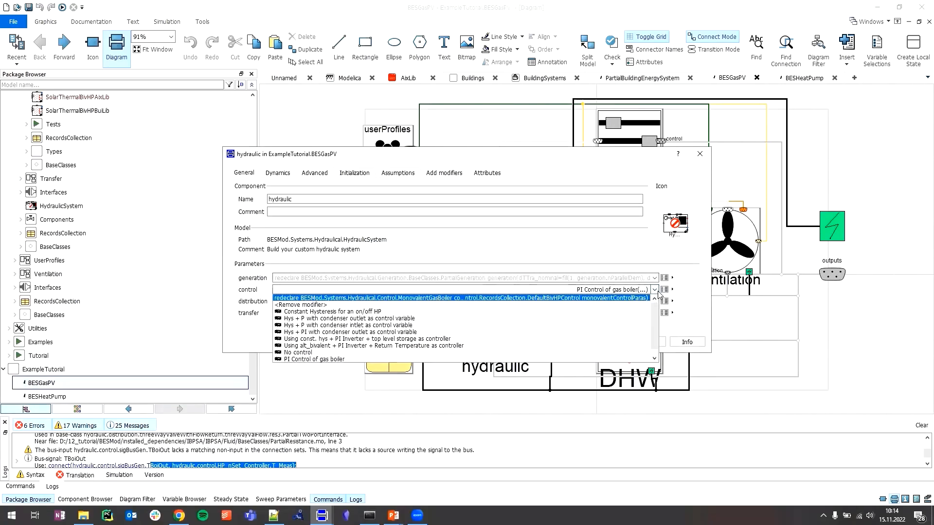
{"action": "left_click", "coordinate": [634, 305]}
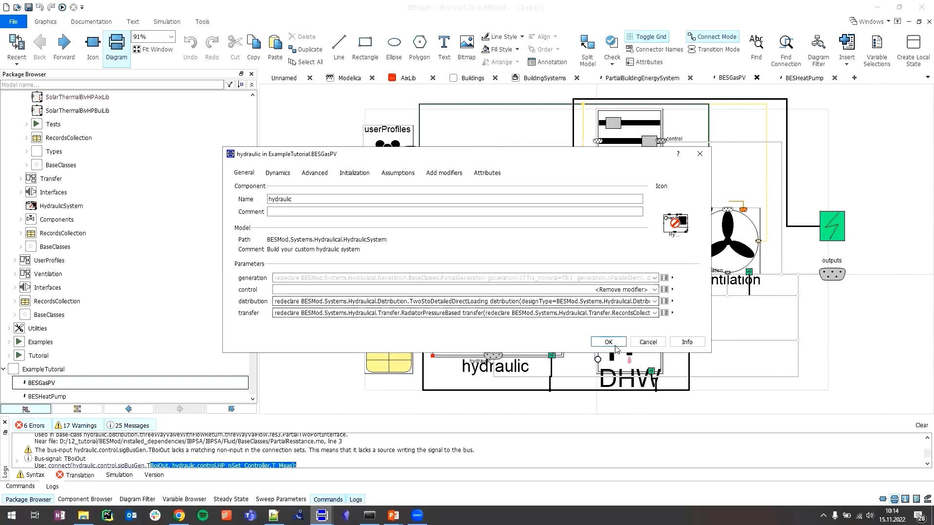
{"action": "left_click", "coordinate": [606, 341]}
{"action": "key", "text": "ctrl+s"}
{"action": "left_click", "coordinate": [473, 281]}
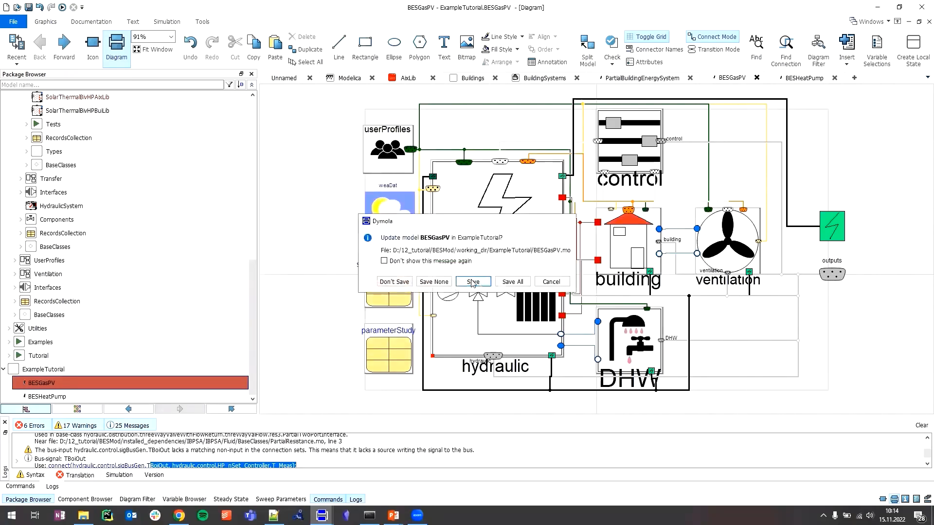
Step: Redeclare the hydraulic control in BESHeatPump as "Hys + PI with condenser outlet as control variable" and open its parameters
{"action": "double_click", "coordinate": [89, 399]}
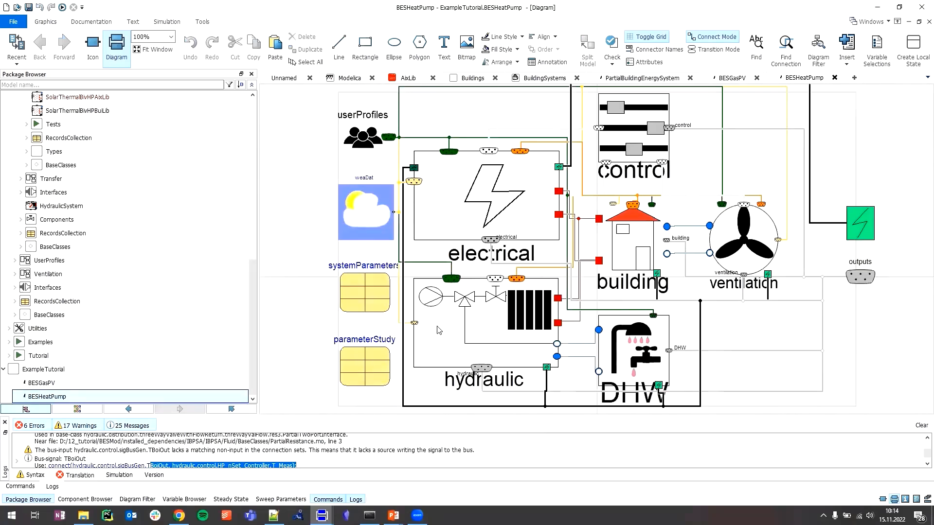
{"action": "double_click", "coordinate": [483, 323]}
{"action": "left_click", "coordinate": [654, 233]}
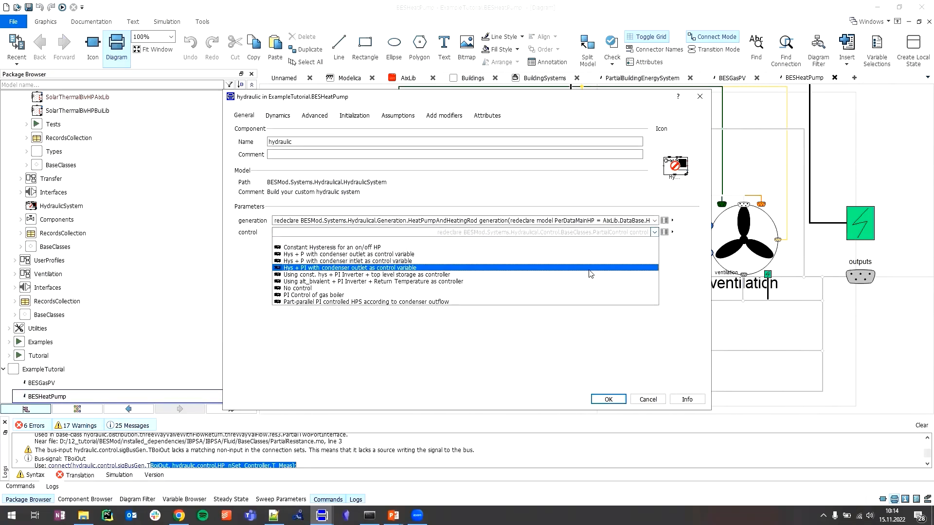
{"action": "left_click", "coordinate": [429, 271]}
{"action": "left_click", "coordinate": [665, 233]}
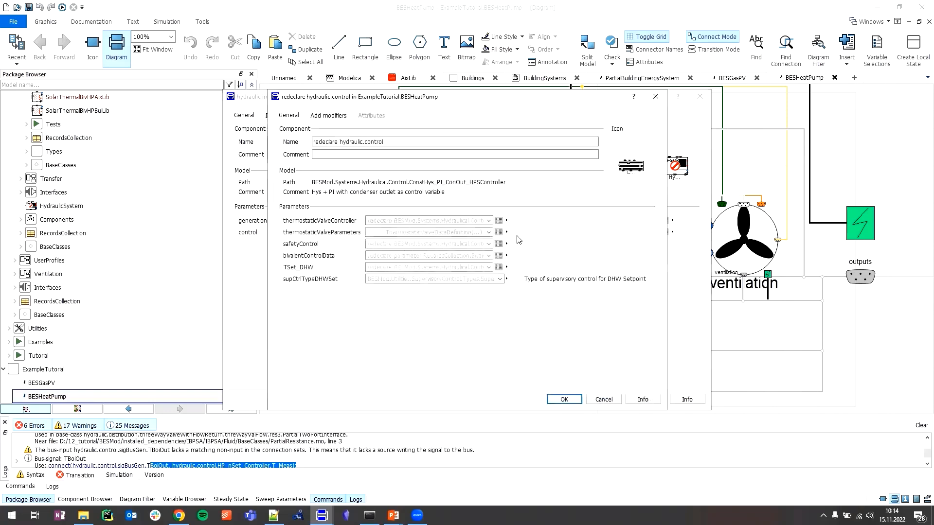
Step: In the control redeclaration, choose PIControlled as thermostaticValveController, ThermostaticValveDataDefinition as its parameters, DefaultSafetyControl for safetyControl, and DefaultBivHPControl for bivalentControlData
{"action": "left_click", "coordinate": [488, 220]}
{"action": "left_click", "coordinate": [489, 241]}
{"action": "left_click", "coordinate": [489, 232]}
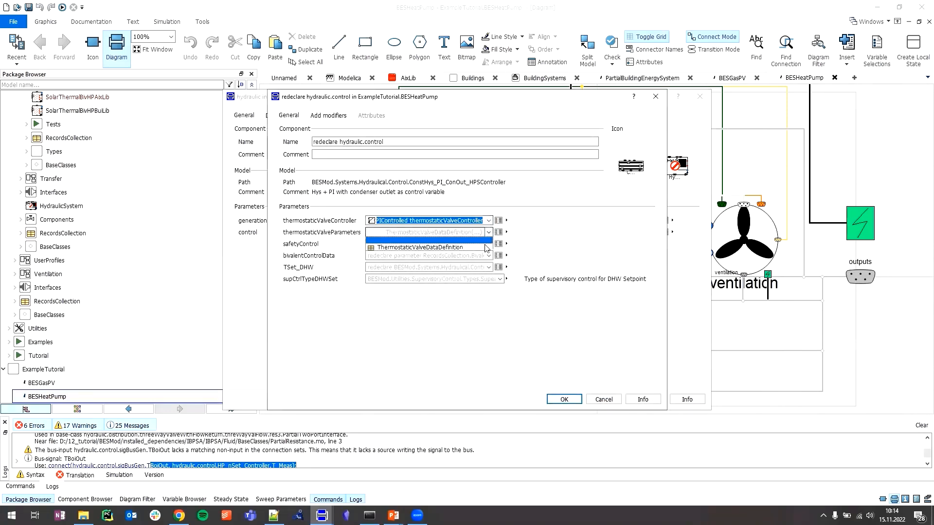
{"action": "left_click", "coordinate": [487, 247]}
{"action": "left_click", "coordinate": [488, 244]}
{"action": "left_click", "coordinate": [483, 259]}
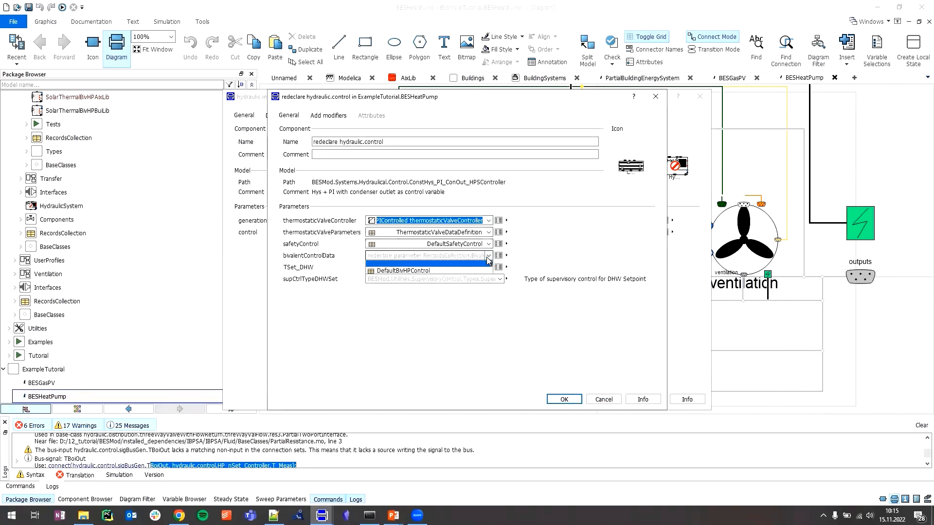
{"action": "left_click", "coordinate": [488, 267]}
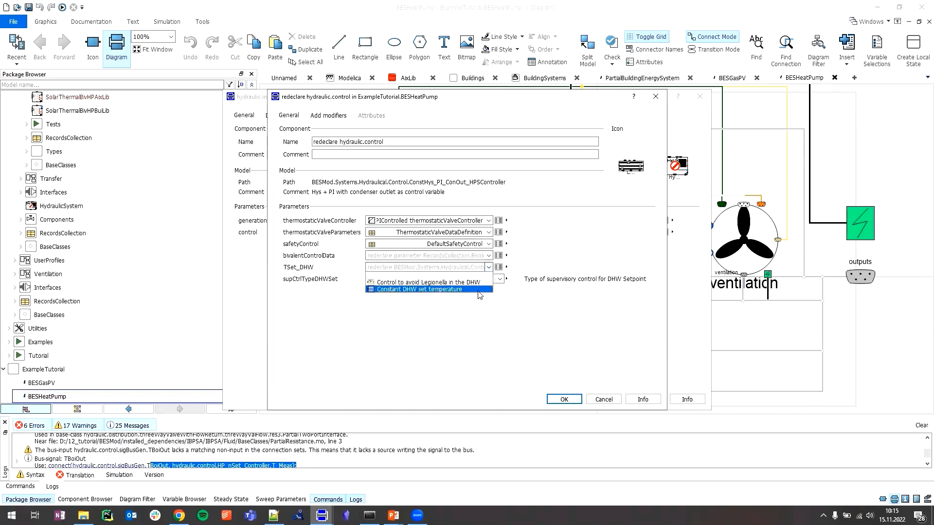
{"action": "left_click", "coordinate": [488, 256]}
{"action": "left_click", "coordinate": [481, 271]}
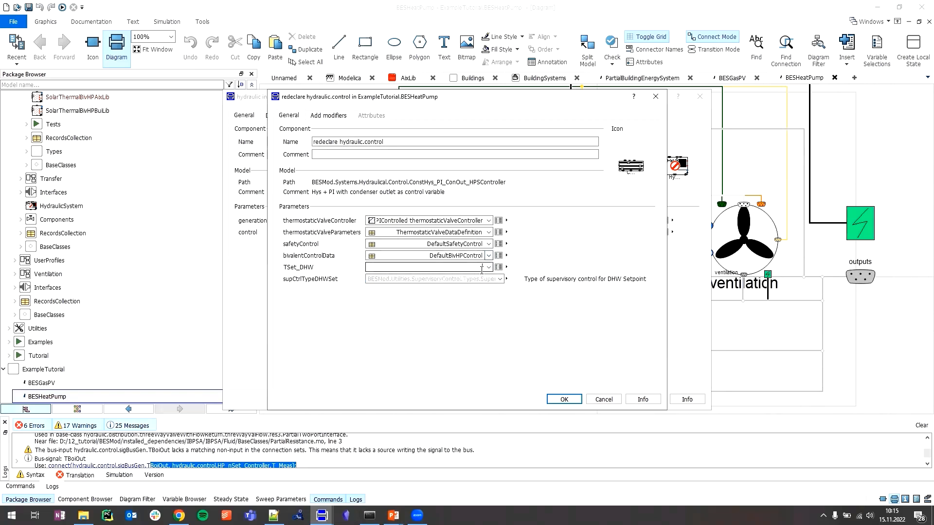
Step: Set TSet_DHW to "Constant DHW set temperature" and supCtrlTypeDHWSet to "Local control only", and accept the hydraulic component's parameters
{"action": "left_click", "coordinate": [488, 267]}
{"action": "left_click", "coordinate": [420, 289]}
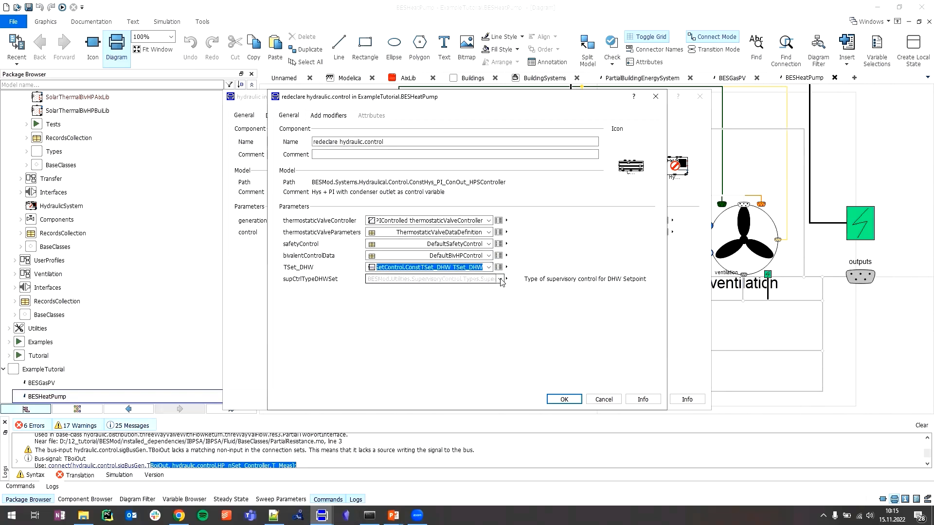
{"action": "left_click", "coordinate": [500, 280]}
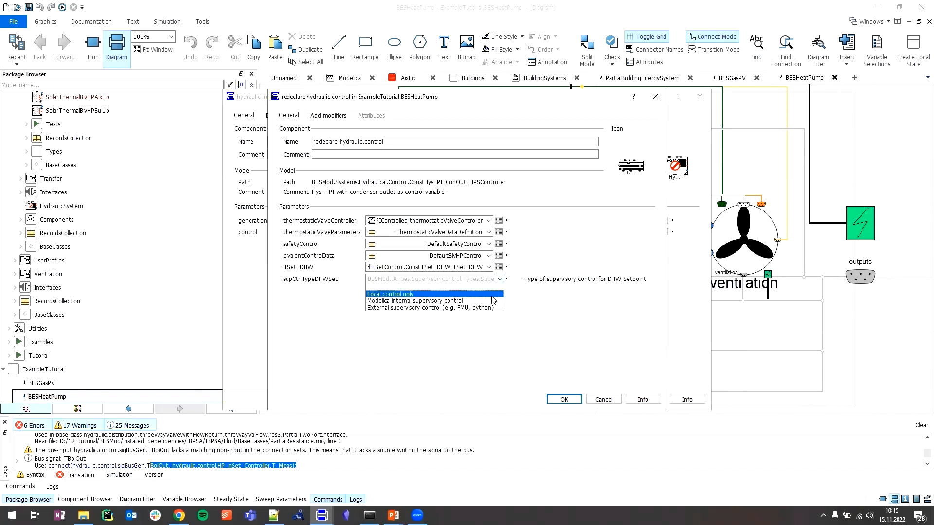
{"action": "left_click", "coordinate": [404, 294]}
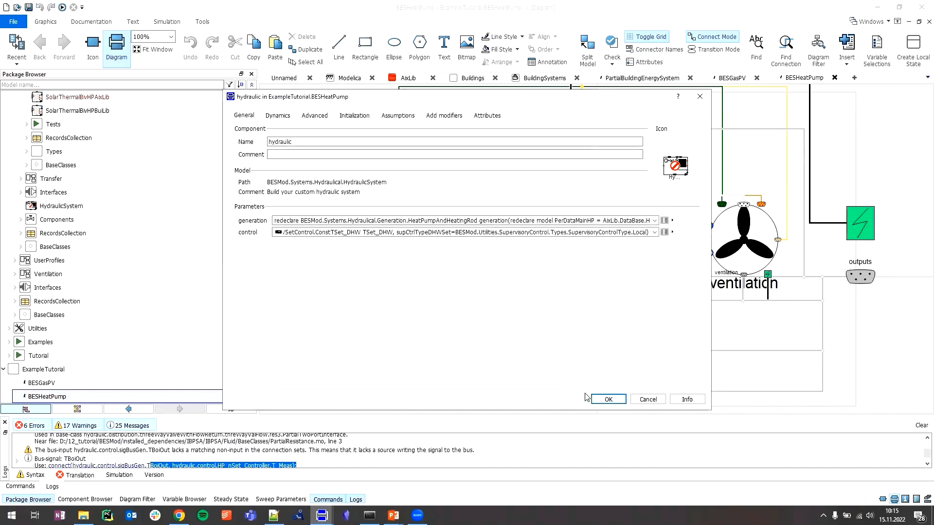
{"action": "left_click", "coordinate": [607, 400]}
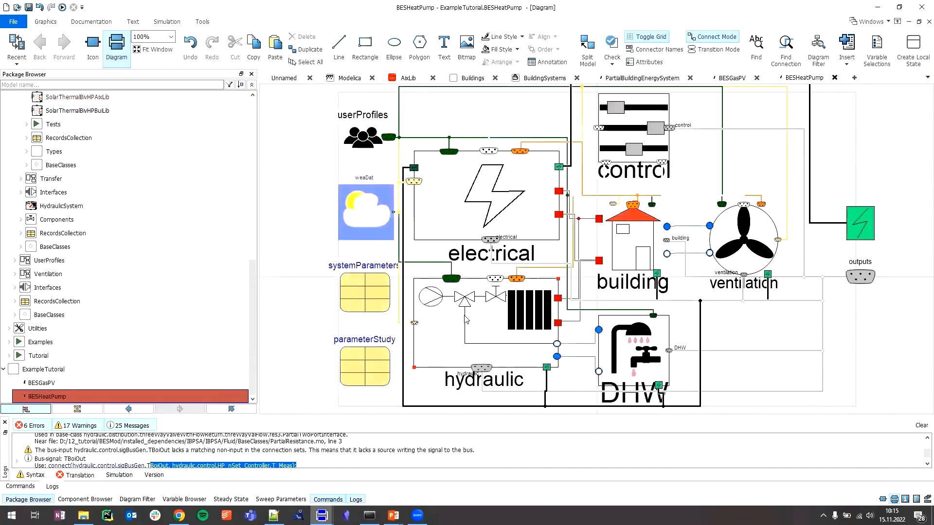
Step: Save the BESHeatPump model and start its simulation
{"action": "left_click", "coordinate": [301, 324]}
{"action": "key", "text": "ctrl+s"}
{"action": "left_click", "coordinate": [479, 282]}
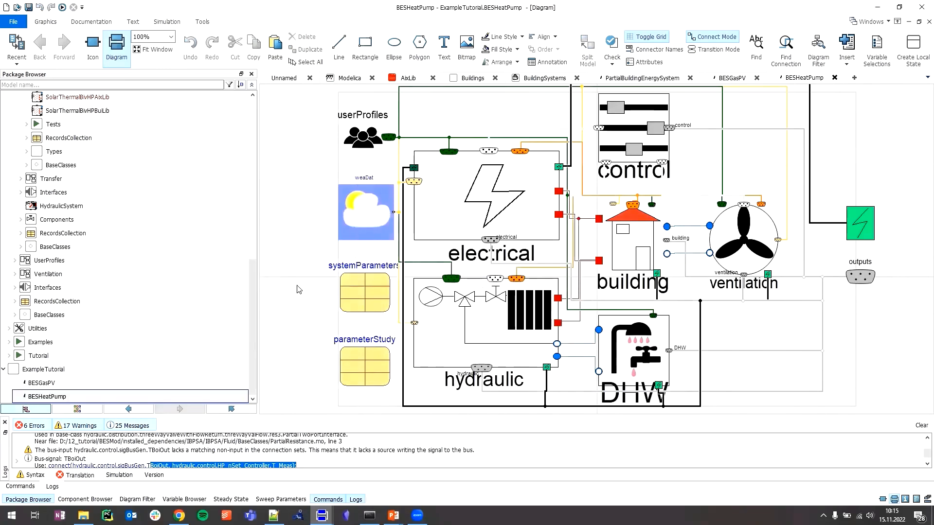
{"action": "left_click", "coordinate": [63, 7]}
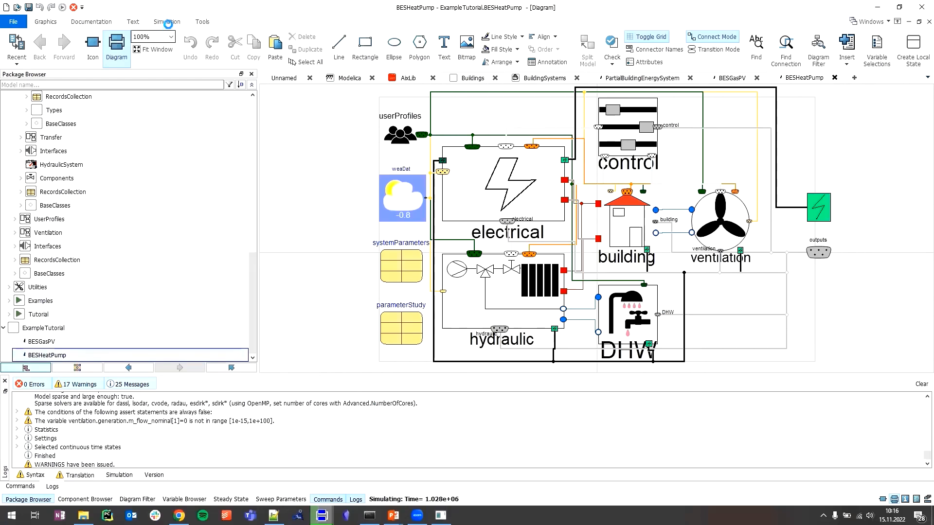
Step: Plot the heat pump's electrical power, outputs.hydraulic.gen.PEleHP.value, from the running BESHeatPump simulation
{"action": "left_click", "coordinate": [167, 22]}
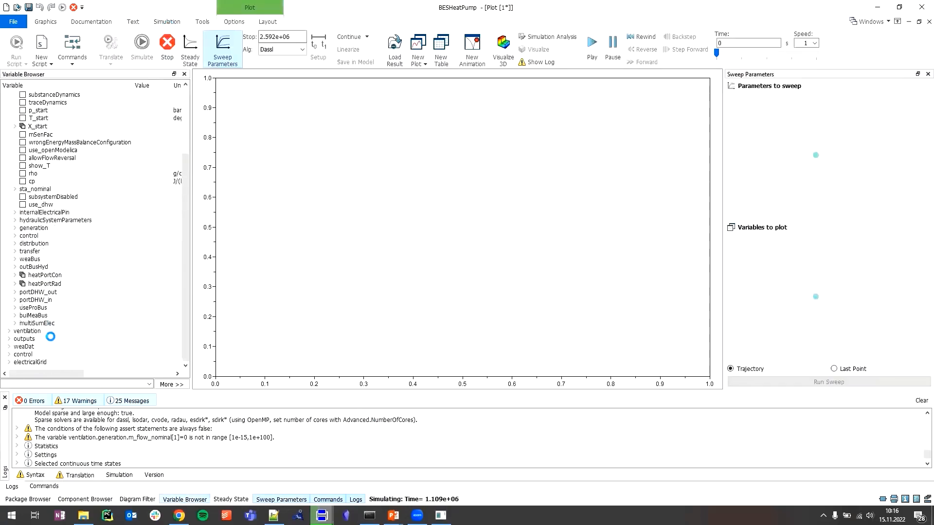
{"action": "scroll", "coordinate": [51, 337], "scroll_direction": "up", "scroll_amount": 4}
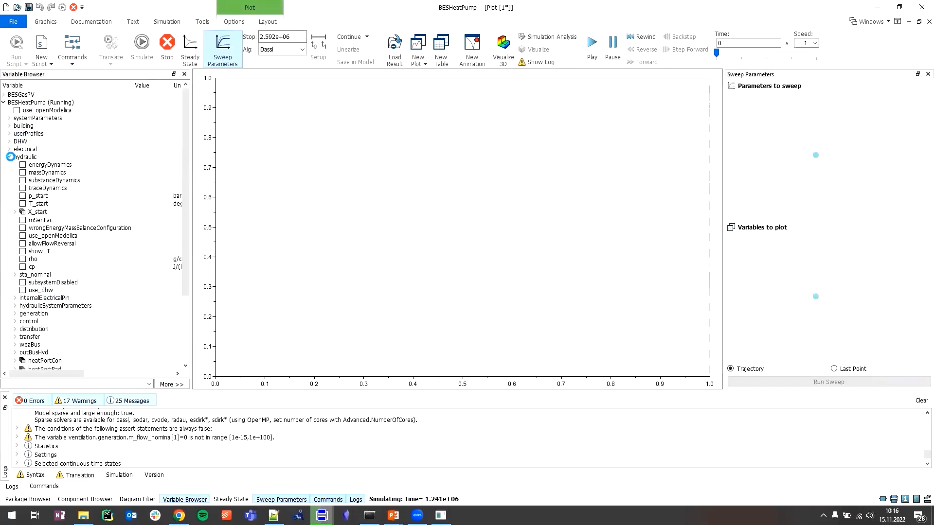
{"action": "left_click", "coordinate": [9, 157]}
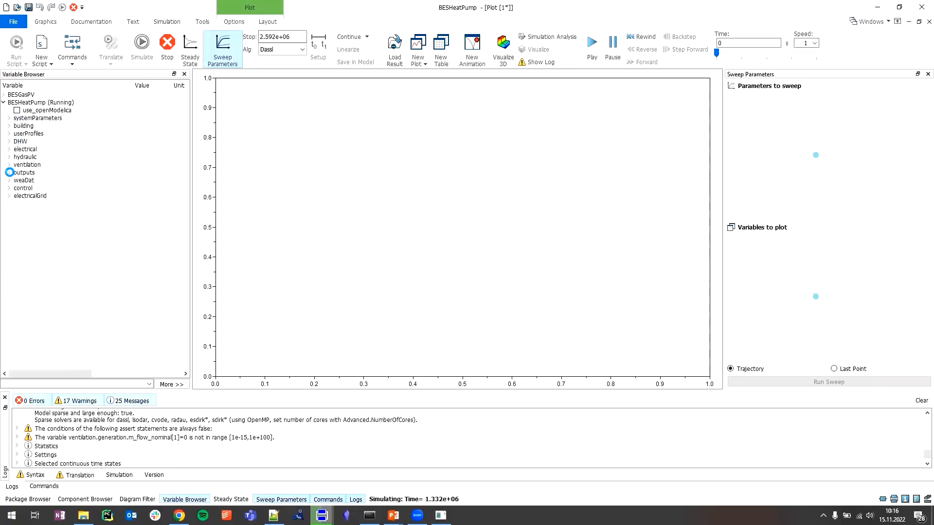
{"action": "left_click", "coordinate": [10, 172]}
{"action": "left_click", "coordinate": [14, 188]}
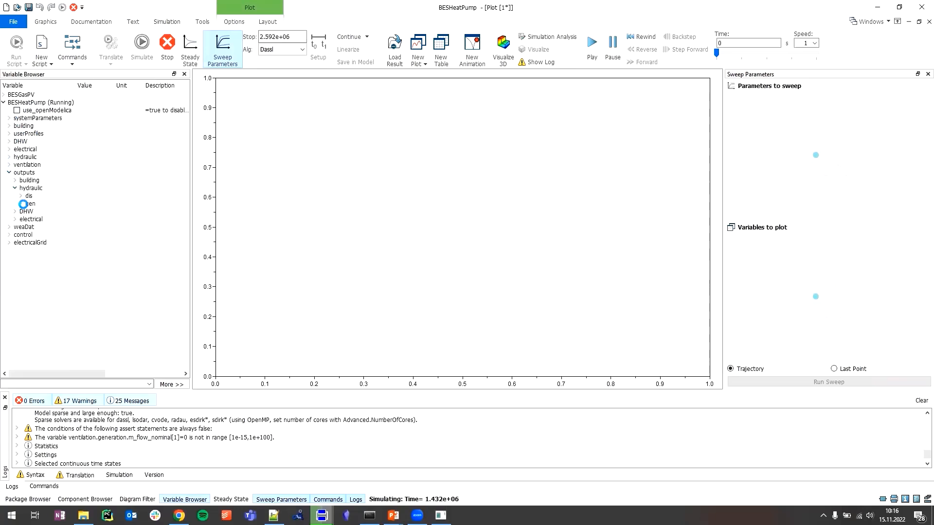
{"action": "left_click", "coordinate": [23, 204]}
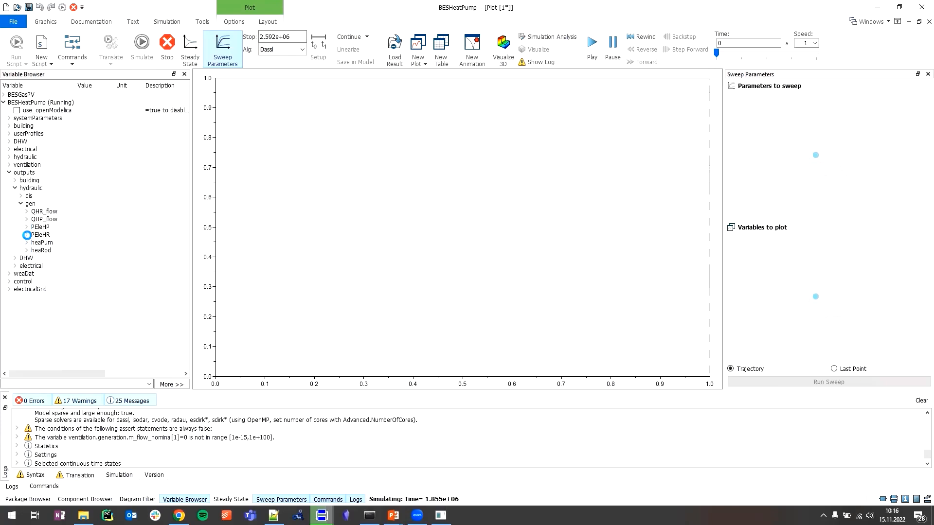
{"action": "left_click", "coordinate": [26, 226]}
{"action": "left_click", "coordinate": [39, 243]}
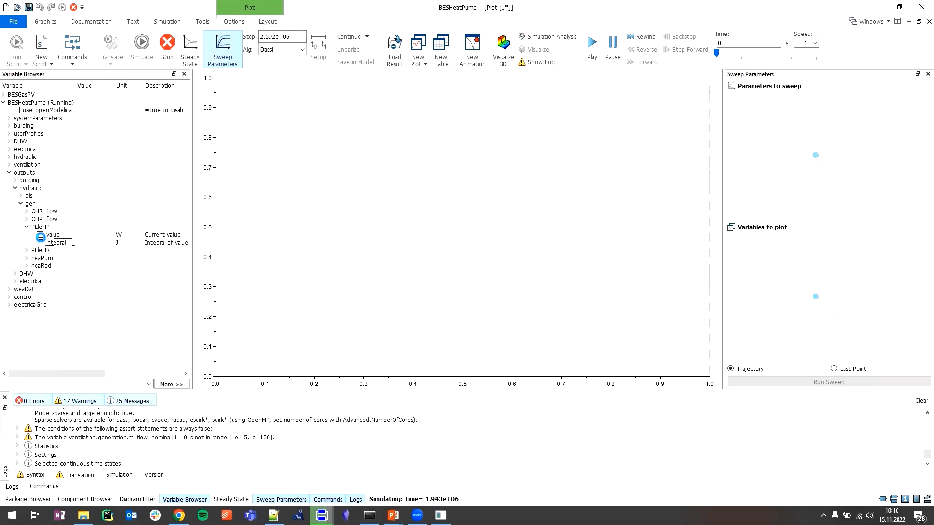
{"action": "left_click", "coordinate": [40, 243]}
{"action": "left_click", "coordinate": [40, 235]}
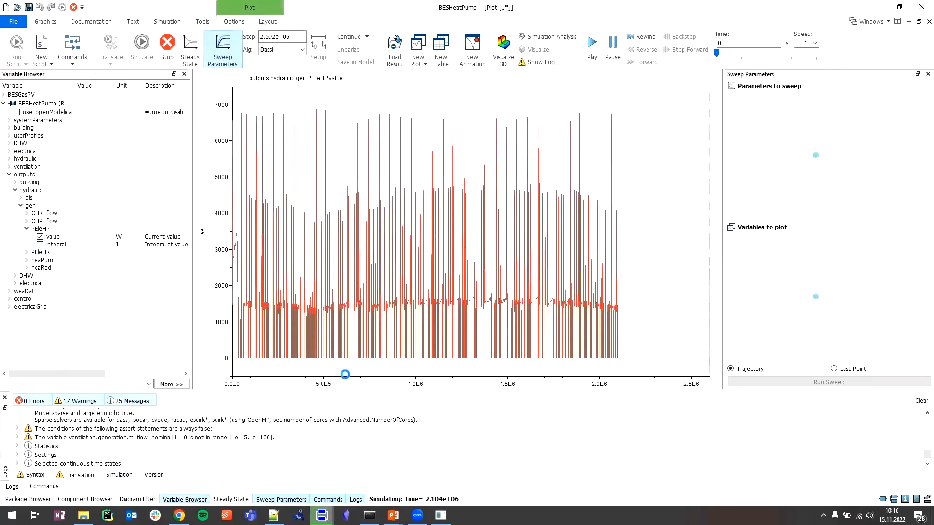
Step: Examine the heat pump's electrical power curve over the first days and over the whole simulation period
{"action": "left_click_drag", "start_coordinate": [343, 374], "coordinate": [233, 370]}
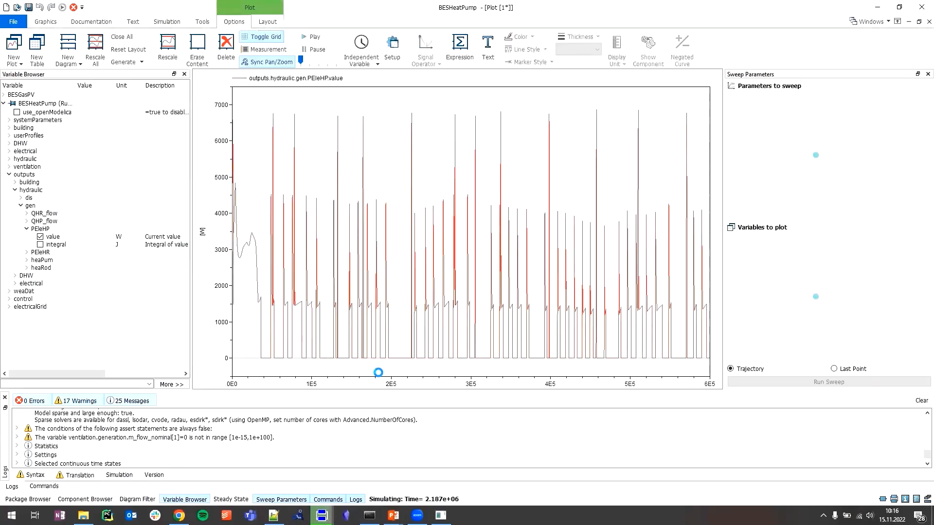
{"action": "left_click_drag", "start_coordinate": [423, 373], "coordinate": [233, 370]}
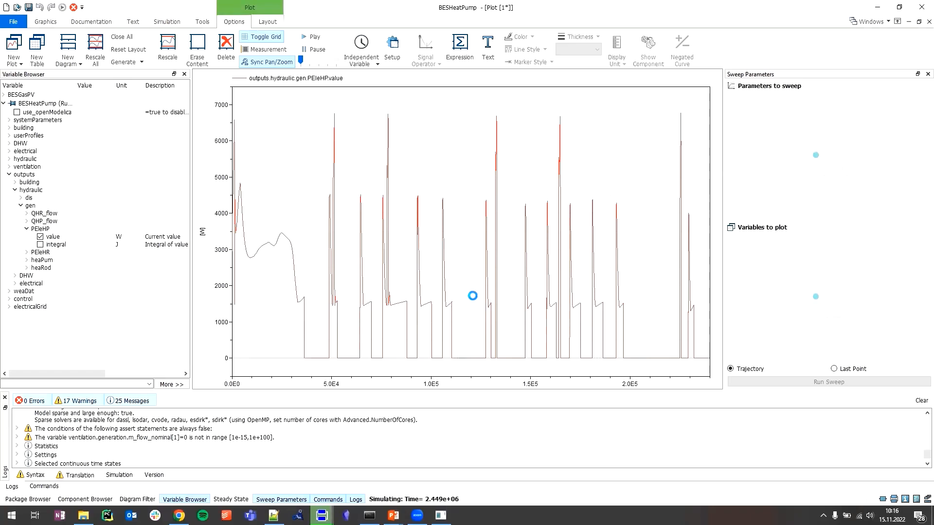
{"action": "right_click", "coordinate": [461, 285]}
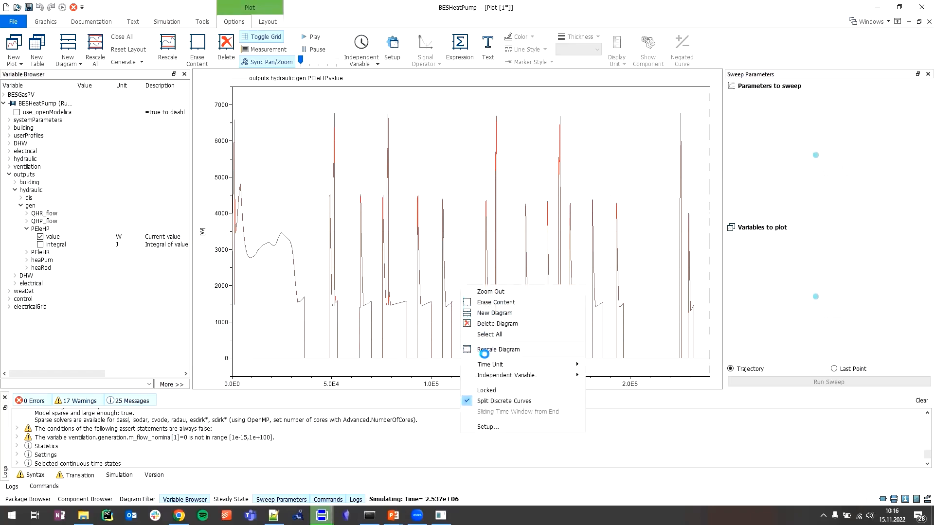
{"action": "left_click", "coordinate": [483, 350]}
{"action": "right_click", "coordinate": [469, 277]}
{"action": "left_click", "coordinate": [496, 344]}
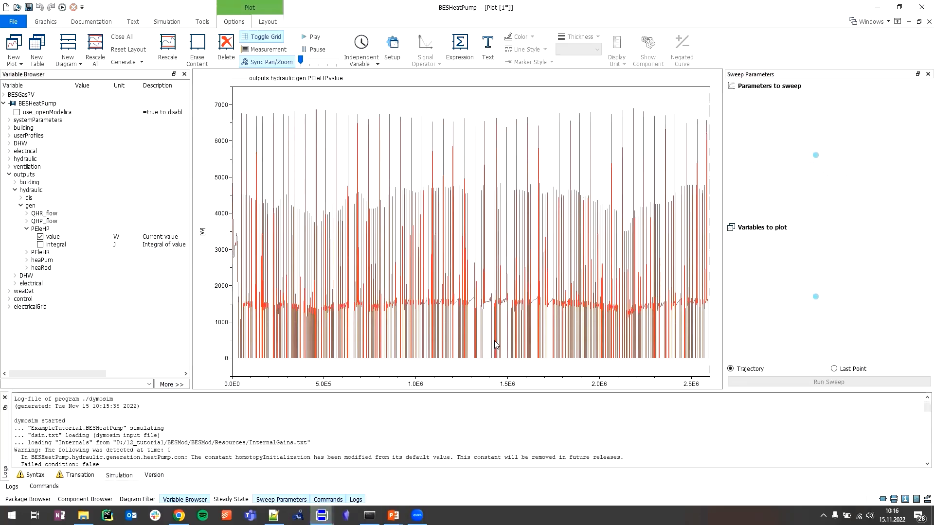
{"action": "scroll", "coordinate": [252, 405], "scroll_direction": "down", "scroll_amount": 3}
{"action": "scroll", "coordinate": [255, 408], "scroll_direction": "up", "scroll_amount": 3}
{"action": "left_click_drag", "start_coordinate": [288, 369], "coordinate": [201, 368]}
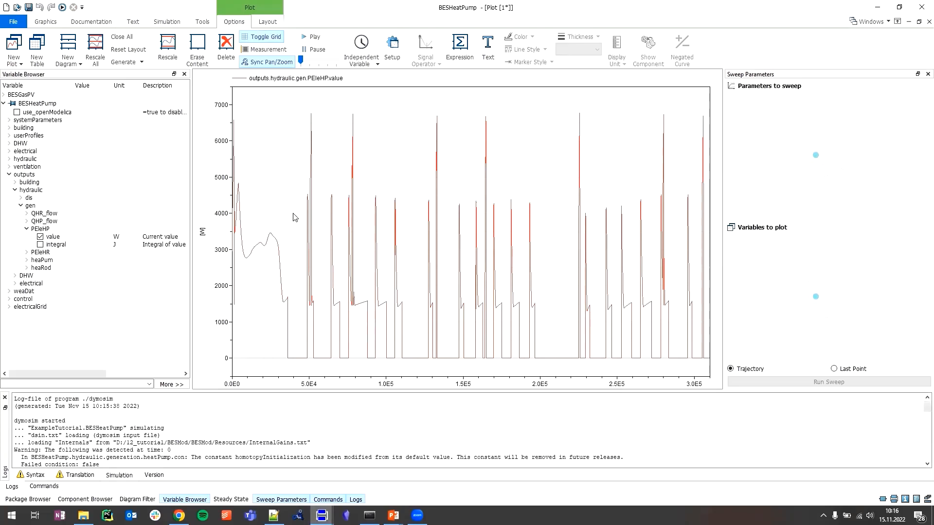
Step: Remove the PEleHP value curve from the plot and collapse the outputs branch of the BESHeatPump results
{"action": "left_click", "coordinate": [40, 236]}
{"action": "left_click", "coordinate": [27, 229]}
{"action": "left_click", "coordinate": [15, 190]}
{"action": "left_click", "coordinate": [9, 173]}
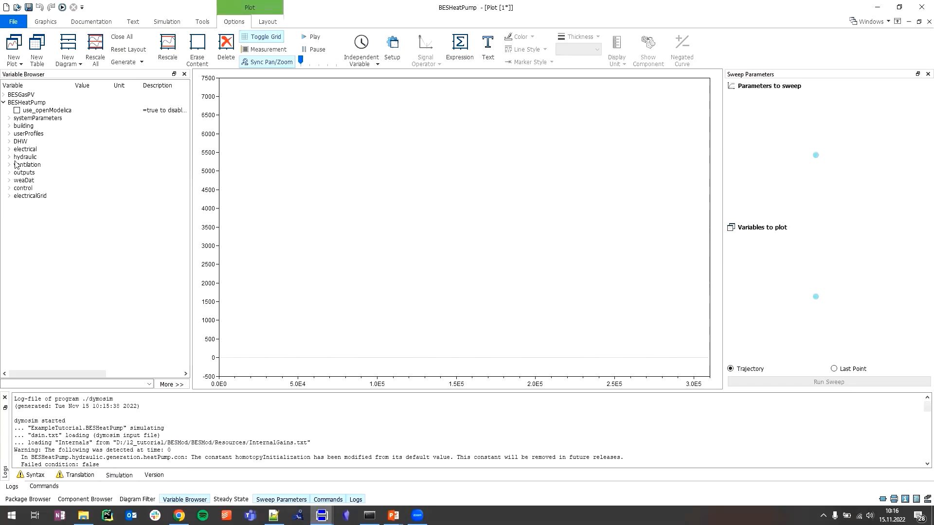
Step: Return to the BESHeatPump diagram and check the nominal heating load QBui_flow_nominal in the systemParameters record
{"action": "left_click", "coordinate": [49, 23]}
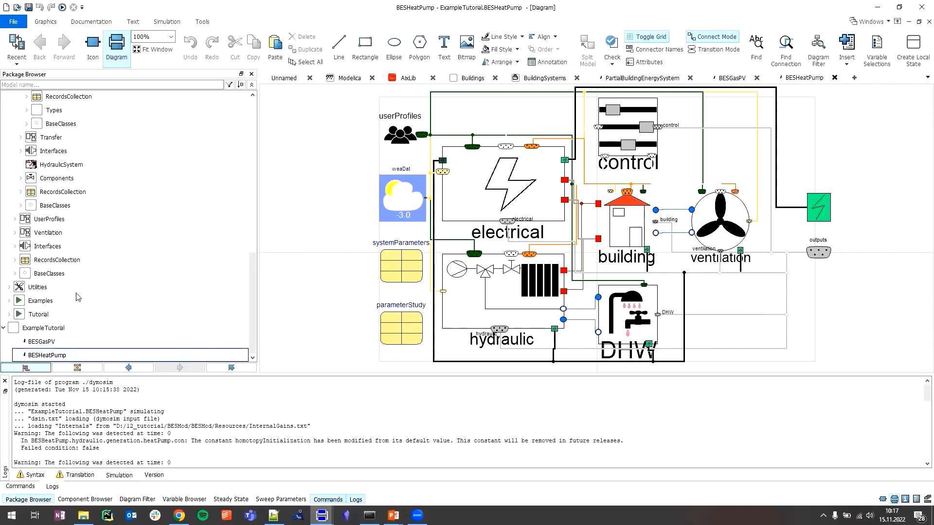
{"action": "scroll", "coordinate": [115, 261], "scroll_direction": "up", "scroll_amount": 6}
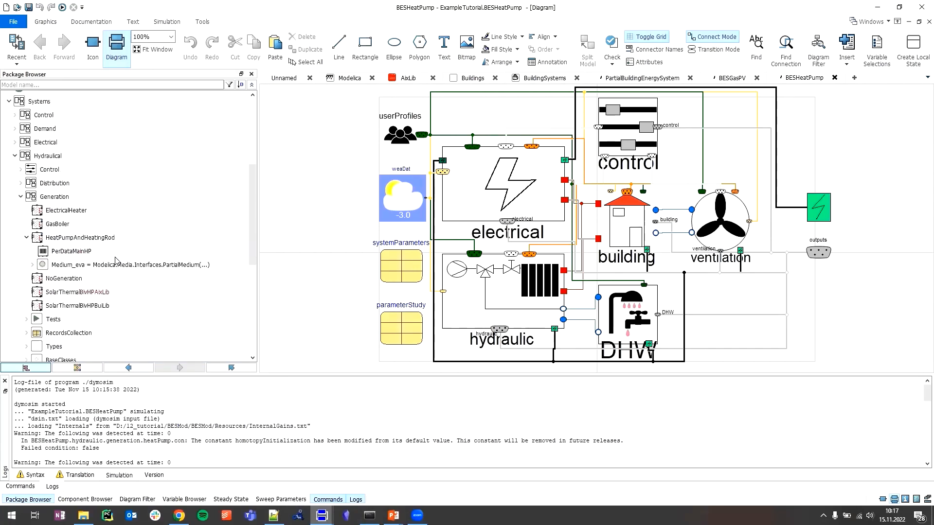
{"action": "left_click", "coordinate": [21, 197]}
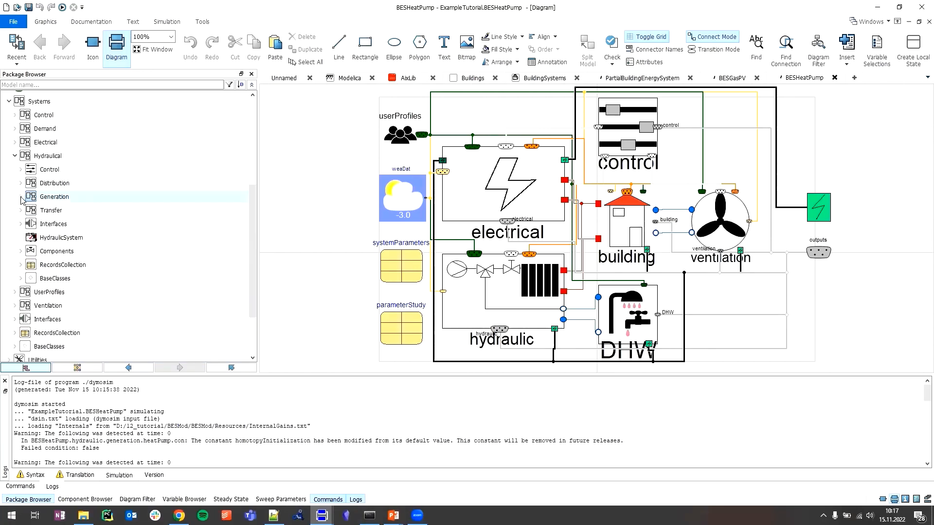
{"action": "double_click", "coordinate": [385, 264]}
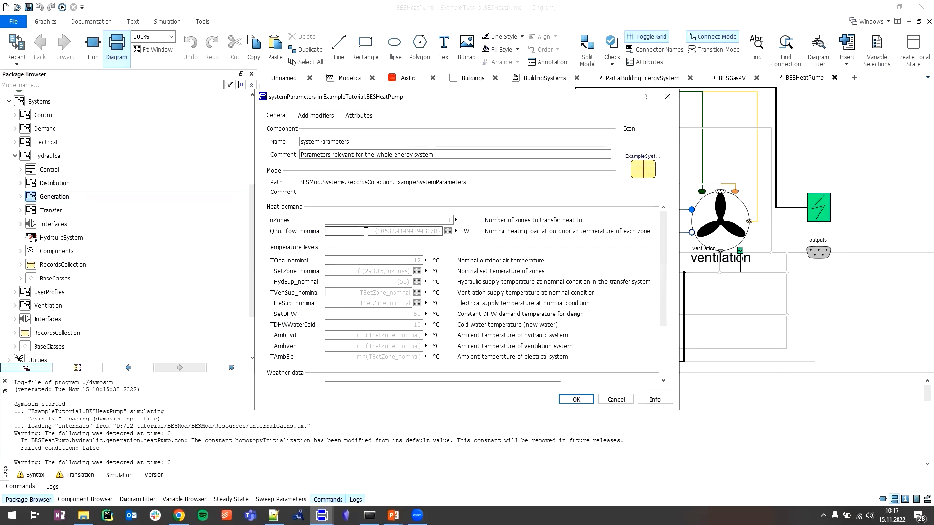
{"action": "left_click_drag", "start_coordinate": [481, 97], "coordinate": [482, 85]}
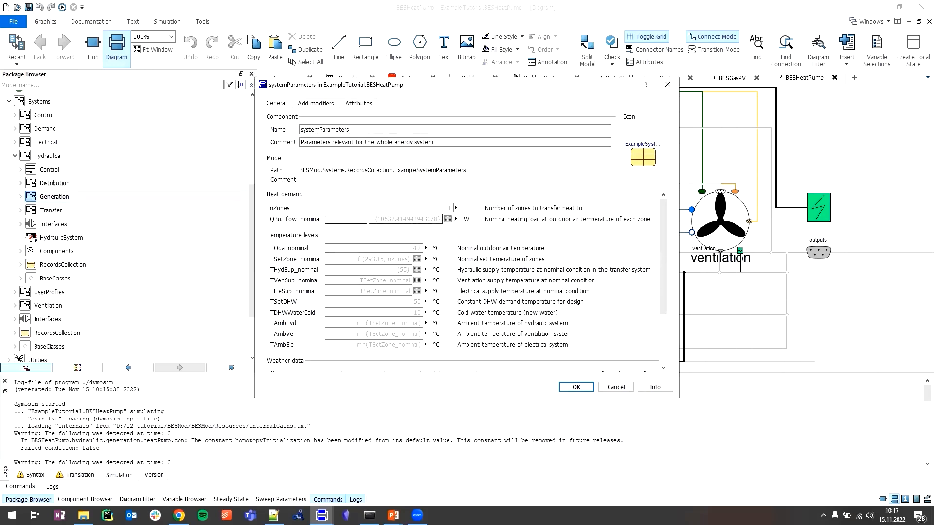
{"action": "key", "text": "Escape"}
Step: Open the CalcHeaDemROM model from BESMod.Systems.Demand.Building.HeatDemand and display the parameters of its building component
{"action": "left_click", "coordinate": [15, 155]}
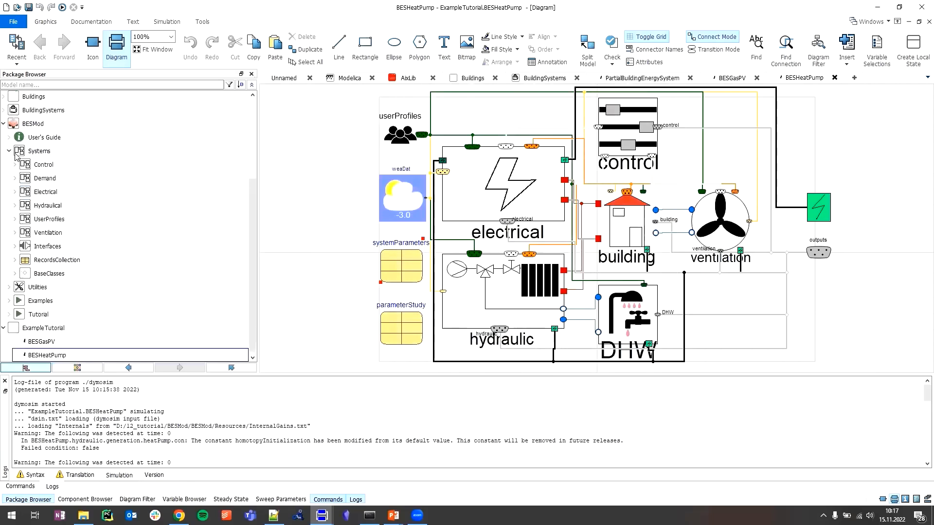
{"action": "left_click", "coordinate": [15, 179]}
{"action": "left_click", "coordinate": [21, 205]}
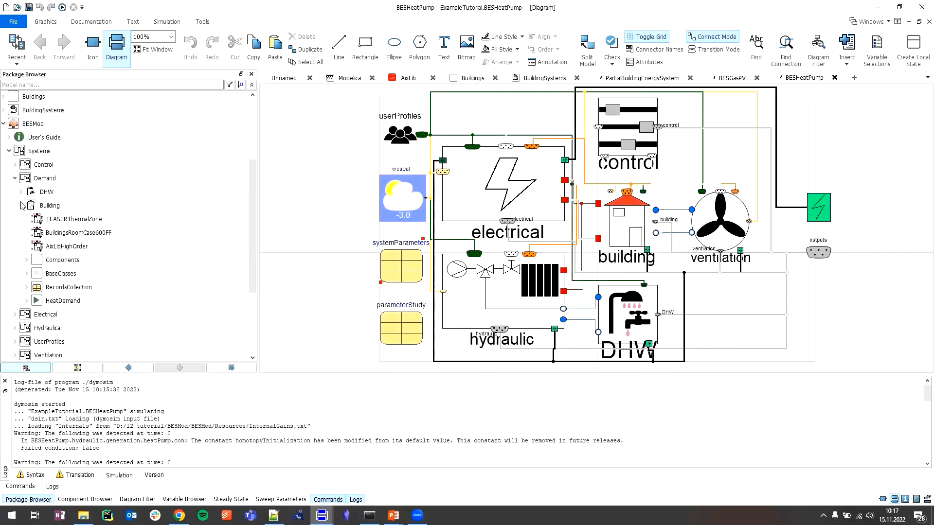
{"action": "scroll", "coordinate": [25, 237], "scroll_direction": "down", "scroll_amount": 1}
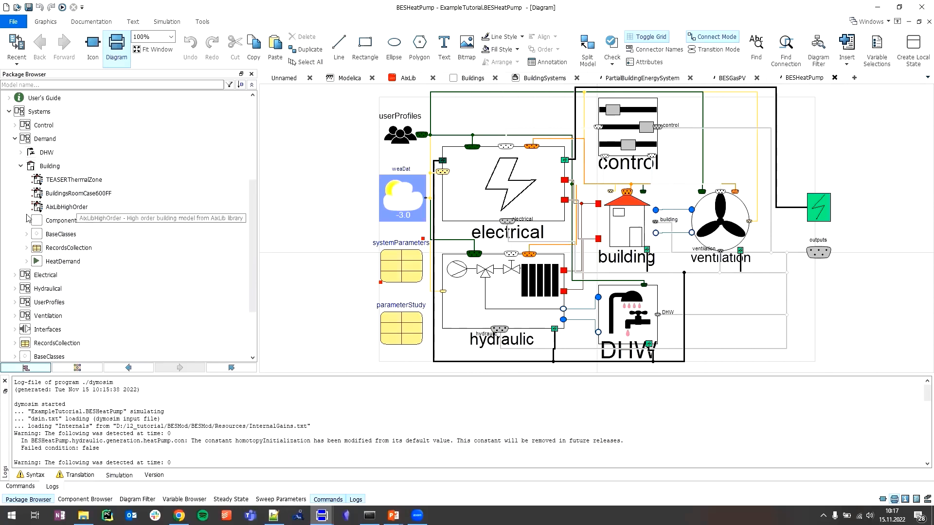
{"action": "scroll", "coordinate": [22, 171], "scroll_direction": "up", "scroll_amount": 1}
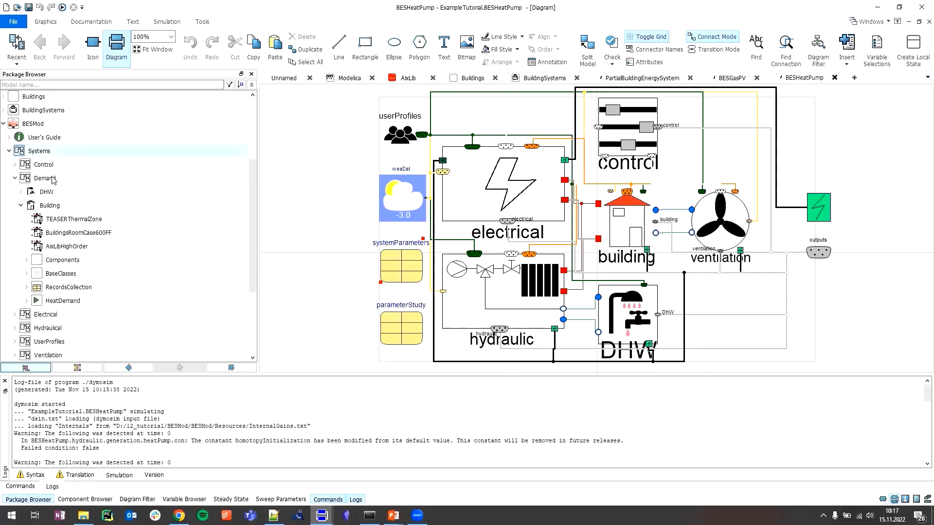
{"action": "left_click", "coordinate": [57, 212]}
{"action": "left_click", "coordinate": [27, 301]}
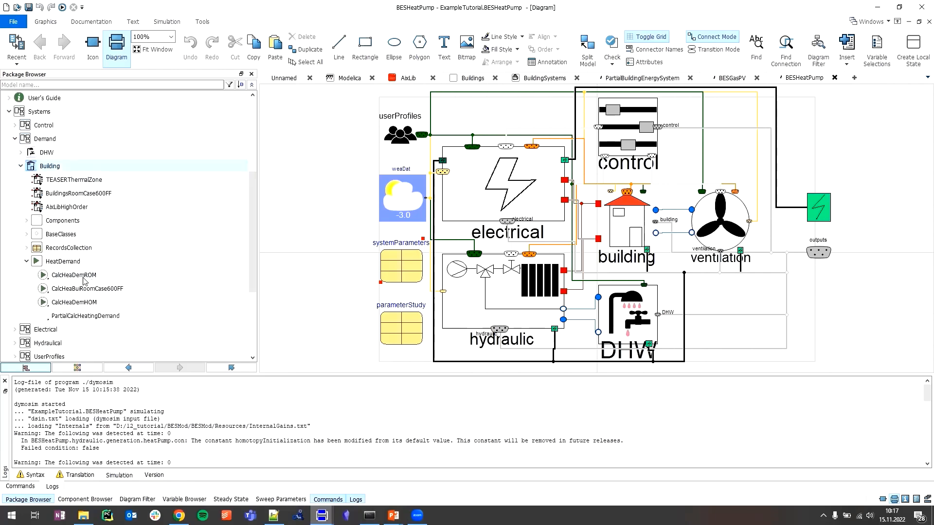
{"action": "double_click", "coordinate": [99, 278]}
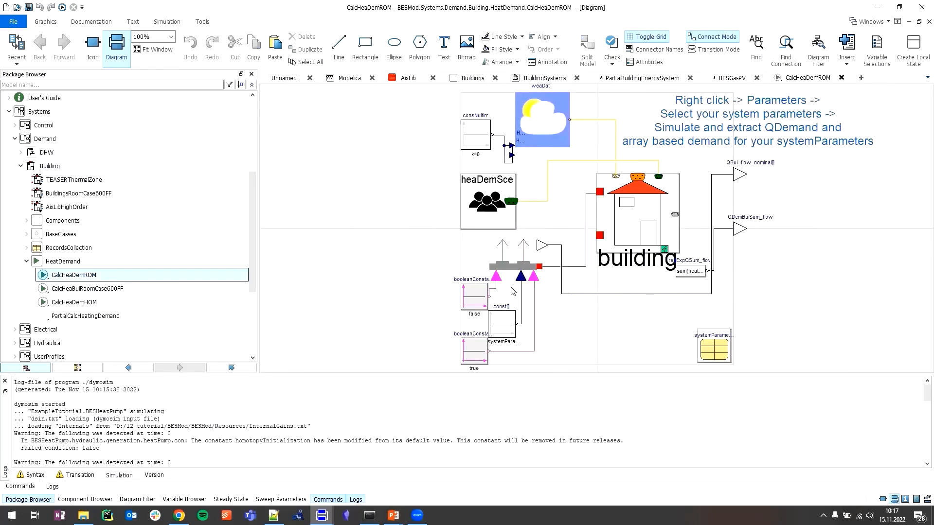
{"action": "double_click", "coordinate": [651, 229]}
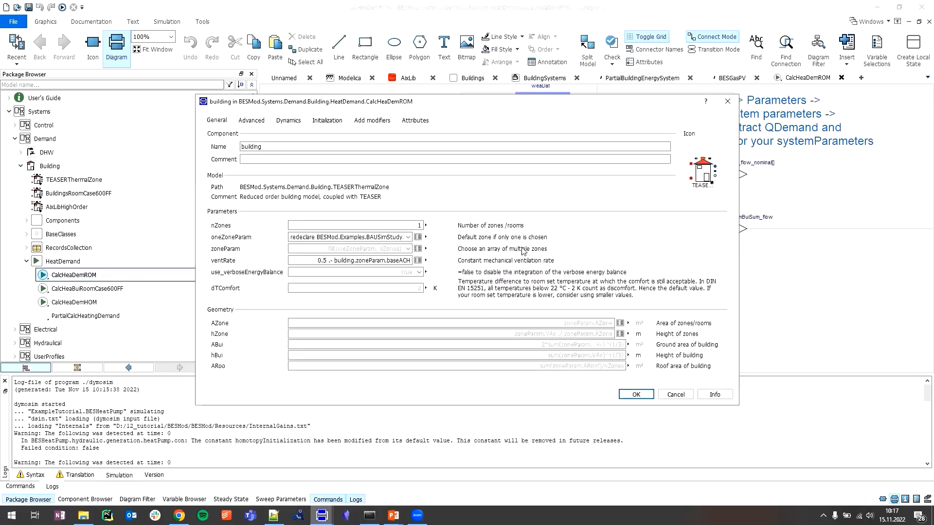
Step: Assign the Case_1_retrofit_SingleDwelling record as the oneZoneParam of the building component in CalcHeaDemROM
{"action": "left_click", "coordinate": [408, 237]}
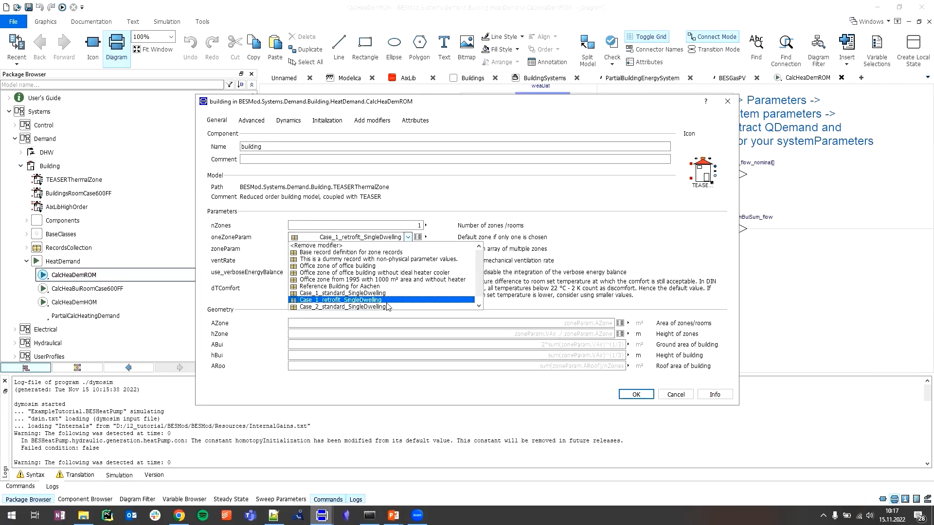
{"action": "left_click", "coordinate": [356, 304]}
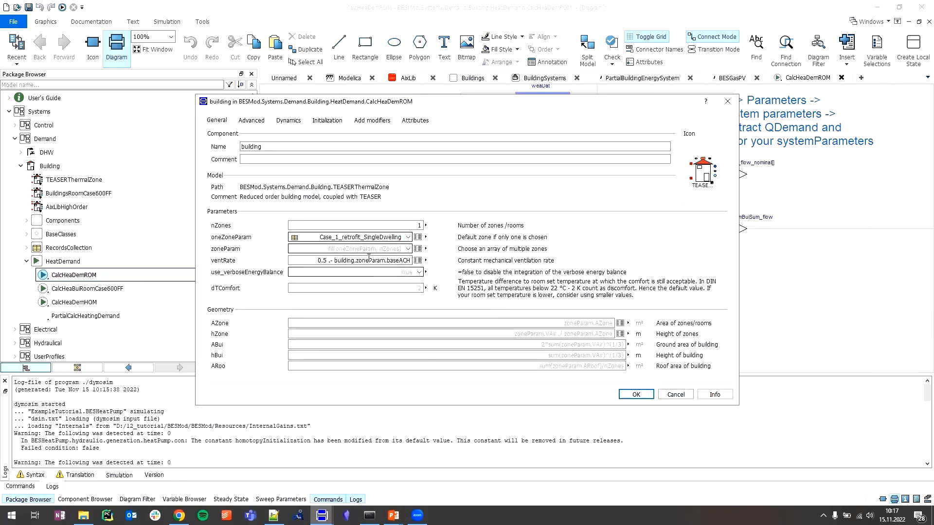
{"action": "left_click", "coordinate": [637, 395]}
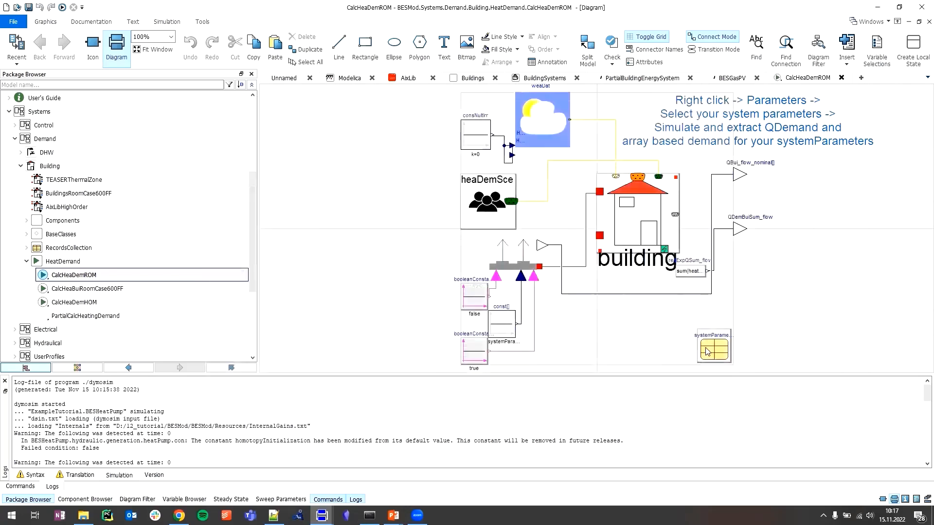
Step: Check the nominal outdoor air temperature TOda_nominal in the systemParameters record of CalcHeaDemROM and accept the record
{"action": "double_click", "coordinate": [703, 350]}
{"action": "left_click", "coordinate": [414, 267]}
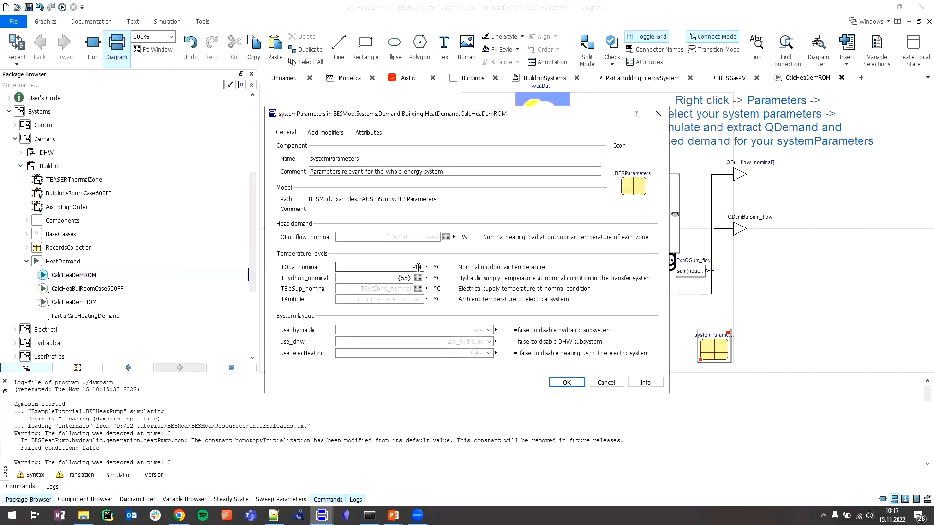
{"action": "left_click_drag", "start_coordinate": [407, 267], "coordinate": [426, 267]}
{"action": "left_click", "coordinate": [567, 383]}
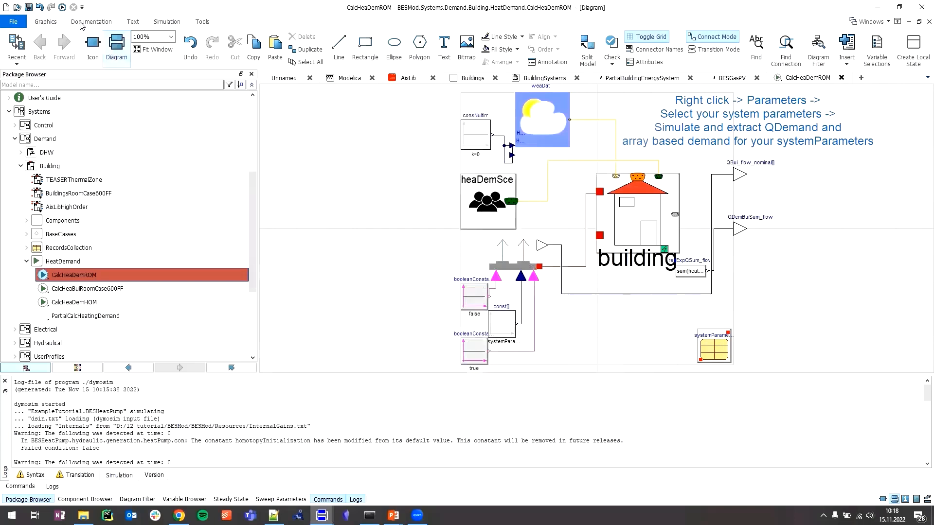
Step: Simulate CalcHeaDemROM with the chosen building and system parameters
{"action": "left_click", "coordinate": [60, 8]}
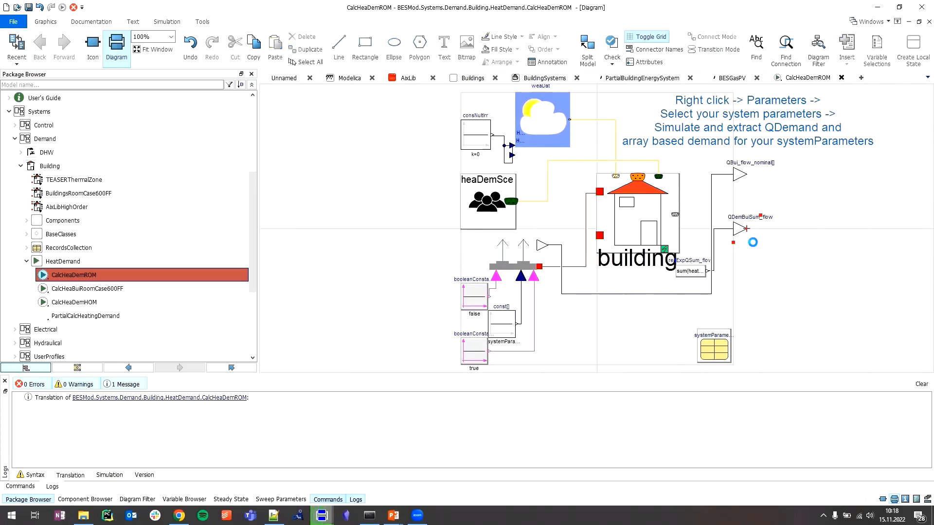
{"action": "left_click_drag", "start_coordinate": [803, 208], "coordinate": [736, 251]}
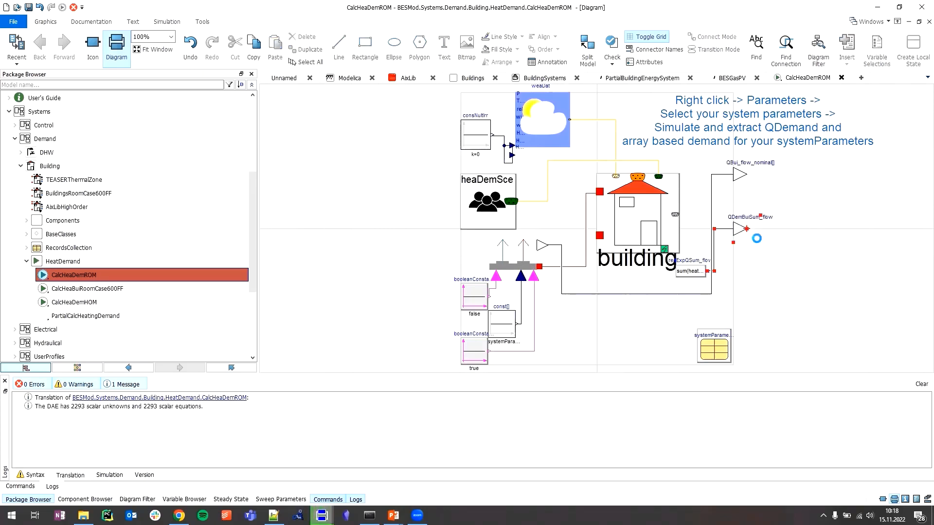
{"action": "left_click", "coordinate": [737, 178]}
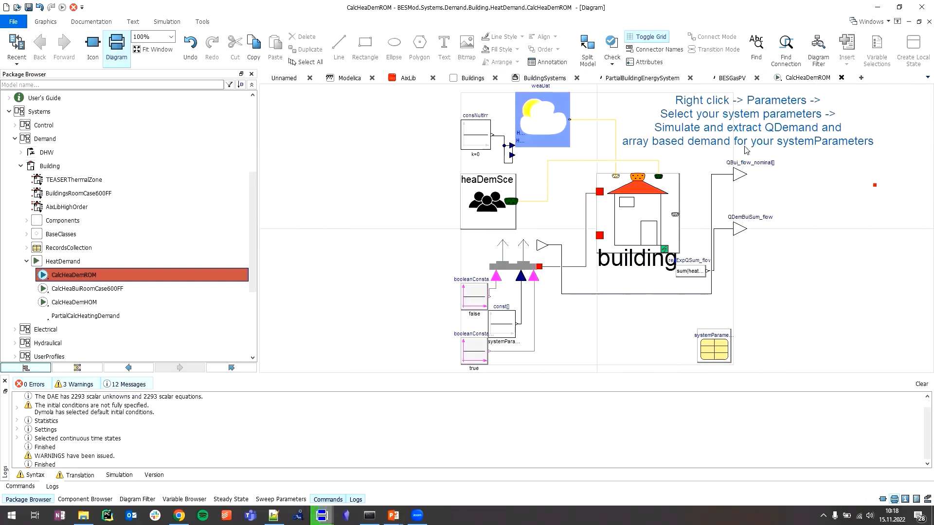
Step: Plot QBui_flow_nominal[1] from the CalcHeaDemROM results and rescale the diagram to the whole simulation period
{"action": "left_click", "coordinate": [166, 24]}
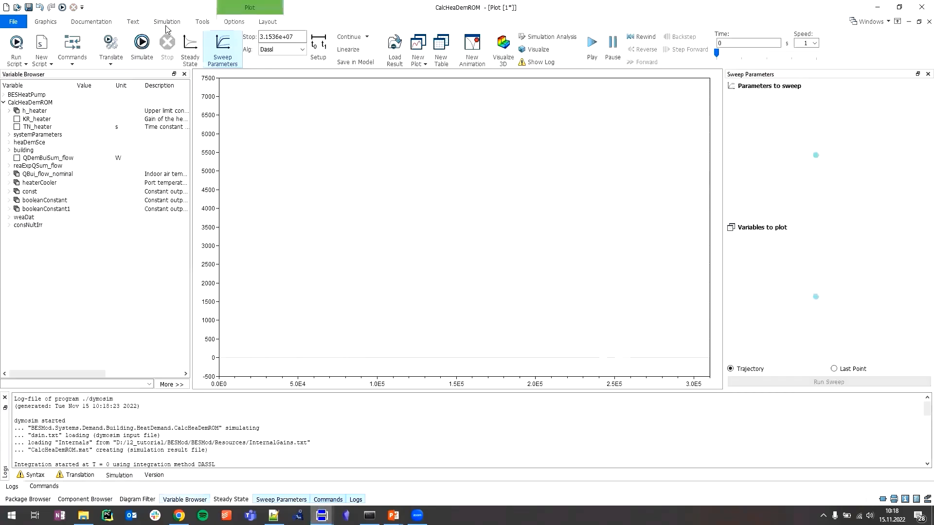
{"action": "left_click", "coordinate": [10, 173]}
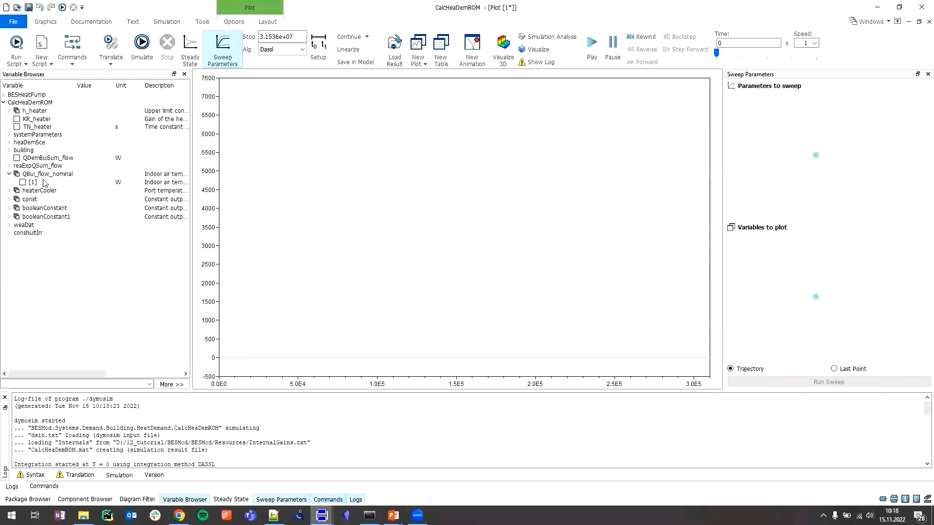
{"action": "left_click", "coordinate": [23, 182]}
{"action": "right_click", "coordinate": [354, 244]}
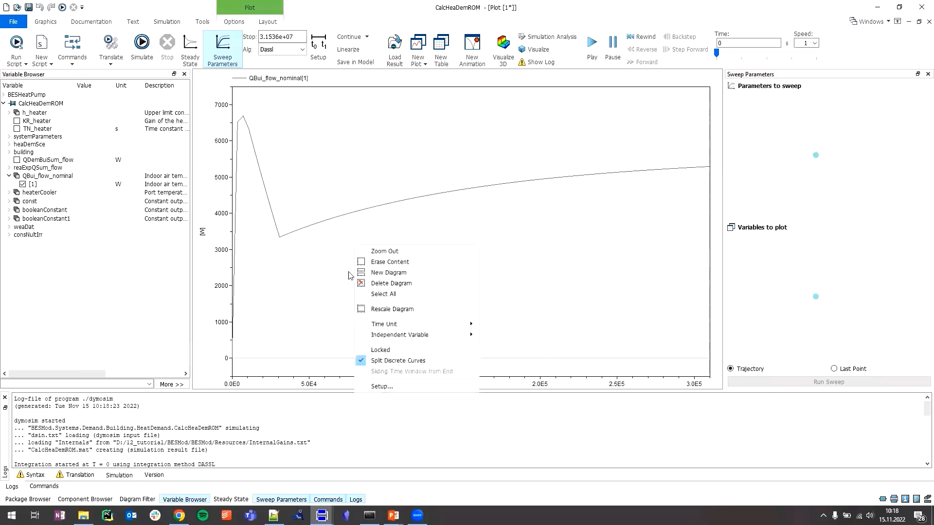
{"action": "left_click", "coordinate": [396, 308]}
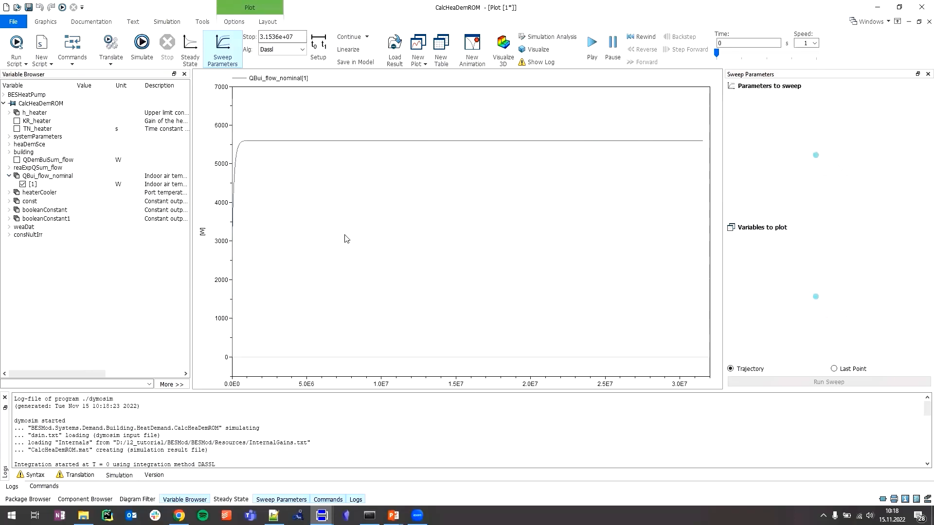
Step: Examine the start-up phase of the QBui_flow_nominal[1] curve and read its steady value over the full period
{"action": "left_click_drag", "start_coordinate": [206, 231], "coordinate": [317, 233]}
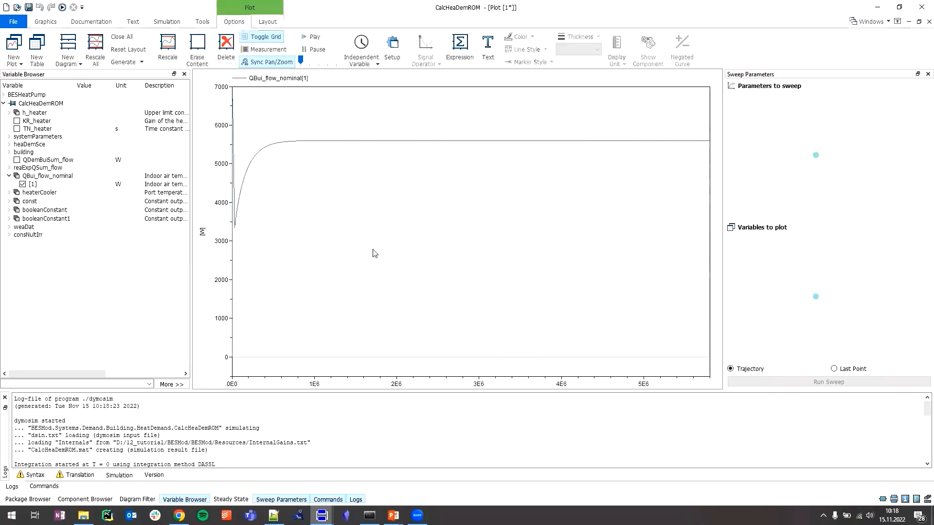
{"action": "right_click", "coordinate": [380, 228]}
{"action": "left_click", "coordinate": [404, 292]}
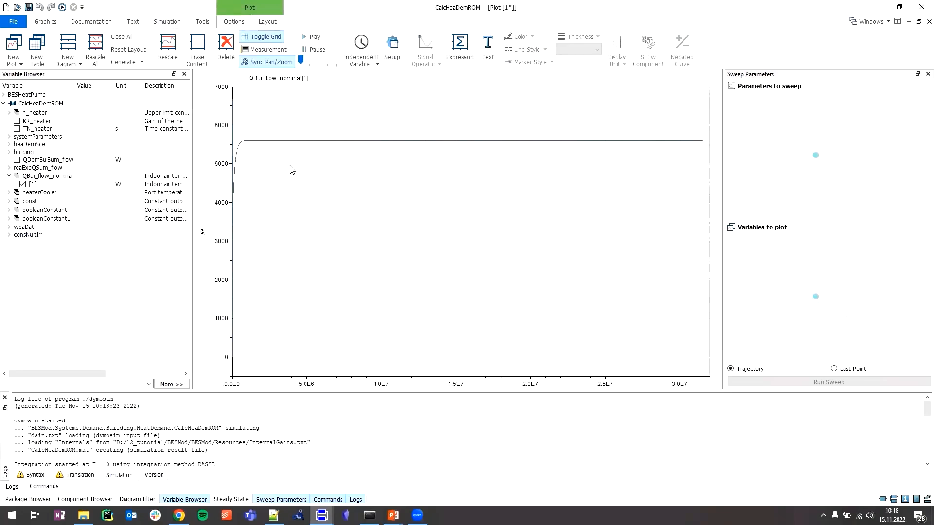
{"action": "left_click", "coordinate": [300, 142]}
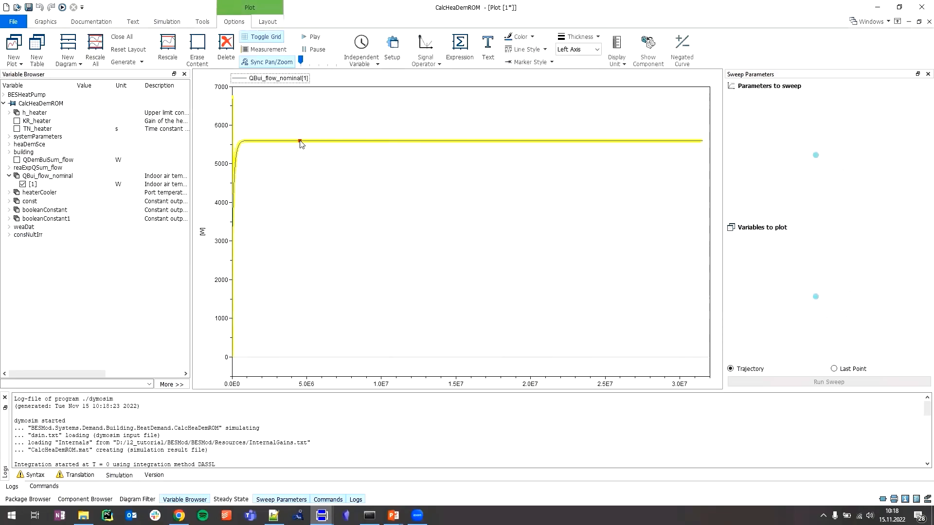
{"action": "mouse_move", "coordinate": [303, 142]}
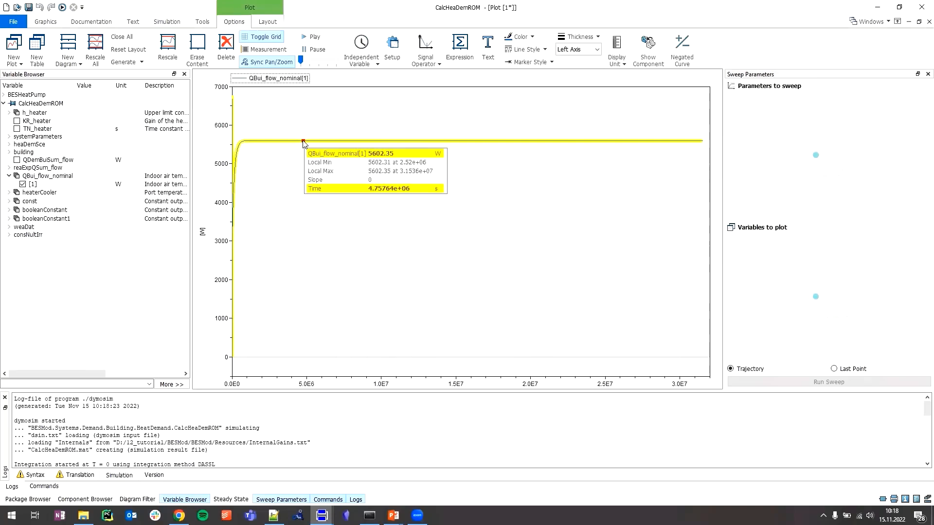
Step: Set the nominal heating load QBui_flow_nominal to 5600 W in the systemParameters record of ExampleTutorial.BESGasPV
{"action": "left_click", "coordinate": [51, 22]}
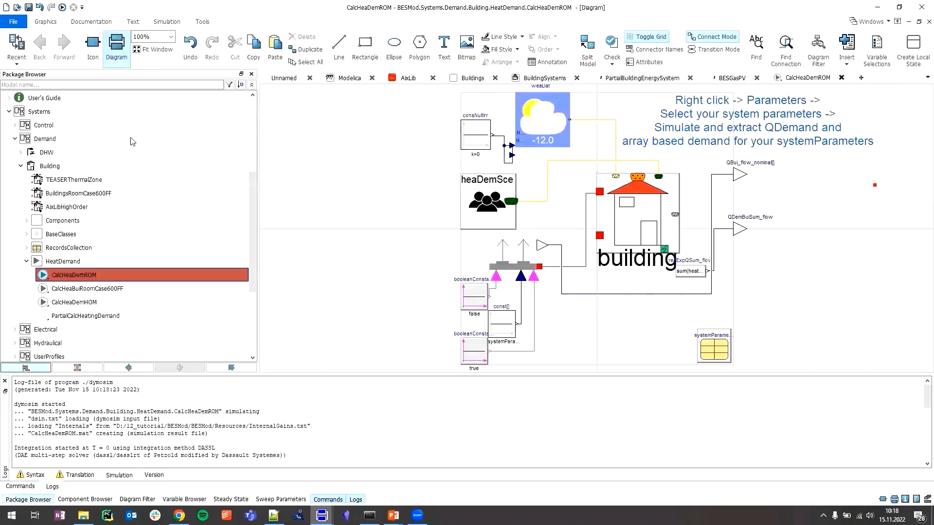
{"action": "scroll", "coordinate": [170, 265], "scroll_direction": "down", "scroll_amount": 3}
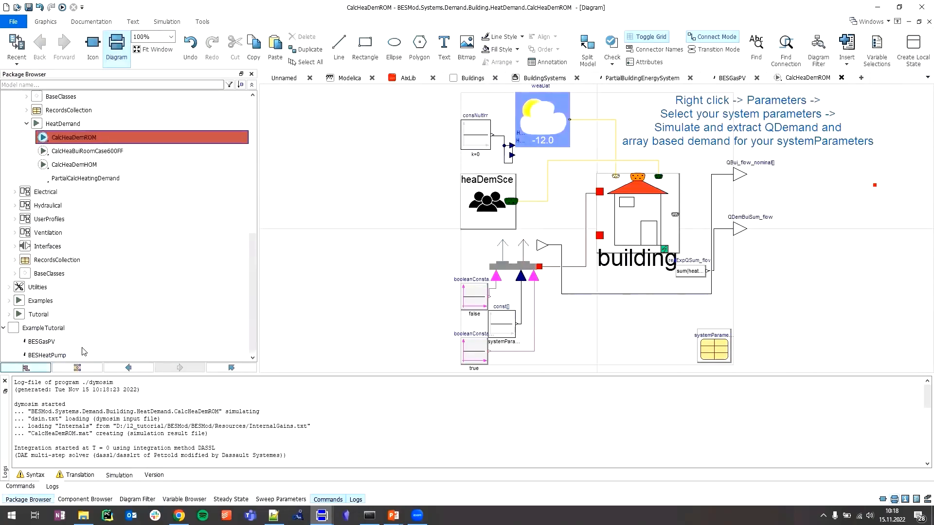
{"action": "double_click", "coordinate": [83, 346]}
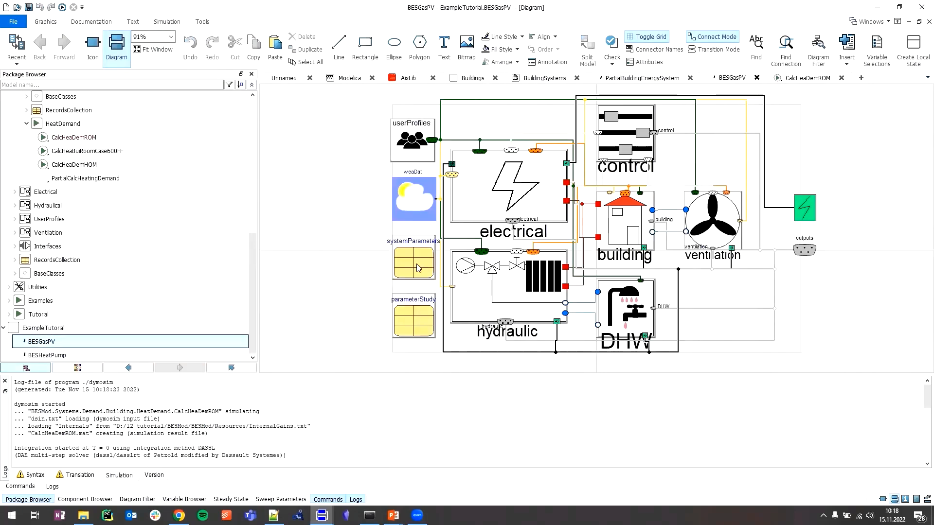
{"action": "double_click", "coordinate": [418, 267]}
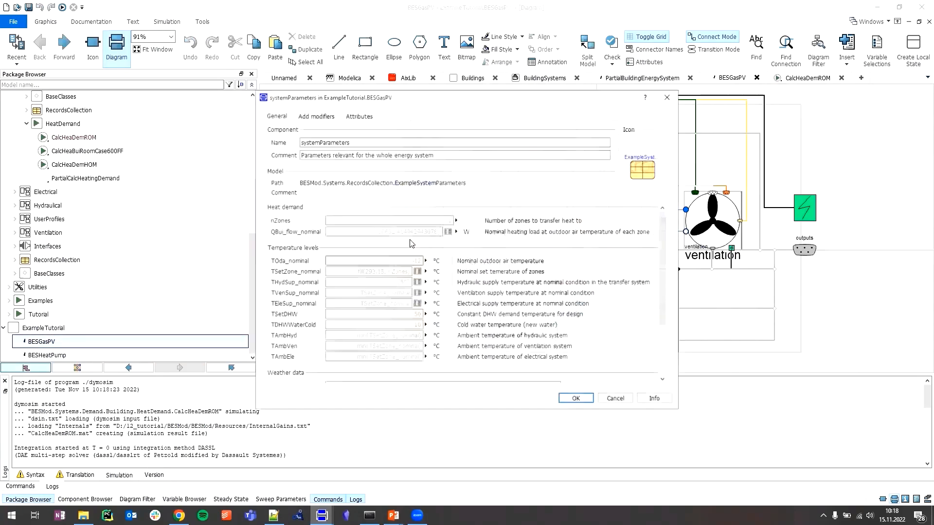
{"action": "left_click", "coordinate": [448, 232]}
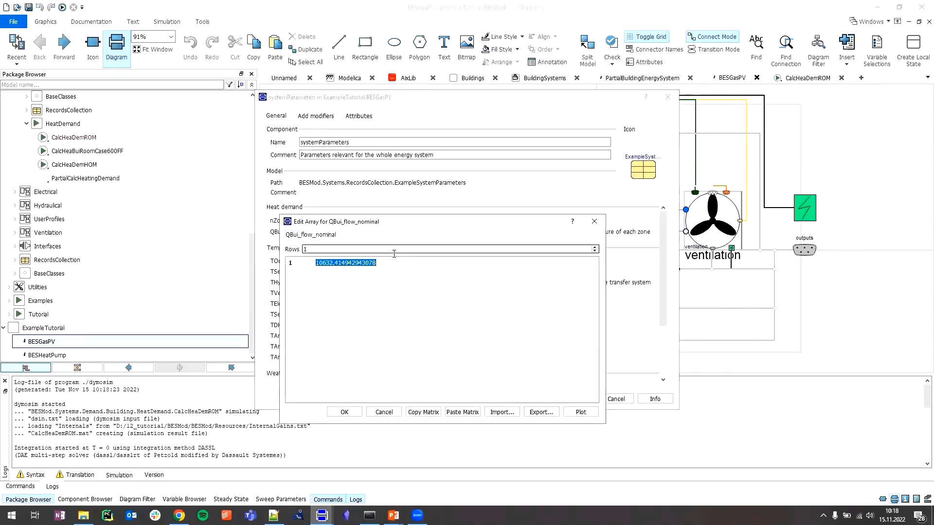
{"action": "type", "text": "5600"}
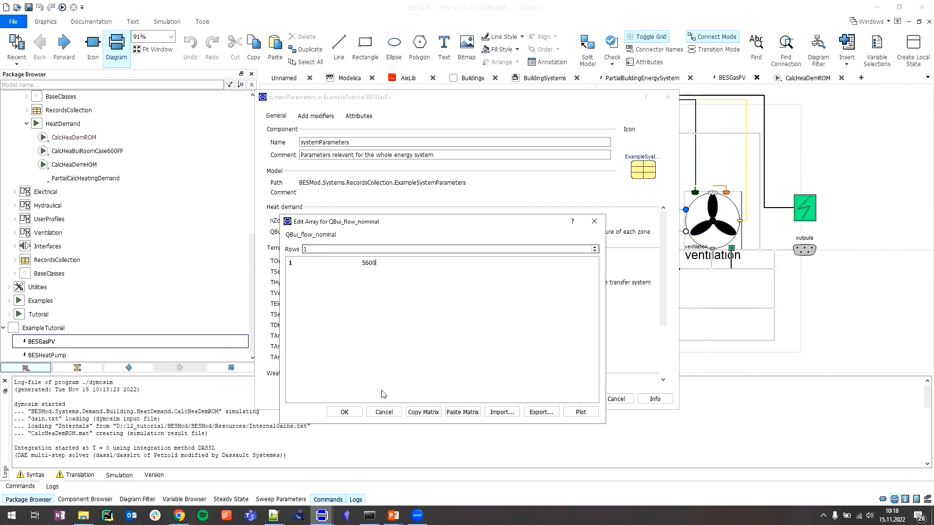
{"action": "left_click", "coordinate": [343, 412]}
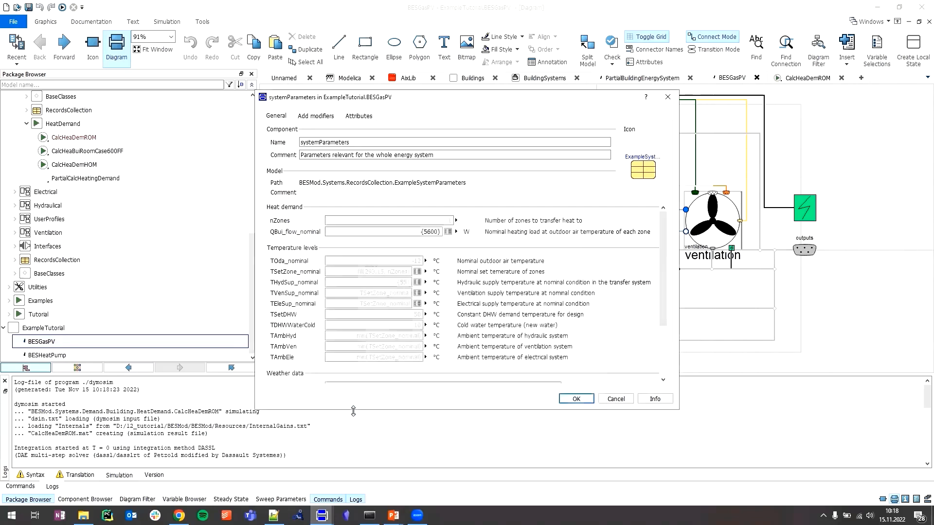
{"action": "left_click", "coordinate": [425, 232]}
{"action": "left_click_drag", "start_coordinate": [425, 233], "coordinate": [456, 235]}
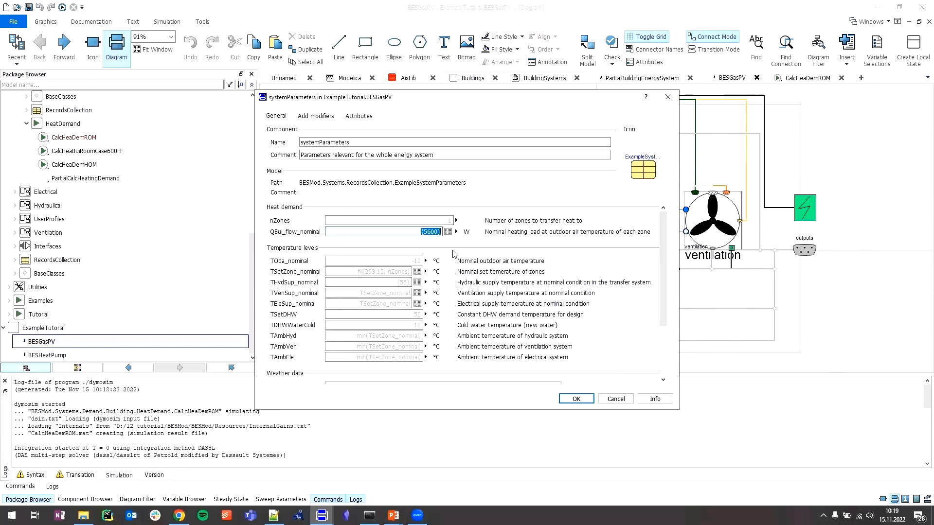
{"action": "left_click", "coordinate": [584, 399]}
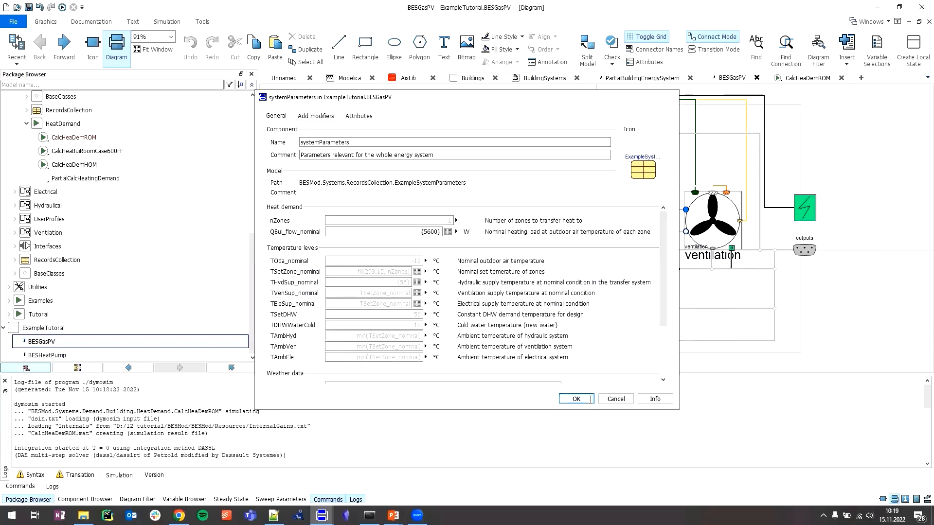
Step: View the hydraulic subsystem of BESGasPV with its generation, distribution and transfer parts, and return to the top-level diagram
{"action": "double_click", "coordinate": [544, 293]}
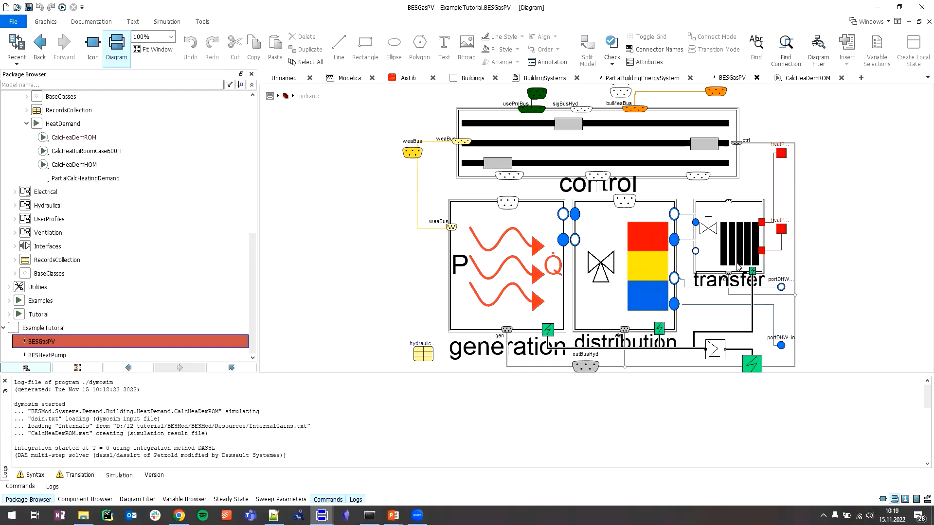
{"action": "left_click", "coordinate": [659, 266]}
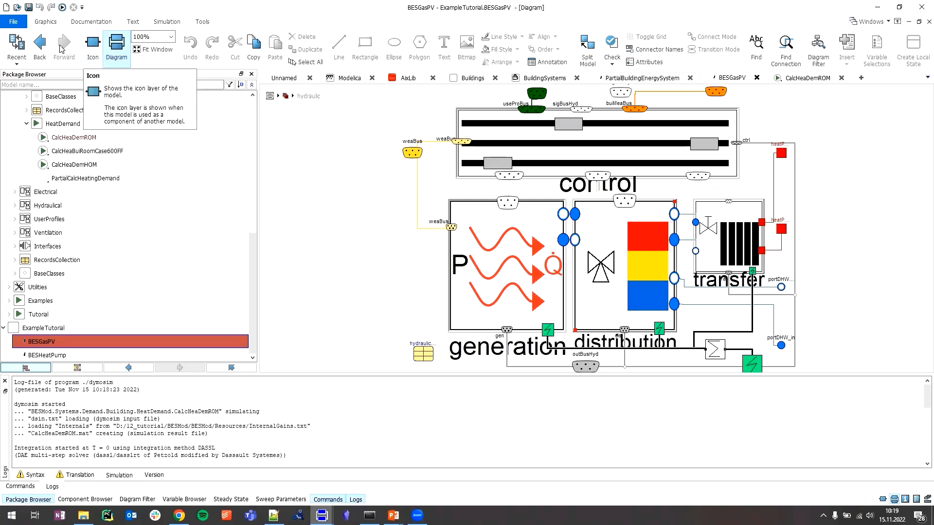
{"action": "left_click", "coordinate": [40, 46]}
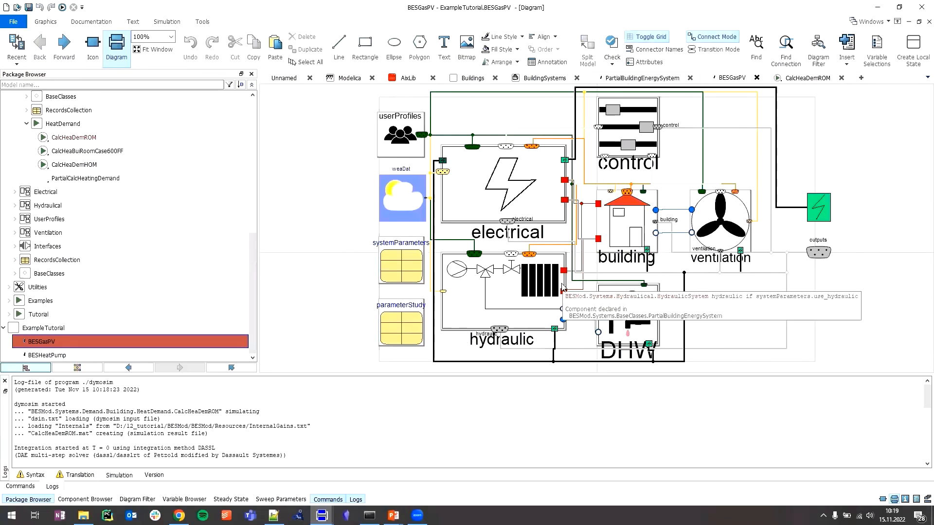
Step: Display the parameters of the heat pump generation in BESHeatPump's hydraulic component and make the full component data entries readable
{"action": "left_click", "coordinate": [83, 355]}
{"action": "double_click", "coordinate": [503, 287]}
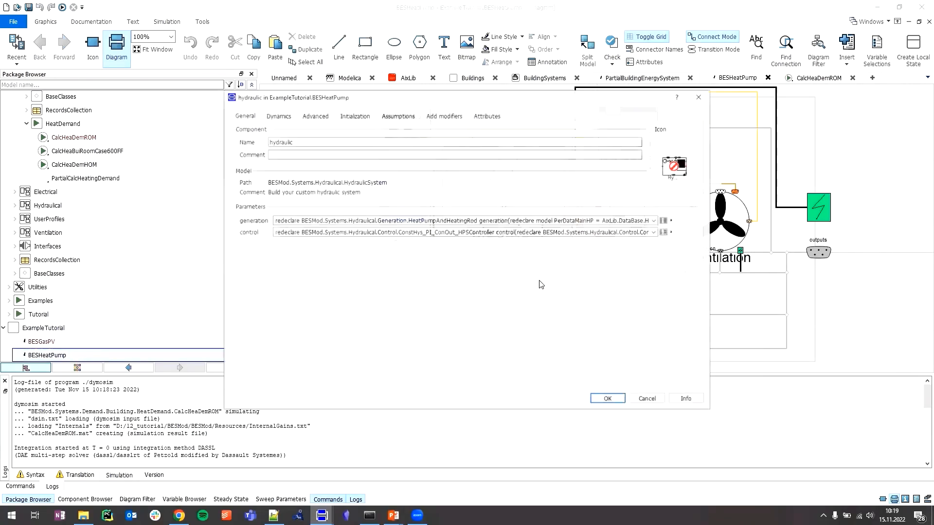
{"action": "left_click", "coordinate": [666, 221]}
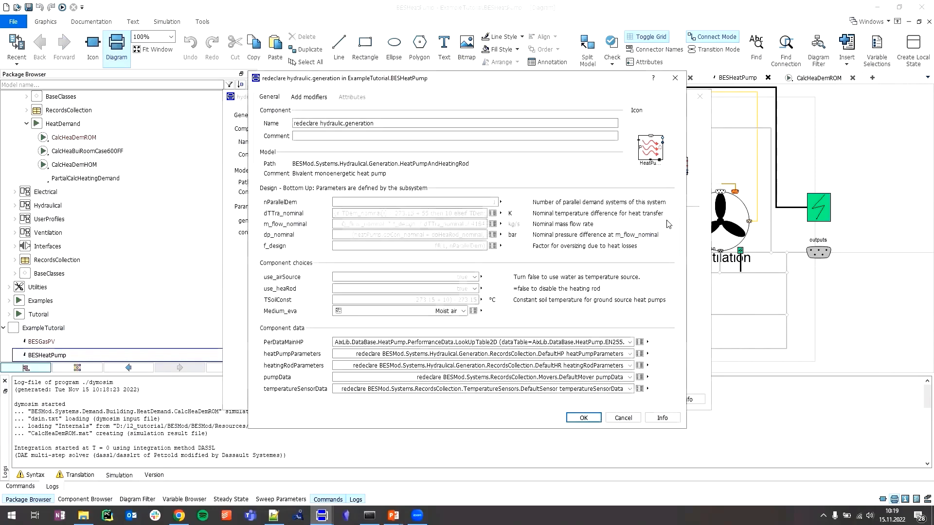
{"action": "left_click_drag", "start_coordinate": [685, 341], "coordinate": [784, 340]}
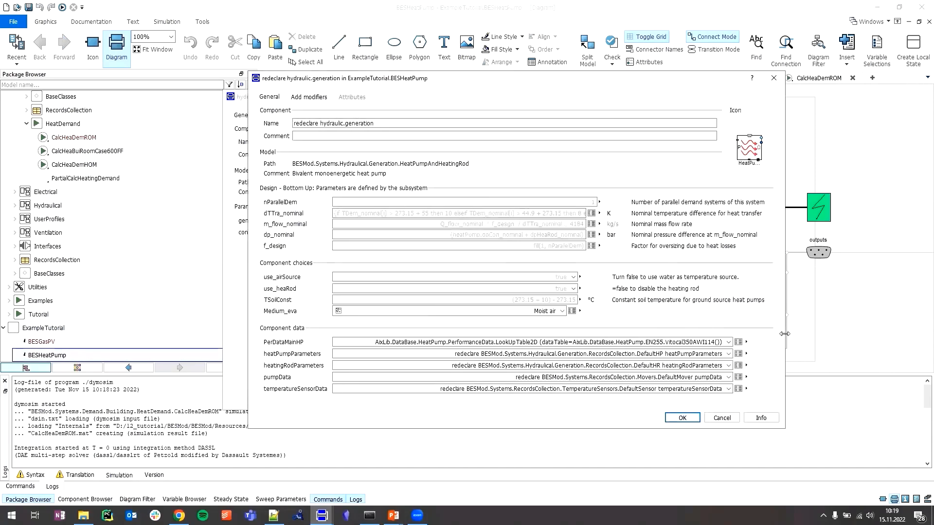
Step: Display the Vitocal350AWI114 data table inputs behind the heat pump's PerDataMainHP performance data
{"action": "left_click", "coordinate": [739, 343]}
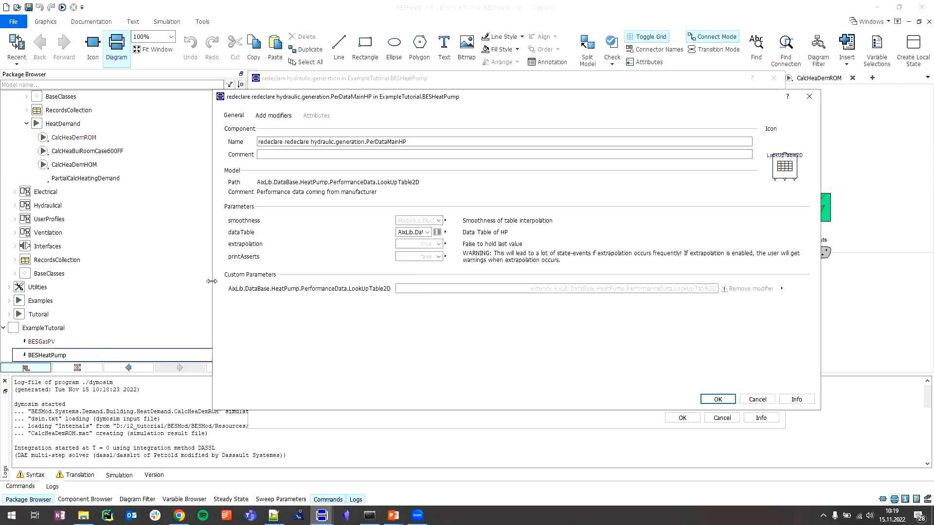
{"action": "left_click_drag", "start_coordinate": [212, 281], "coordinate": [109, 284]}
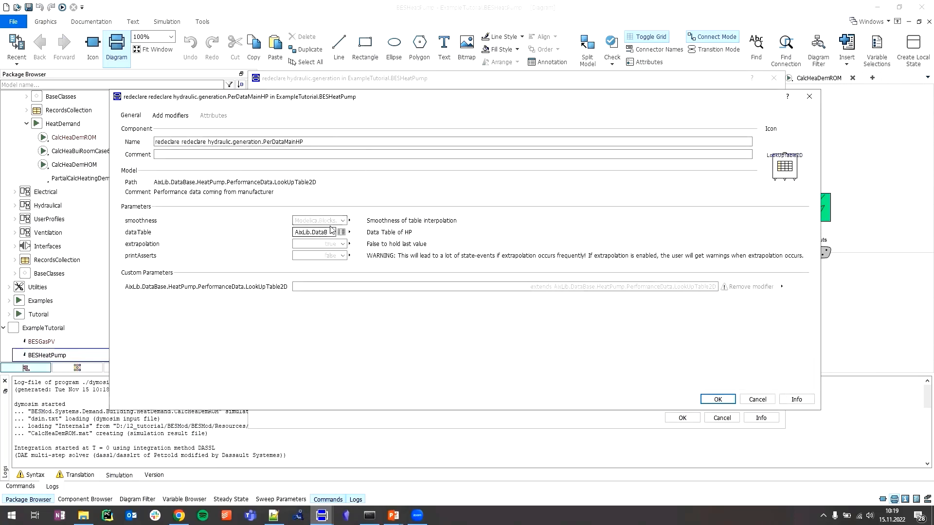
{"action": "left_click", "coordinate": [341, 232]}
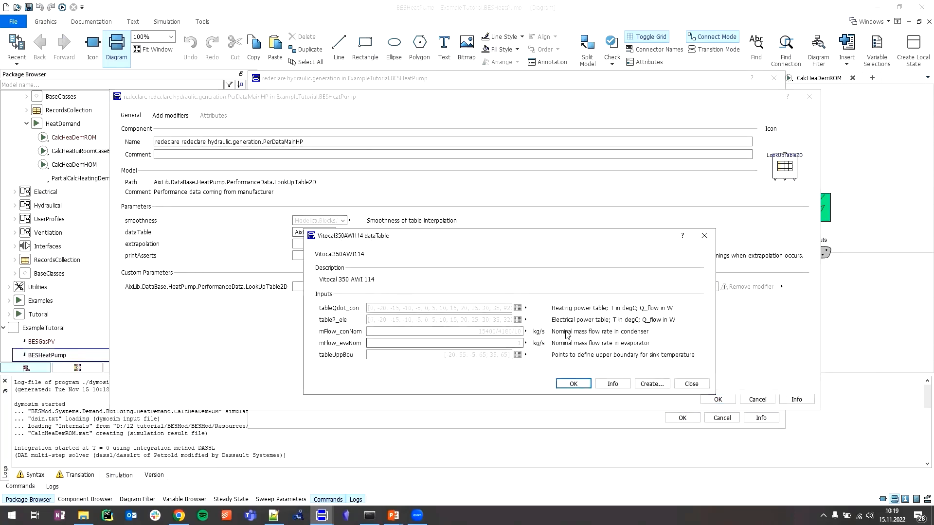
{"action": "left_click_drag", "start_coordinate": [458, 229], "coordinate": [458, 131]}
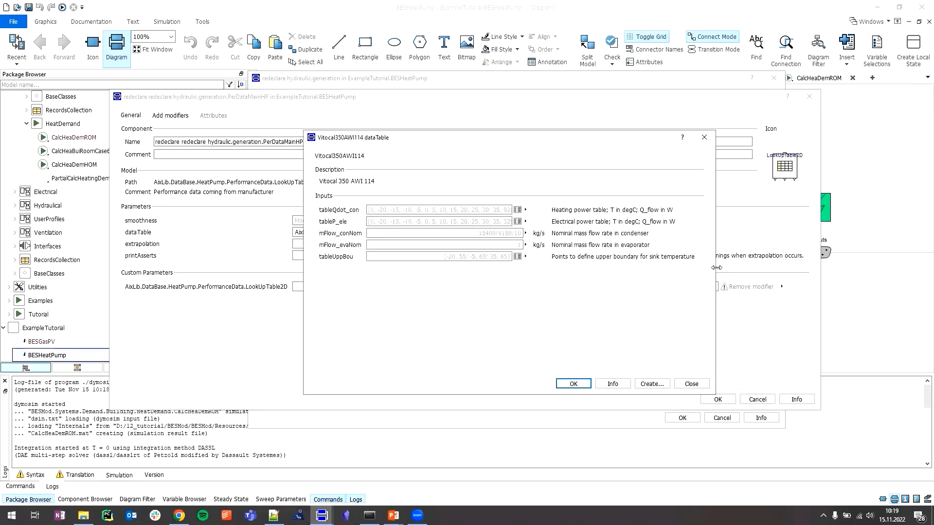
Step: Examine the heating power table tableQdot_con of the Vitocal350AWI114 data and close the PerDataMainHP performance data
{"action": "left_click_drag", "start_coordinate": [857, 287], "coordinate": [856, 287]}
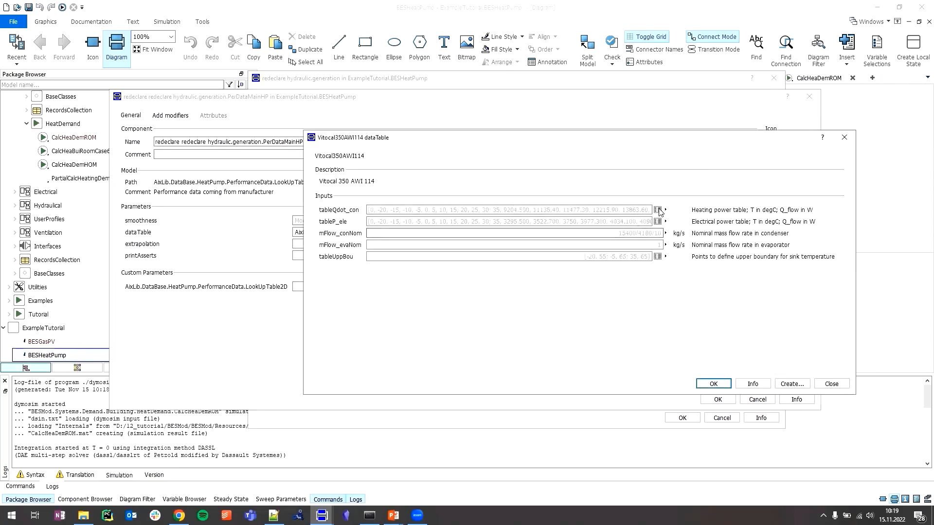
{"action": "left_click", "coordinate": [657, 210]}
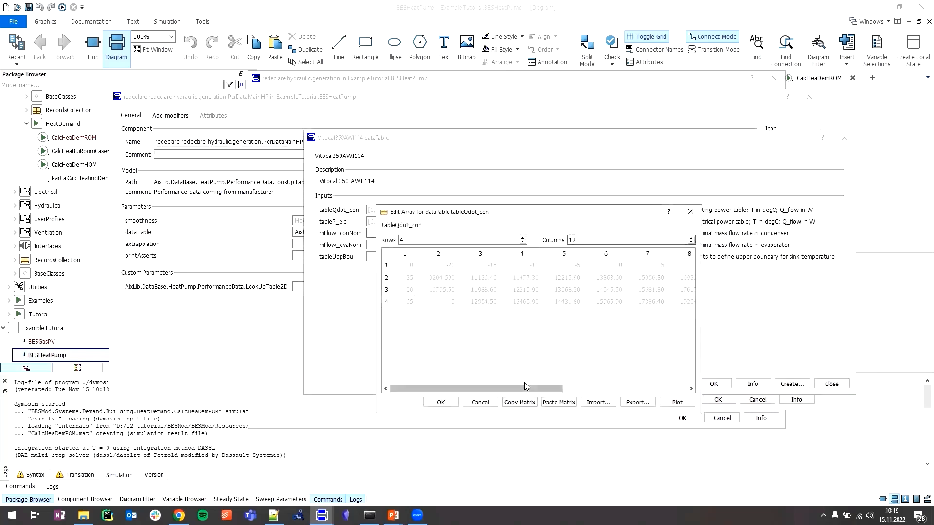
{"action": "left_click_drag", "start_coordinate": [525, 384], "coordinate": [476, 358]}
{"action": "left_click", "coordinate": [516, 276]}
{"action": "left_click", "coordinate": [515, 288]}
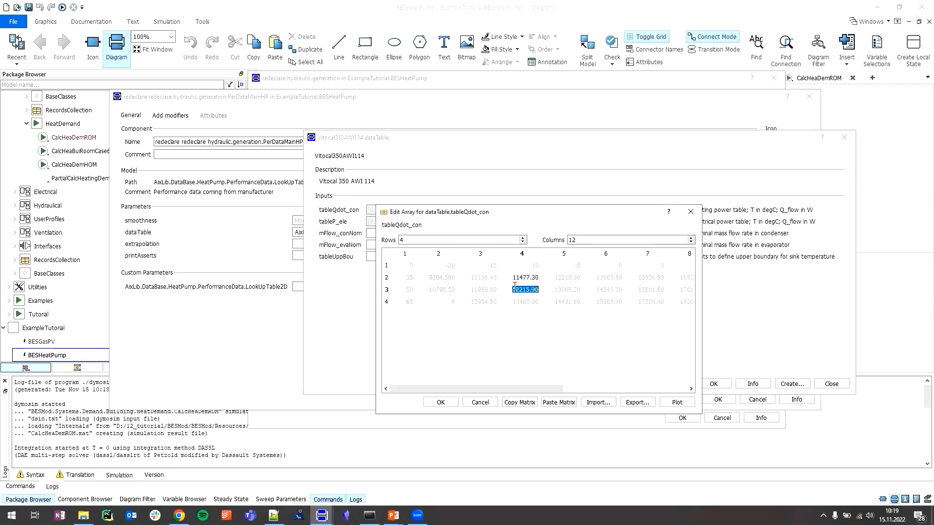
{"action": "left_click", "coordinate": [517, 302]}
{"action": "left_click", "coordinate": [516, 291]}
{"action": "key", "text": "Escape"}
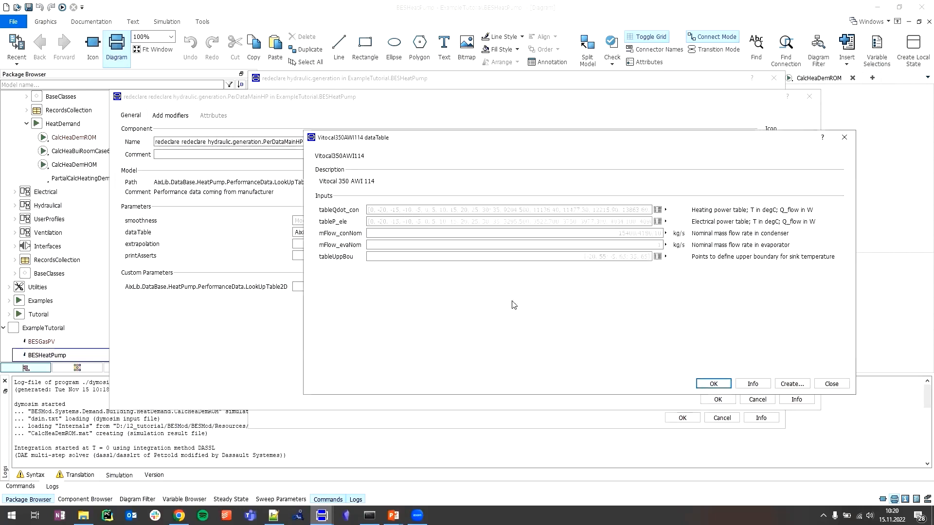
{"action": "key", "text": "Escape"}
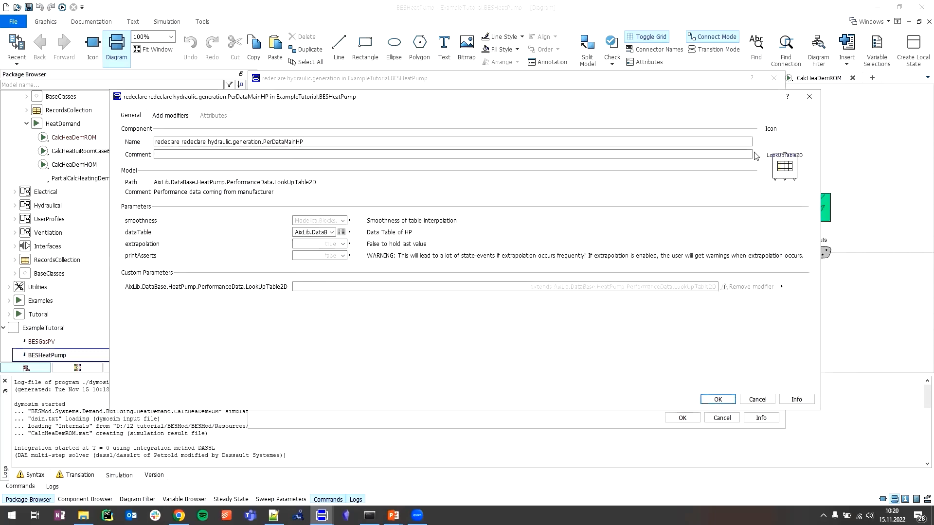
{"action": "left_click", "coordinate": [809, 96]}
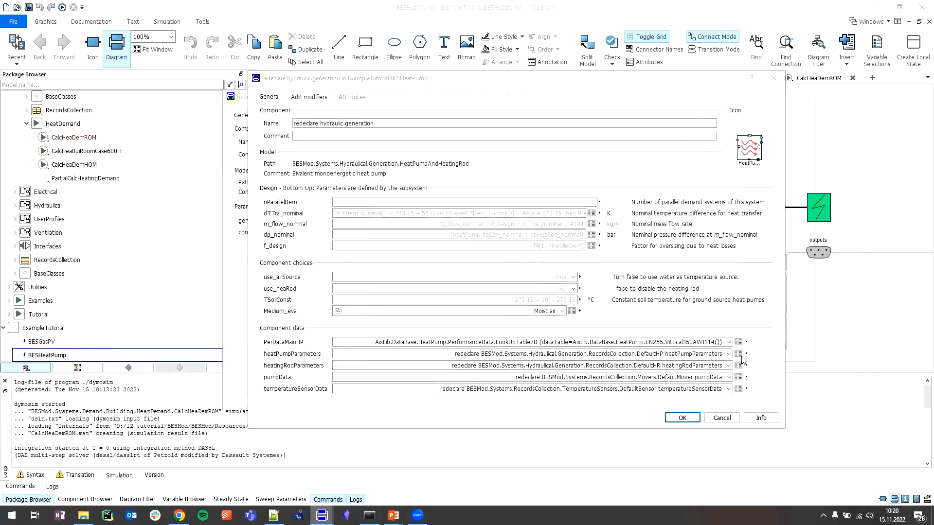
Step: Set the scalingFactor in the generation's heatPumpParameters to 0.5, apply it to the hydraulic component and save BESHeatPump
{"action": "left_click", "coordinate": [738, 354]}
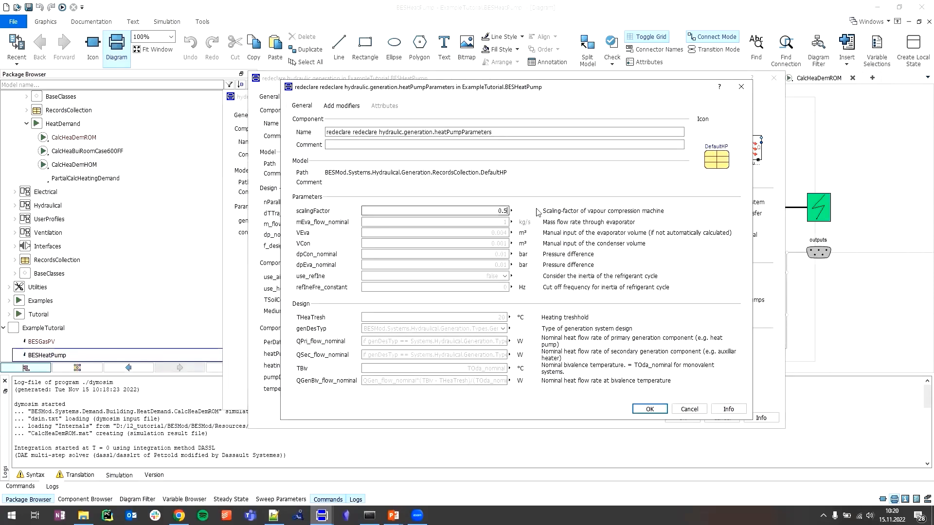
{"action": "double_click", "coordinate": [502, 211]}
{"action": "left_click", "coordinate": [665, 410]}
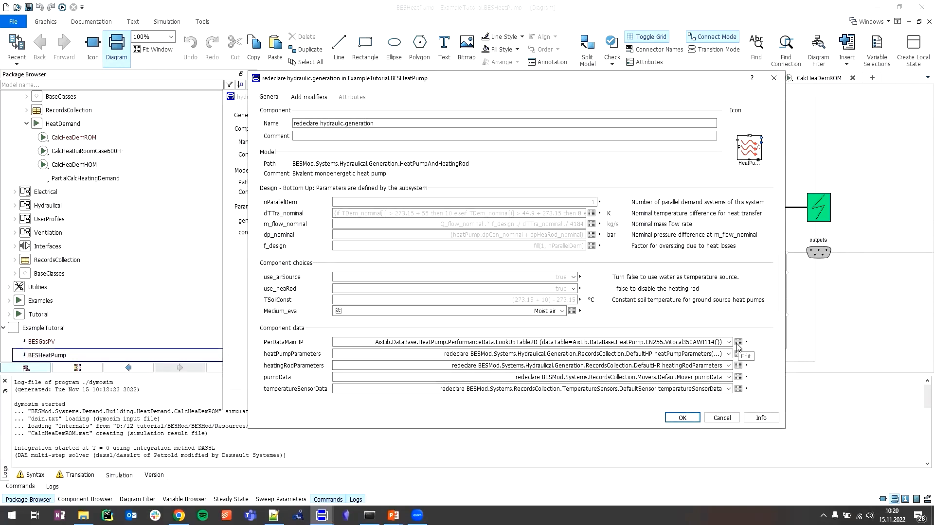
{"action": "left_click", "coordinate": [681, 419]}
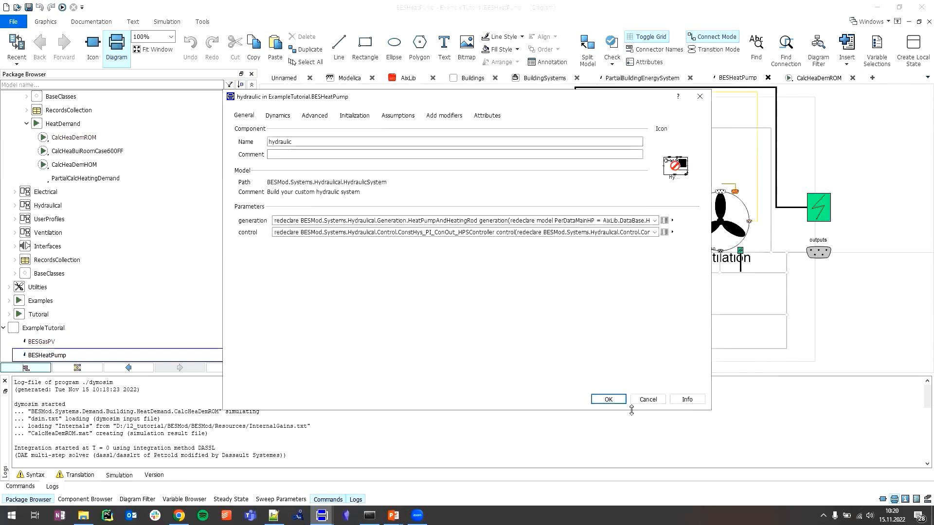
{"action": "left_click", "coordinate": [609, 400]}
{"action": "key", "text": "ctrl+s"}
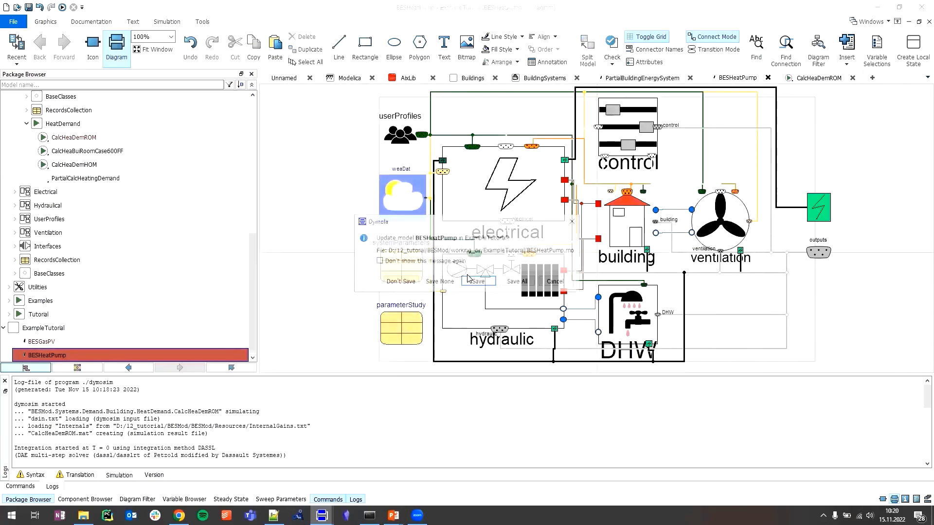
{"action": "left_click", "coordinate": [478, 282]}
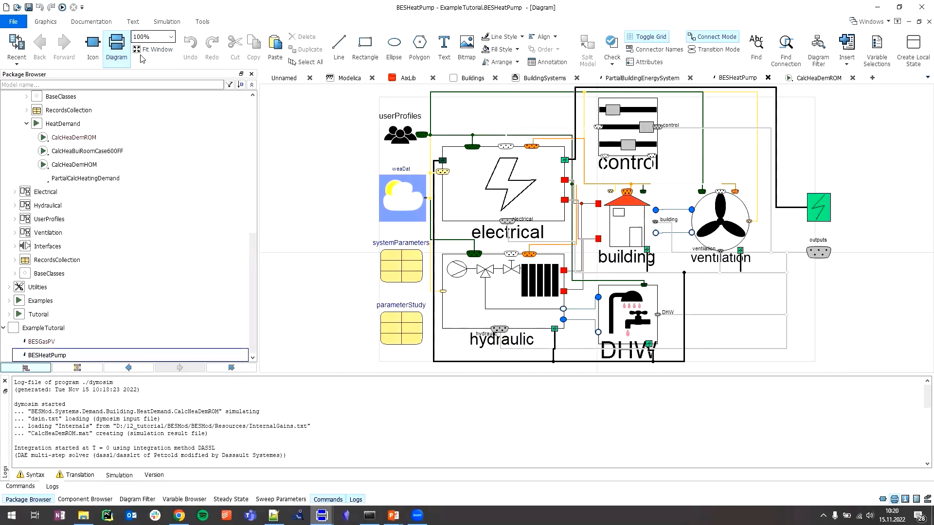
Step: Simulate BESHeatPump, erasing the old plot content and keeping the previous BESHeatPump result for comparison
{"action": "left_click", "coordinate": [63, 8]}
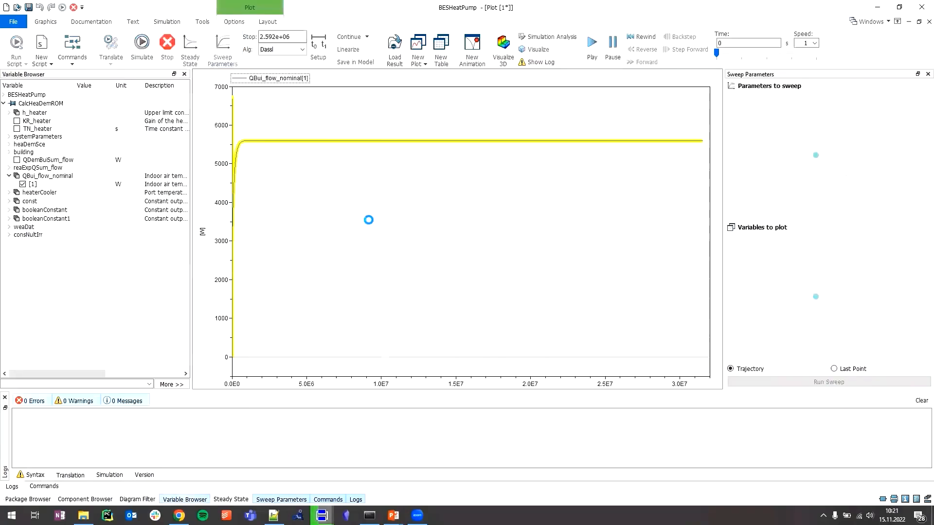
{"action": "right_click", "coordinate": [372, 222]}
{"action": "left_click", "coordinate": [396, 278]}
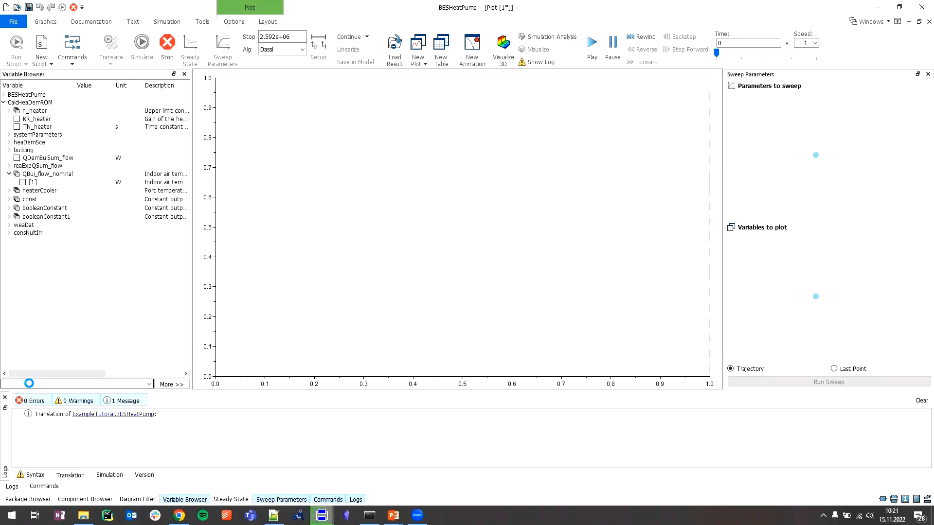
{"action": "right_click", "coordinate": [29, 94]}
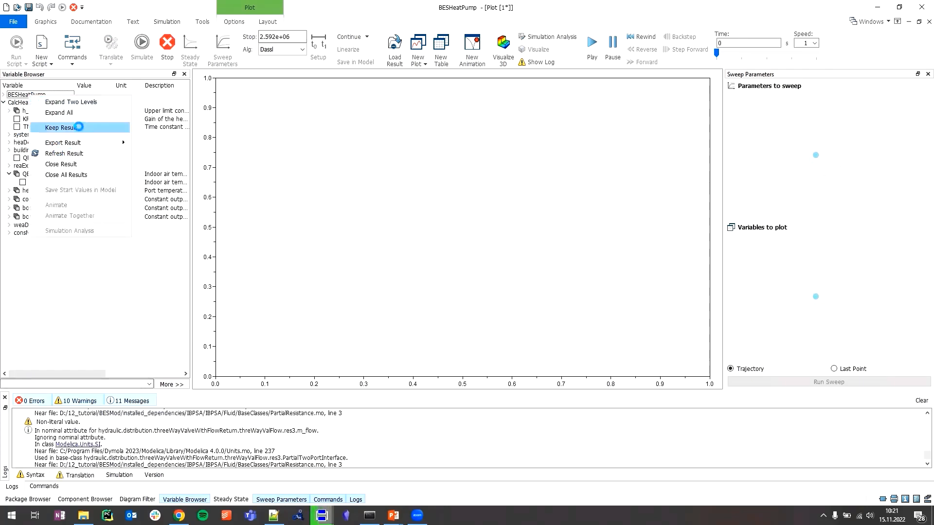
{"action": "left_click", "coordinate": [78, 127]}
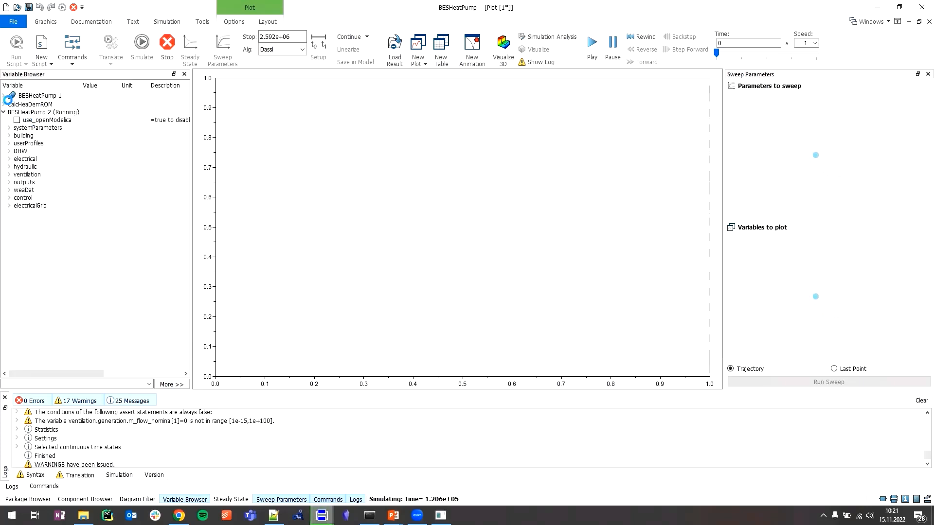
Step: Plot the zone temperature outputs.building.TZone[1] from the BESHeatPump 2 and BESHeatPump 1 results in one diagram
{"action": "left_click", "coordinate": [9, 182]}
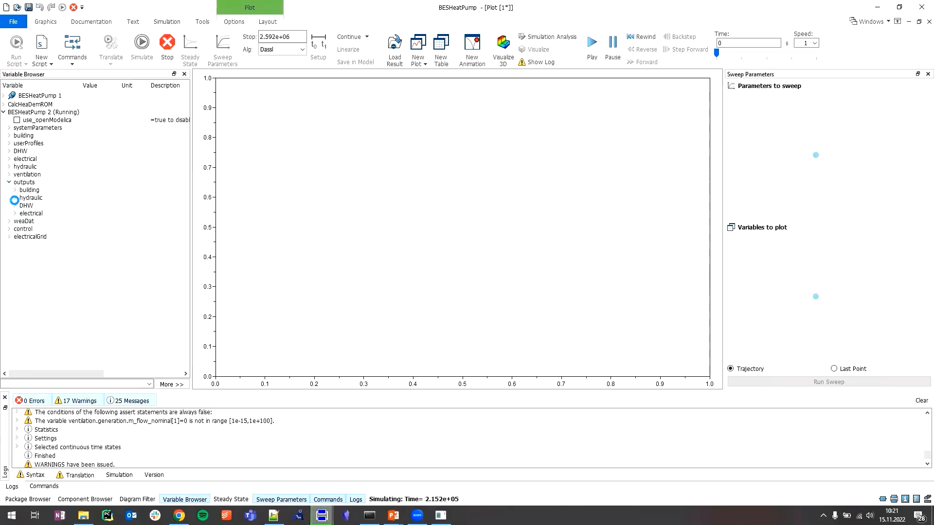
{"action": "left_click", "coordinate": [15, 189]}
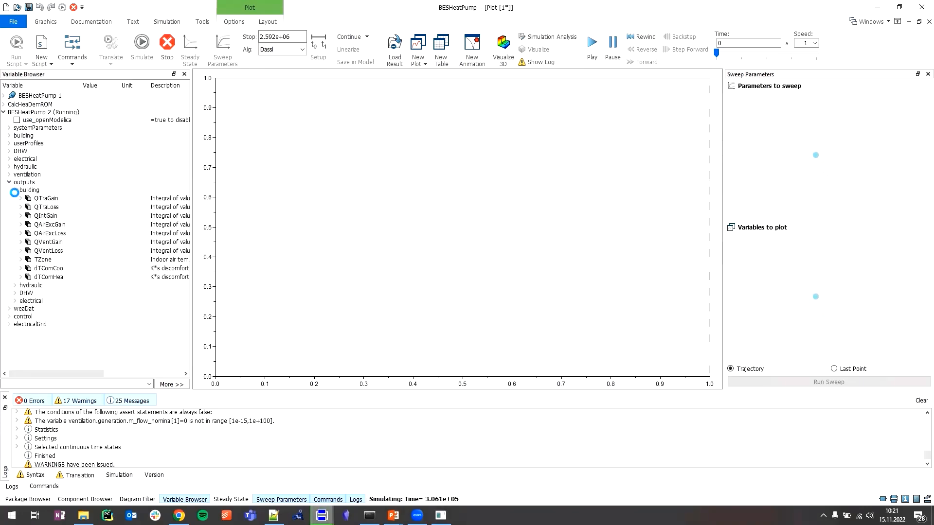
{"action": "left_click", "coordinate": [20, 260]}
{"action": "left_click", "coordinate": [34, 268]}
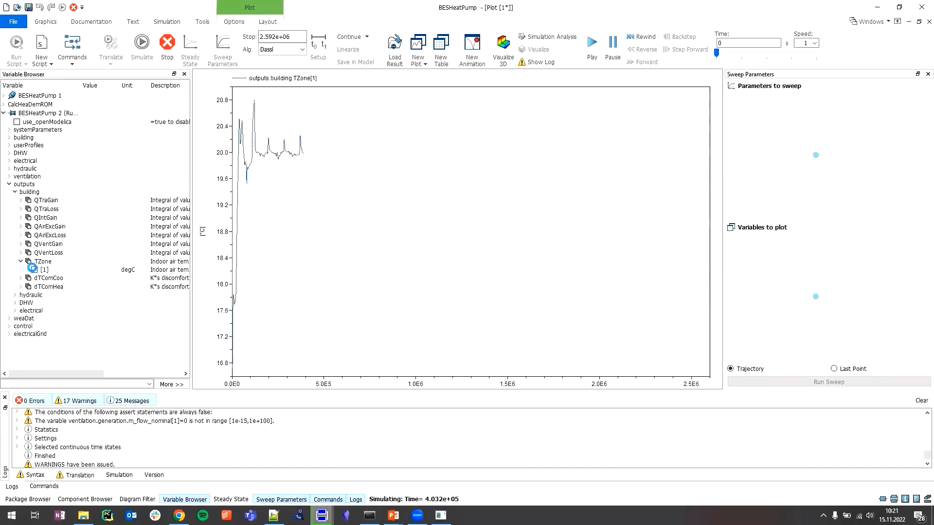
{"action": "left_click", "coordinate": [4, 96]}
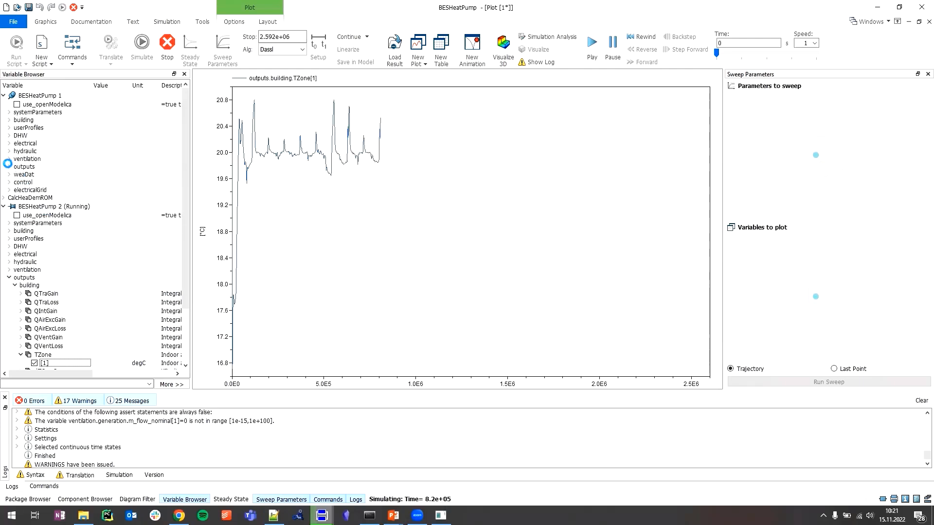
{"action": "left_click", "coordinate": [9, 166]}
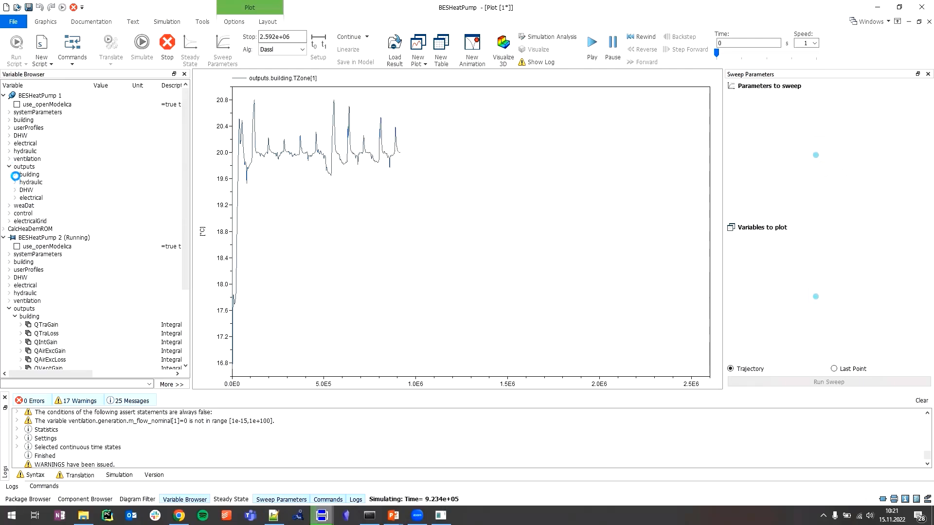
{"action": "left_click", "coordinate": [15, 174]}
{"action": "left_click", "coordinate": [20, 244]}
{"action": "left_click", "coordinate": [35, 252]}
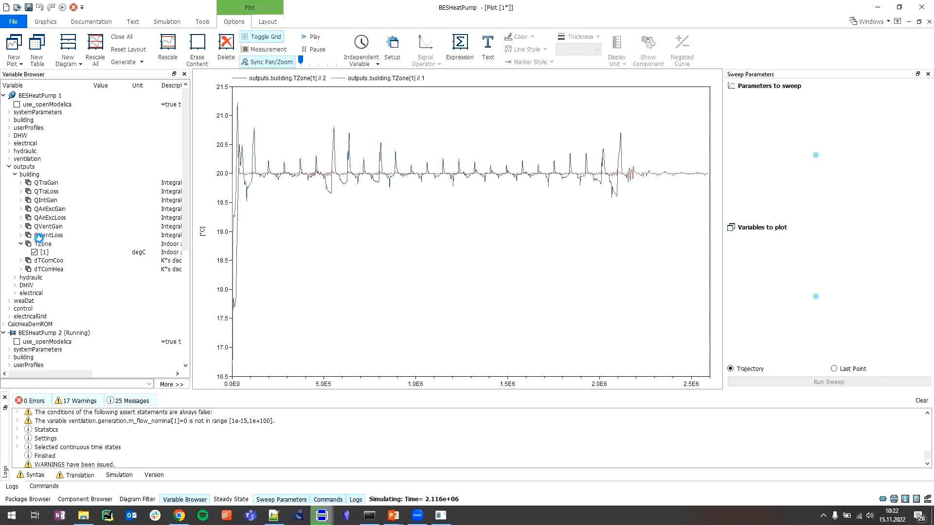
Step: Remove the zone temperature curves of both BESHeatPump results from the plot
{"action": "left_click", "coordinate": [34, 252]}
{"action": "scroll", "coordinate": [29, 334], "scroll_direction": "down", "scroll_amount": 4}
{"action": "scroll", "coordinate": [24, 337], "scroll_direction": "down", "scroll_amount": 3}
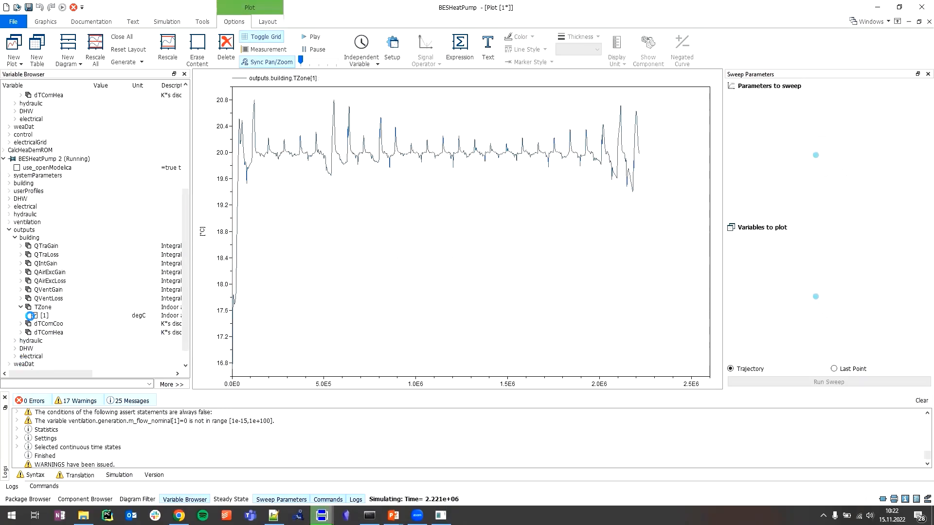
{"action": "left_click", "coordinate": [33, 315]}
{"action": "scroll", "coordinate": [15, 180], "scroll_direction": "up", "scroll_amount": 7}
Step: Filter the result variables by .V and plot the buffer storage volume hydraulic.distribution.bufParameters.V from the BESHeatPump 1 result
{"action": "left_click", "coordinate": [19, 384]}
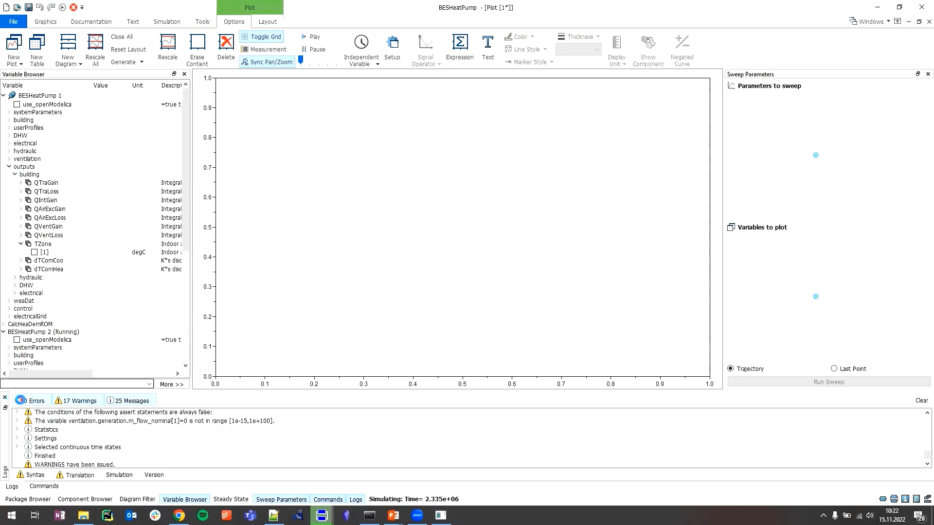
{"action": "type", "text": ".V"}
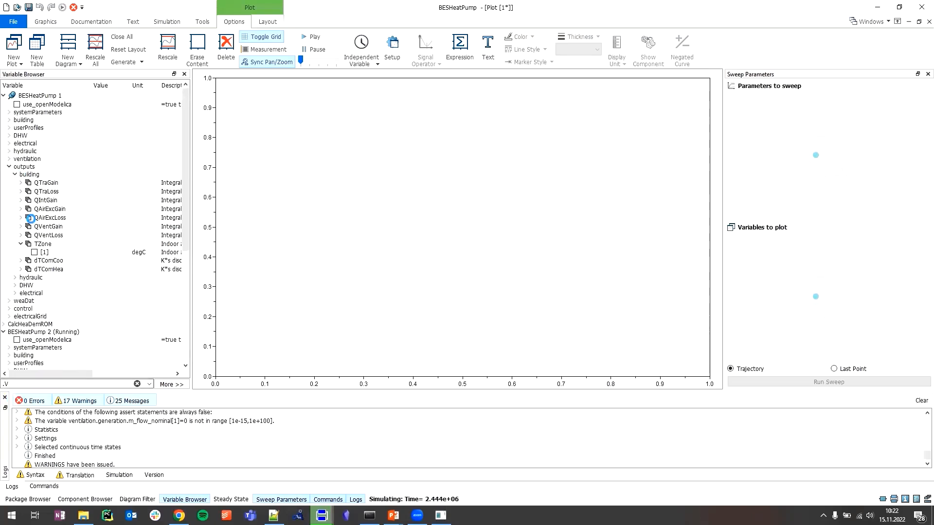
{"action": "left_click", "coordinate": [9, 151]}
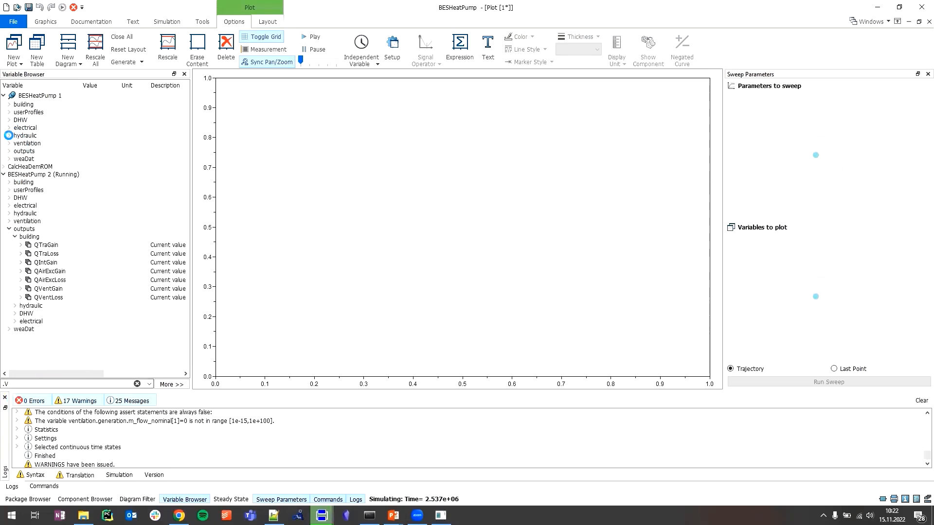
{"action": "left_click", "coordinate": [4, 96]}
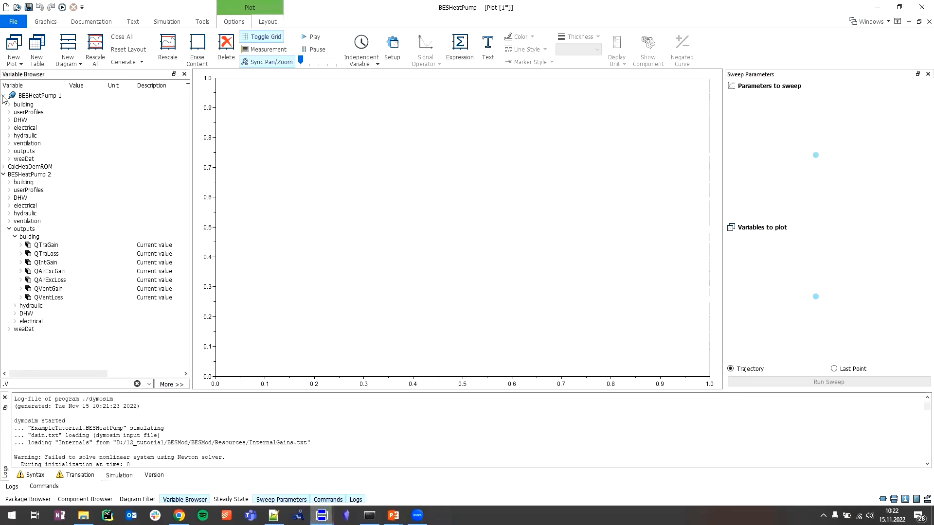
{"action": "left_click", "coordinate": [9, 136]}
{"action": "left_click", "coordinate": [14, 167]}
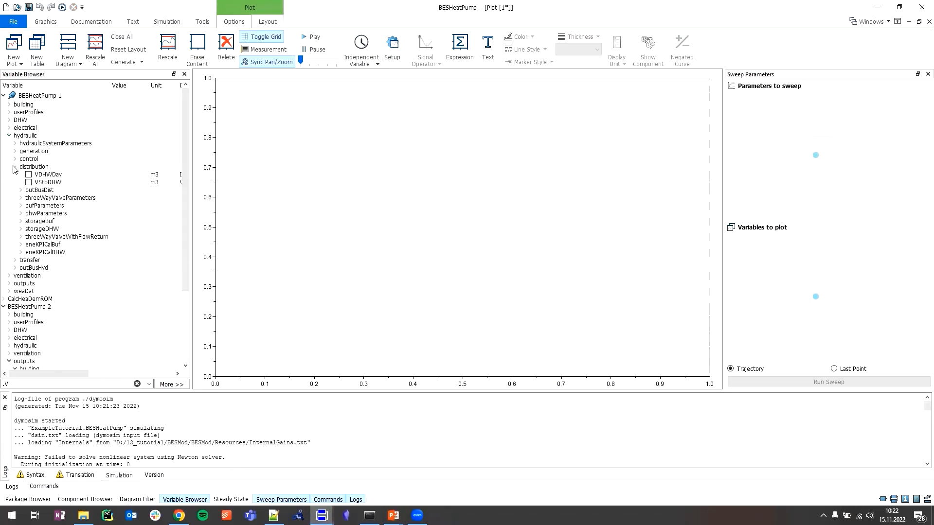
{"action": "left_click", "coordinate": [21, 222]}
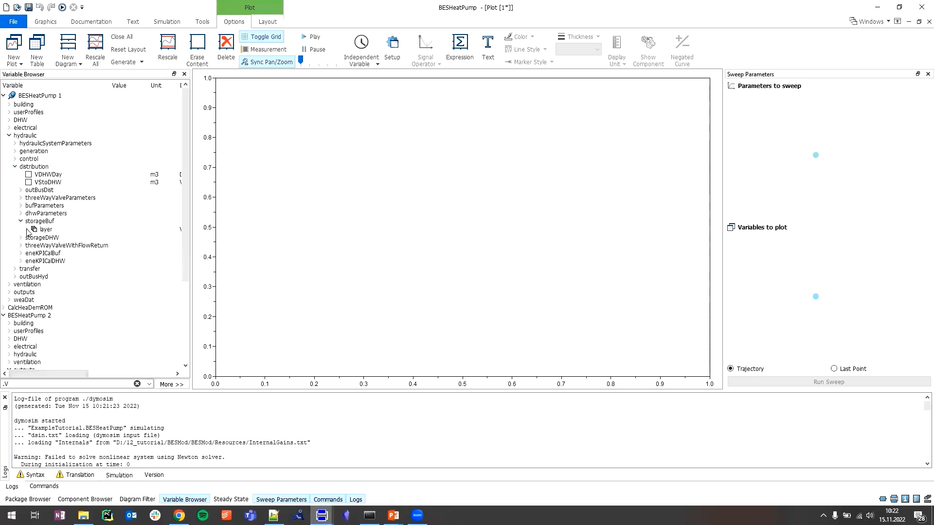
{"action": "left_click", "coordinate": [21, 222]}
{"action": "left_click", "coordinate": [21, 206]}
{"action": "left_click", "coordinate": [34, 221]}
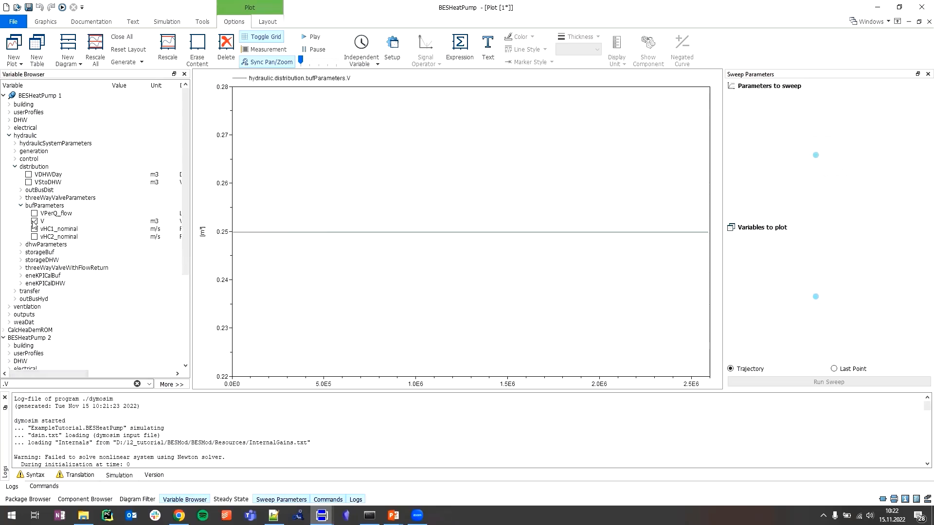
{"action": "left_click", "coordinate": [287, 232]}
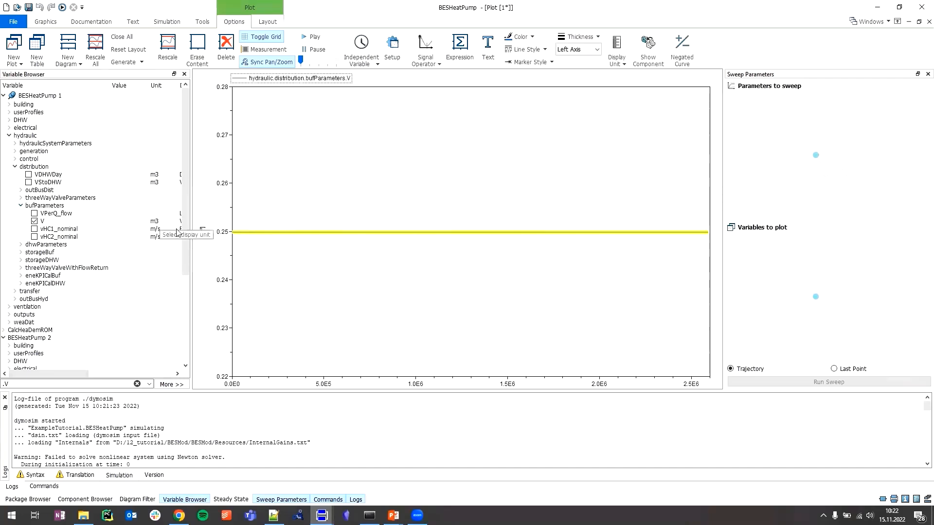
Step: Add hydraulic.distribution.bufParameters.V from the BESHeatPump 2 result to the same plot for comparison
{"action": "scroll", "coordinate": [185, 265], "scroll_direction": "down", "scroll_amount": 5}
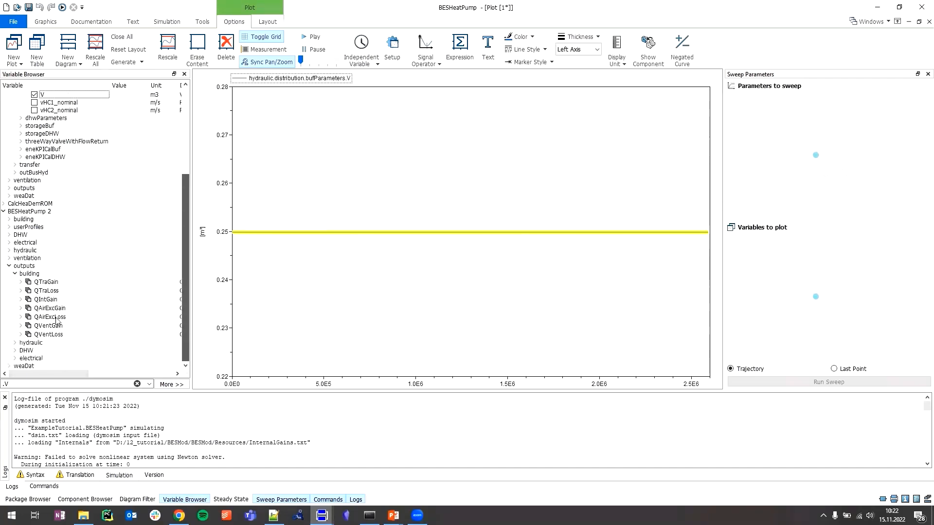
{"action": "left_click", "coordinate": [8, 251]}
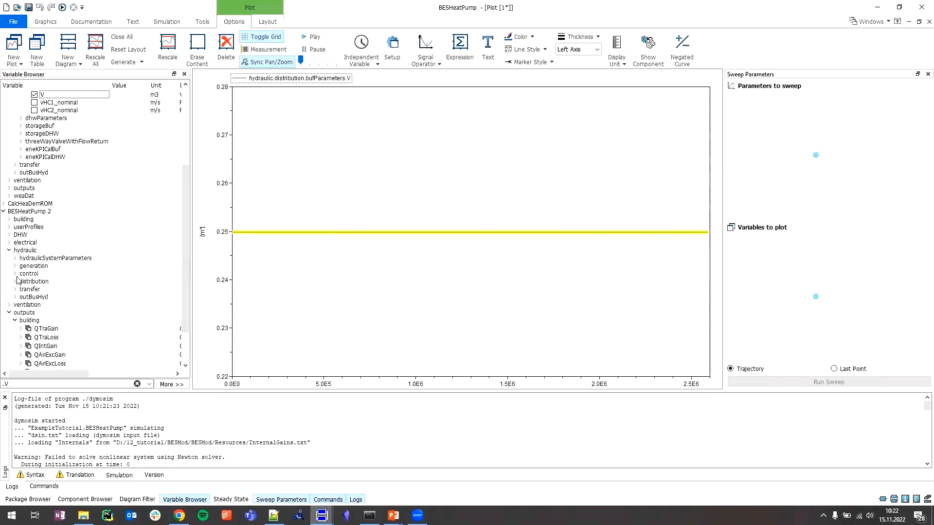
{"action": "left_click", "coordinate": [15, 281]}
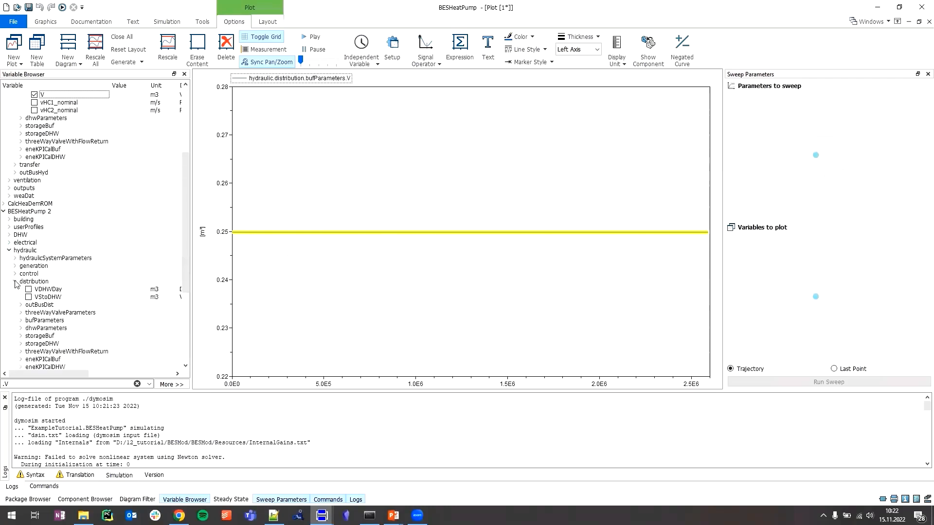
{"action": "left_click", "coordinate": [22, 337]}
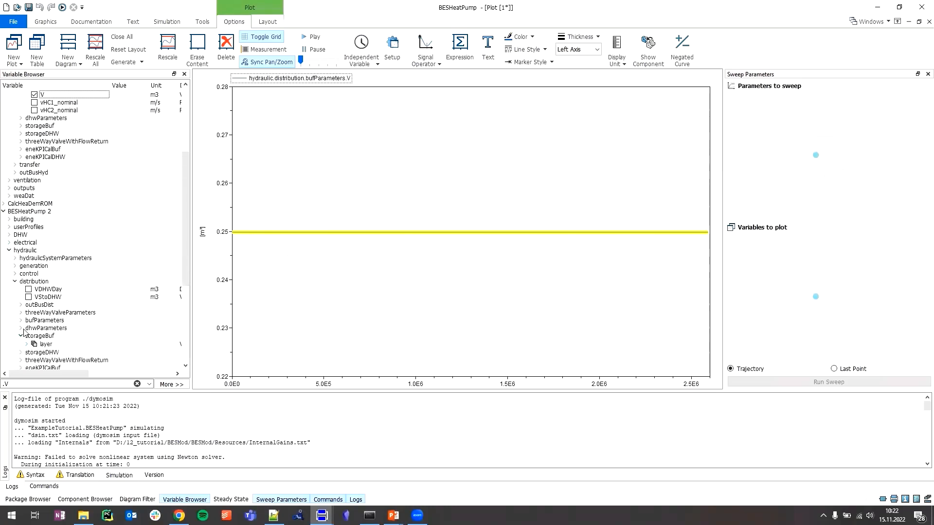
{"action": "left_click", "coordinate": [21, 321]}
{"action": "left_click", "coordinate": [34, 336]}
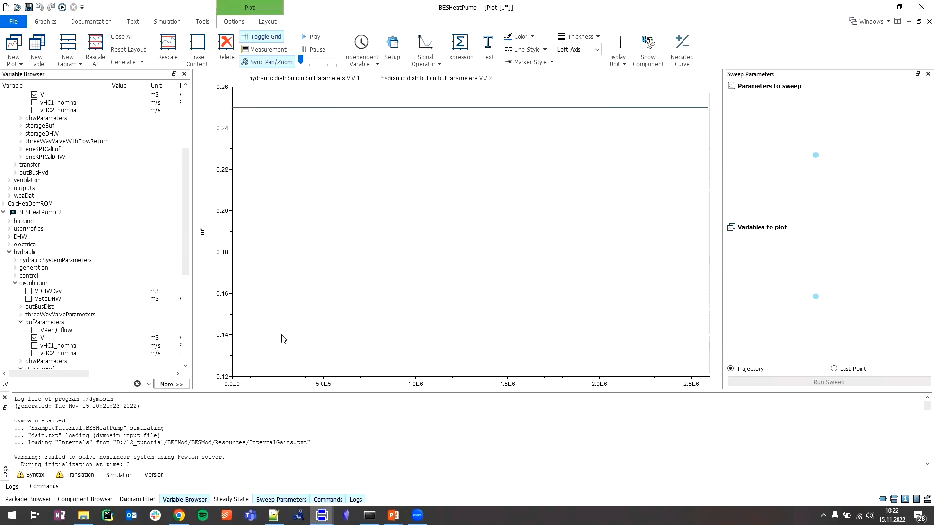
Step: Read the buffer storage volume on the BESHeatPump 2 curve and erase the diagram's contents
{"action": "left_click", "coordinate": [254, 353]}
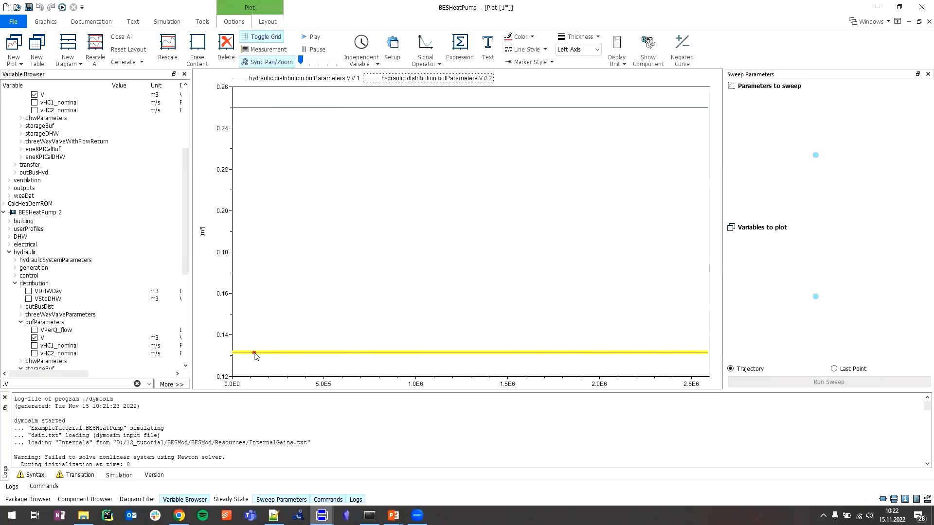
{"action": "mouse_move", "coordinate": [259, 355]}
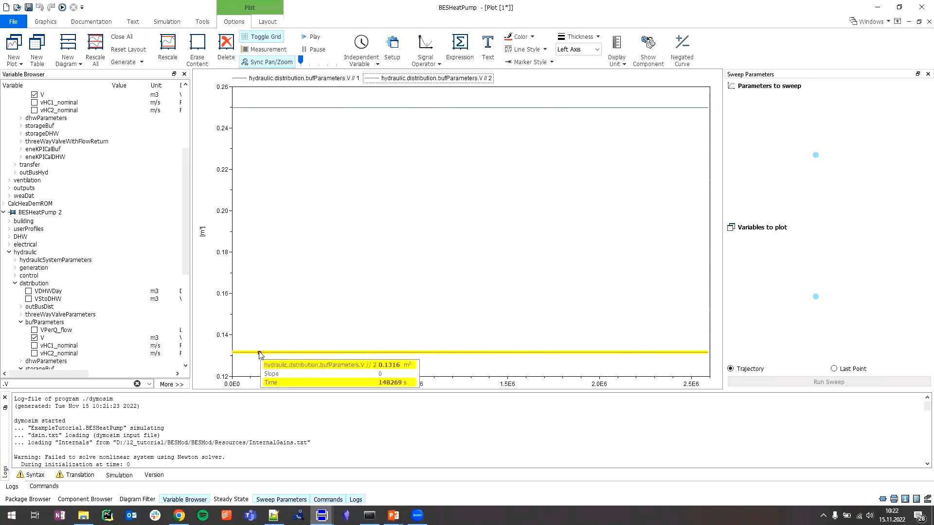
{"action": "right_click", "coordinate": [296, 250]}
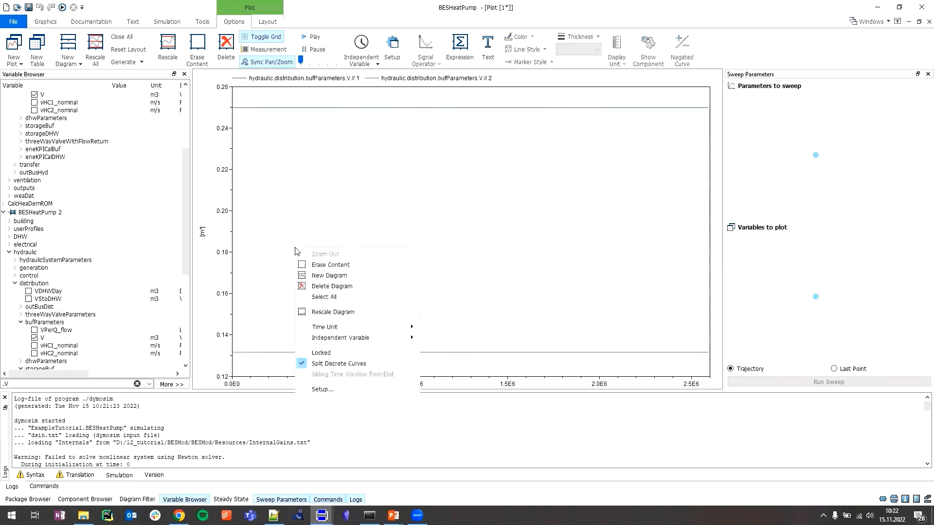
{"action": "left_click", "coordinate": [310, 269]}
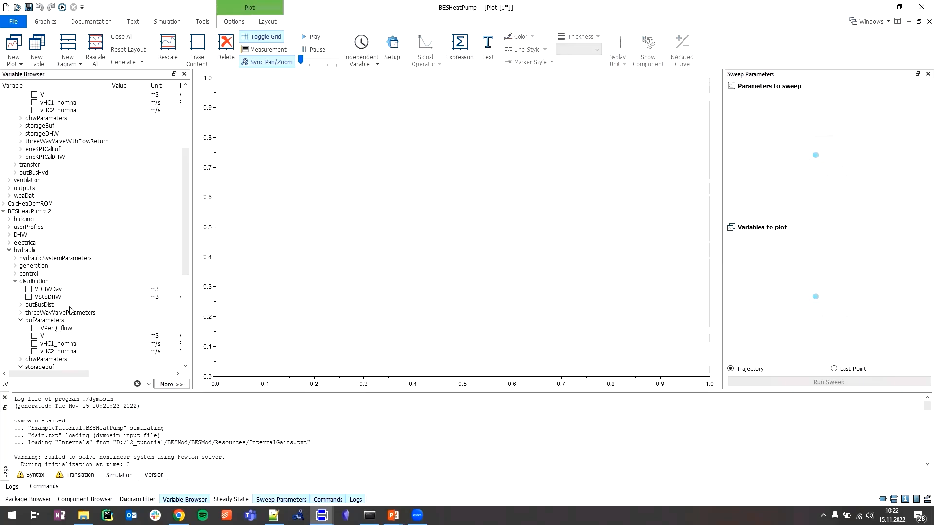
Step: Clear the variable filter and plot outputs.hydraulic.gen.QHP_flow.value from the BESHeatPump 2 result
{"action": "left_click", "coordinate": [9, 252]}
{"action": "left_click", "coordinate": [9, 266]}
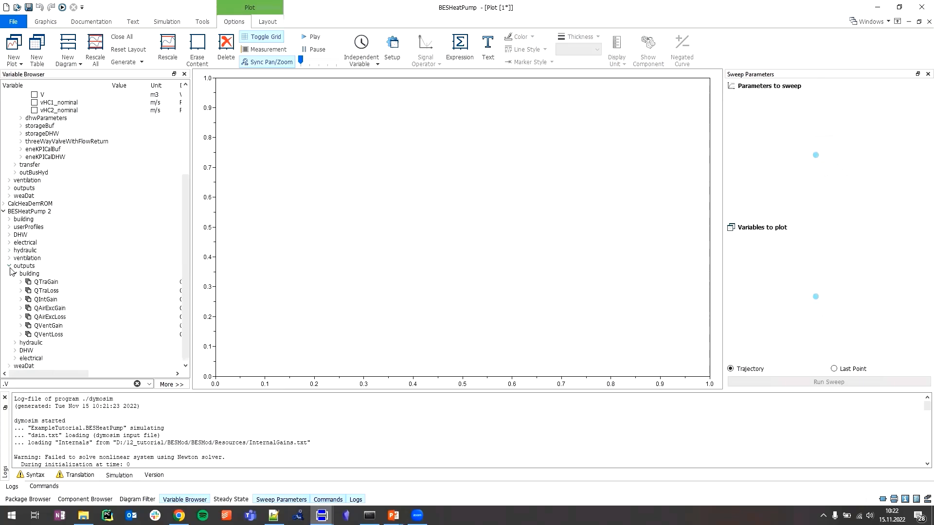
{"action": "left_click", "coordinate": [10, 266]}
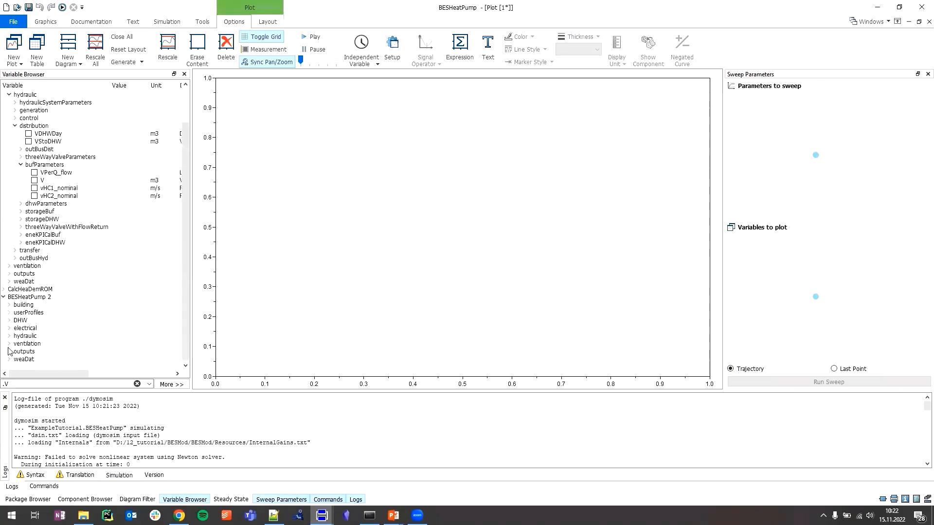
{"action": "left_click", "coordinate": [9, 351]}
{"action": "left_click", "coordinate": [15, 359]}
{"action": "left_click", "coordinate": [15, 294]}
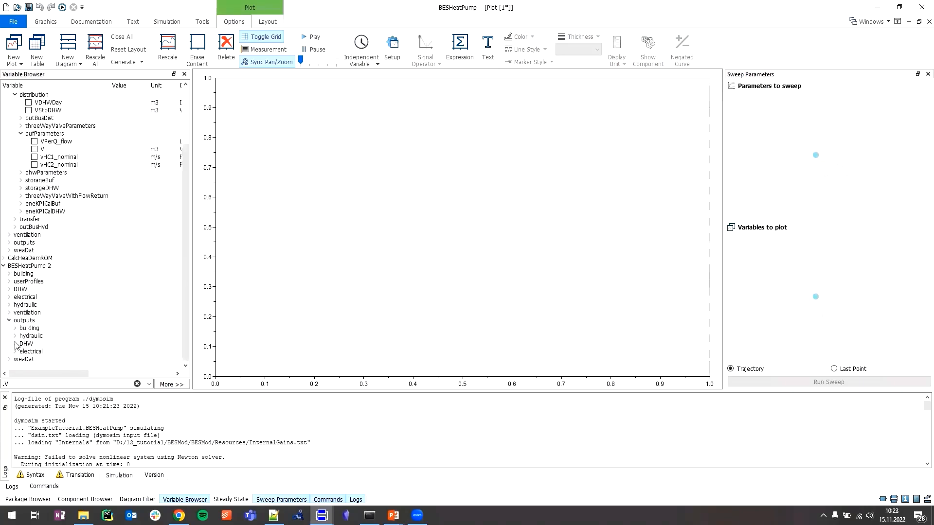
{"action": "left_click", "coordinate": [14, 336]}
{"action": "left_click", "coordinate": [20, 335]}
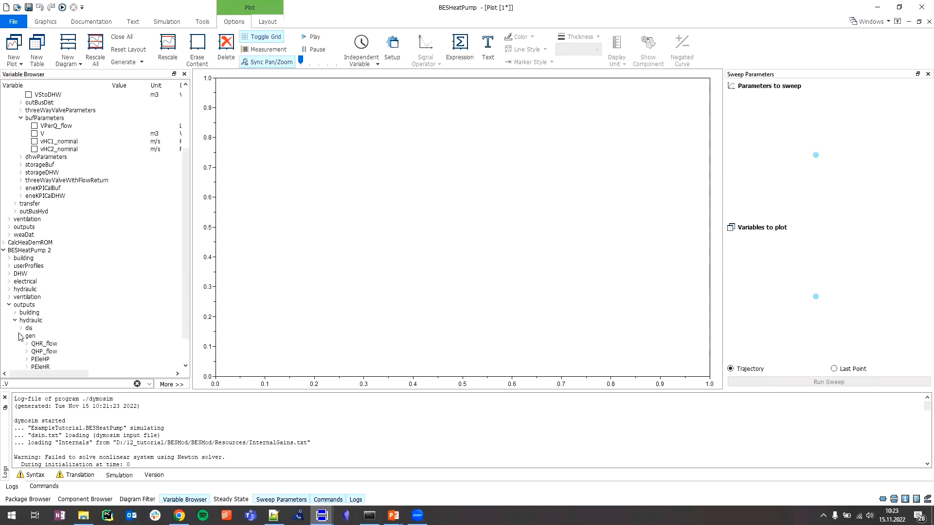
{"action": "left_click", "coordinate": [27, 321]}
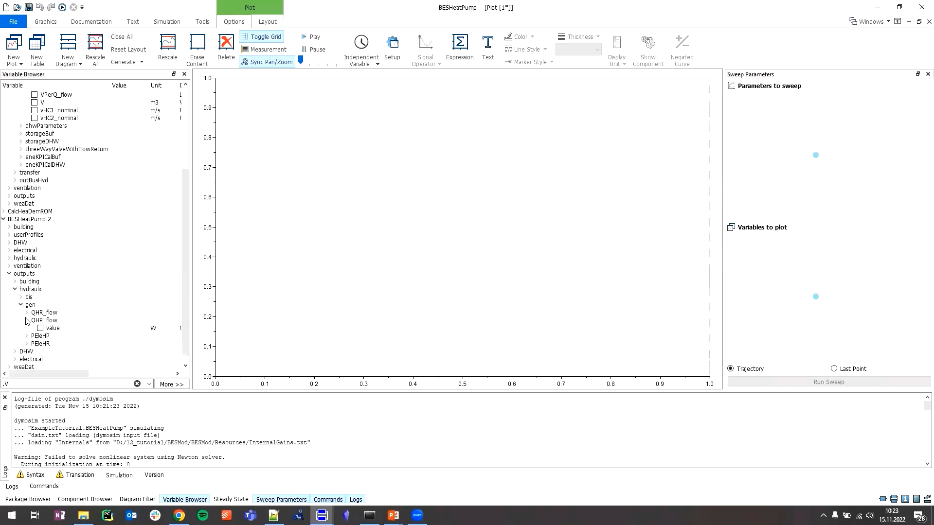
{"action": "left_click", "coordinate": [30, 384]}
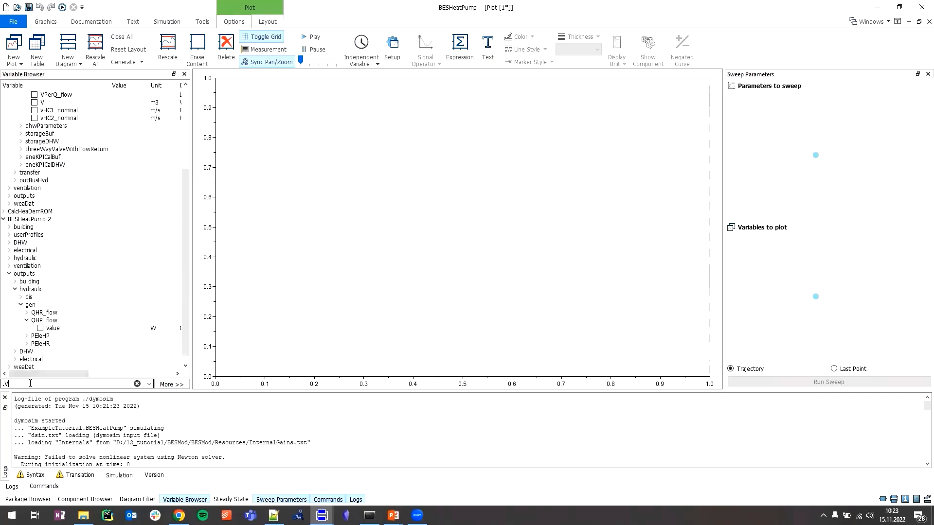
{"action": "key", "text": "BackSpace"}
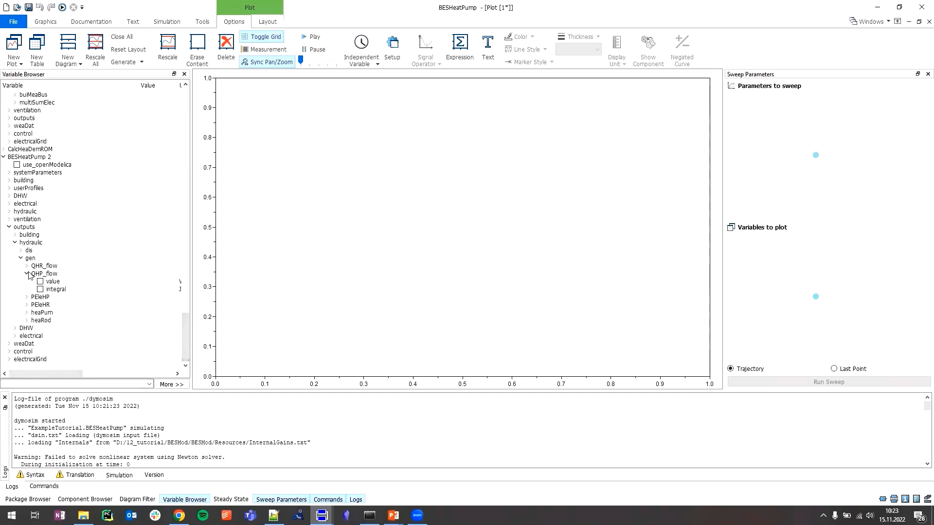
{"action": "left_click", "coordinate": [40, 282]}
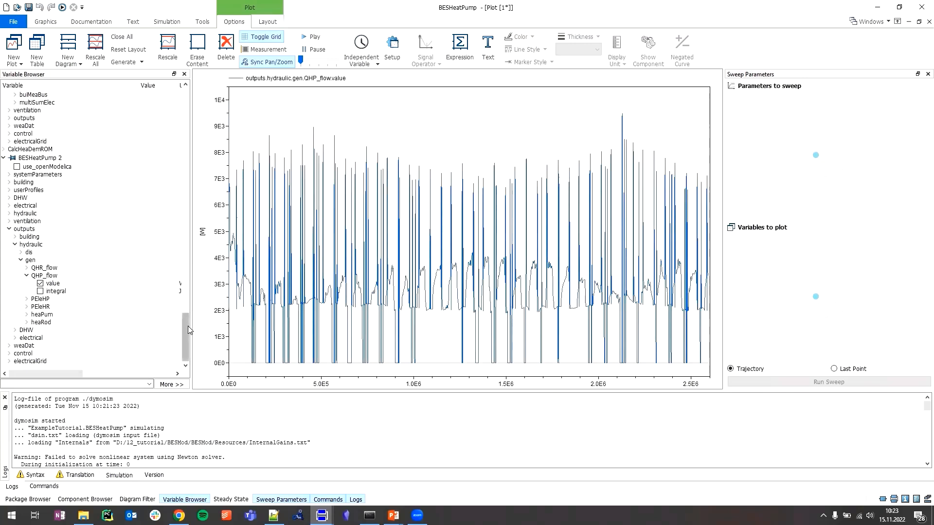
Step: Add outputs.hydraulic.gen.QHP_flow.value from the BESHeatPump 1 result to the same diagram for comparison
{"action": "left_click_drag", "start_coordinate": [187, 333], "coordinate": [187, 88]}
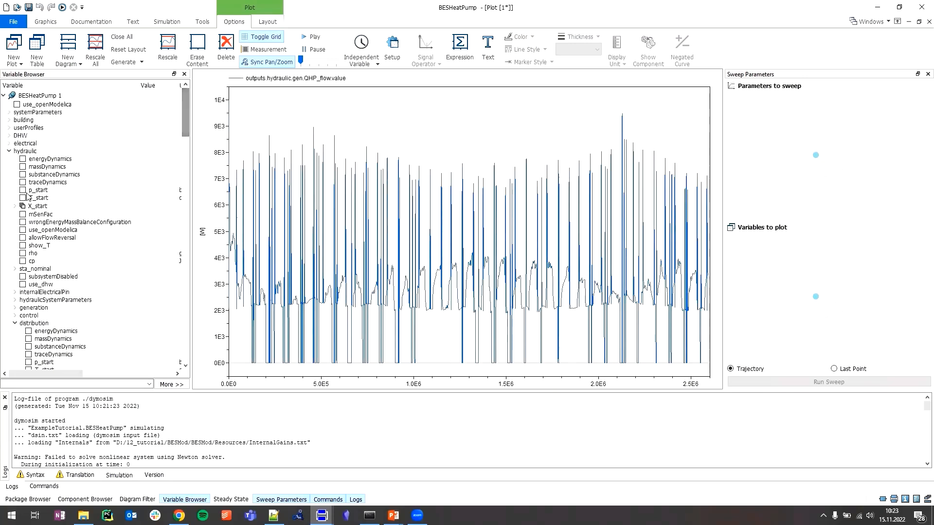
{"action": "left_click", "coordinate": [9, 151]}
{"action": "left_click", "coordinate": [9, 166]}
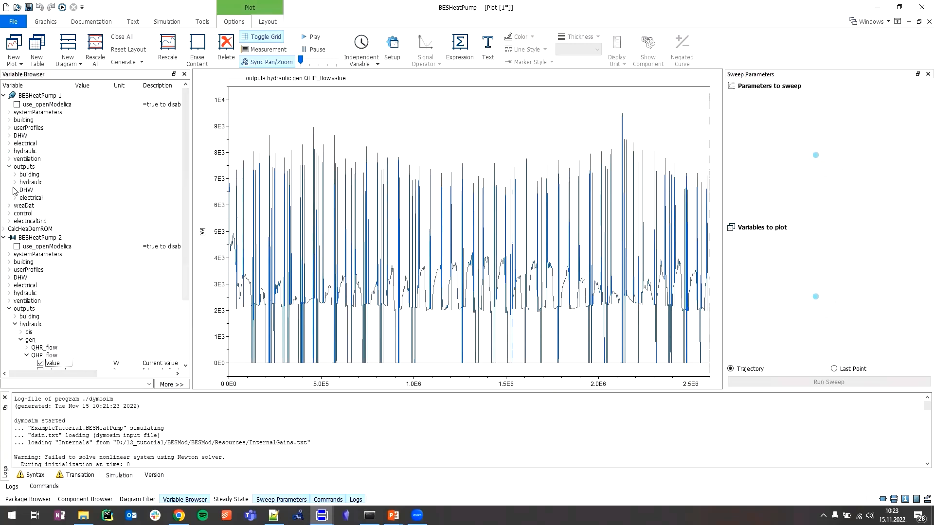
{"action": "left_click", "coordinate": [14, 182]}
{"action": "left_click", "coordinate": [21, 198]}
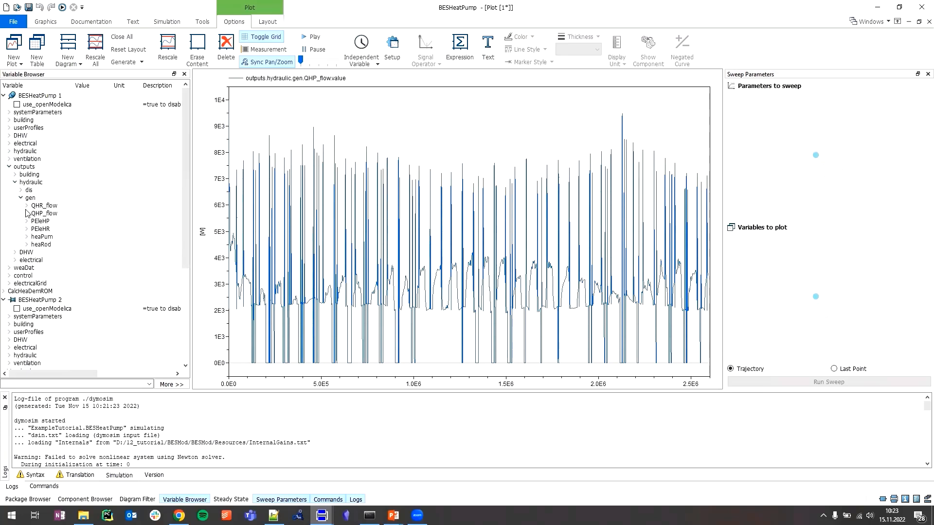
{"action": "left_click", "coordinate": [27, 214]}
{"action": "left_click", "coordinate": [40, 221]}
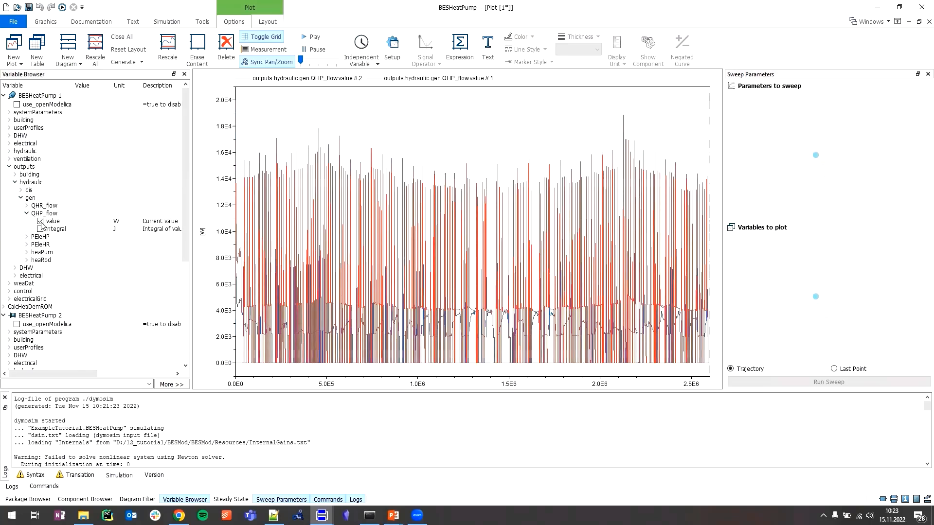
Step: Erase the heat flow curves and plot the number of heat pump switches, outputs.hydraulic.gen.heaPum.numSwi, from the BESHeatPump 1 result
{"action": "right_click", "coordinate": [353, 145]}
{"action": "left_click", "coordinate": [378, 155]}
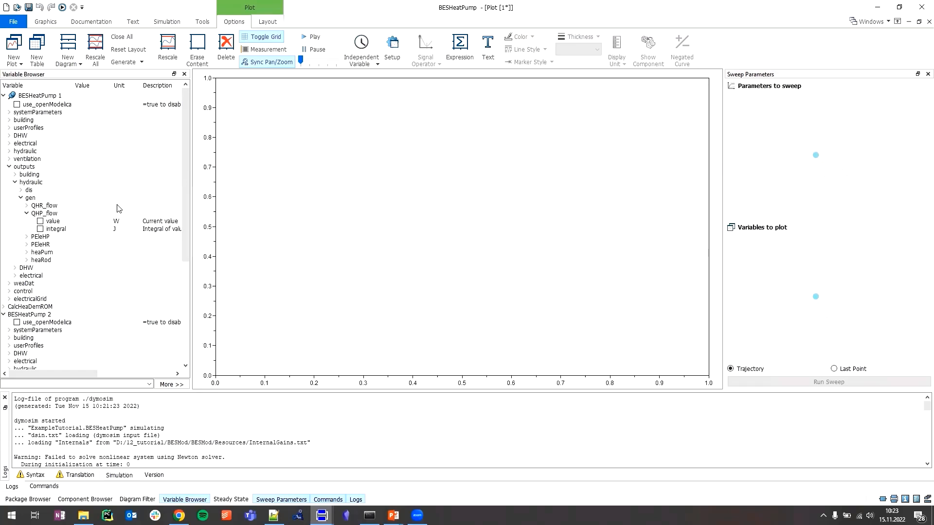
{"action": "left_click", "coordinate": [26, 252]}
{"action": "left_click", "coordinate": [40, 260]}
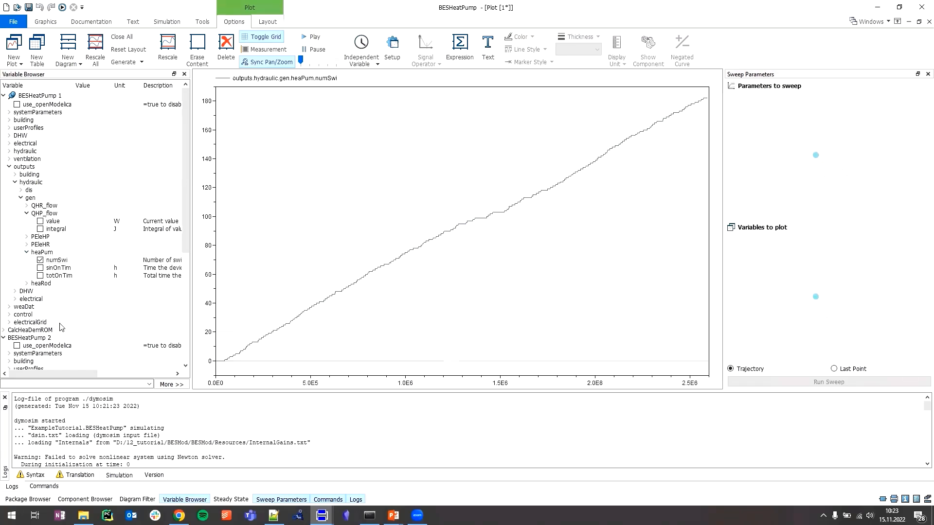
Step: Add outputs.hydraulic.gen.heaPum.numSwi from the BESHeatPump 2 result to the diagram and inspect its curve
{"action": "left_click_drag", "start_coordinate": [185, 201], "coordinate": [203, 358]}
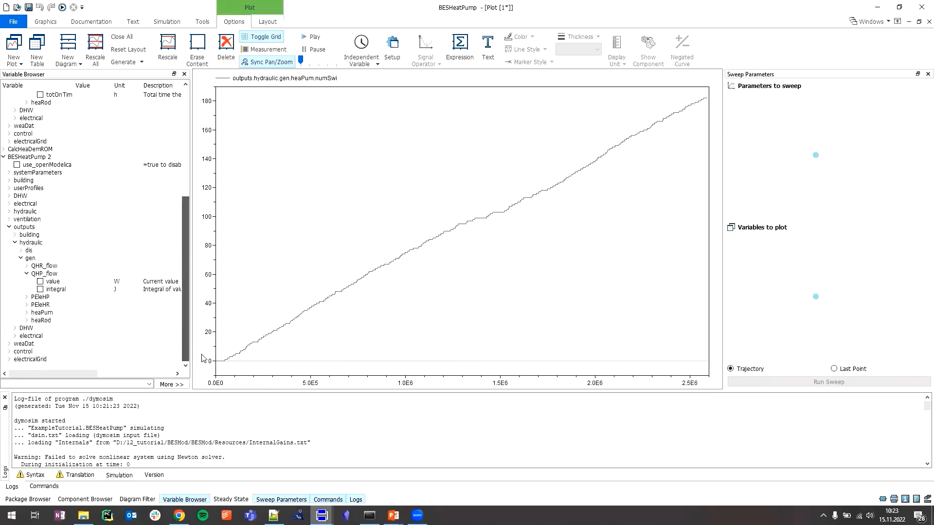
{"action": "left_click", "coordinate": [27, 312]}
{"action": "left_click", "coordinate": [40, 321]}
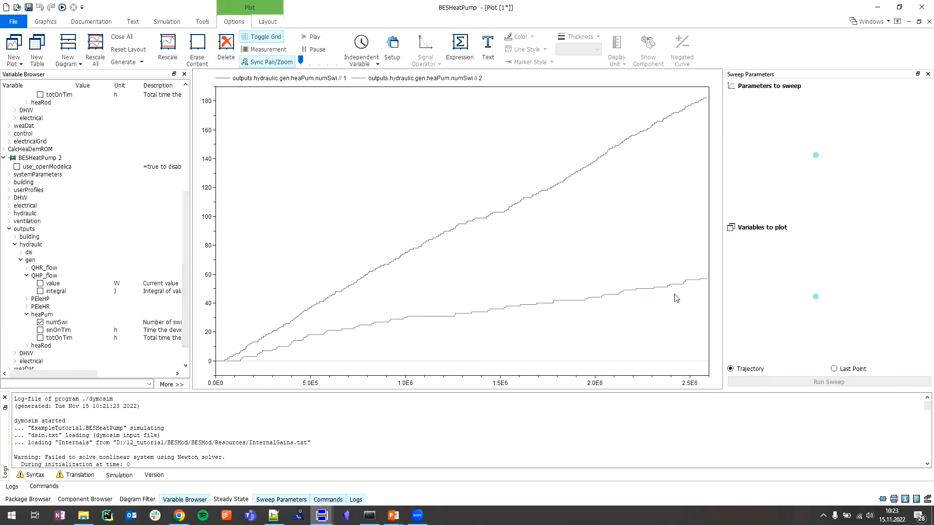
{"action": "left_click", "coordinate": [697, 286]}
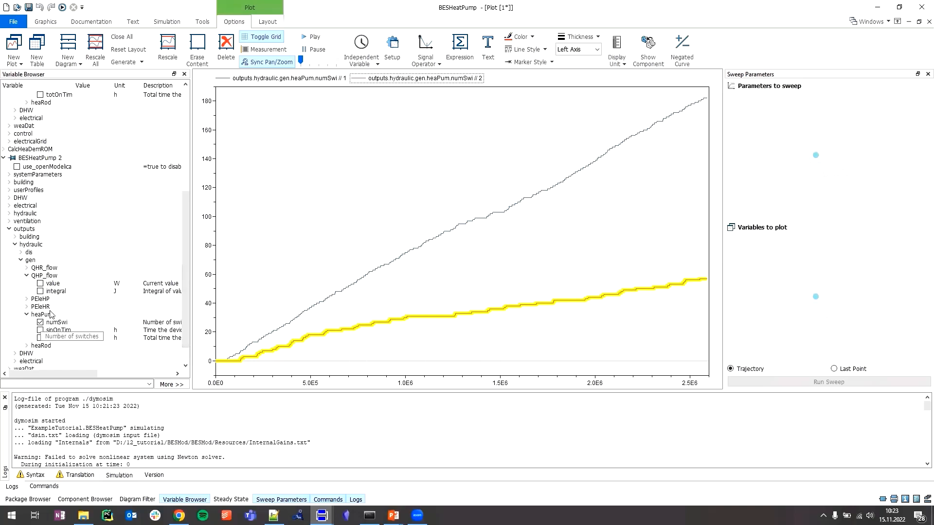
{"action": "left_click", "coordinate": [537, 373]}
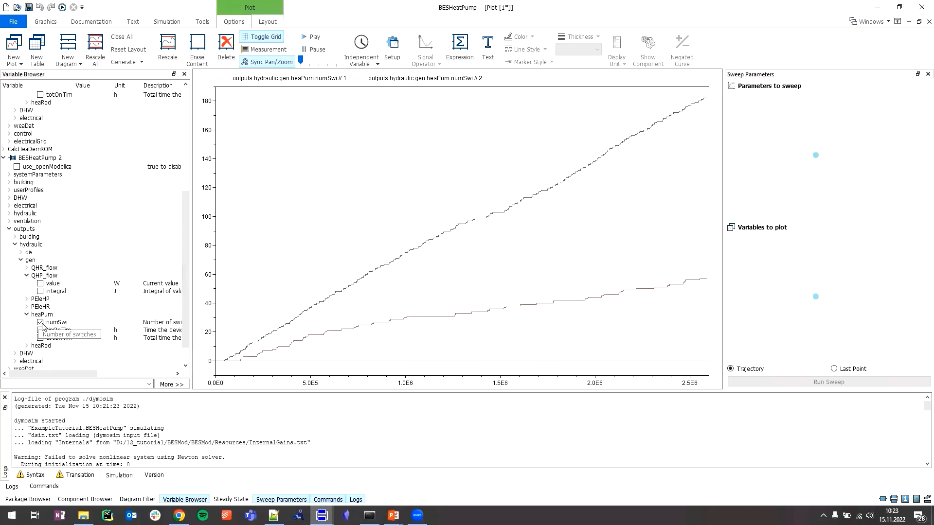
Step: Remove the BESHeatPump 2 numSwi curve and erase the rest of the diagram's contents
{"action": "right_click", "coordinate": [42, 326]}
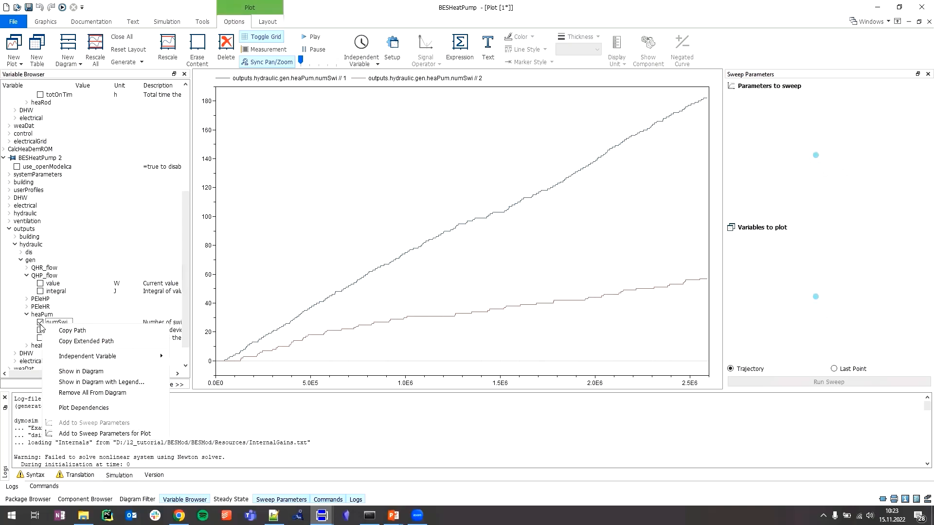
{"action": "left_click", "coordinate": [41, 323]}
{"action": "left_click", "coordinate": [40, 323]}
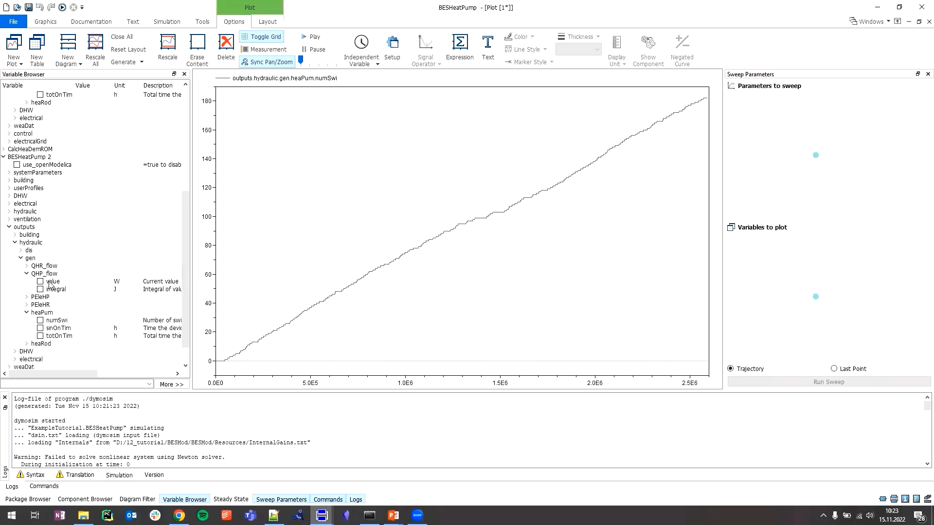
{"action": "right_click", "coordinate": [281, 301]}
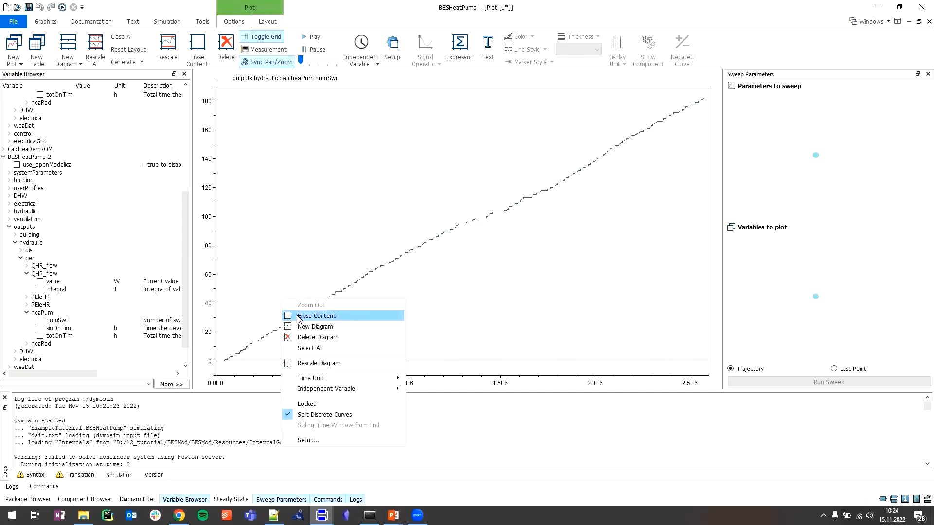
{"action": "left_click", "coordinate": [299, 316]}
Step: Return to the model diagram and duplicate BESHeatPump within ExampleTutorial under the name BESGas
{"action": "left_click", "coordinate": [52, 21]}
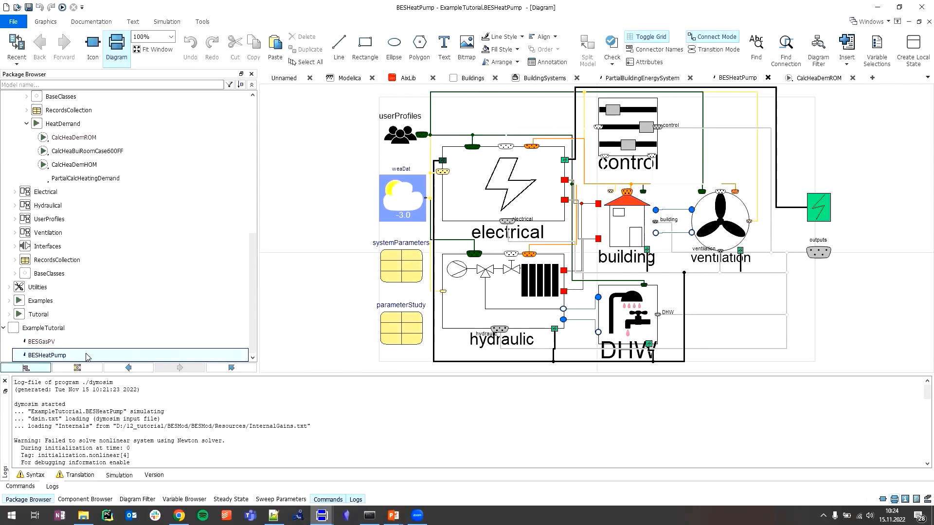
{"action": "left_click", "coordinate": [82, 343]}
{"action": "right_click", "coordinate": [84, 359]}
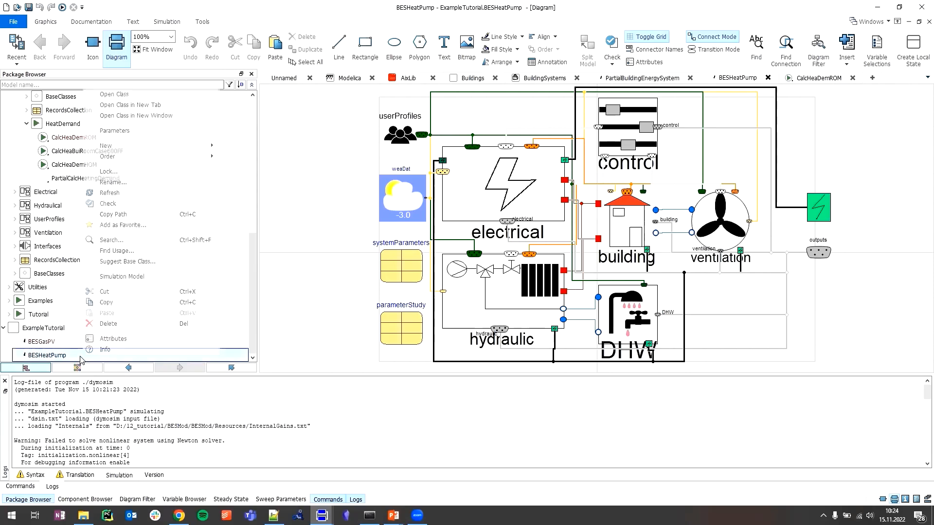
{"action": "mouse_move", "coordinate": [151, 146]}
{"action": "left_click", "coordinate": [266, 229]}
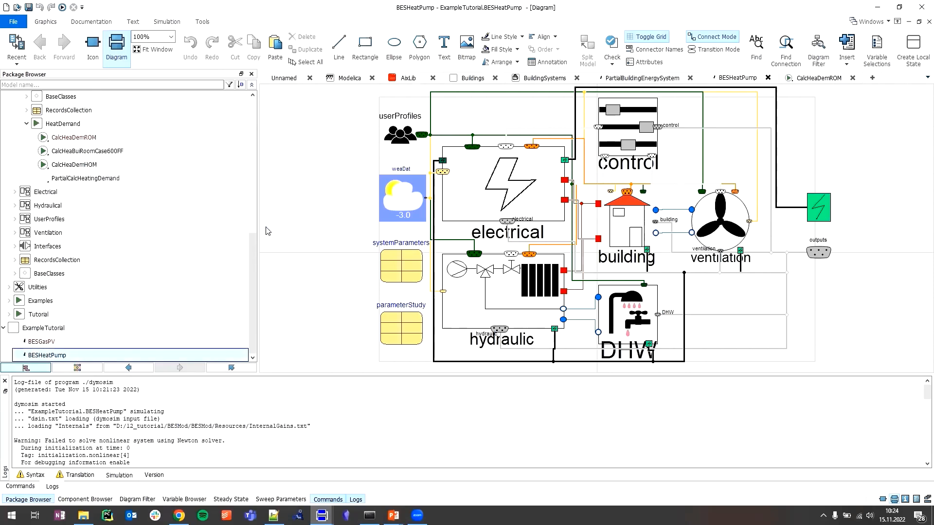
{"action": "key", "text": "shift+Left"}
{"action": "key", "text": "shift+Left"}
{"action": "key", "text": "shift+Left"}
{"action": "key", "text": "shift+Left"}
{"action": "key", "text": "shift+Left"}
{"action": "key", "text": "shift+Left"}
{"action": "key", "text": "shift+Left"}
{"action": "key", "text": "shift+Left"}
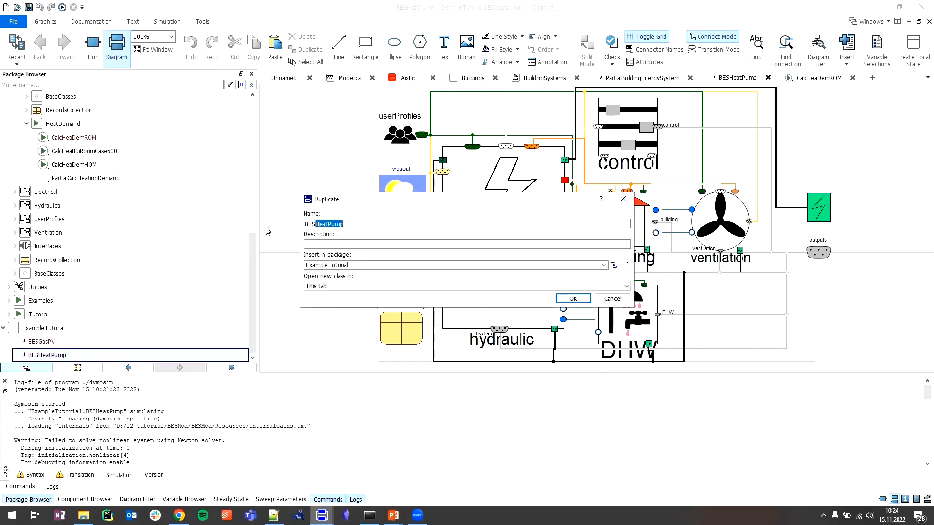
{"action": "type", "text": "Test"}
{"action": "key", "text": "Return"}
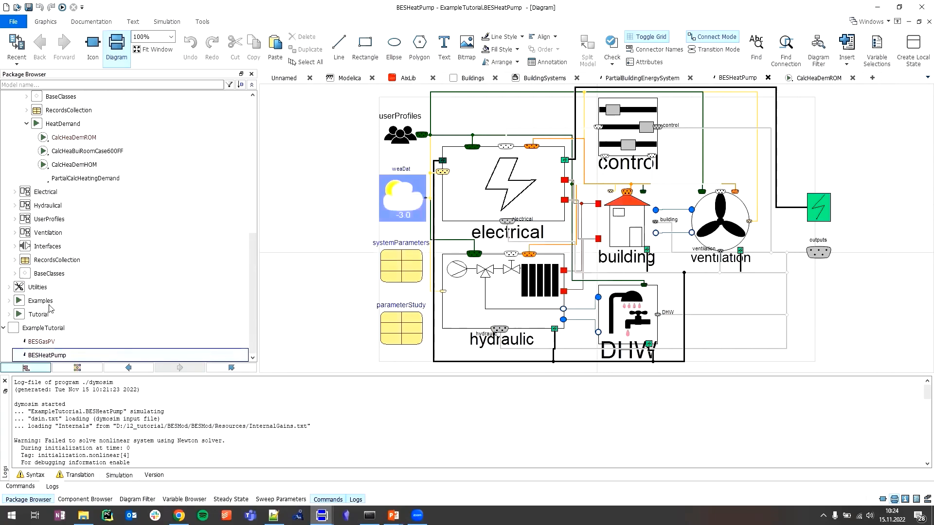
Step: In BESGas, set the hydraulic system's generation to "Just a gas boiler" and its control to "PI Control of gas boiler"
{"action": "double_click", "coordinate": [492, 299]}
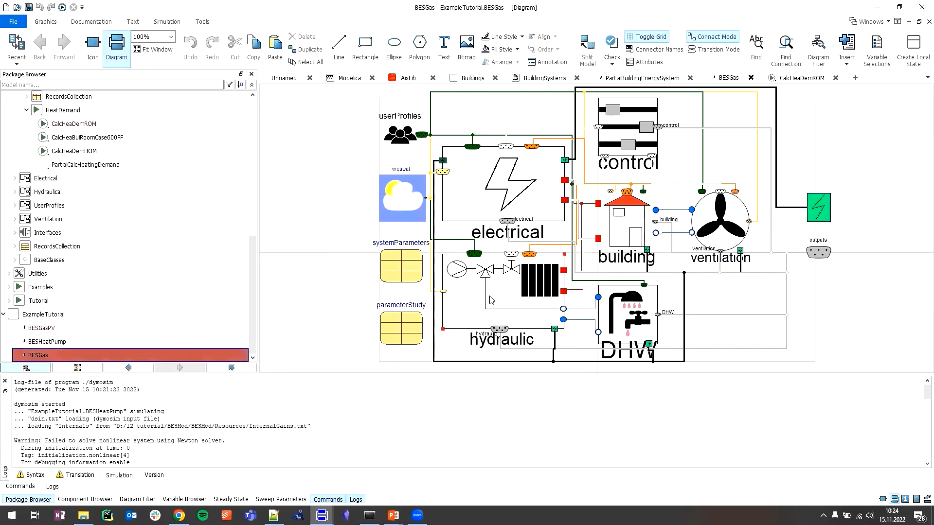
{"action": "left_click", "coordinate": [655, 220]}
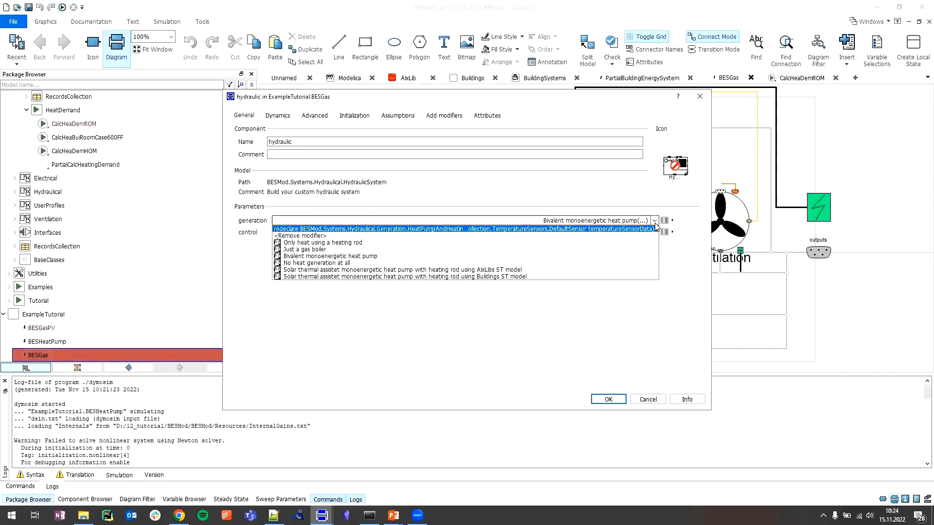
{"action": "left_click", "coordinate": [646, 249]}
{"action": "left_click", "coordinate": [655, 233]}
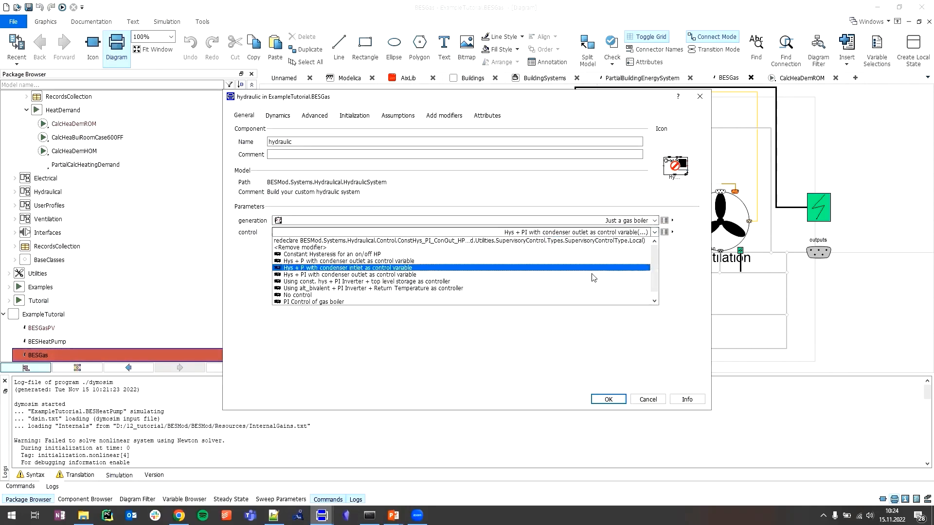
{"action": "left_click", "coordinate": [579, 301]}
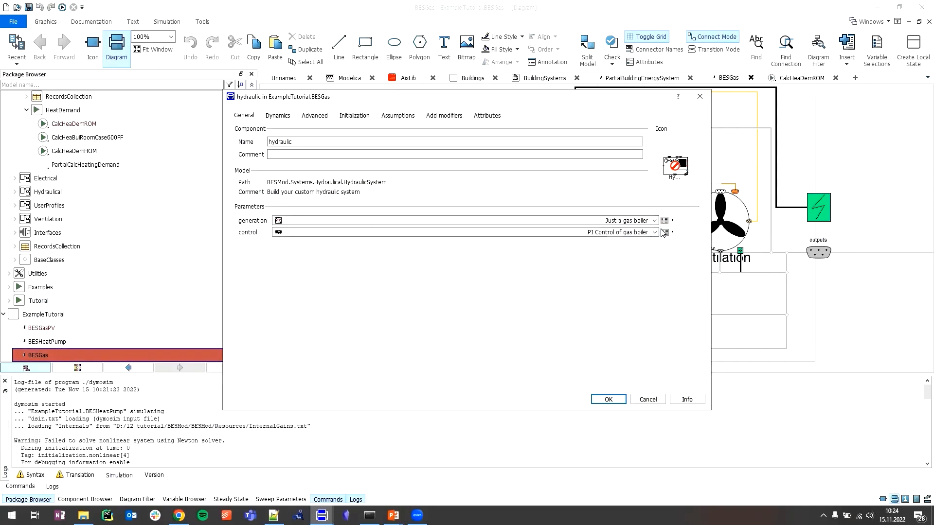
Step: In the gas boiler control, select the PI-controlled thermostatic valve, ThermostaticValveDataDefinition, the PI-Controller for inverter controlled heat pumps, and a monovalentControlParas record
{"action": "left_click", "coordinate": [665, 232]}
{"action": "left_click", "coordinate": [556, 220]}
{"action": "left_click", "coordinate": [486, 238]}
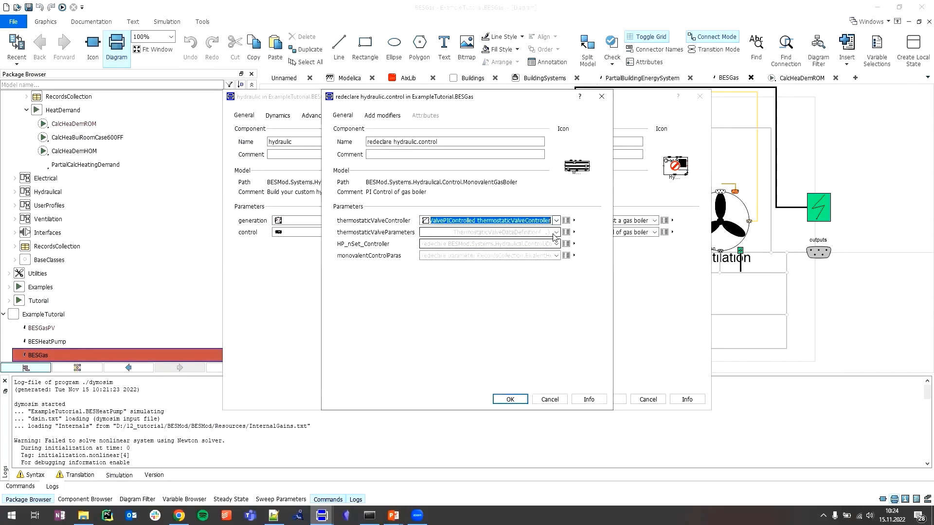
{"action": "left_click", "coordinate": [556, 232]}
{"action": "left_click", "coordinate": [551, 244]}
{"action": "left_click", "coordinate": [550, 243]}
{"action": "left_click", "coordinate": [549, 259]}
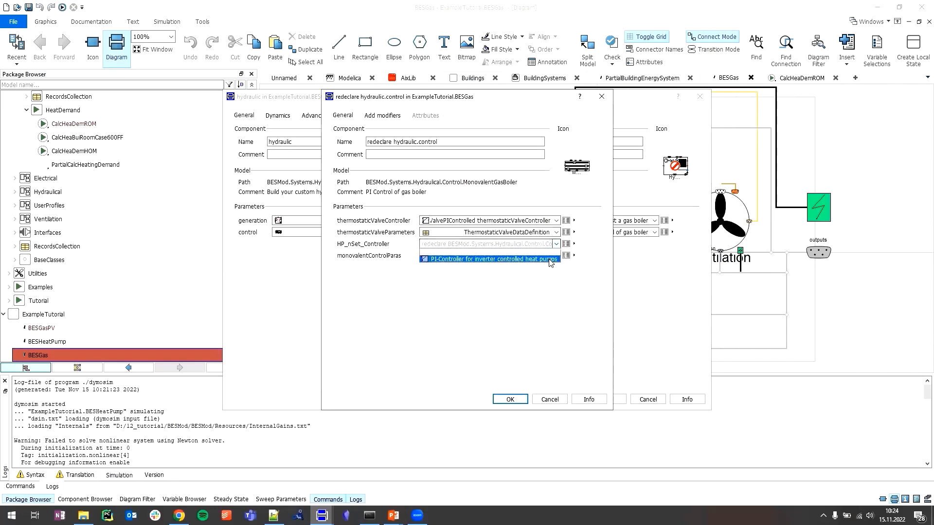
{"action": "left_click", "coordinate": [551, 255]}
{"action": "left_click", "coordinate": [548, 271]}
{"action": "left_click", "coordinate": [510, 399]}
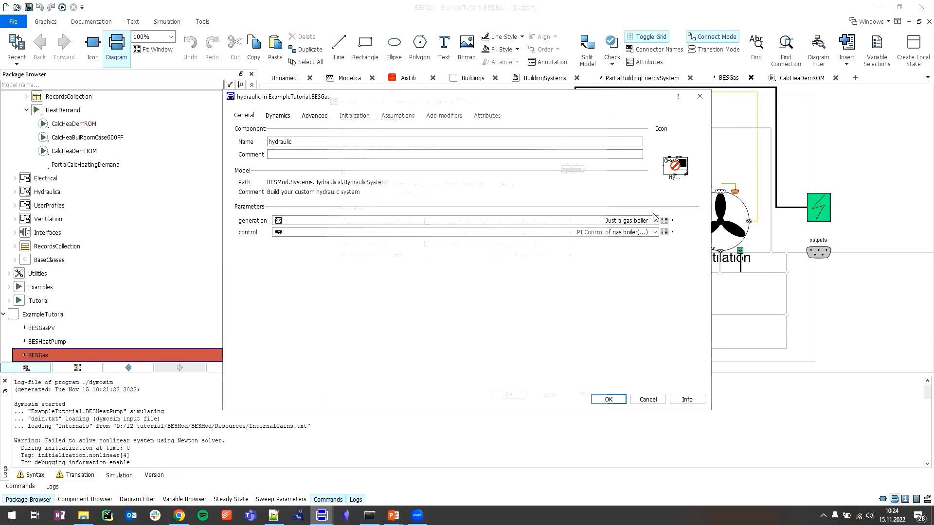
Step: Configure the gas boiler generation with the Viessmann Vitogas200-F 11kW boiler, dTTra_nominal {10}, DefaultSensor temperature sensor data and DefaultMover pump data
{"action": "left_click", "coordinate": [505, 305]}
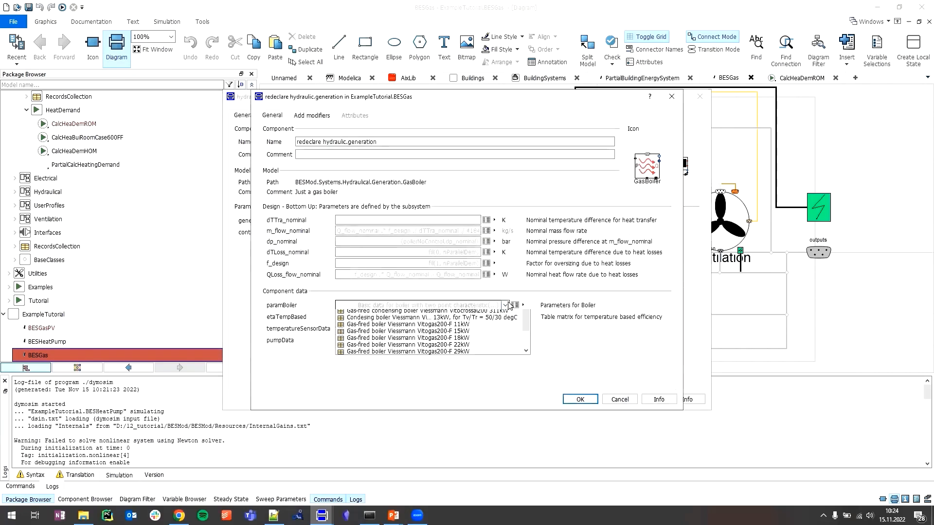
{"action": "left_click", "coordinate": [477, 346]}
{"action": "left_click", "coordinate": [457, 221]}
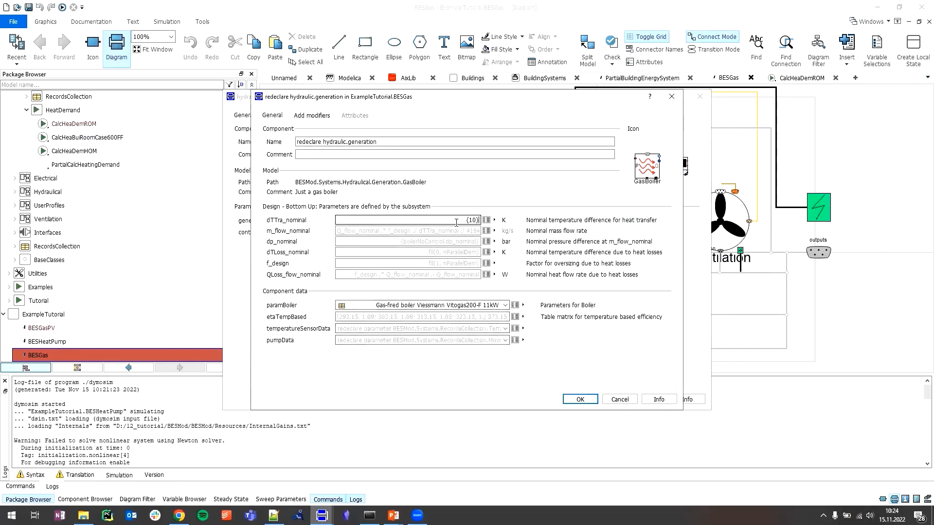
{"action": "left_click", "coordinate": [505, 329]}
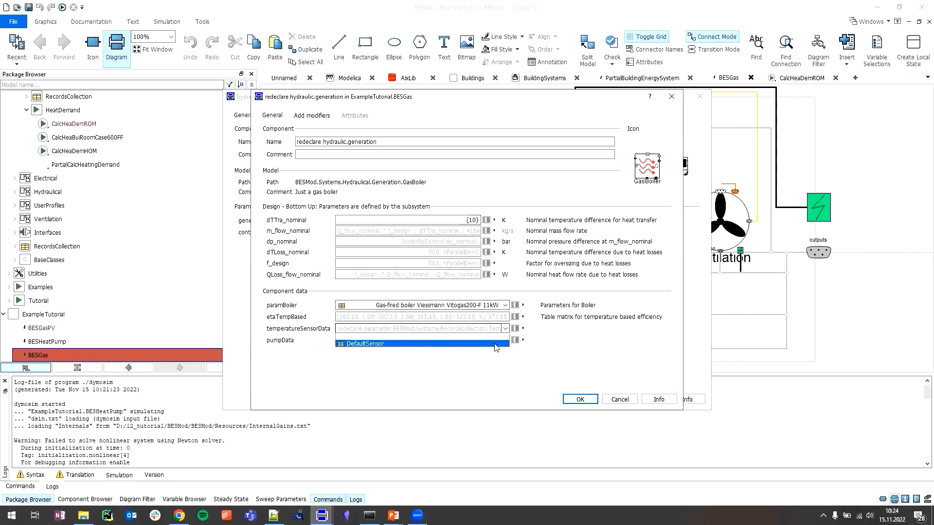
{"action": "left_click", "coordinate": [507, 344]}
{"action": "left_click", "coordinate": [506, 342]}
{"action": "left_click", "coordinate": [504, 351]}
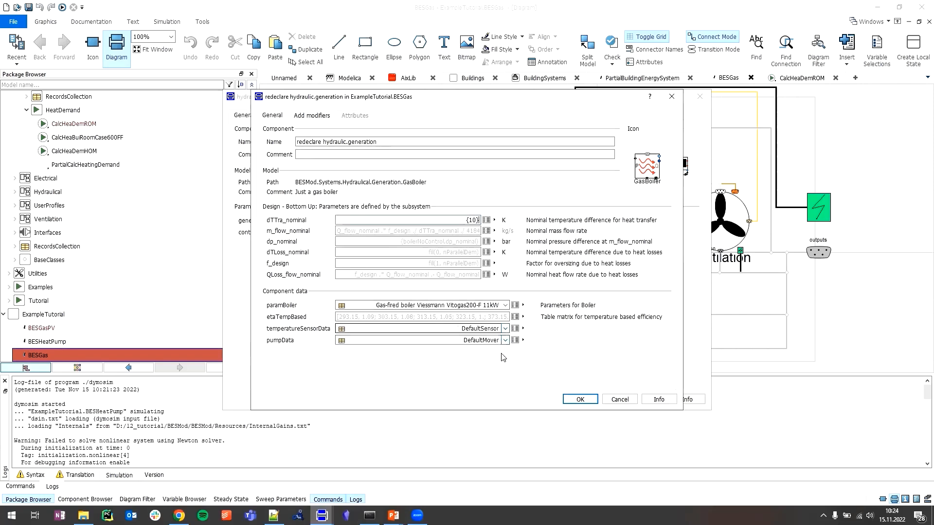
{"action": "left_click", "coordinate": [579, 398]}
Step: Apply the hydraulic system's parameters in BESGas and save the ExampleTutorial package
{"action": "left_click", "coordinate": [608, 400]}
{"action": "key", "text": "ctrl+s"}
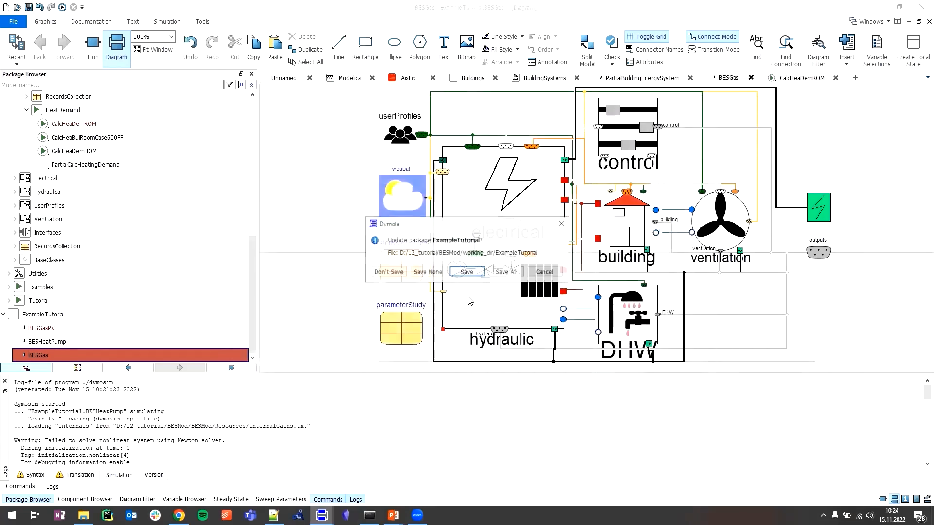
{"action": "left_click", "coordinate": [466, 271]}
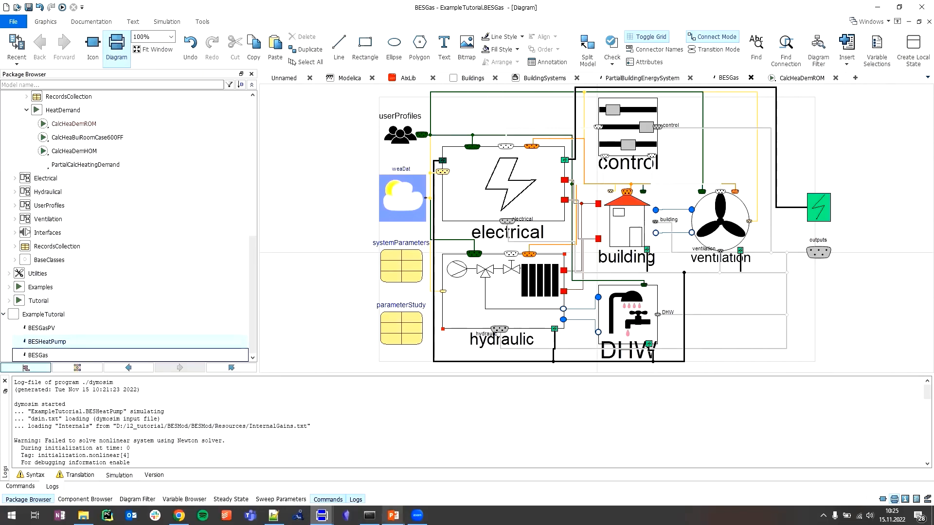
Step: Switch to the PowerPoint slide on the coupled BES examples, review the PV design factor sweep task, and return to the BESGas diagram in Dymola
{"action": "mouse_move", "coordinate": [393, 516]}
{"action": "left_click", "coordinate": [396, 470]}
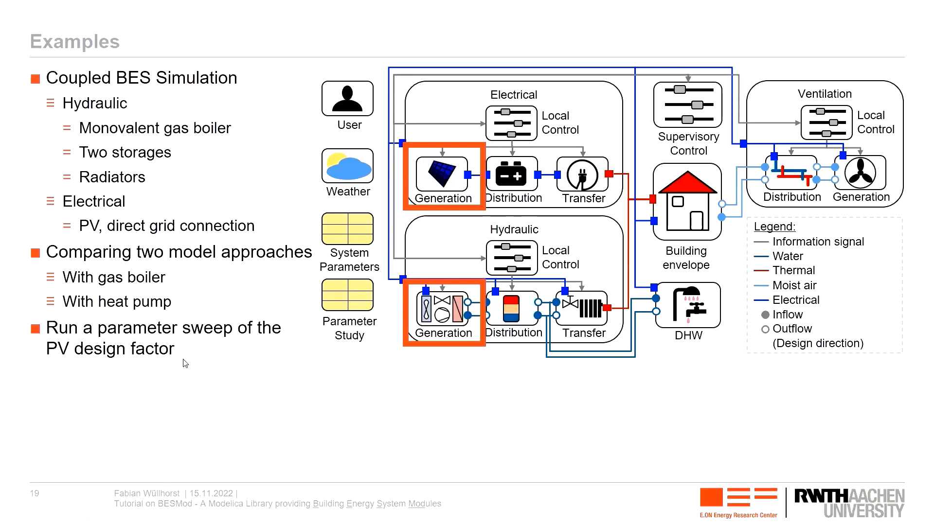
{"action": "key", "text": "alt+Tab"}
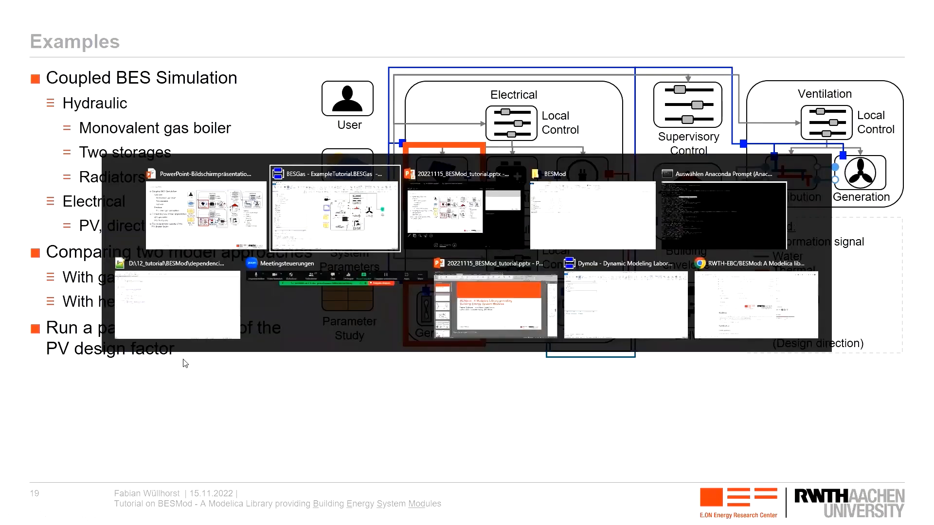
{"action": "key", "text": "alt+shift+Tab"}
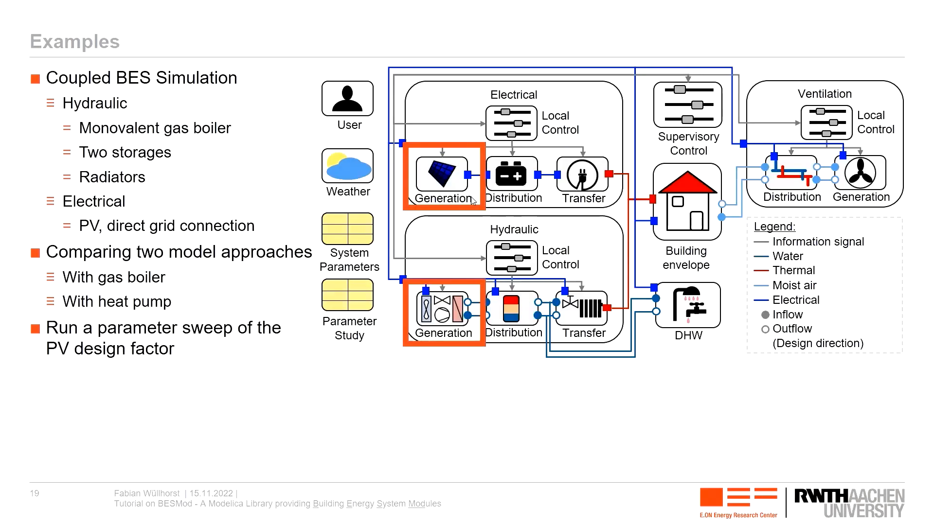
{"action": "key", "text": "alt+Tab"}
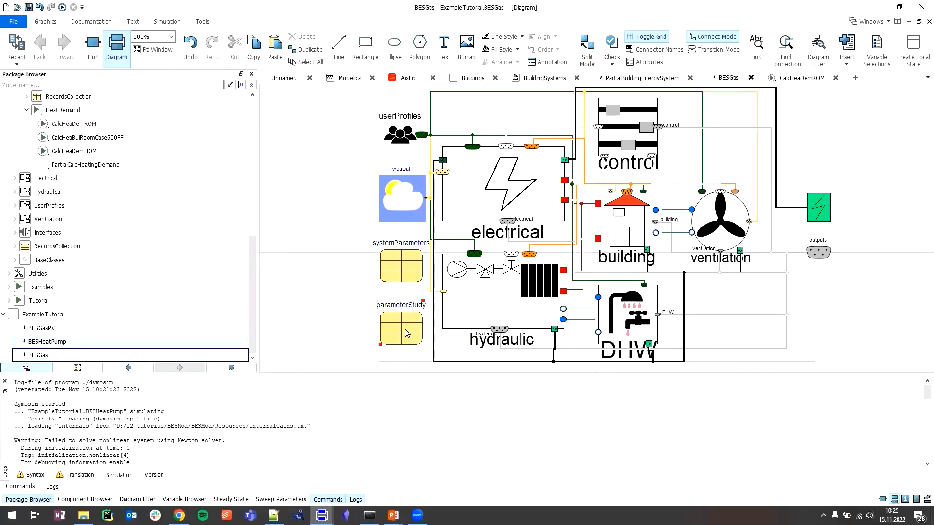
Step: Open the parameterStudy component's NoStudy class in a new tab and read the annotation note in its ParameterStudyBaseDefinition
{"action": "left_click_drag", "start_coordinate": [339, 350], "coordinate": [442, 295]}
{"action": "right_click", "coordinate": [393, 330]}
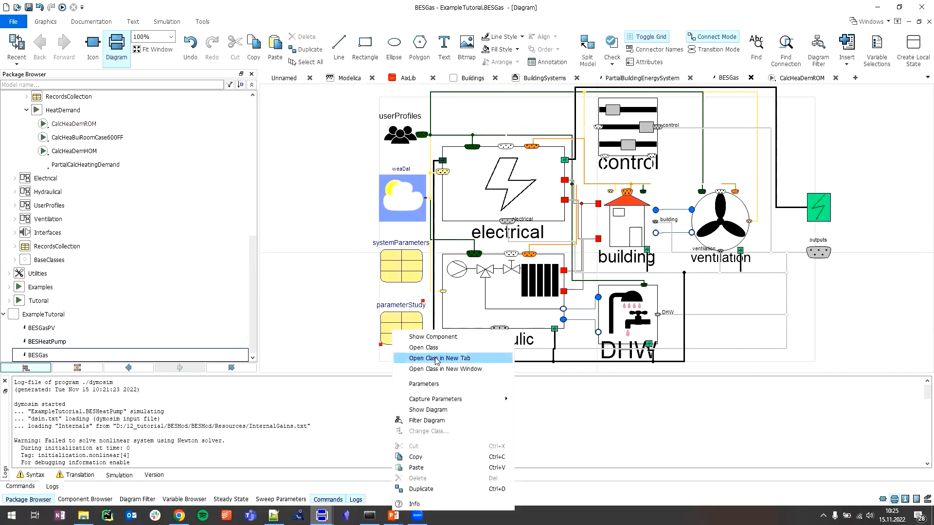
{"action": "left_click", "coordinate": [436, 359]}
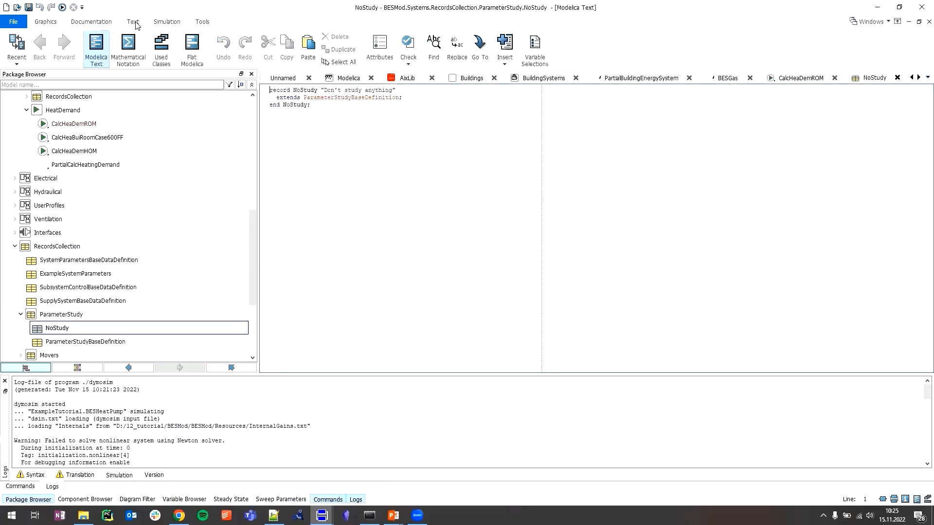
{"action": "left_click", "coordinate": [354, 98]}
{"action": "left_click", "coordinate": [98, 343]}
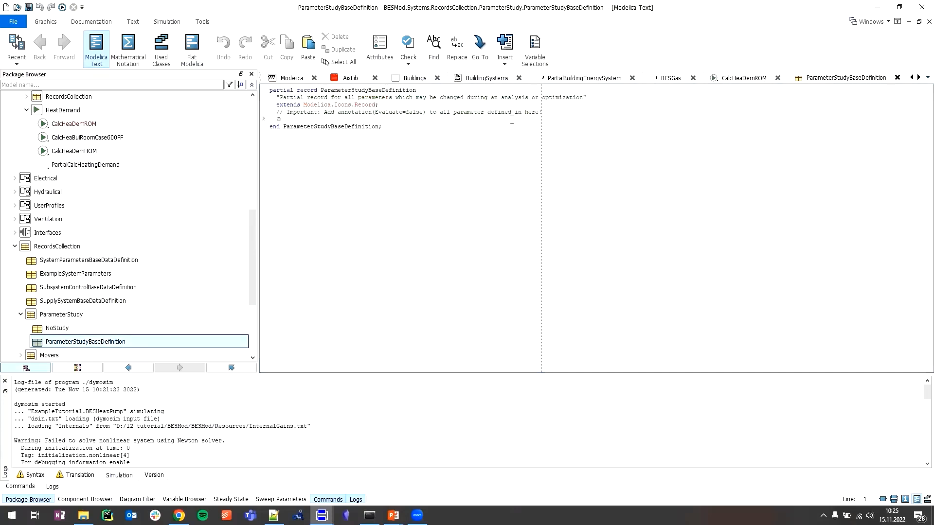
{"action": "left_click_drag", "start_coordinate": [541, 112], "coordinate": [276, 112]}
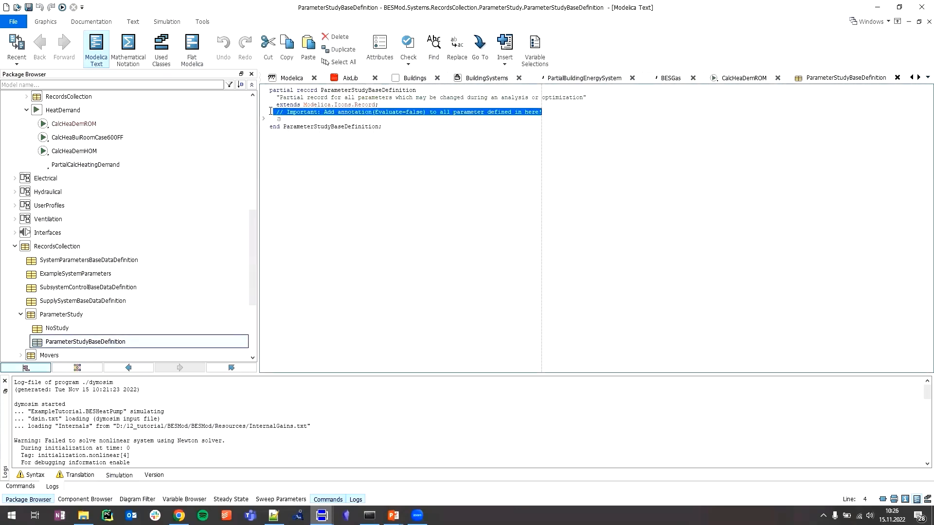
{"action": "left_click", "coordinate": [343, 136]}
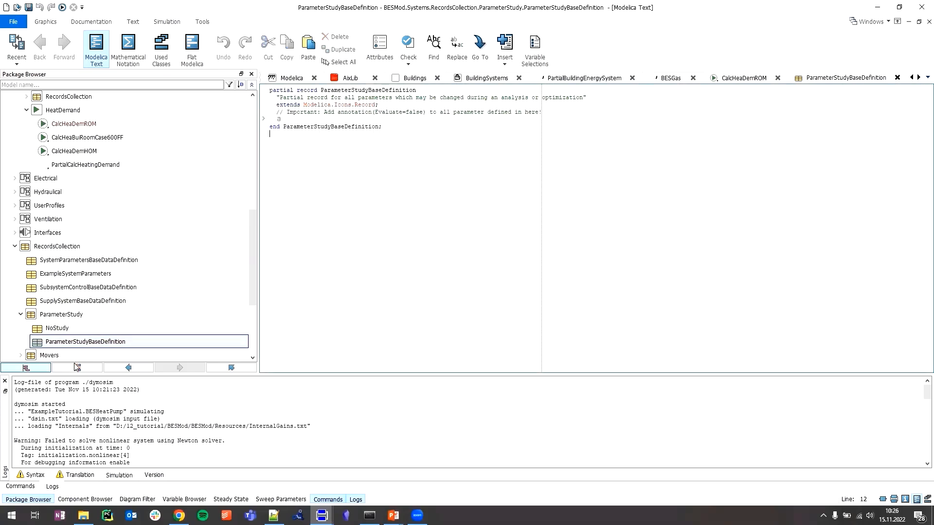
Step: Create a new record named PVSizeStudy in ExampleTutorial that extends ParameterStudyBaseDefinition
{"action": "right_click", "coordinate": [66, 341]}
{"action": "mouse_move", "coordinate": [127, 137]}
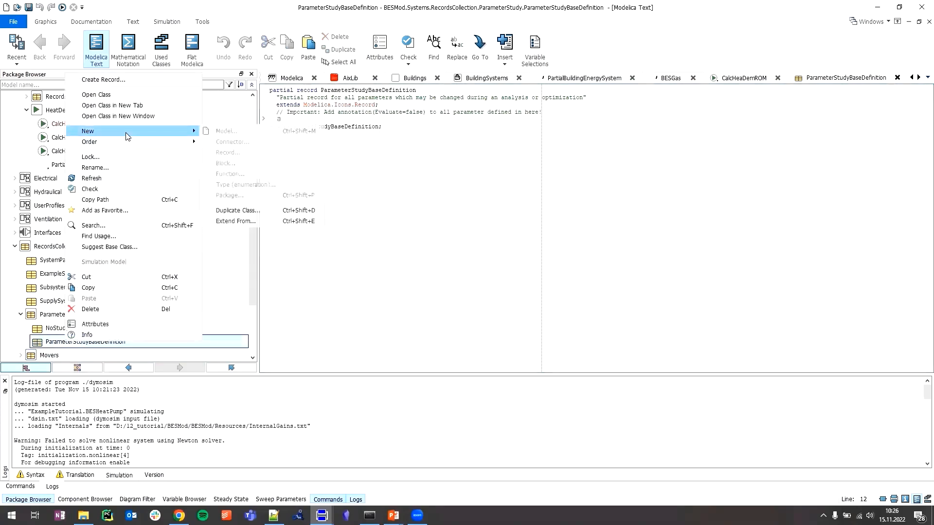
{"action": "left_click", "coordinate": [235, 221]}
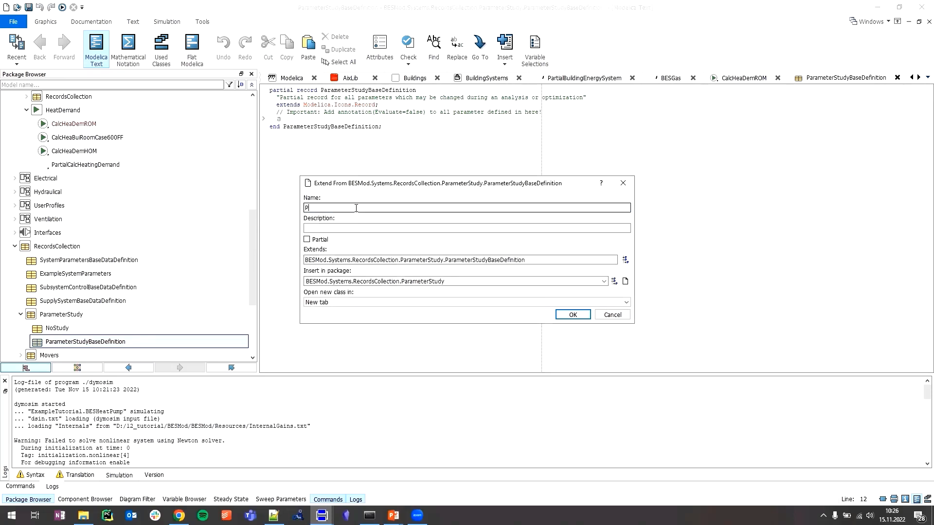
{"action": "type", "text": "PVSizeStudy"}
{"action": "key", "text": "Tab"}
{"action": "key", "text": "Tab"}
{"action": "key", "text": "Tab"}
{"action": "key", "text": "Tab"}
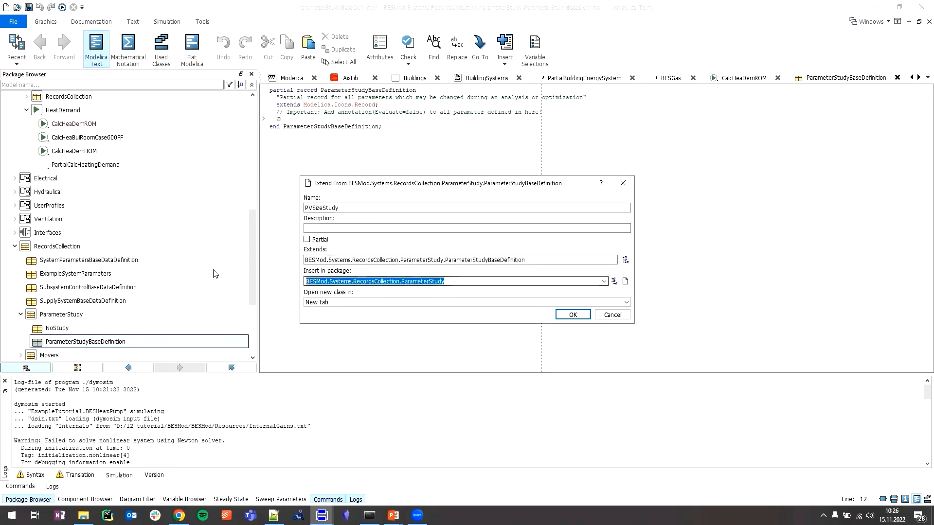
{"action": "type", "text": "E"}
{"action": "key", "text": "Delete"}
{"action": "type", "text": "xampleTutorial"}
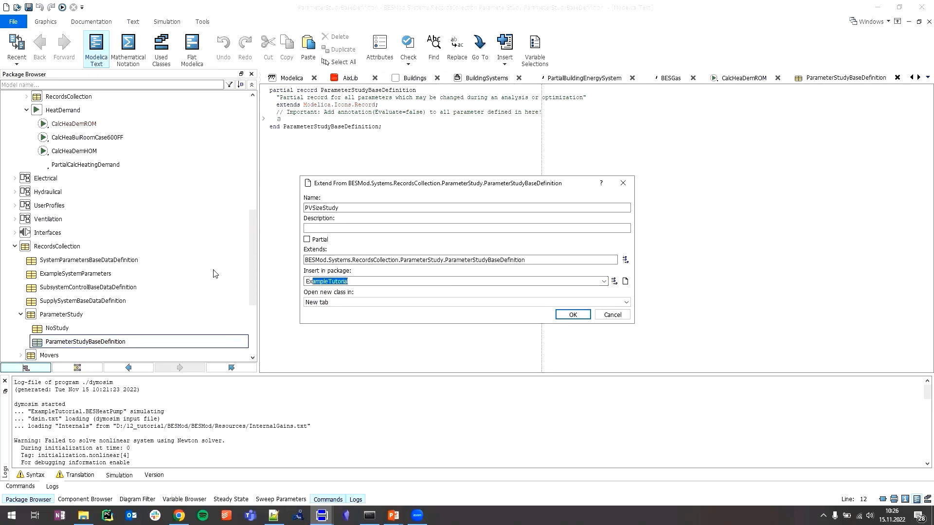
{"action": "key", "text": "Tab"}
{"action": "left_click", "coordinate": [563, 314]}
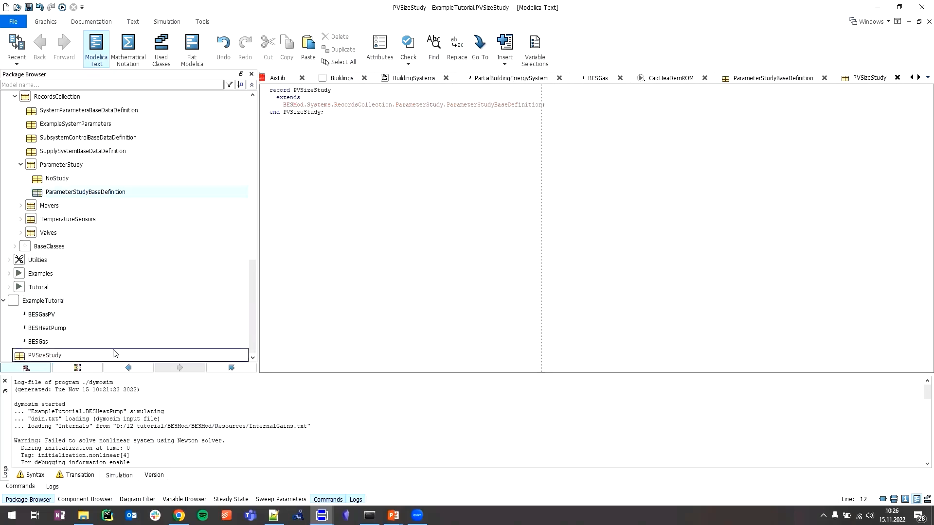
Step: Declare "parameter Real f_design=0.8;" below the extends clause of PVSizeStudy and save the ExampleTutorial package
{"action": "left_click", "coordinate": [111, 355]}
{"action": "left_click", "coordinate": [571, 104]}
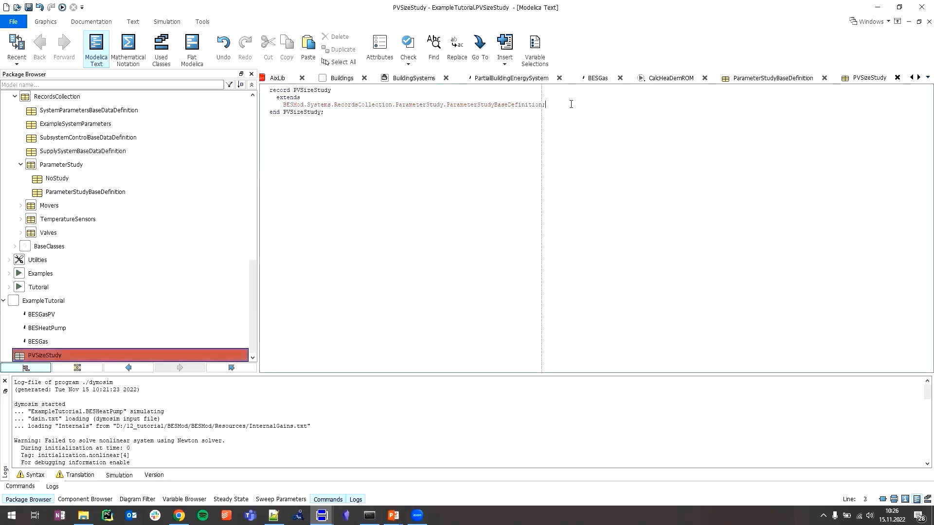
{"action": "key", "text": "Return"}
{"action": "key", "text": "Return"}
{"action": "type", "text": "parameter Real f_"}
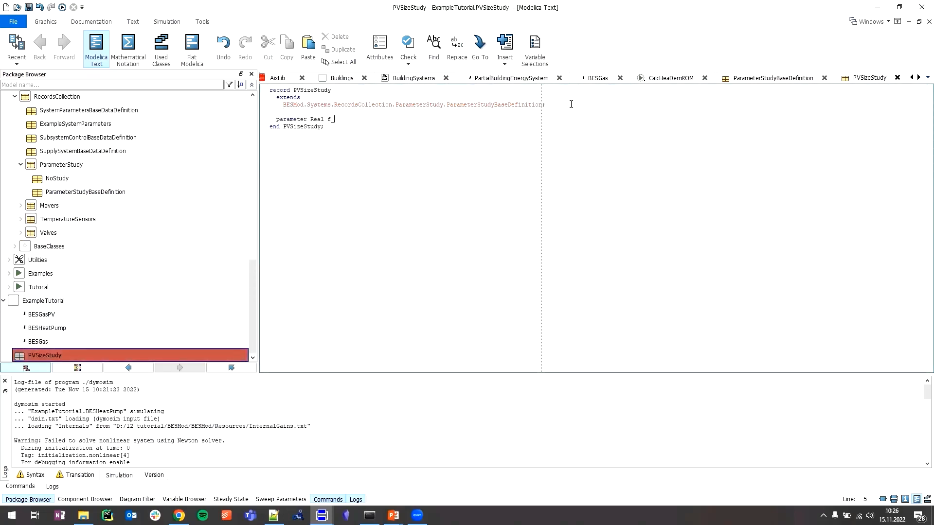
{"action": "type", "text": "design=0.8;"}
{"action": "key", "text": "Return"}
{"action": "left_click_drag", "start_coordinate": [395, 117], "coordinate": [268, 121]}
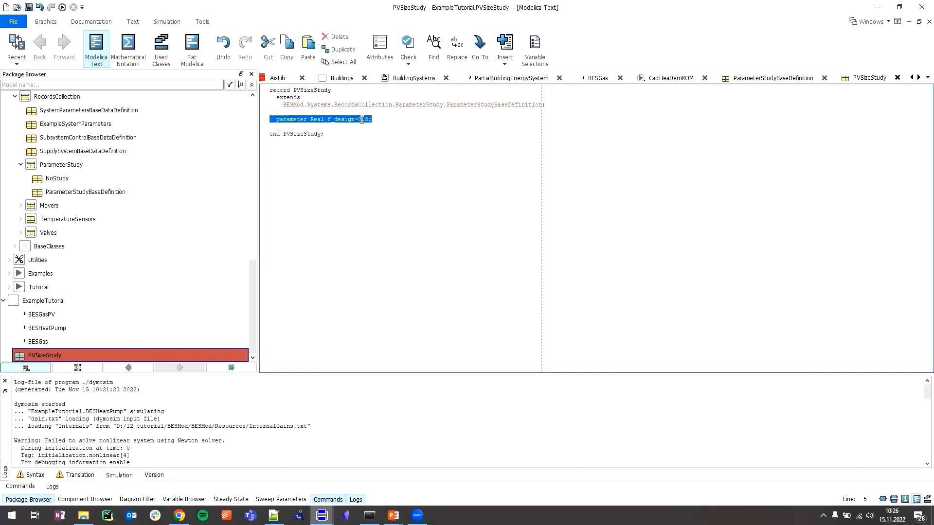
{"action": "left_click", "coordinate": [383, 121]}
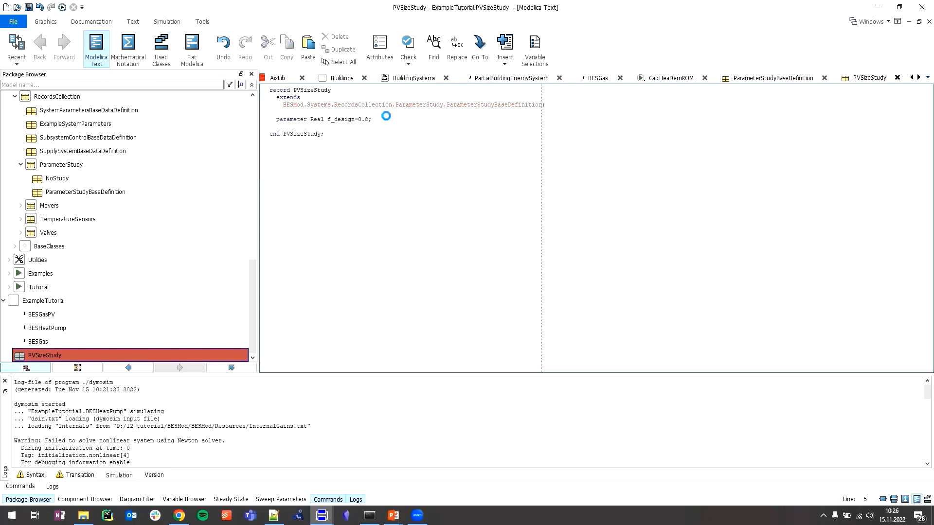
{"action": "key", "text": "ctrl+s"}
{"action": "left_click", "coordinate": [471, 271]}
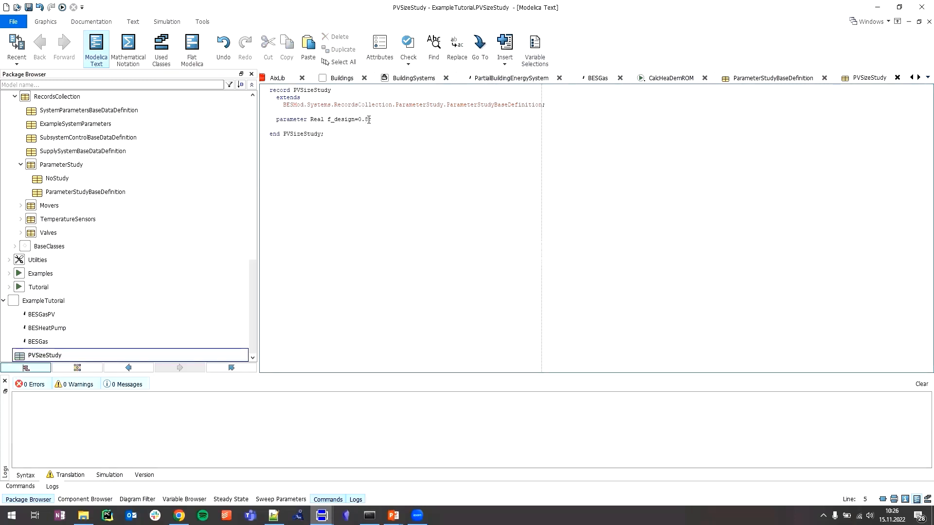
{"action": "left_click_drag", "start_coordinate": [374, 122], "coordinate": [294, 109]}
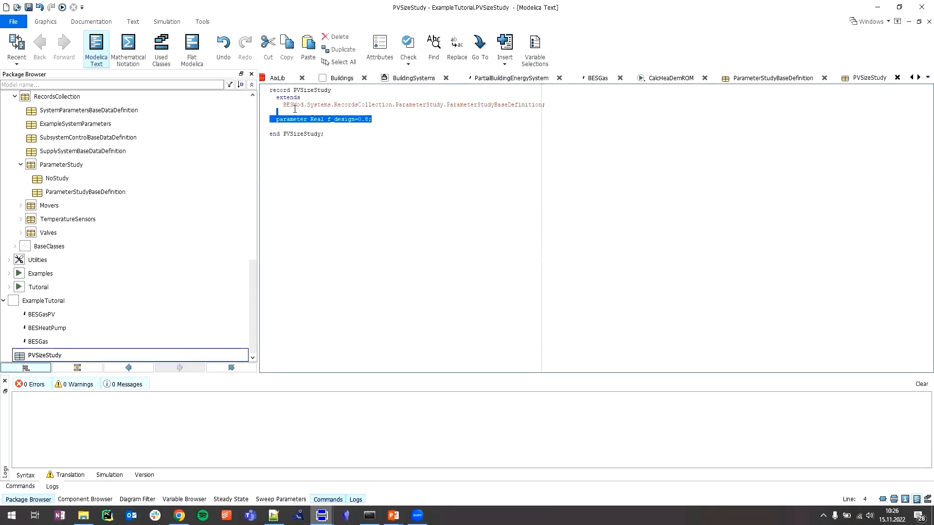
{"action": "left_click", "coordinate": [326, 128]}
{"action": "key", "text": "ctrl+a"}
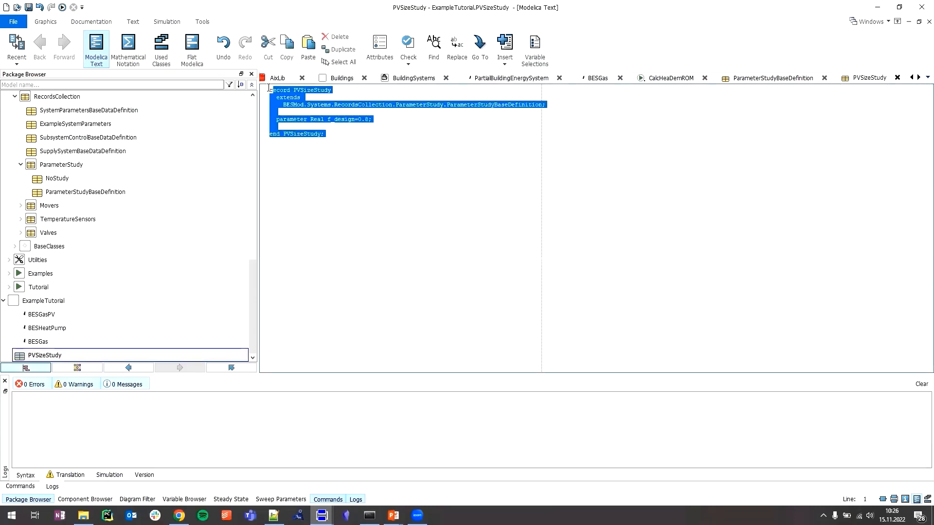
{"action": "left_click", "coordinate": [367, 141]}
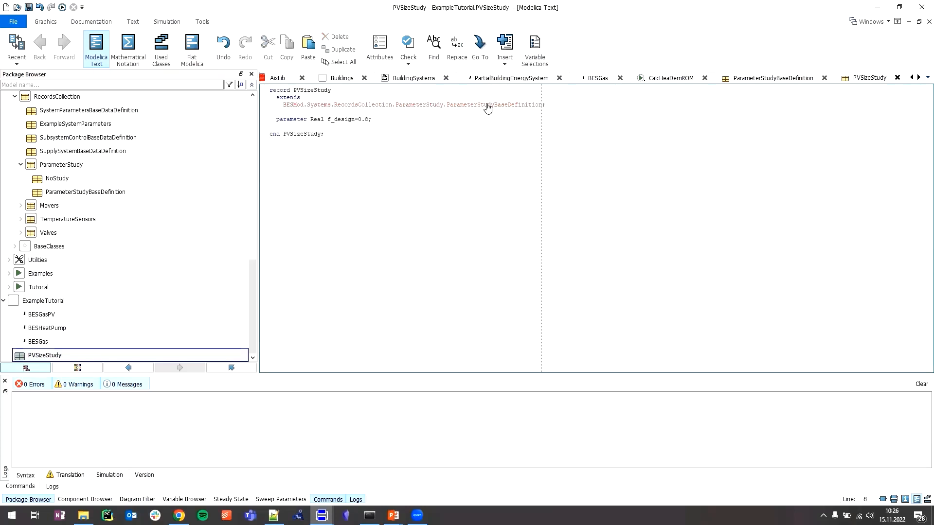
Step: Copy annotation(Evaluate=false) from the comment in ParameterStudyBaseDefinition and insert it before the semicolon of PVSizeStudy's f_design declaration
{"action": "left_click", "coordinate": [487, 108], "text": "ctrl"}
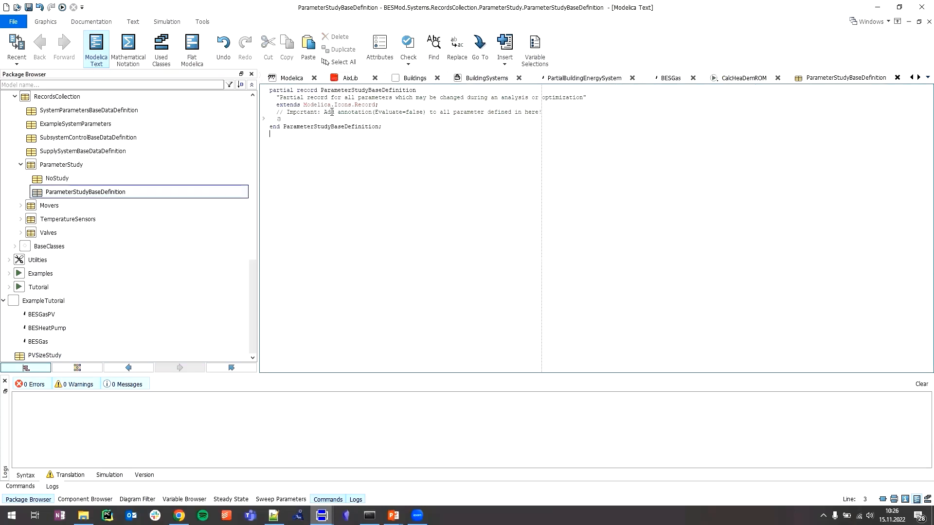
{"action": "left_click_drag", "start_coordinate": [337, 113], "coordinate": [427, 112]}
{"action": "key", "text": "ctrl+c"}
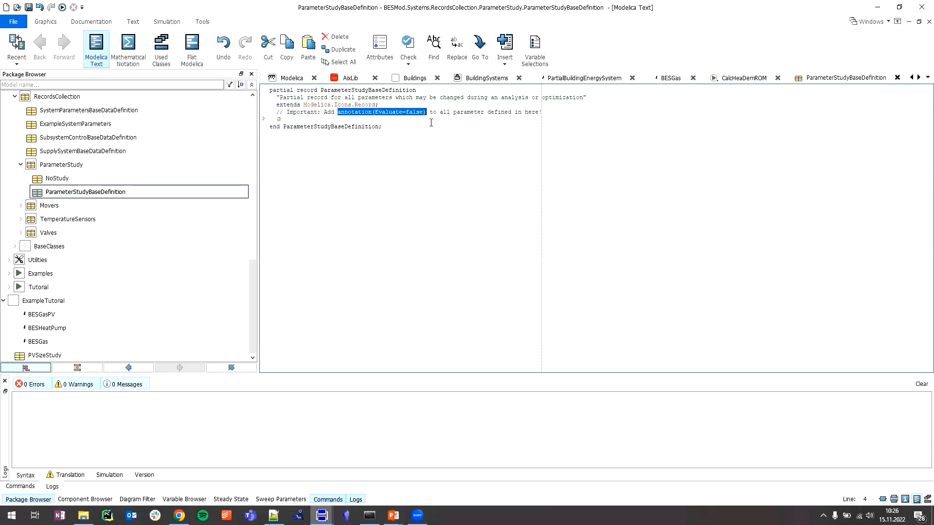
{"action": "left_click", "coordinate": [16, 43]}
{"action": "left_click", "coordinate": [369, 120]}
{"action": "key", "text": "ctrl+v"}
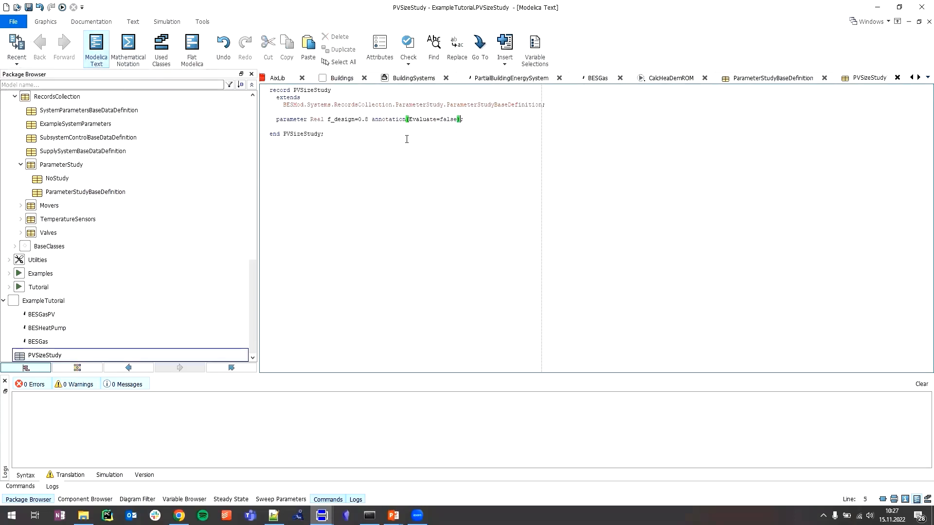
{"action": "double_click", "coordinate": [363, 119]}
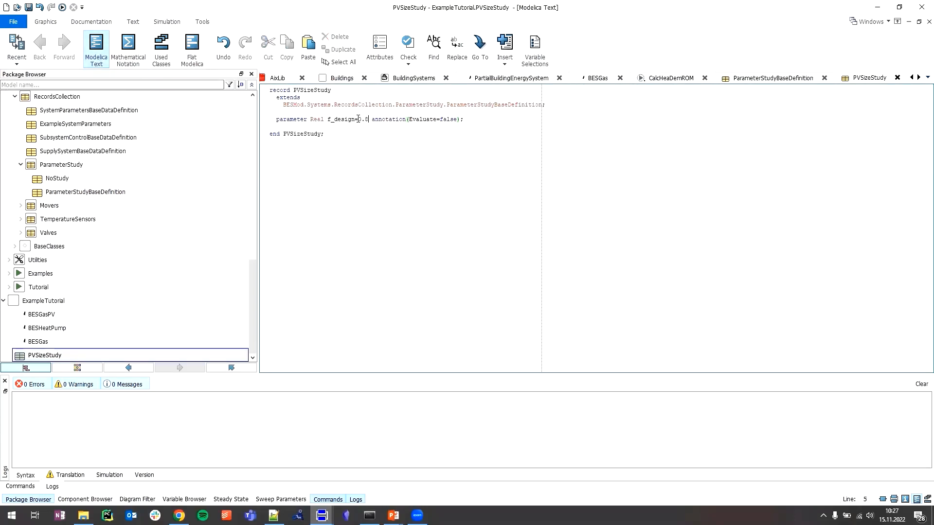
Step: Save the PVSizeStudy record in ExampleTutorial and check its diagram and Modelica text views
{"action": "left_click", "coordinate": [474, 127]}
{"action": "key", "text": "ctrl+s"}
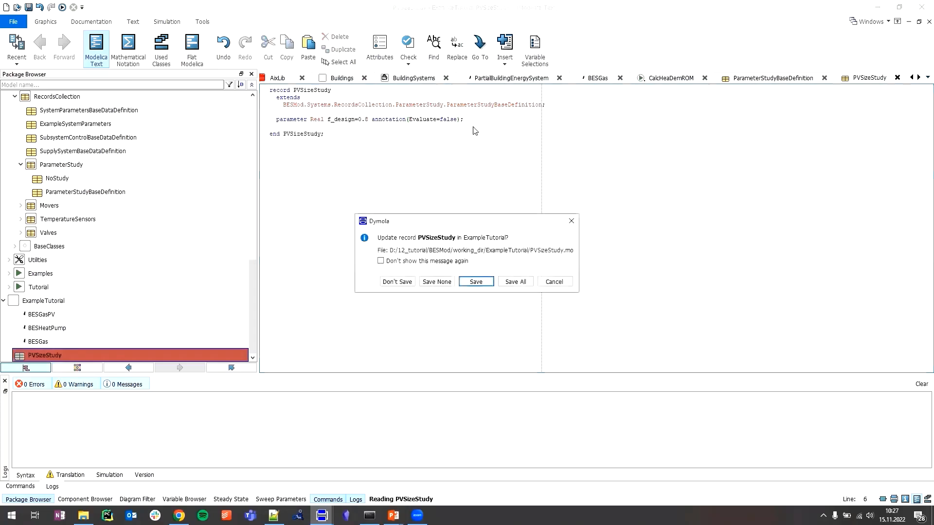
{"action": "key", "text": "Return"}
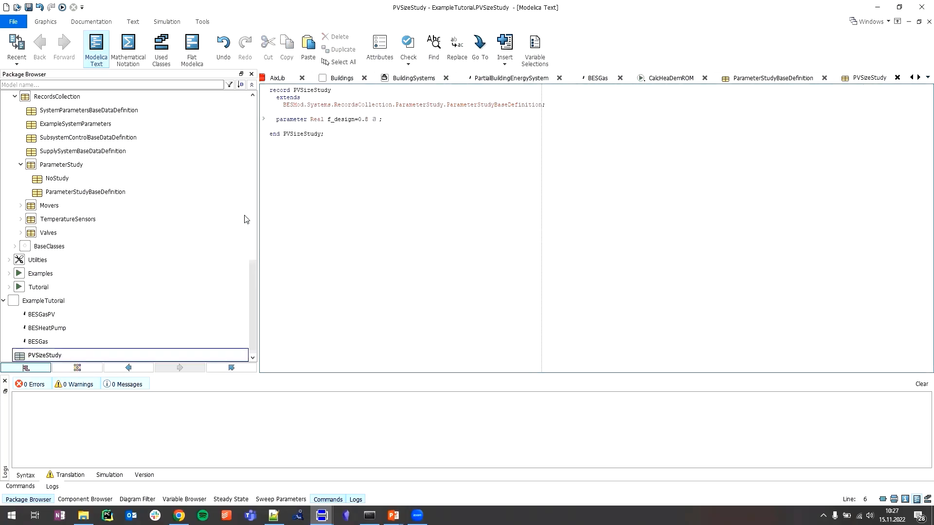
{"action": "left_click", "coordinate": [45, 21]}
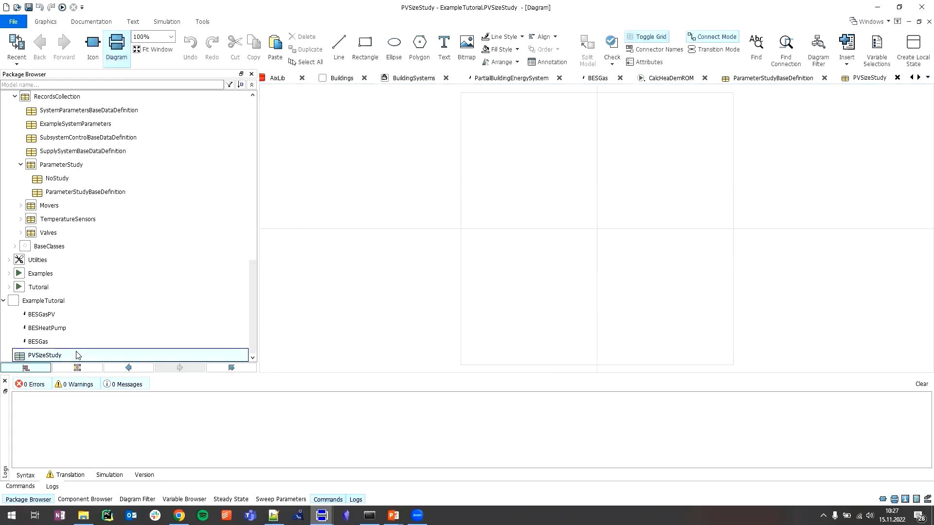
{"action": "left_click", "coordinate": [138, 26]}
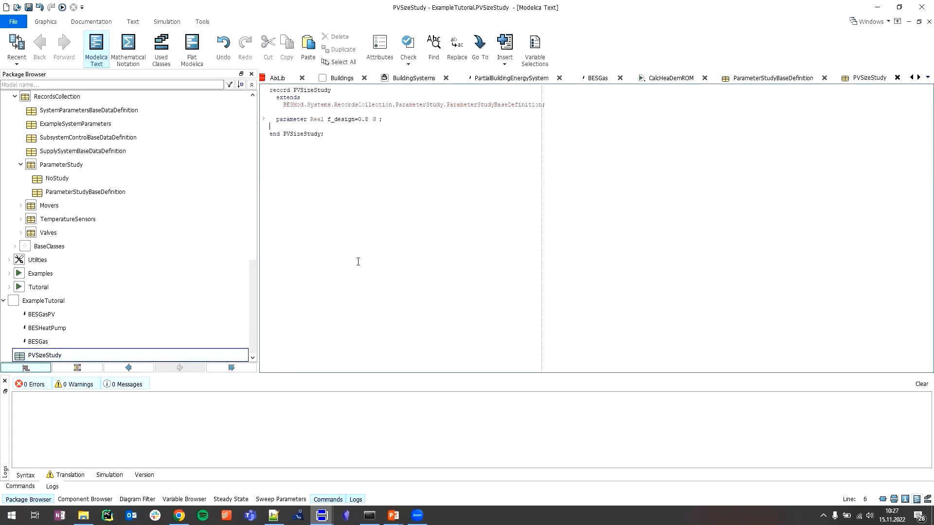
Step: Redeclare BESGasPV's parameterStudy record as PVSizeStudy and save the model
{"action": "left_click", "coordinate": [96, 315]}
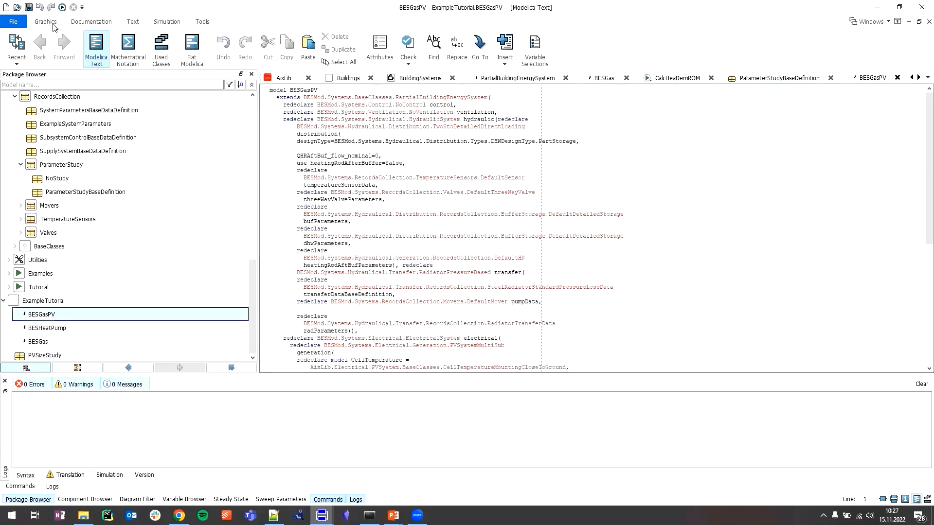
{"action": "left_click", "coordinate": [53, 24]}
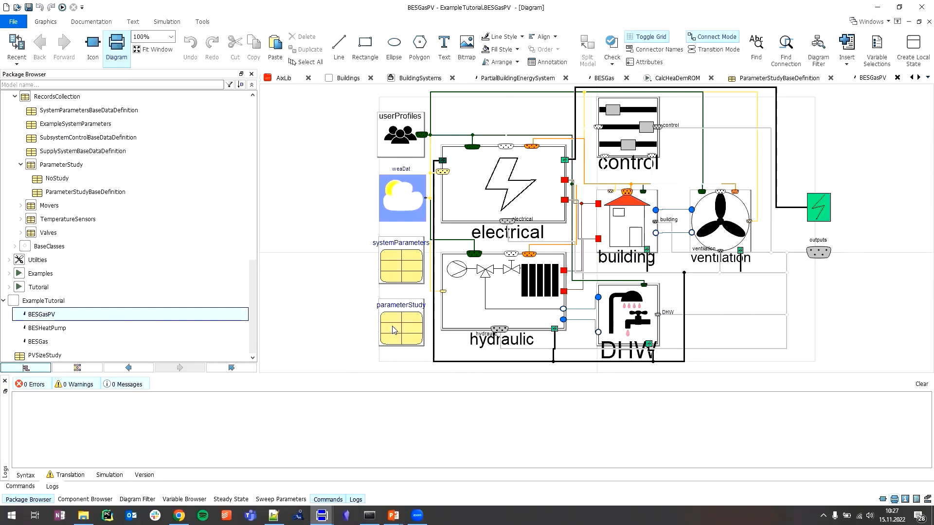
{"action": "left_click_drag", "start_coordinate": [351, 294], "coordinate": [435, 228]}
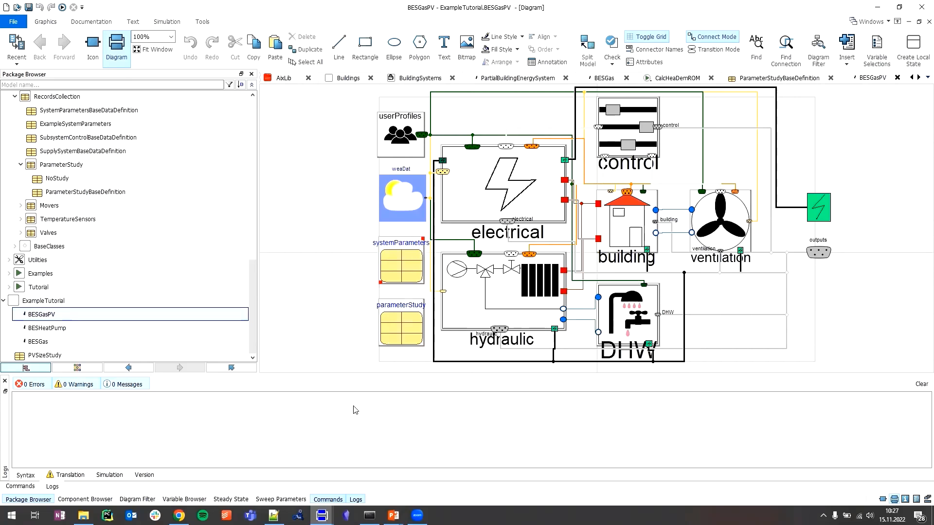
{"action": "left_click_drag", "start_coordinate": [367, 360], "coordinate": [433, 298]}
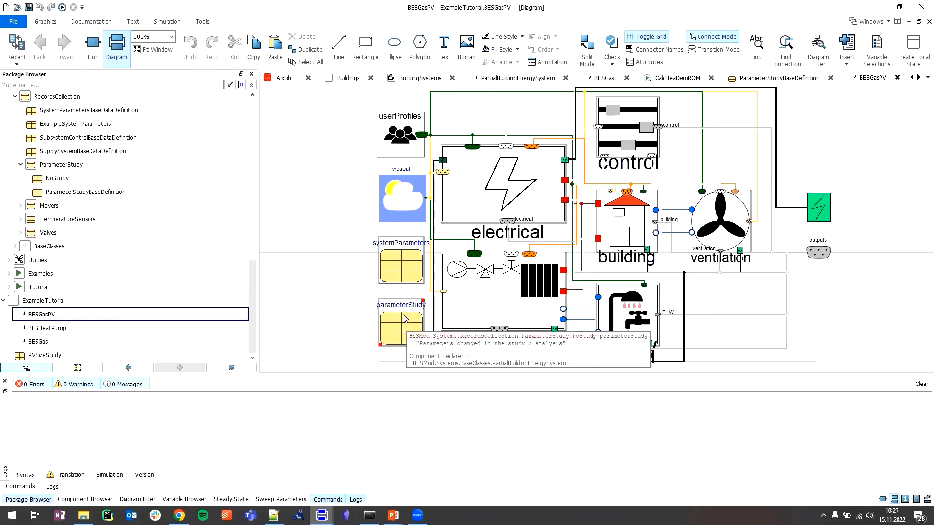
{"action": "right_click", "coordinate": [350, 278]}
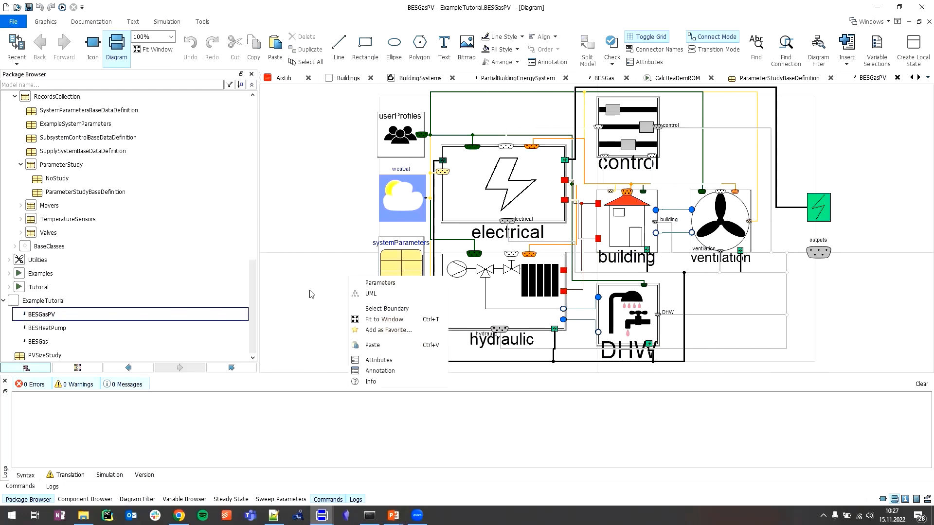
{"action": "left_click", "coordinate": [372, 283]}
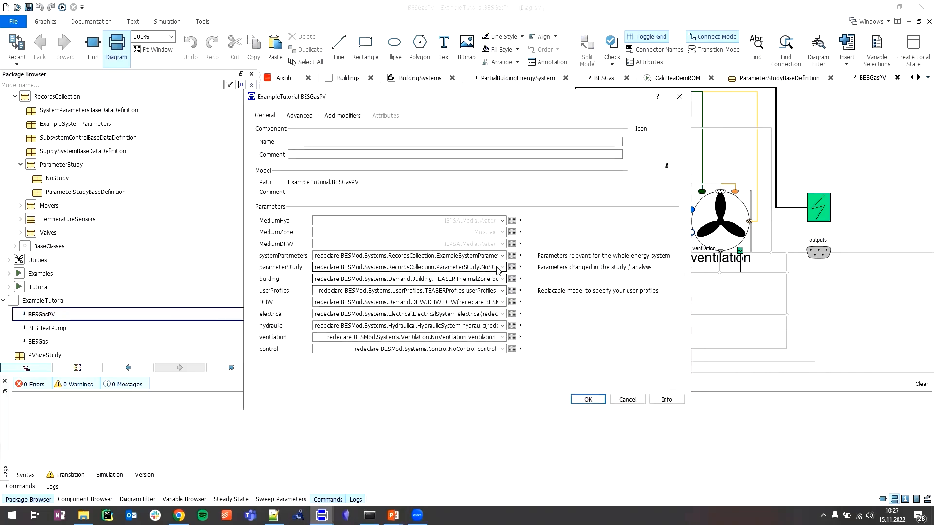
{"action": "left_click", "coordinate": [502, 268]}
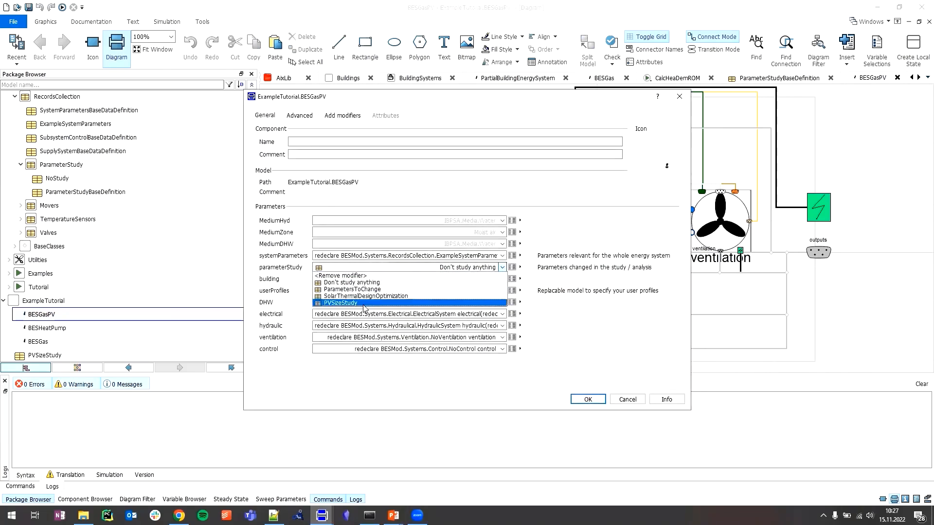
{"action": "left_click", "coordinate": [358, 303]}
{"action": "left_click", "coordinate": [587, 399]}
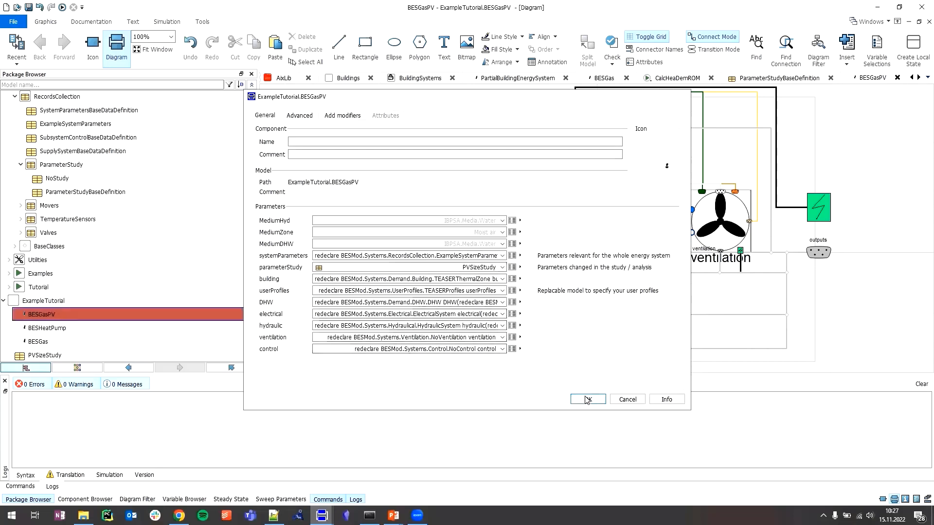
{"action": "key", "text": "ctrl+s"}
{"action": "left_click", "coordinate": [473, 281]}
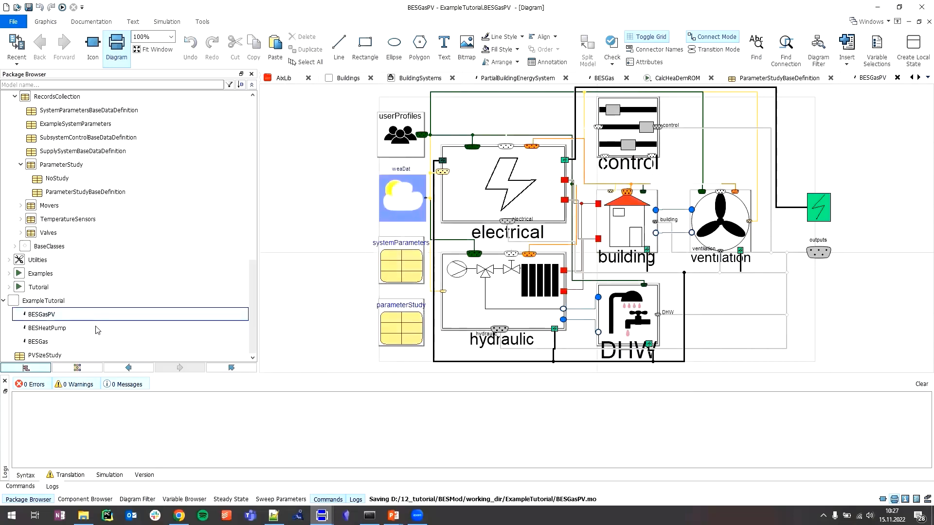
Step: Set f_design of the electrical generation in BESGasPV to {parameterStudy.f_design} and save the model
{"action": "double_click", "coordinate": [96, 328]}
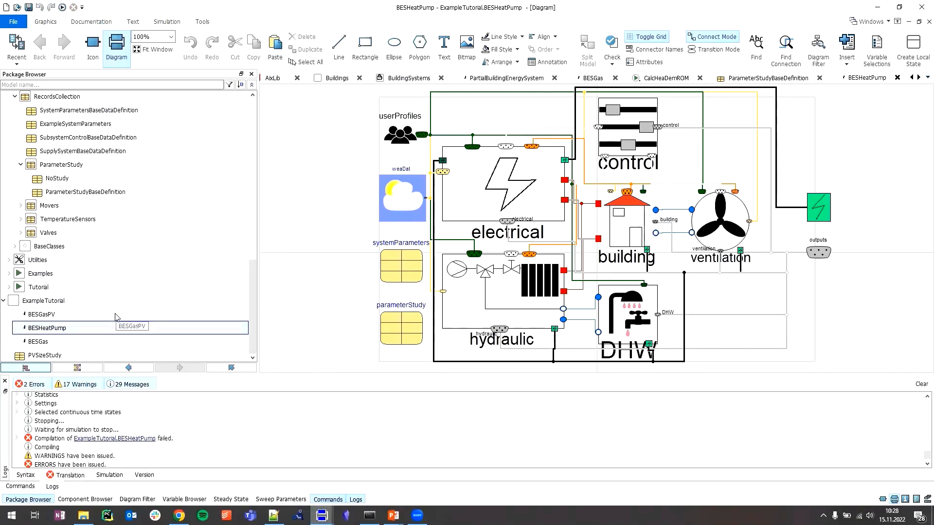
{"action": "left_click", "coordinate": [229, 314]}
{"action": "double_click", "coordinate": [511, 195]}
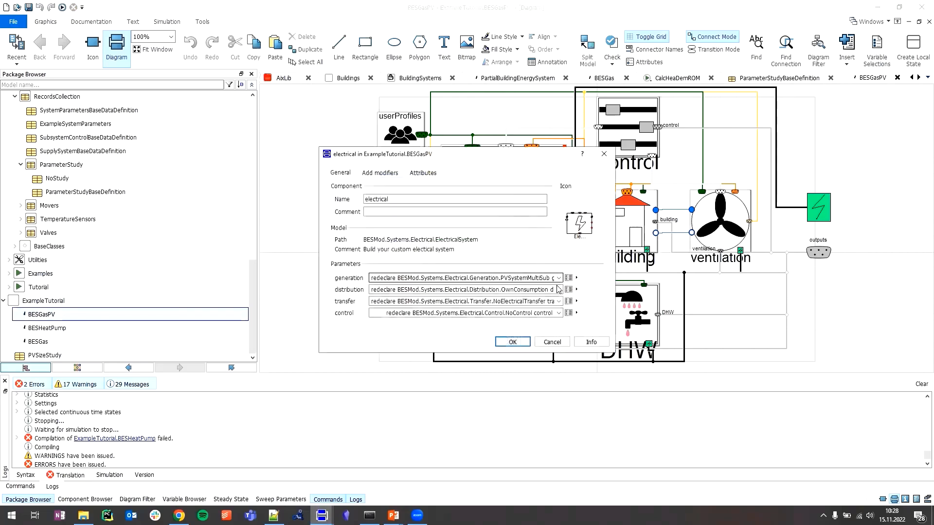
{"action": "left_click", "coordinate": [568, 278]}
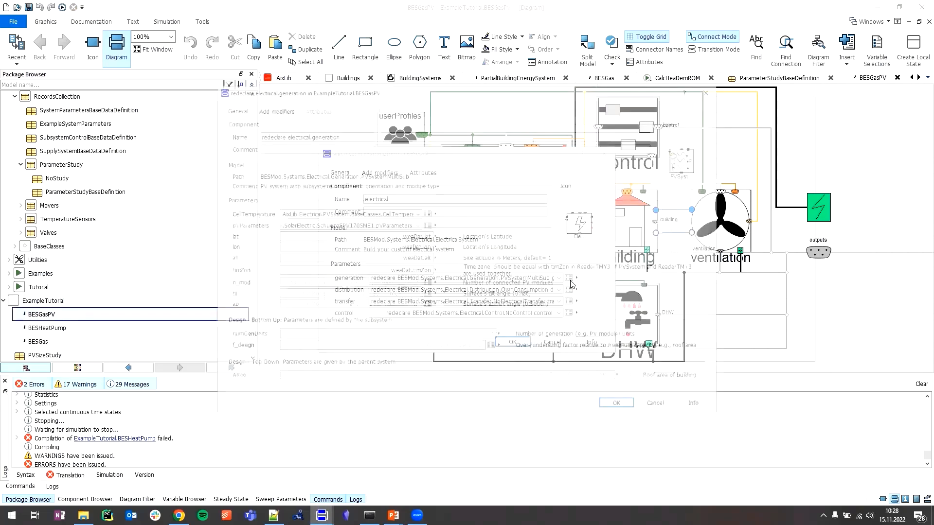
{"action": "left_click", "coordinate": [482, 348]}
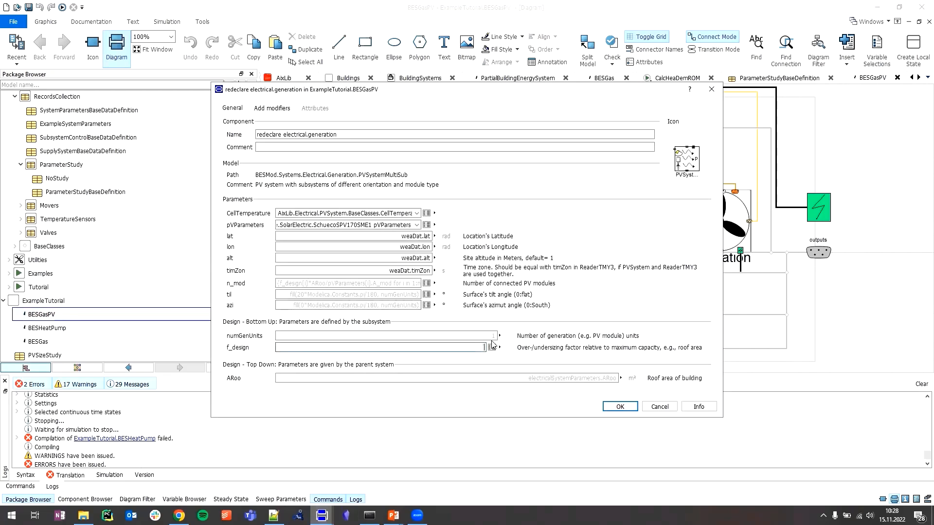
{"action": "type", "text": "{parameterStudy."}
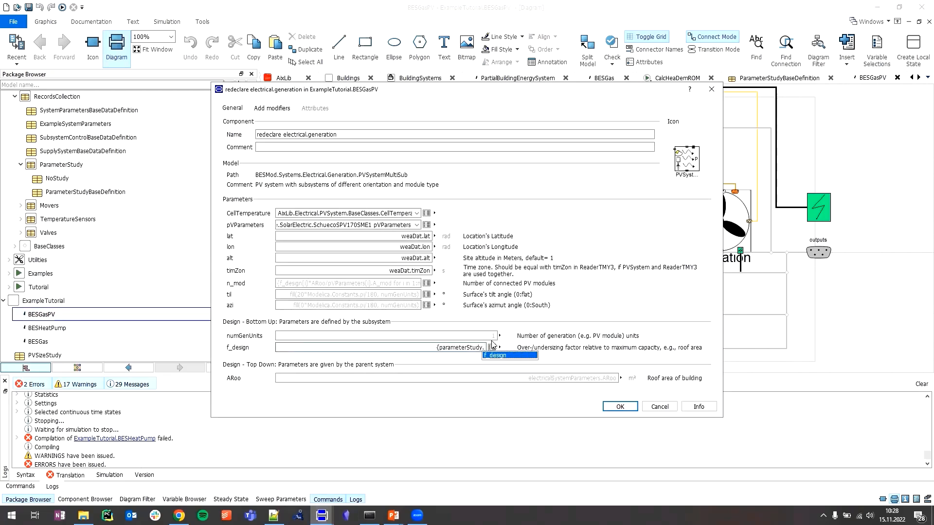
{"action": "type", "text": "f_design}"}
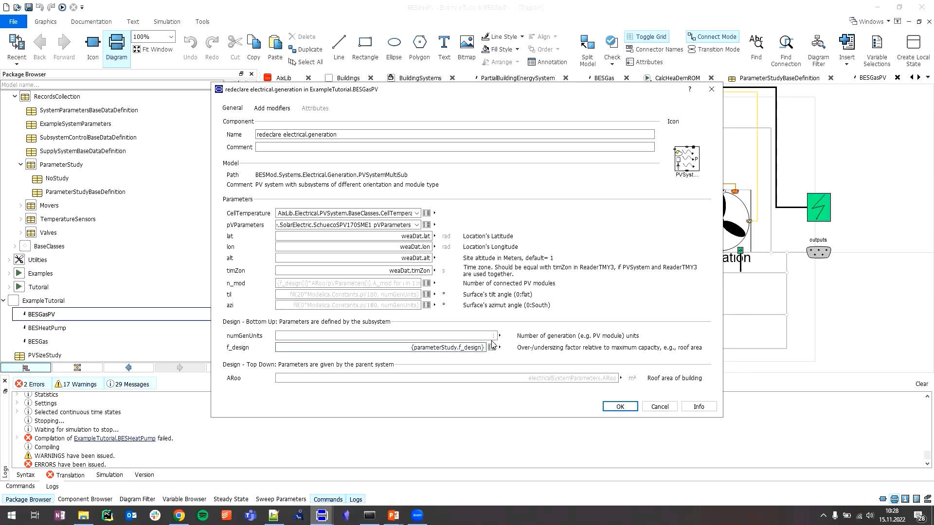
{"action": "left_click_drag", "start_coordinate": [485, 348], "coordinate": [396, 347]}
{"action": "left_click", "coordinate": [428, 347]}
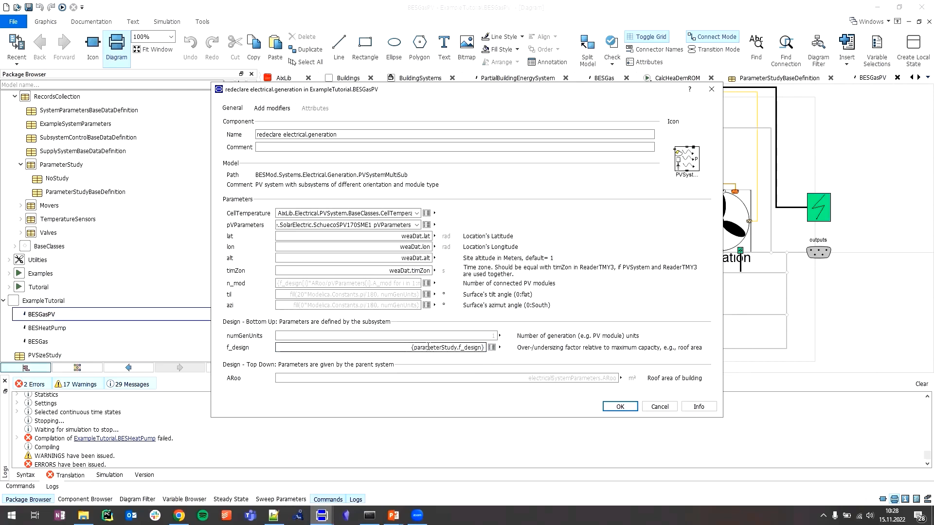
{"action": "triple_click", "coordinate": [428, 347]}
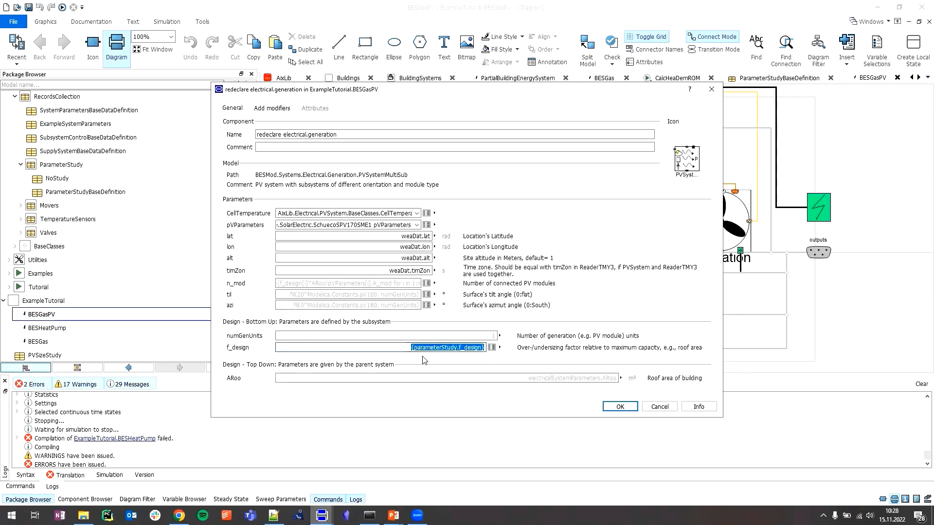
{"action": "left_click", "coordinate": [620, 406]}
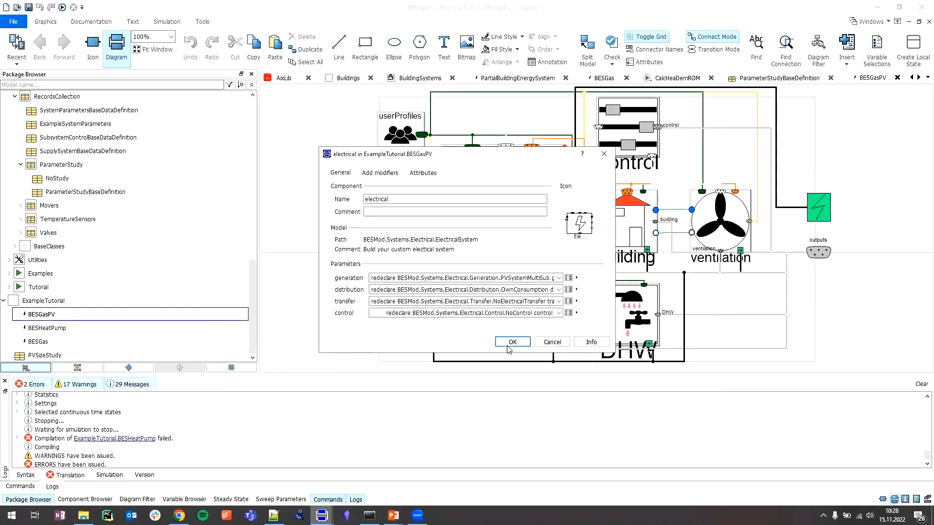
{"action": "left_click", "coordinate": [511, 343]}
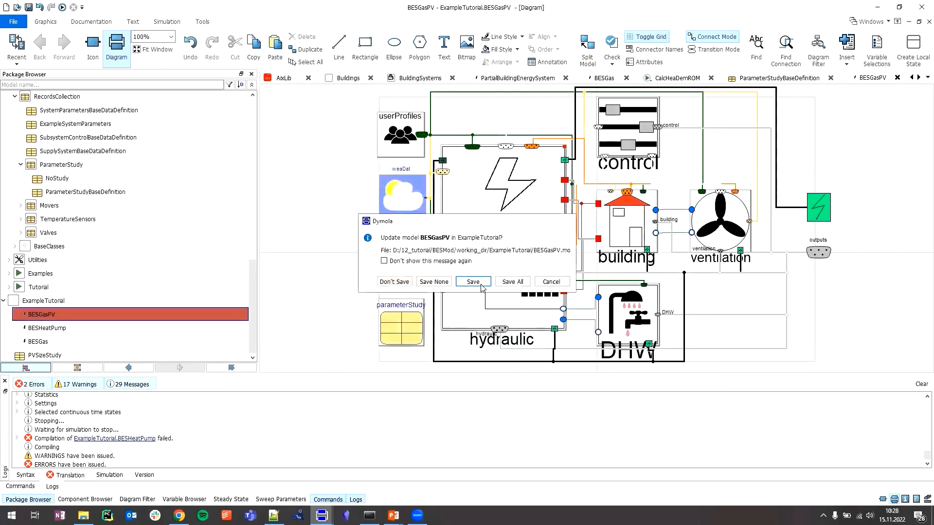
{"action": "left_click", "coordinate": [479, 283]}
Step: Open BESHeatPump and show the parameter sweep setup beside its simulation results
{"action": "left_click", "coordinate": [126, 329]}
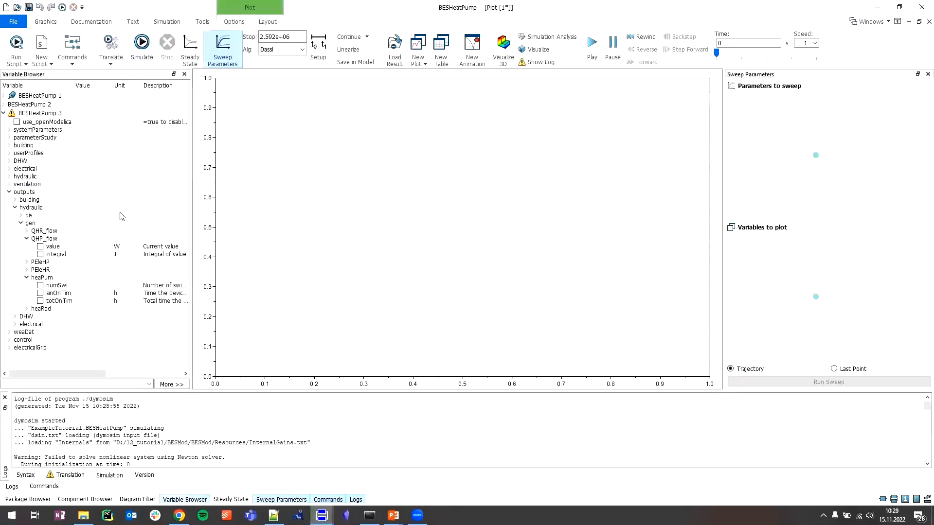
{"action": "left_click", "coordinate": [919, 76]}
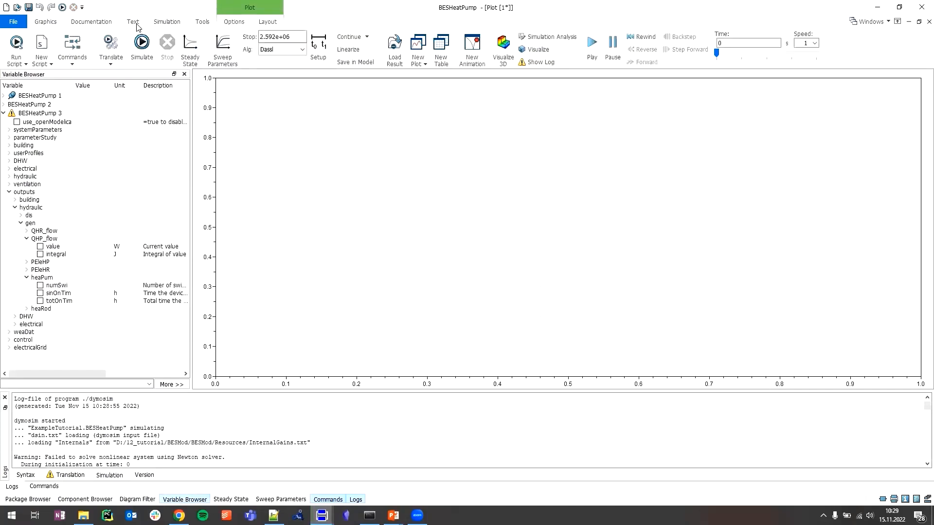
{"action": "left_click", "coordinate": [224, 56]}
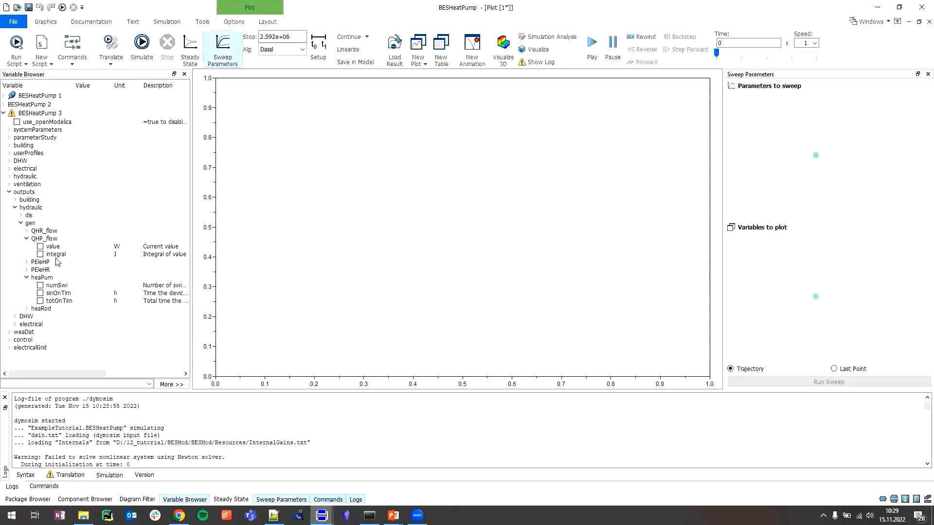
Step: Add parameterStudy.f_design from the BESHeatPump 3 result to the parameters to sweep and erase its curve from the plot
{"action": "left_click", "coordinate": [9, 138]}
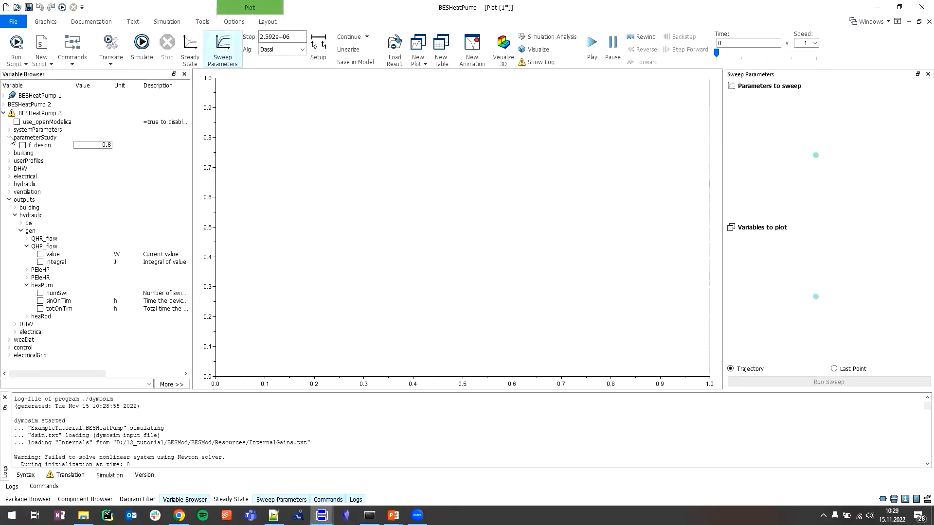
{"action": "double_click", "coordinate": [95, 145]}
{"action": "left_click", "coordinate": [116, 146]}
{"action": "left_click", "coordinate": [98, 145]}
{"action": "left_click", "coordinate": [115, 146]}
{"action": "left_click", "coordinate": [23, 146]}
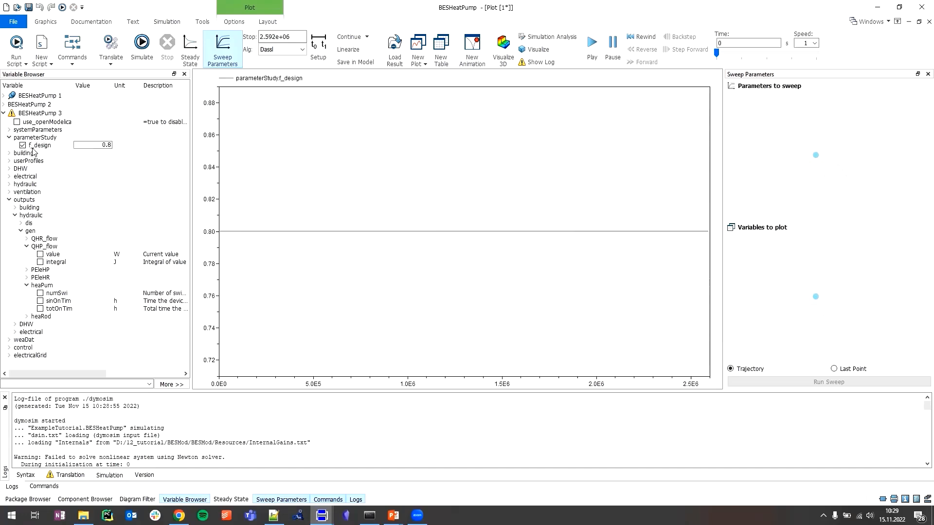
{"action": "left_click_drag", "start_coordinate": [34, 150], "coordinate": [819, 175]}
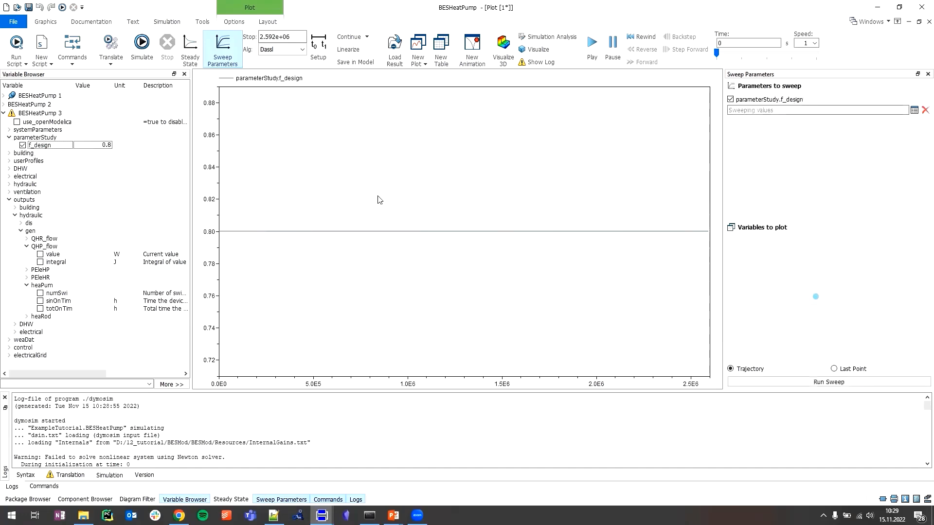
{"action": "right_click", "coordinate": [344, 195]}
{"action": "left_click", "coordinate": [370, 214]}
Step: Add outputs.electrical.dis.PEleGen.integral to the sweep's variables to plot and choose Last Point evaluation
{"action": "left_click", "coordinate": [15, 215]}
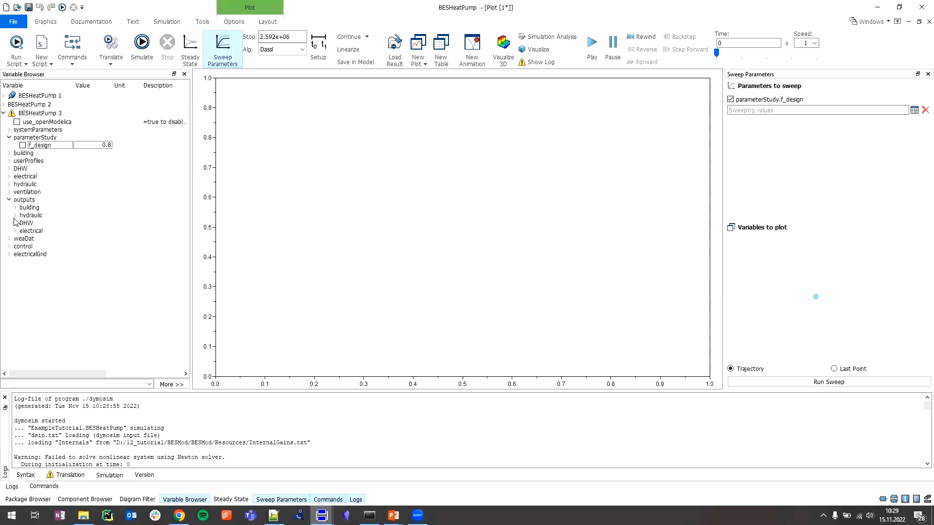
{"action": "left_click", "coordinate": [15, 231]}
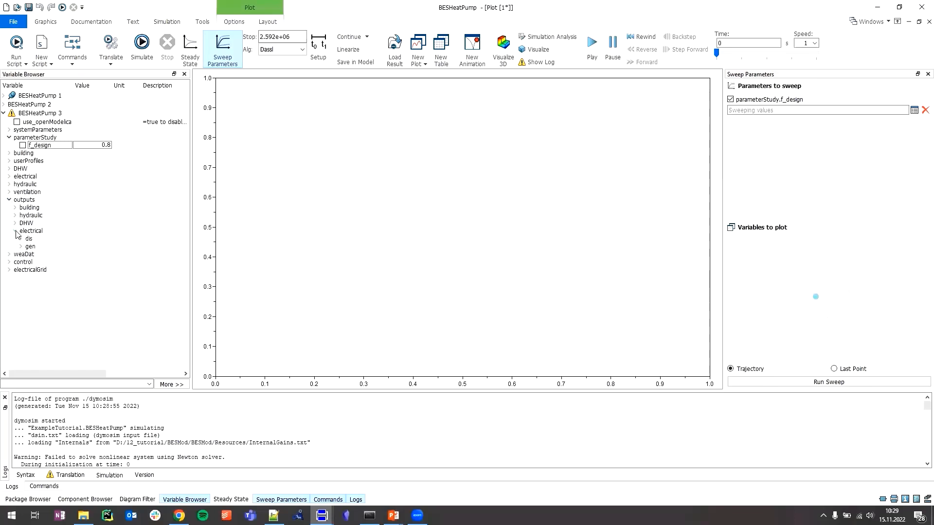
{"action": "left_click", "coordinate": [21, 239]}
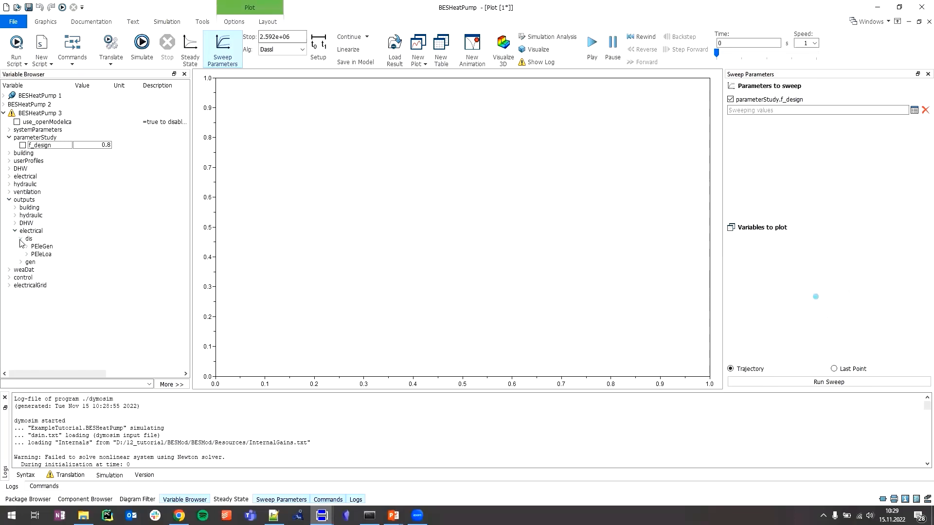
{"action": "left_click", "coordinate": [27, 246]}
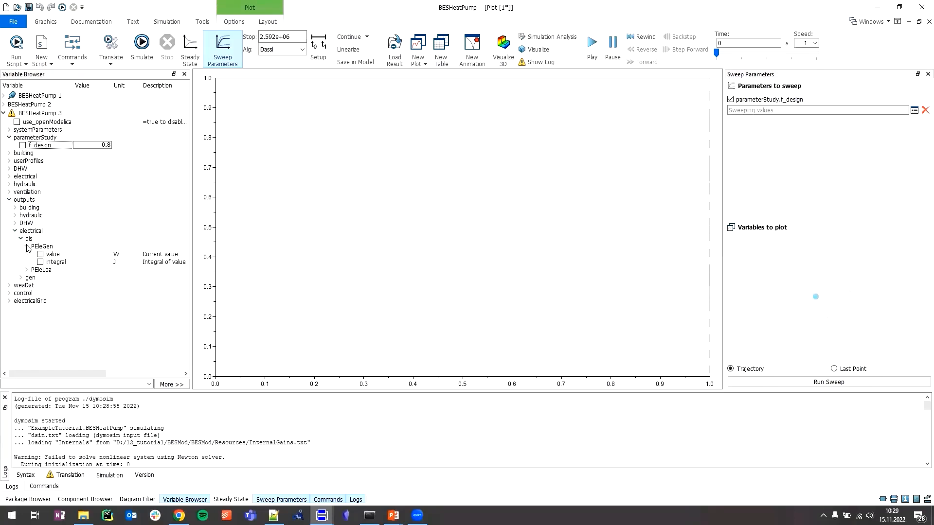
{"action": "left_click", "coordinate": [51, 264]}
{"action": "left_click", "coordinate": [51, 263]}
{"action": "left_click_drag", "start_coordinate": [51, 263], "coordinate": [835, 301]}
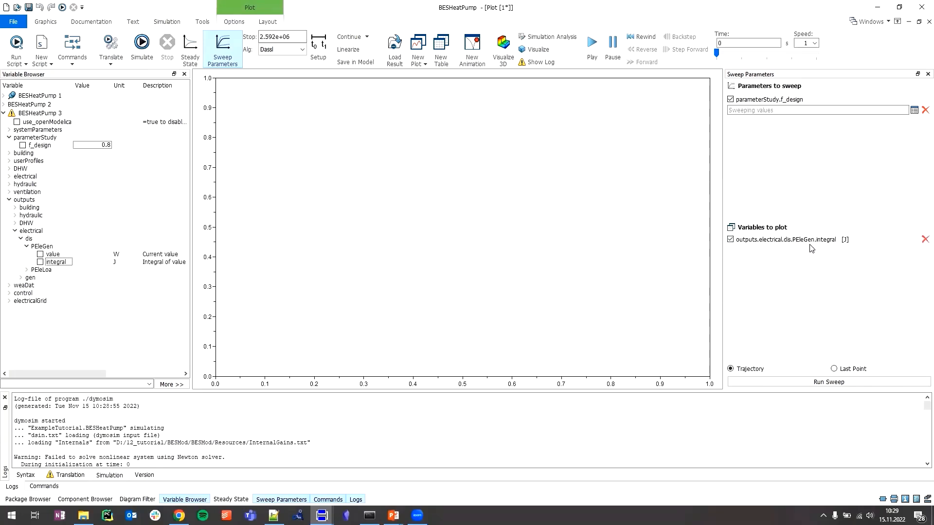
{"action": "left_click", "coordinate": [834, 370]}
Step: Generate a sweep grid for parameterStudy.f_design from 0 to 1 with 4 points and run the sweep
{"action": "left_click", "coordinate": [914, 110]}
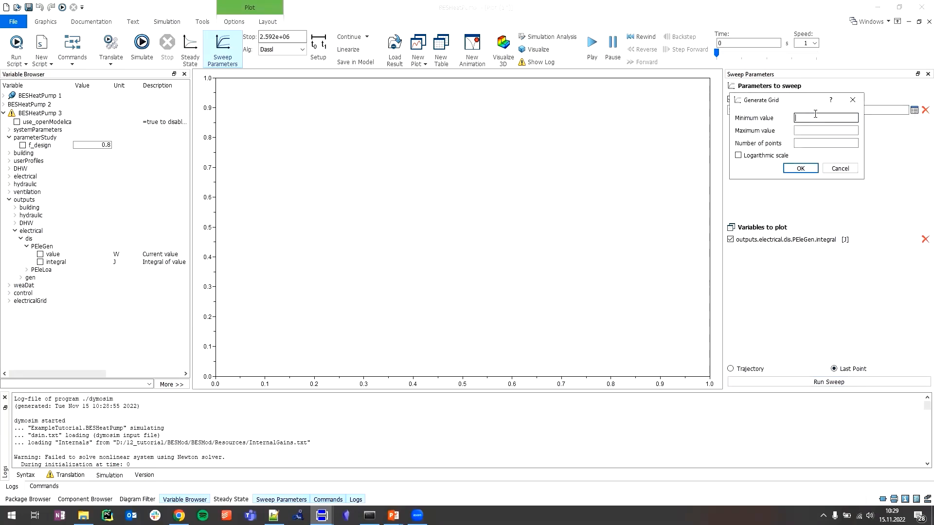
{"action": "type", "text": "0"}
{"action": "key", "text": "Tab"}
{"action": "type", "text": "1"}
{"action": "key", "text": "Tab"}
{"action": "key", "text": "Return"}
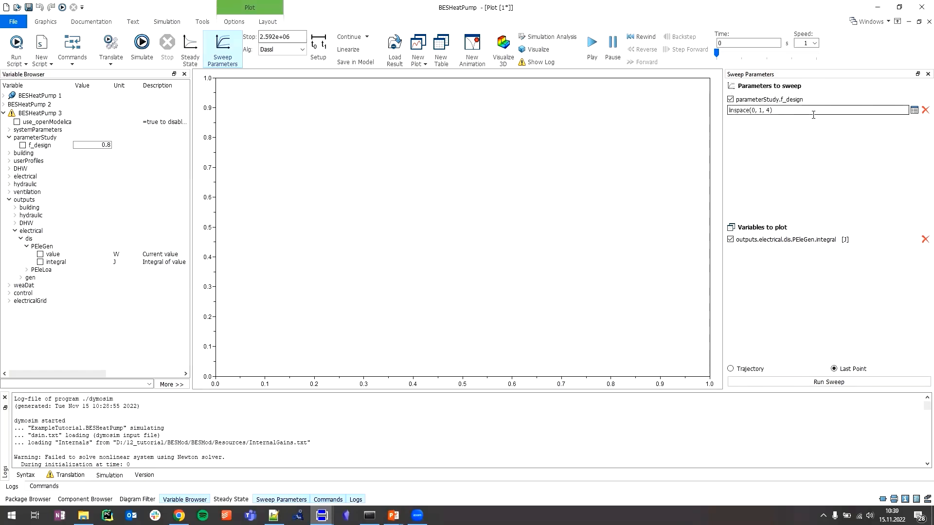
{"action": "left_click", "coordinate": [854, 381]}
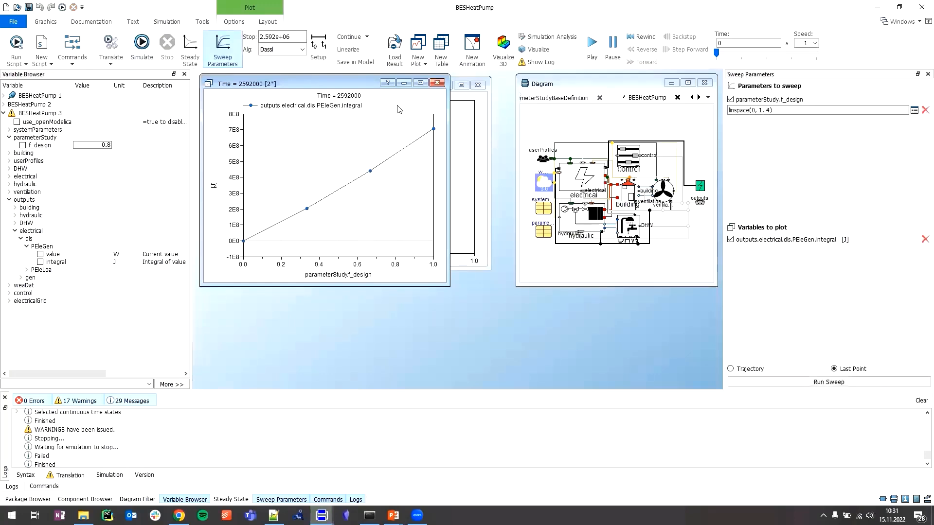
Step: Maximize the sweep result plot and inspect the PEleGen.integral curve at its first and last points
{"action": "left_click", "coordinate": [420, 83]}
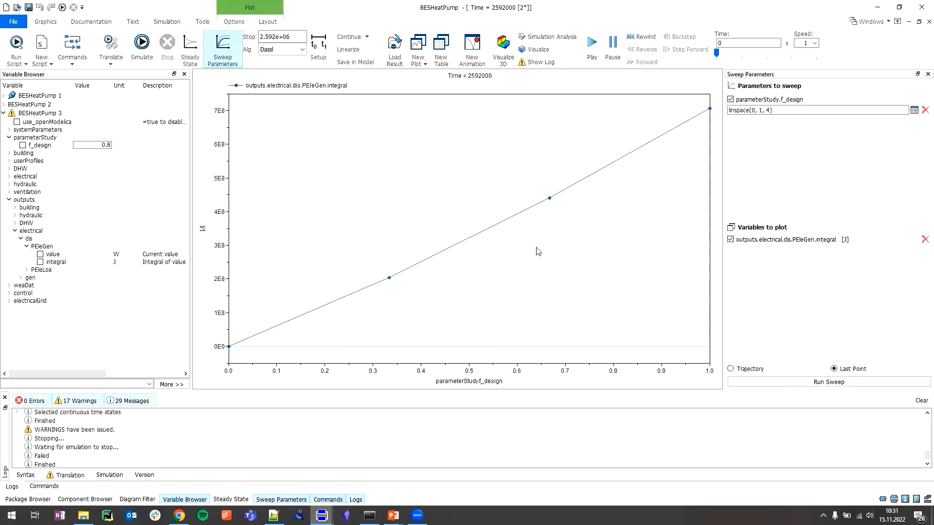
{"action": "left_click", "coordinate": [341, 299]}
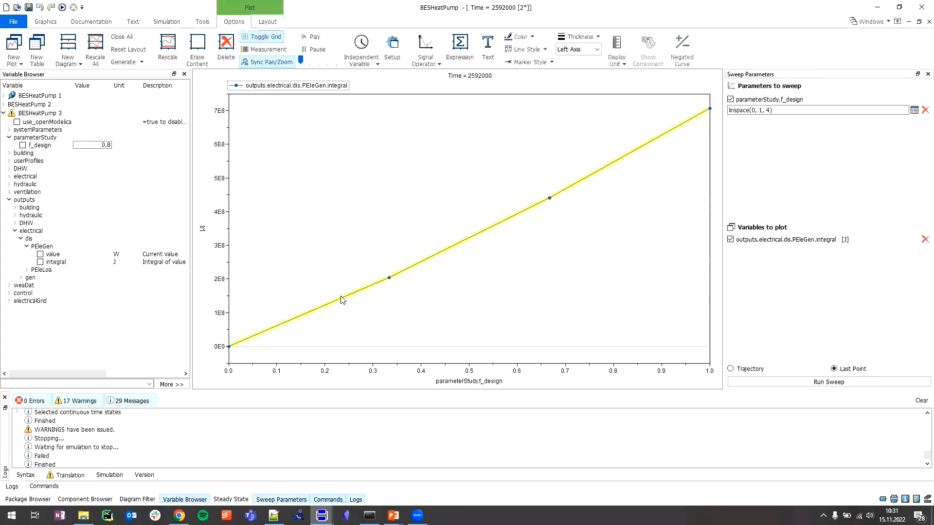
{"action": "left_click", "coordinate": [360, 321]}
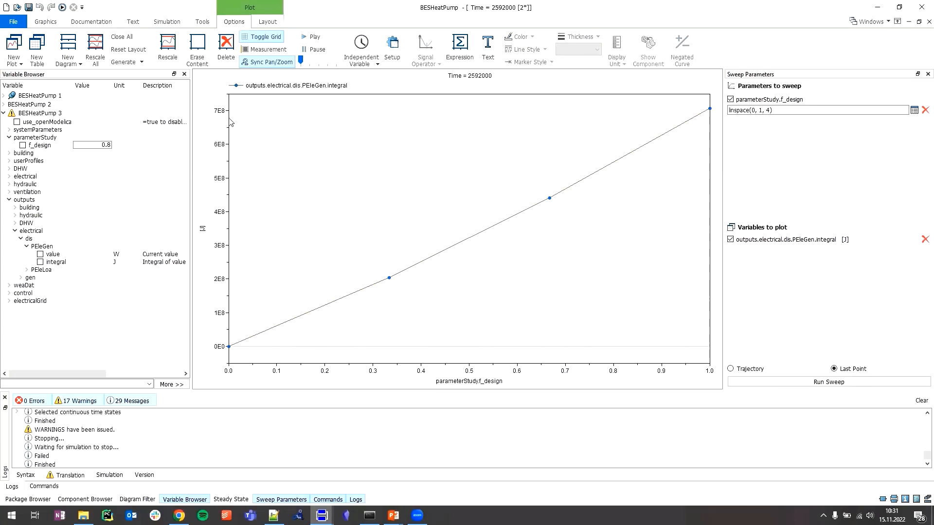
{"action": "left_click", "coordinate": [239, 343]}
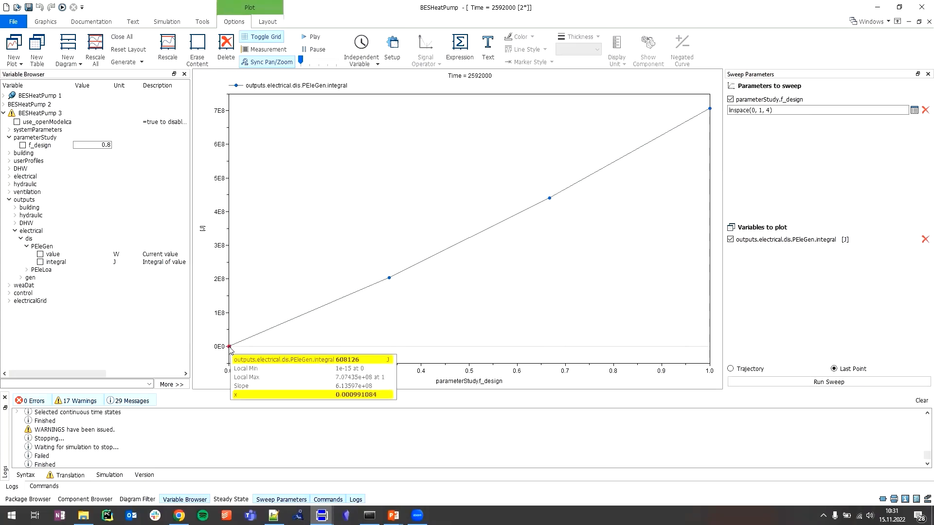
{"action": "left_click", "coordinate": [228, 346]}
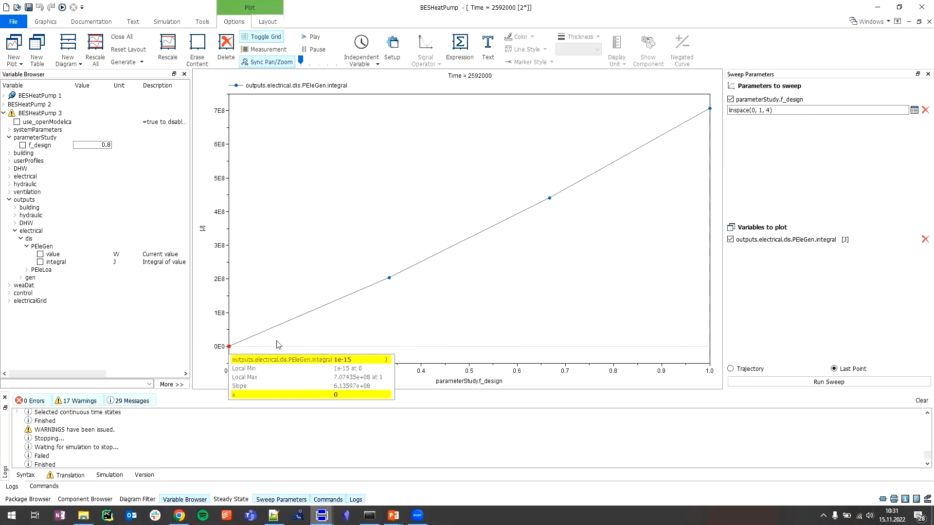
{"action": "left_click", "coordinate": [711, 109]}
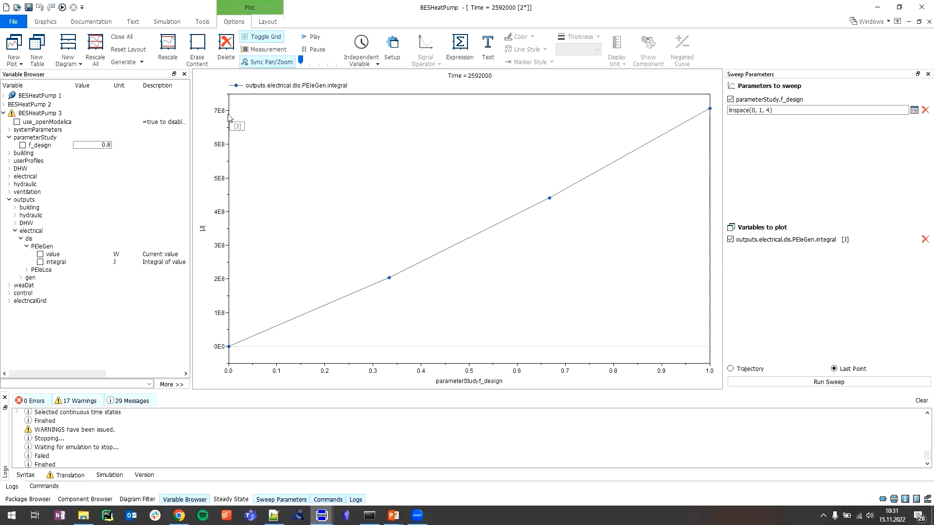
Step: Change the display unit of the outputs.electrical.dis.PEleGen.integral curve to kWh
{"action": "right_click", "coordinate": [202, 230]}
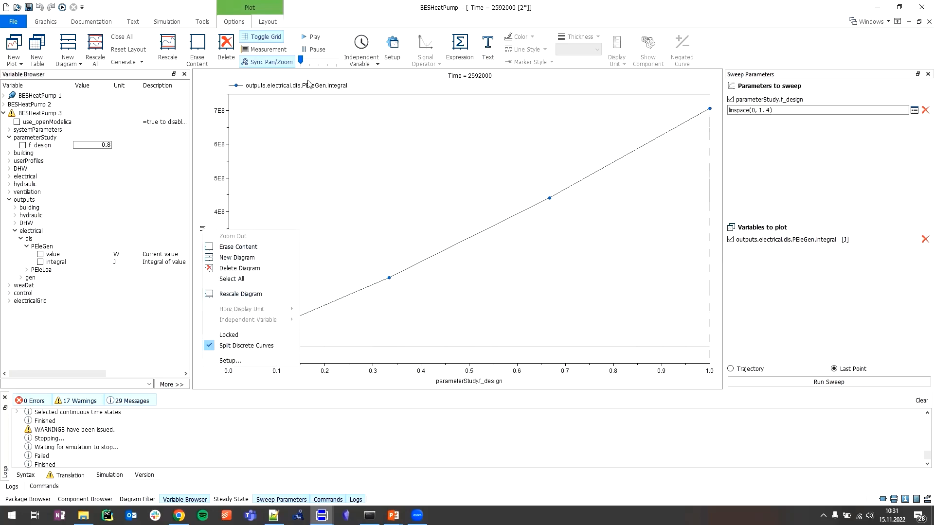
{"action": "left_click", "coordinate": [210, 207]}
{"action": "right_click", "coordinate": [207, 230]}
{"action": "left_click", "coordinate": [204, 208]}
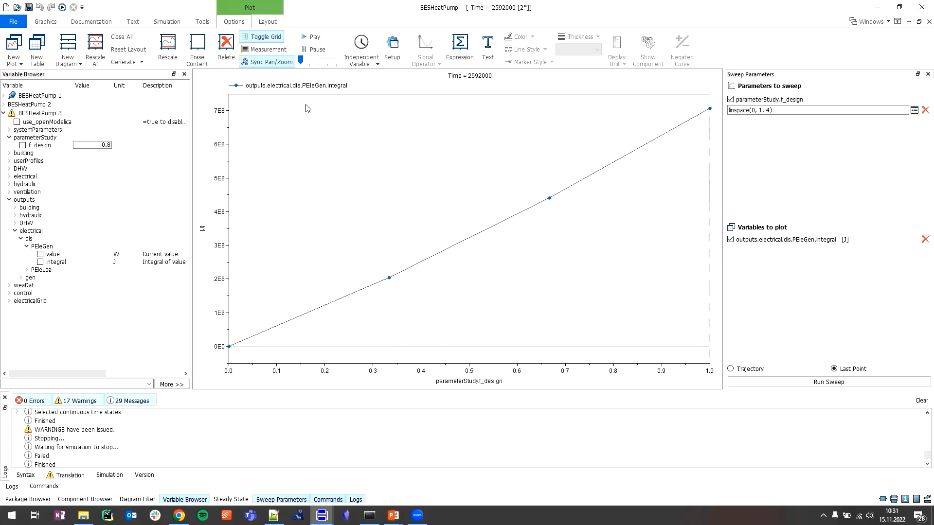
{"action": "right_click", "coordinate": [316, 92]}
{"action": "mouse_move", "coordinate": [365, 185]}
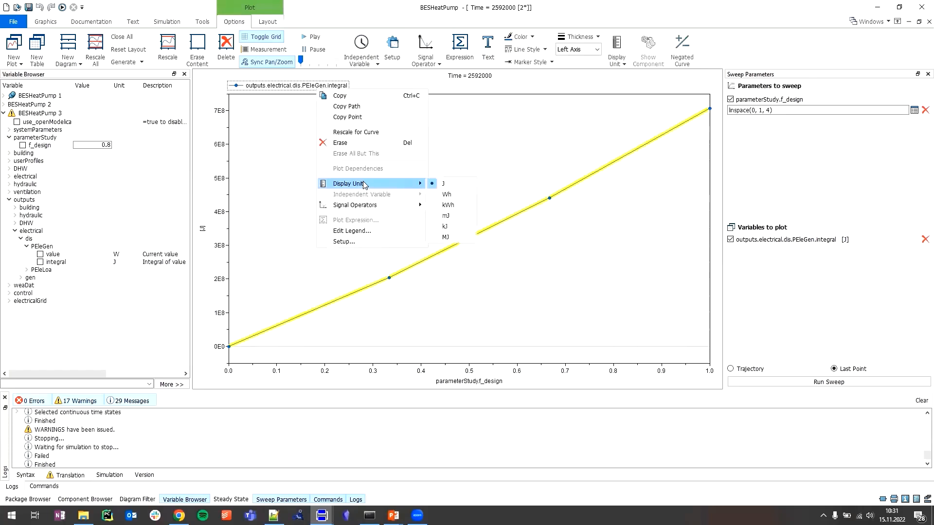
{"action": "left_click", "coordinate": [462, 207]}
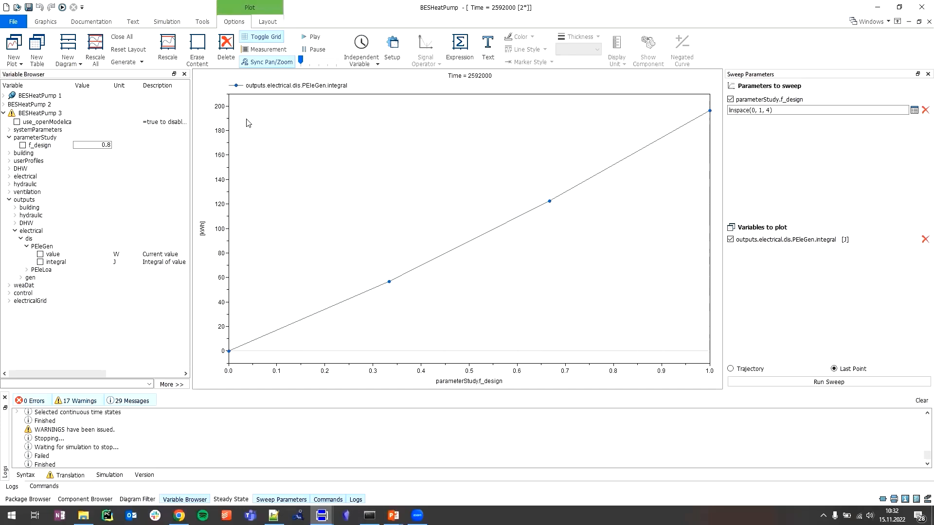
Step: Erase the content of the sweep result plot
{"action": "right_click", "coordinate": [340, 242]}
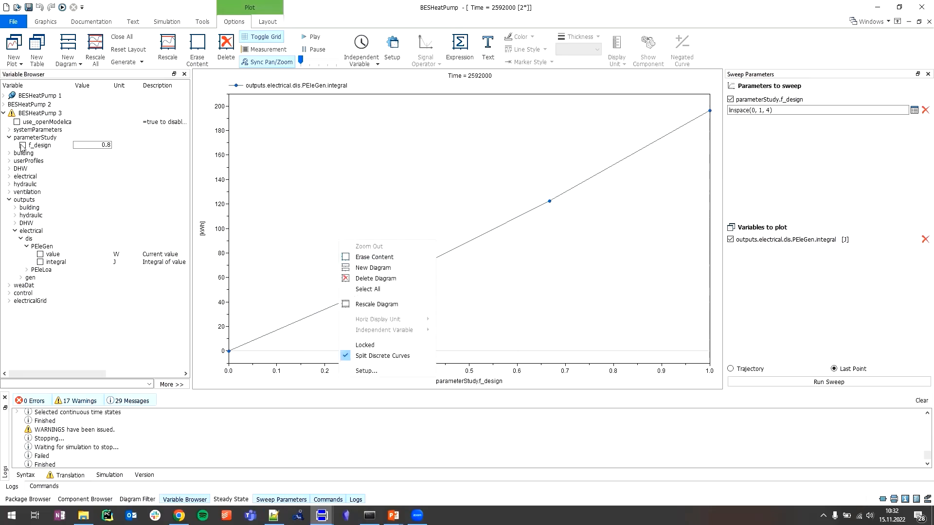
{"action": "left_click", "coordinate": [395, 257]}
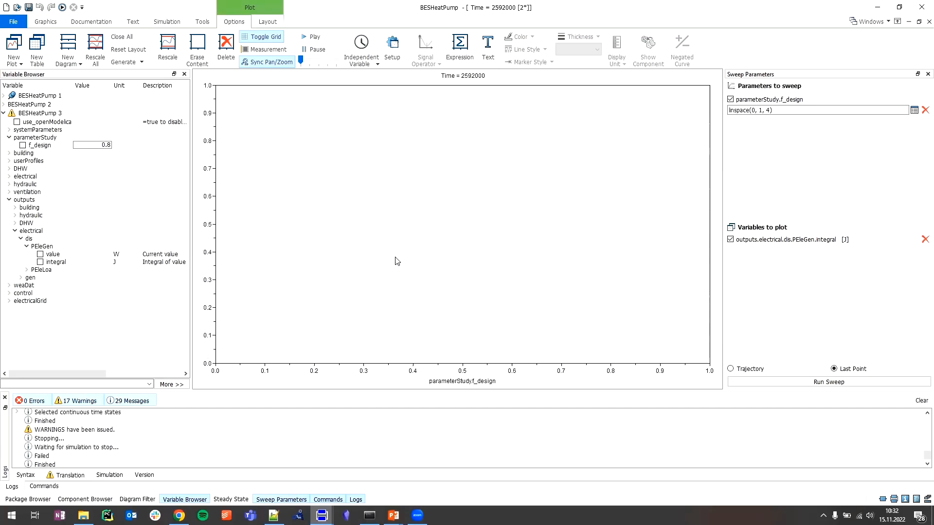
{"action": "mouse_move", "coordinate": [394, 515]}
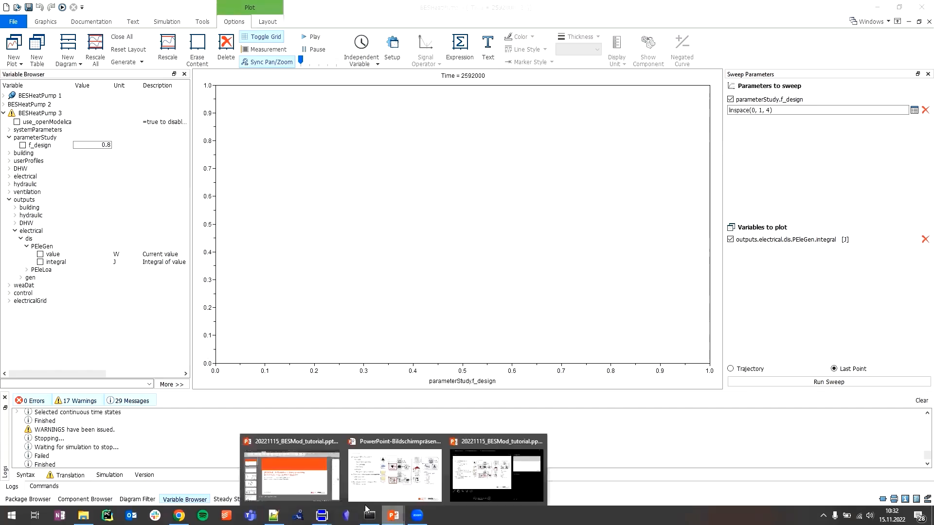